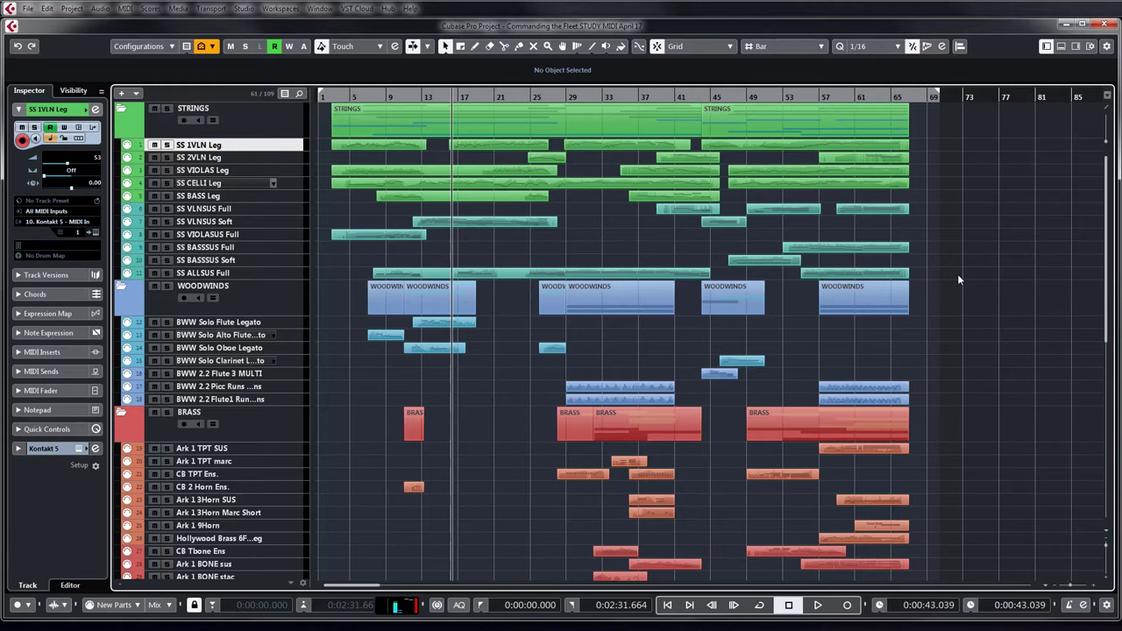
- Look through the arrangement's strings, woodwinds, brass, choir, percussion and harp tracks
{"action": "scroll", "coordinate": [959, 280], "scroll_direction": "down", "scroll_amount": 10}
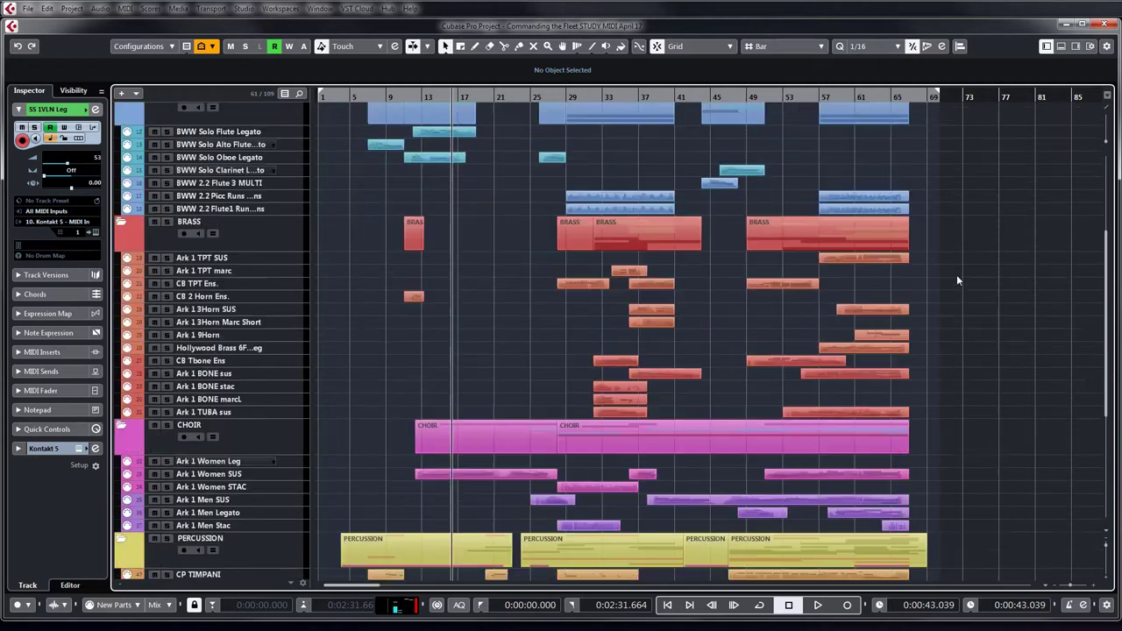
{"action": "scroll", "coordinate": [959, 280], "scroll_direction": "down", "scroll_amount": 2}
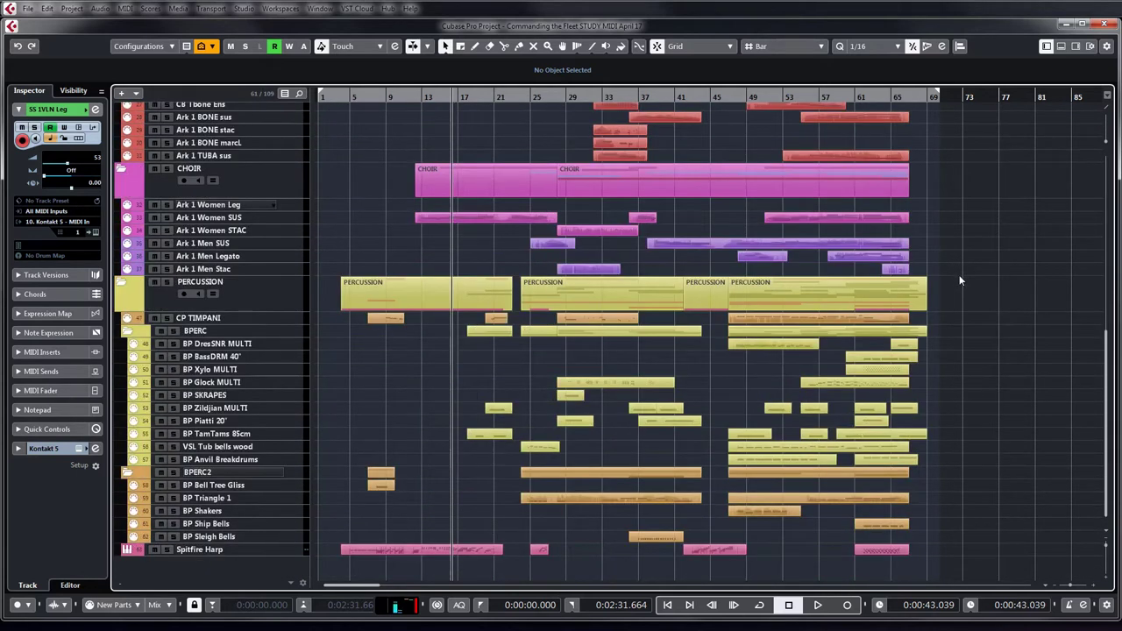
{"action": "scroll", "coordinate": [960, 279], "scroll_direction": "up", "scroll_amount": 10}
{"action": "scroll", "coordinate": [959, 280], "scroll_direction": "up", "scroll_amount": 3}
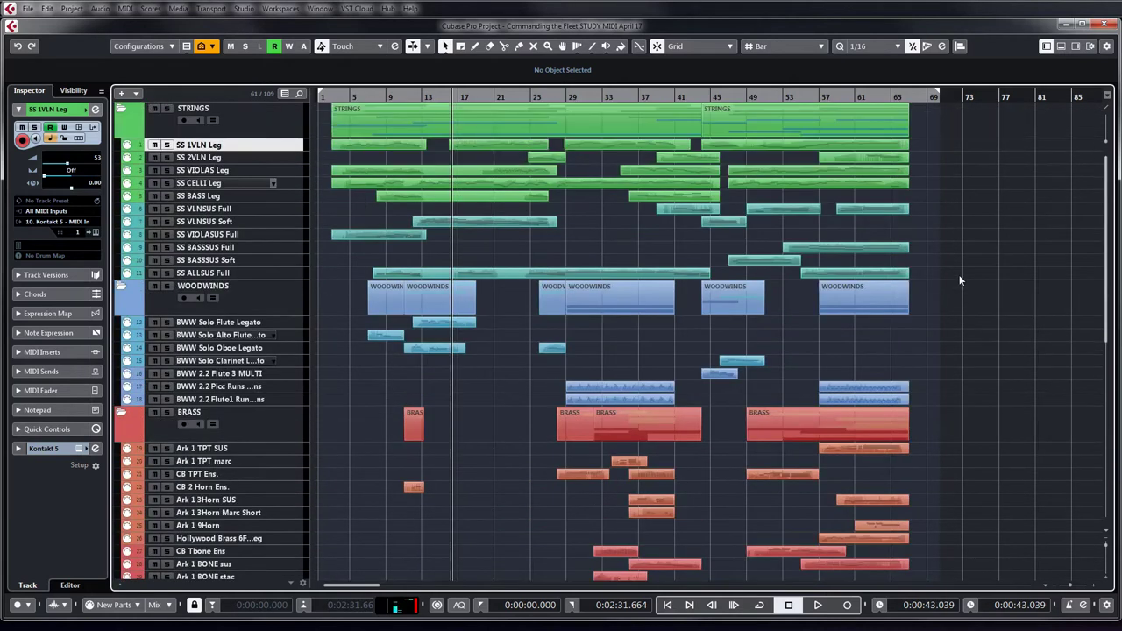
{"action": "scroll", "coordinate": [960, 281], "scroll_direction": "down", "scroll_amount": 12}
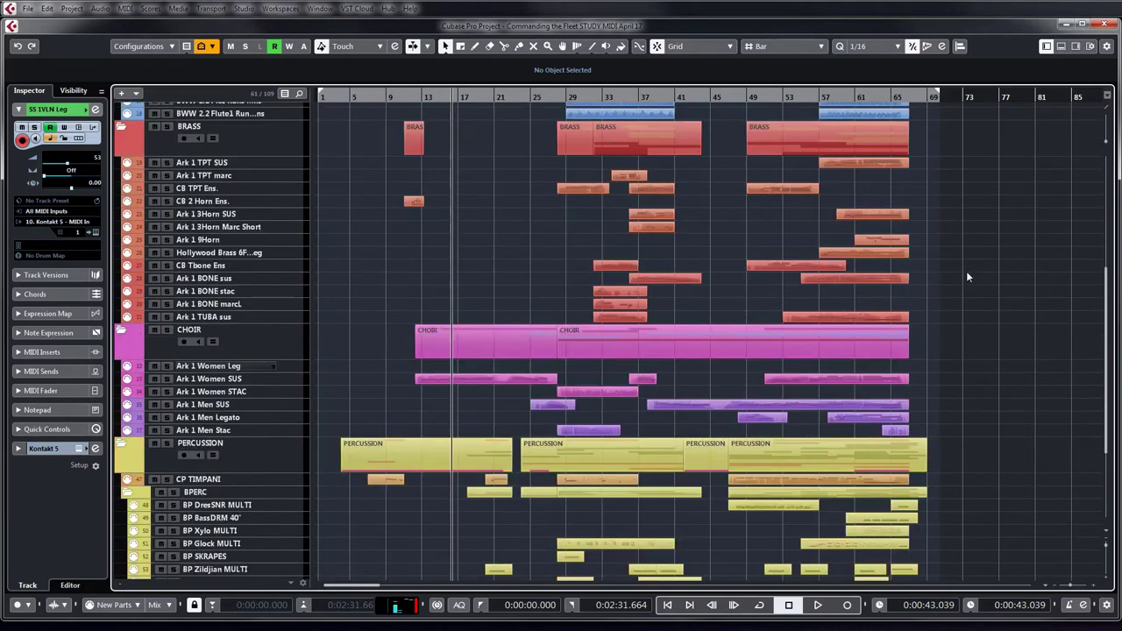
{"action": "scroll", "coordinate": [968, 277], "scroll_direction": "up", "scroll_amount": 8}
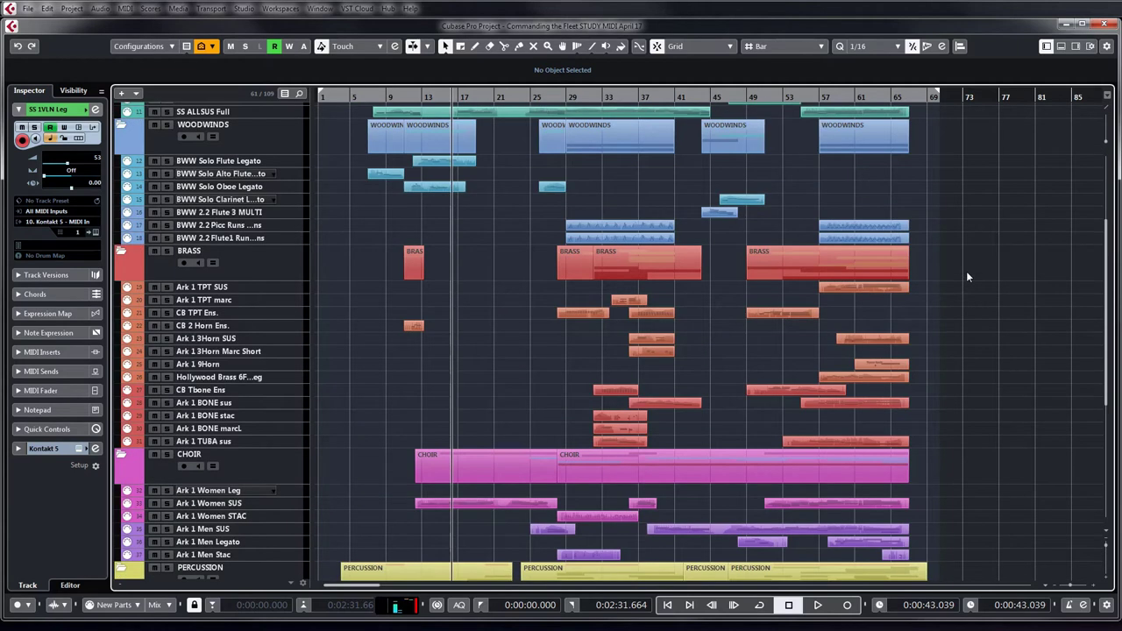
{"action": "scroll", "coordinate": [968, 277], "scroll_direction": "up", "scroll_amount": 4}
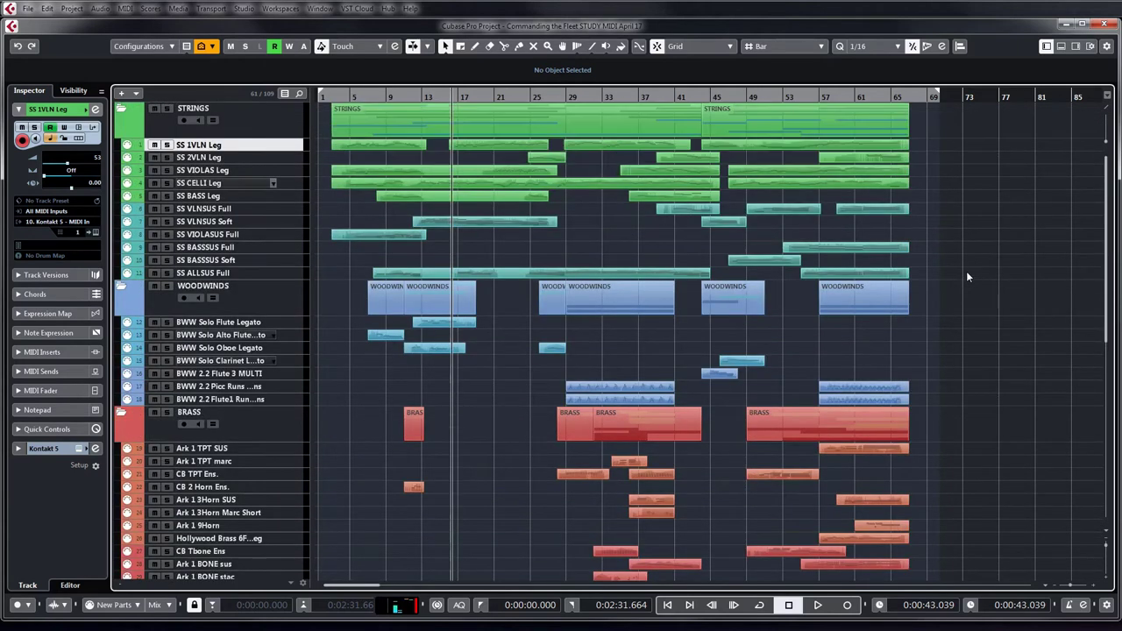
{"action": "scroll", "coordinate": [968, 277], "scroll_direction": "down", "scroll_amount": 12}
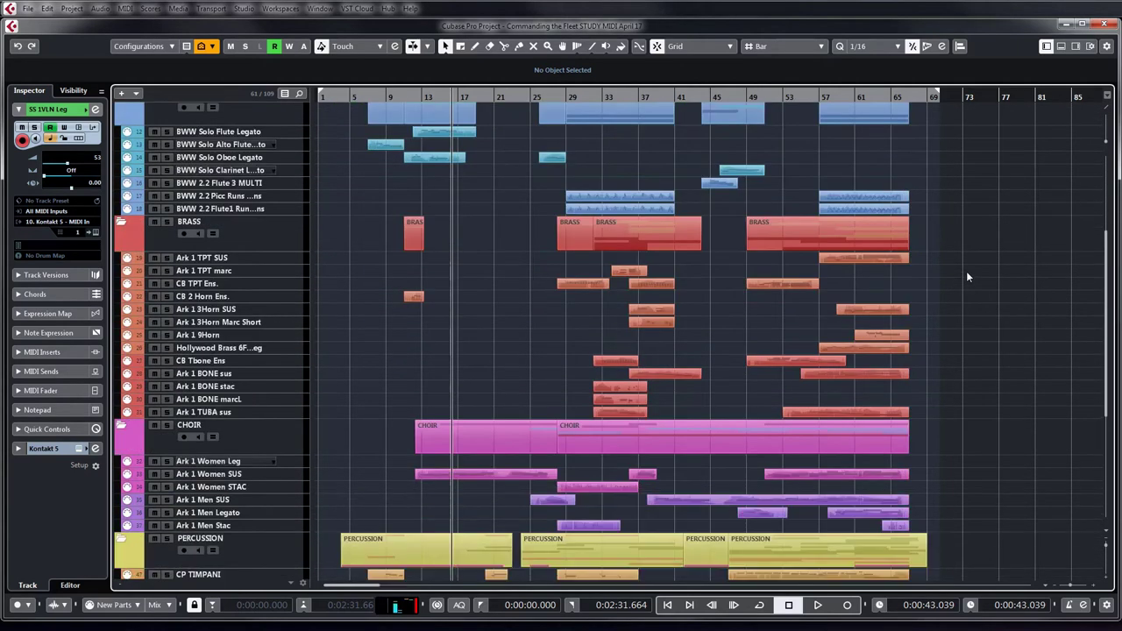
{"action": "scroll", "coordinate": [968, 277], "scroll_direction": "down", "scroll_amount": 3}
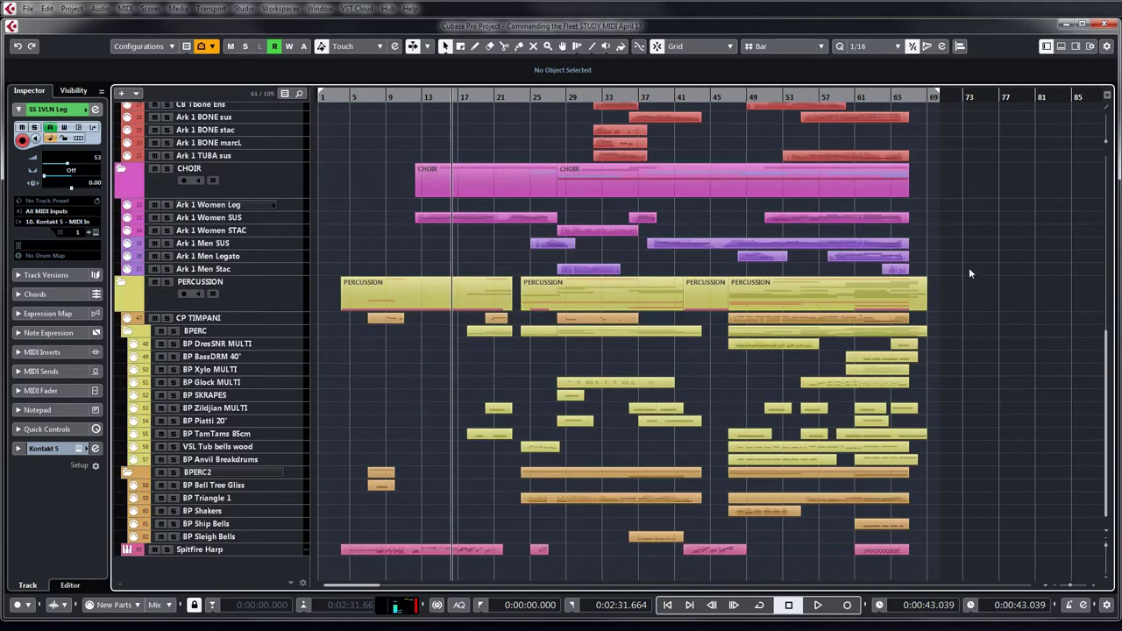
- Select all MIDI parts from the strings through the choir tracks and open them together in the Key Editor
{"action": "left_click_drag", "start_coordinate": [976, 274], "coordinate": [340, 143]}
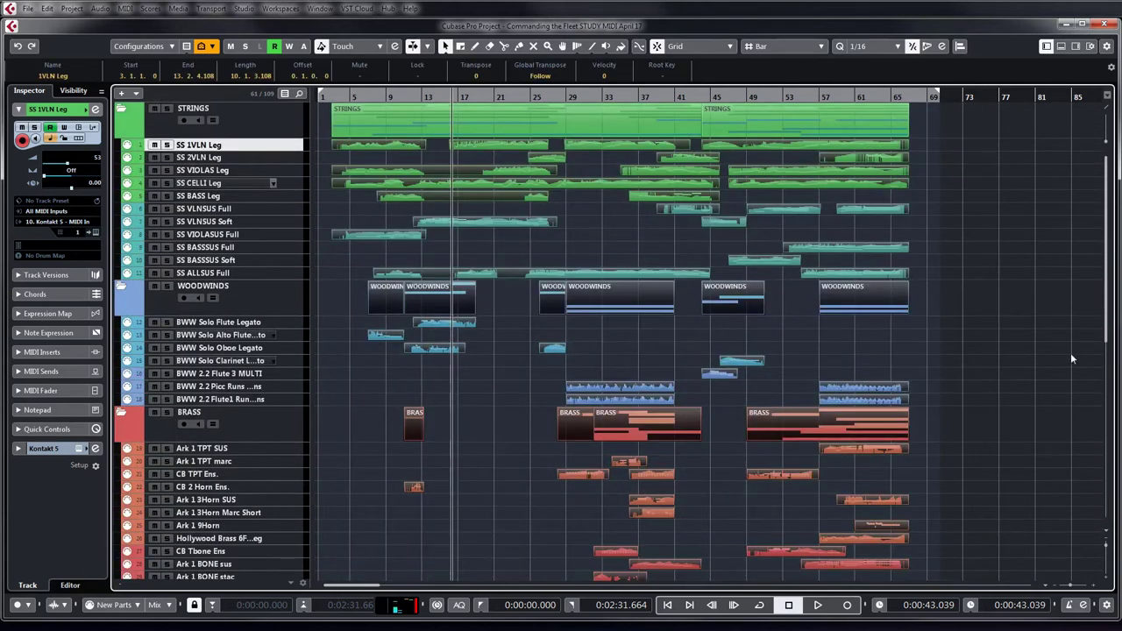
{"action": "scroll", "coordinate": [1019, 357], "scroll_direction": "down", "scroll_amount": 13}
{"action": "scroll", "coordinate": [1020, 357], "scroll_direction": "up", "scroll_amount": 5}
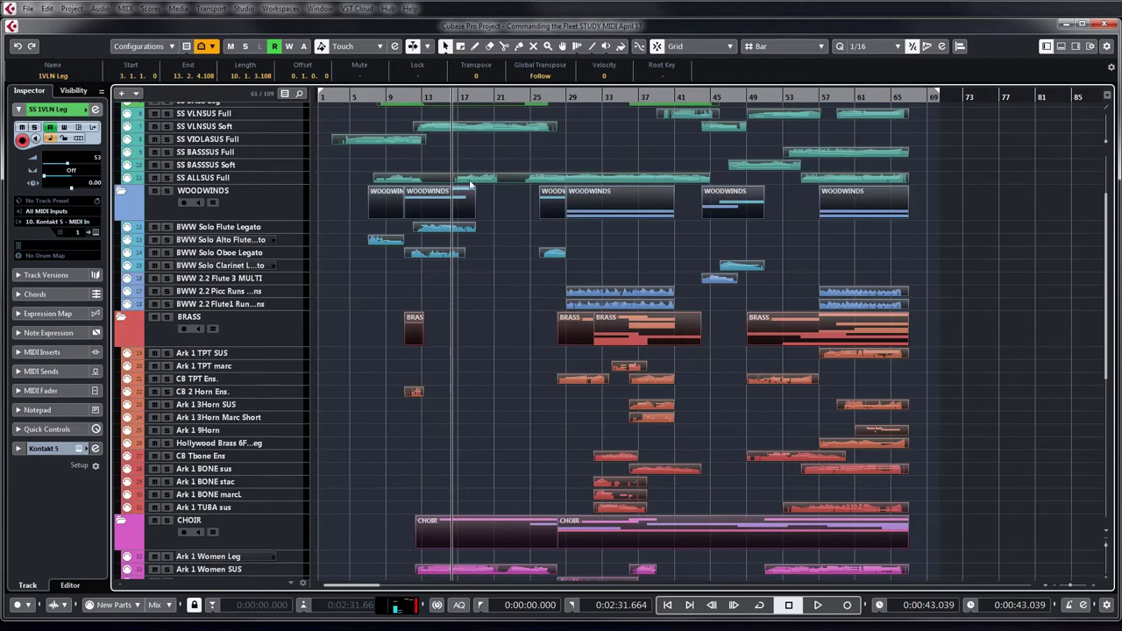
{"action": "key", "text": "Return"}
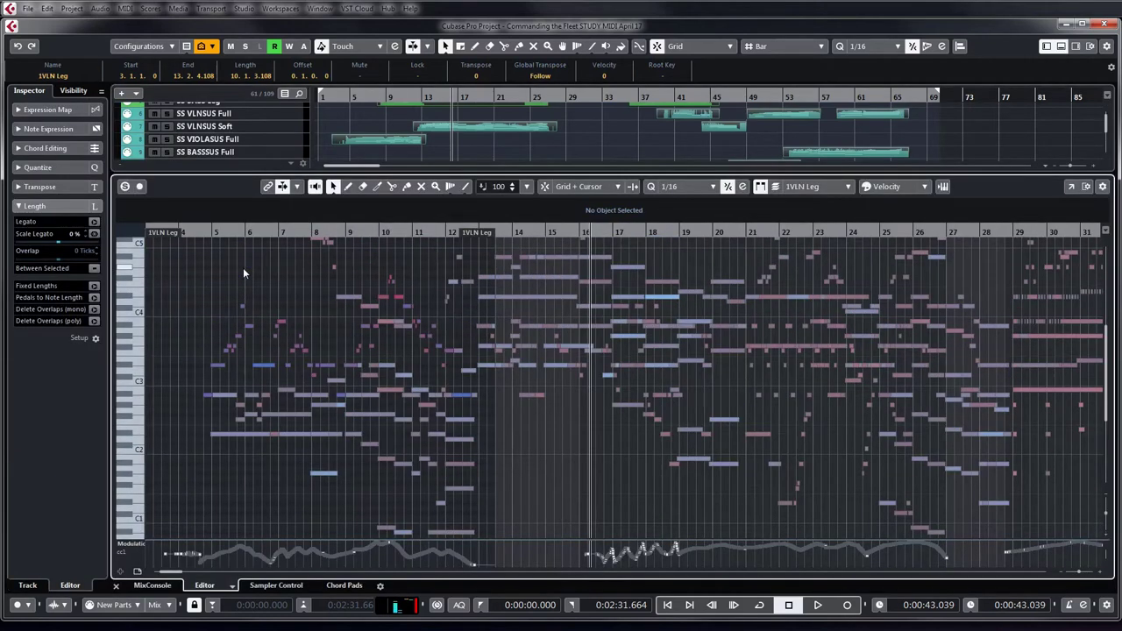
- Play the combined parts from about the middle of bar 4, with the opening bars' notes enlarged in the Key Editor
{"action": "scroll", "coordinate": [244, 273], "scroll_direction": "up", "scroll_amount": 3}
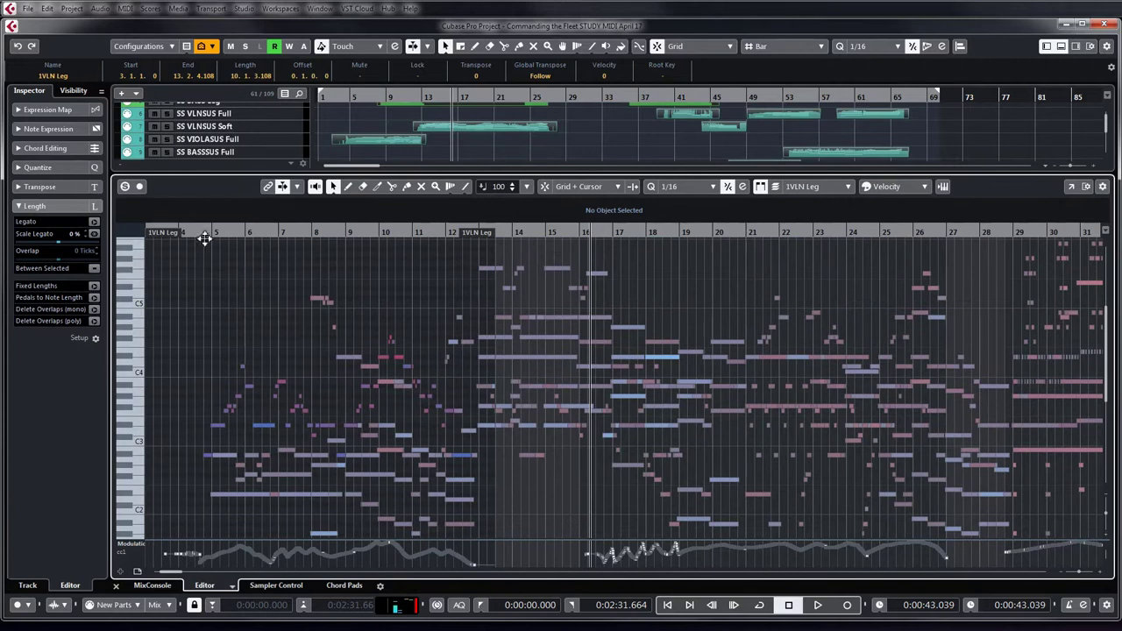
{"action": "scroll", "coordinate": [533, 421], "scroll_direction": "down", "scroll_amount": 6}
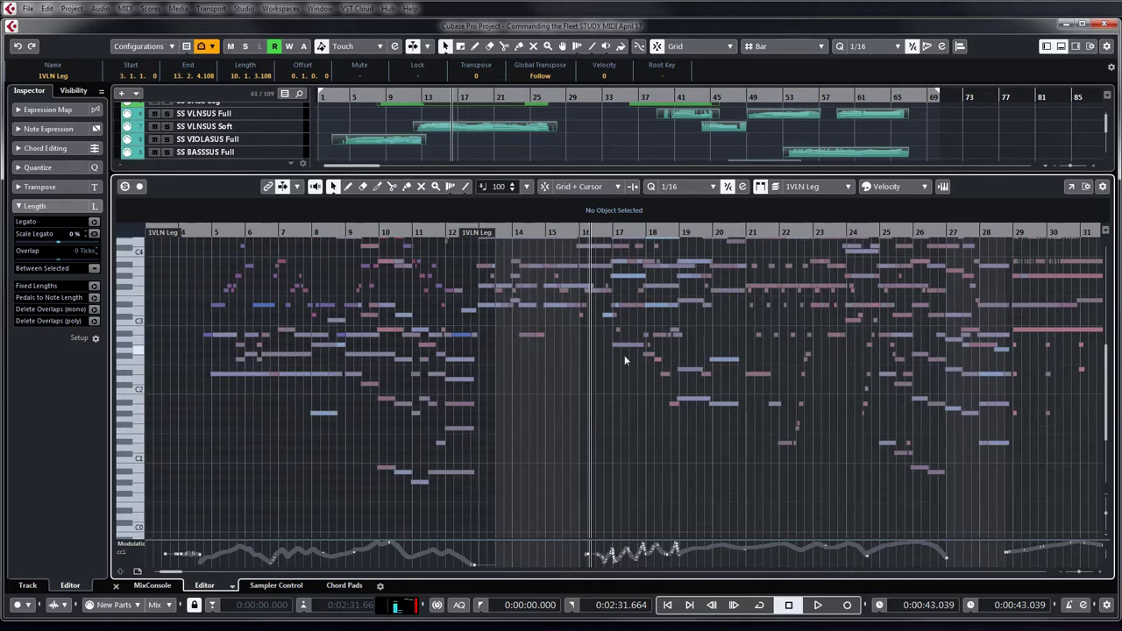
{"action": "scroll", "coordinate": [645, 386], "scroll_direction": "up", "scroll_amount": 3}
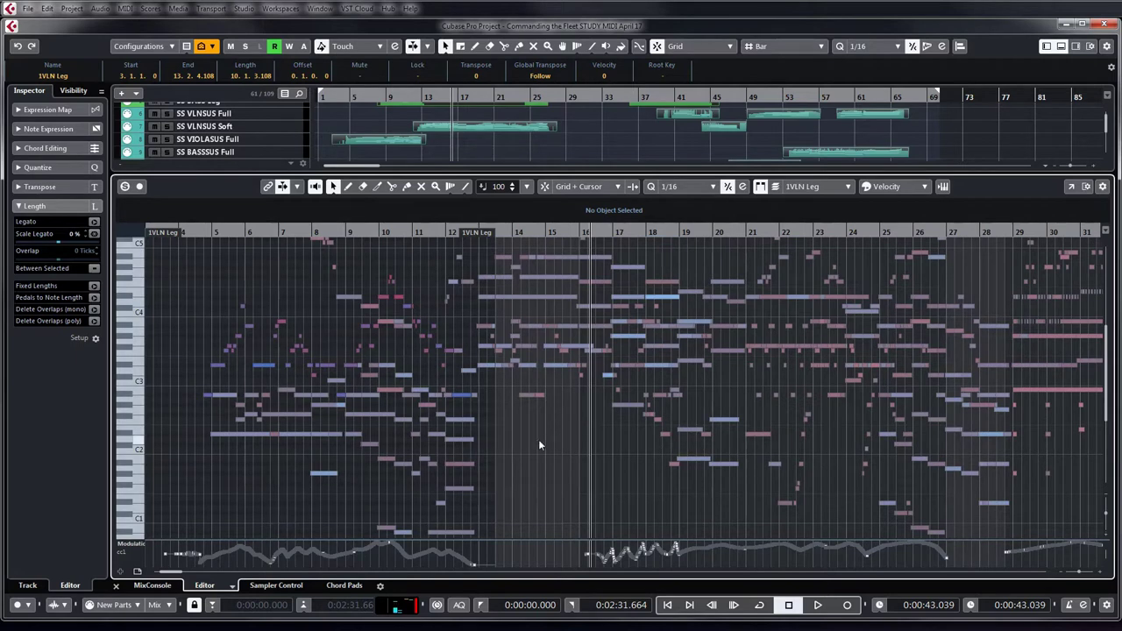
{"action": "scroll", "coordinate": [539, 439], "scroll_direction": "up", "scroll_amount": 3}
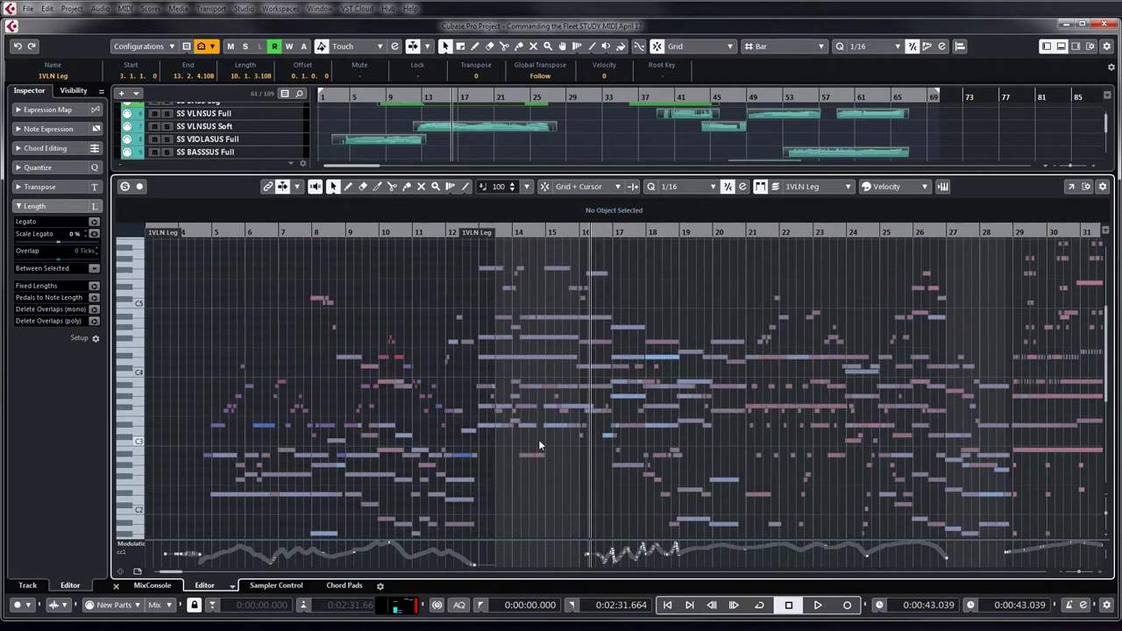
{"action": "left_click", "coordinate": [194, 233]}
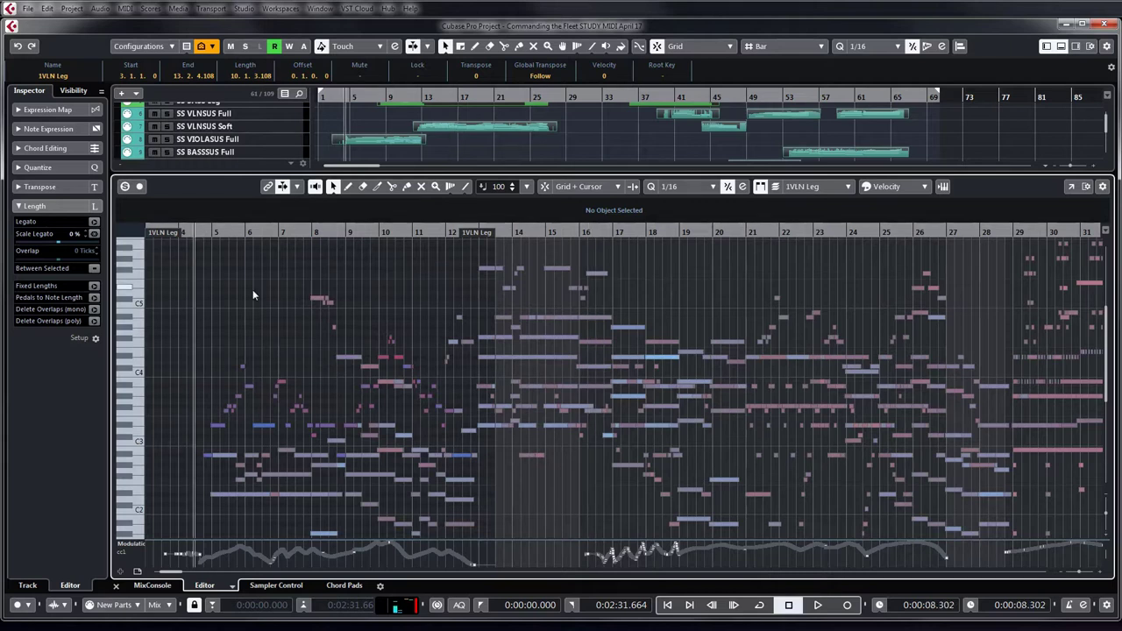
{"action": "key", "text": "space"}
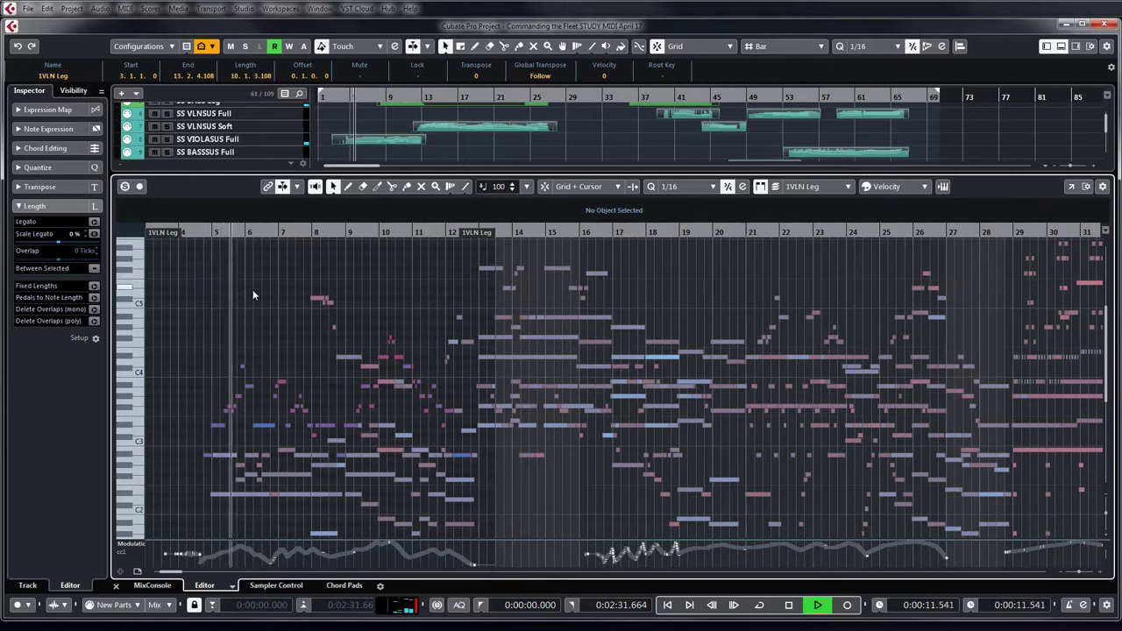
{"action": "key", "text": "h"}
{"action": "key", "text": "h"}
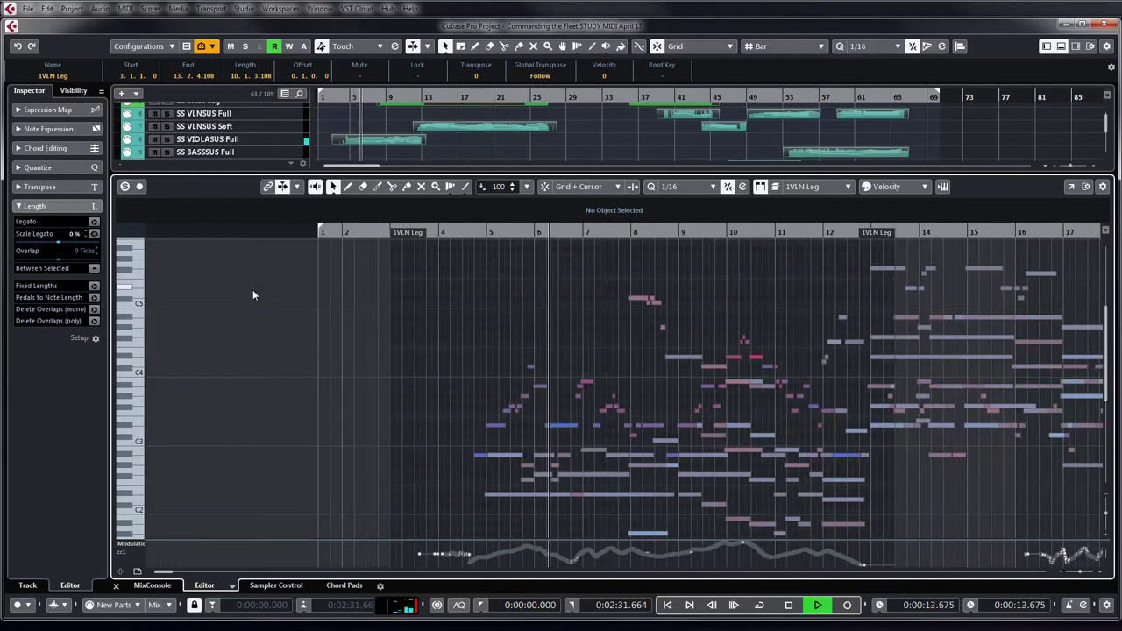
{"action": "key", "text": "h"}
{"action": "key", "text": "h"}
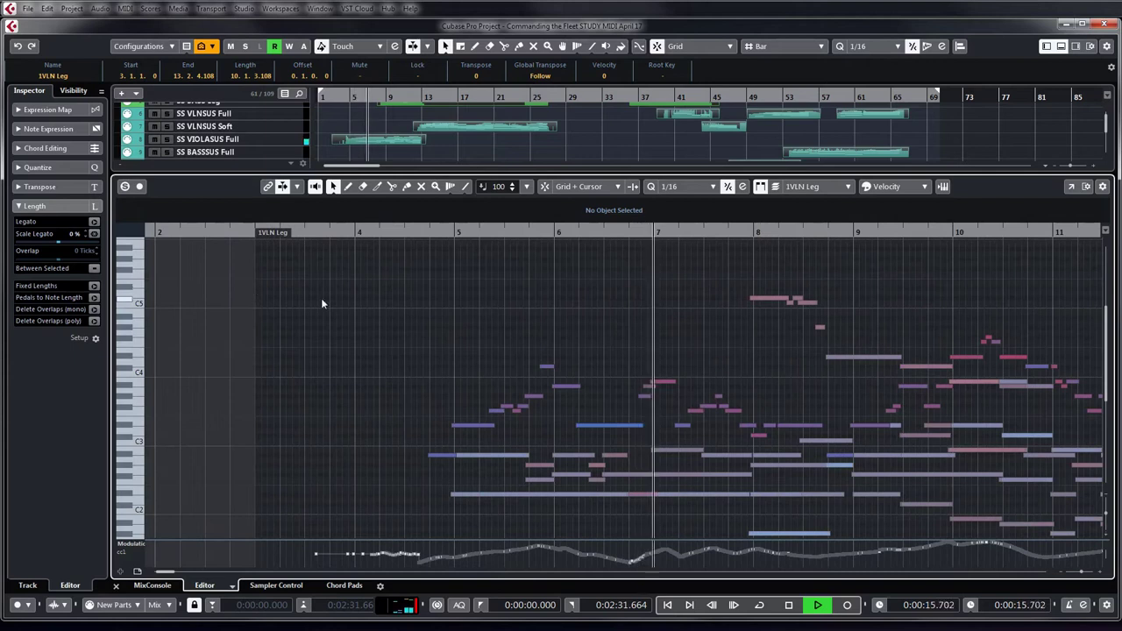
- Follow the playback from bar 13 to about bar 32, examining the high and low registers of the combined notes
{"action": "scroll", "coordinate": [759, 335], "scroll_direction": "down", "scroll_amount": 3}
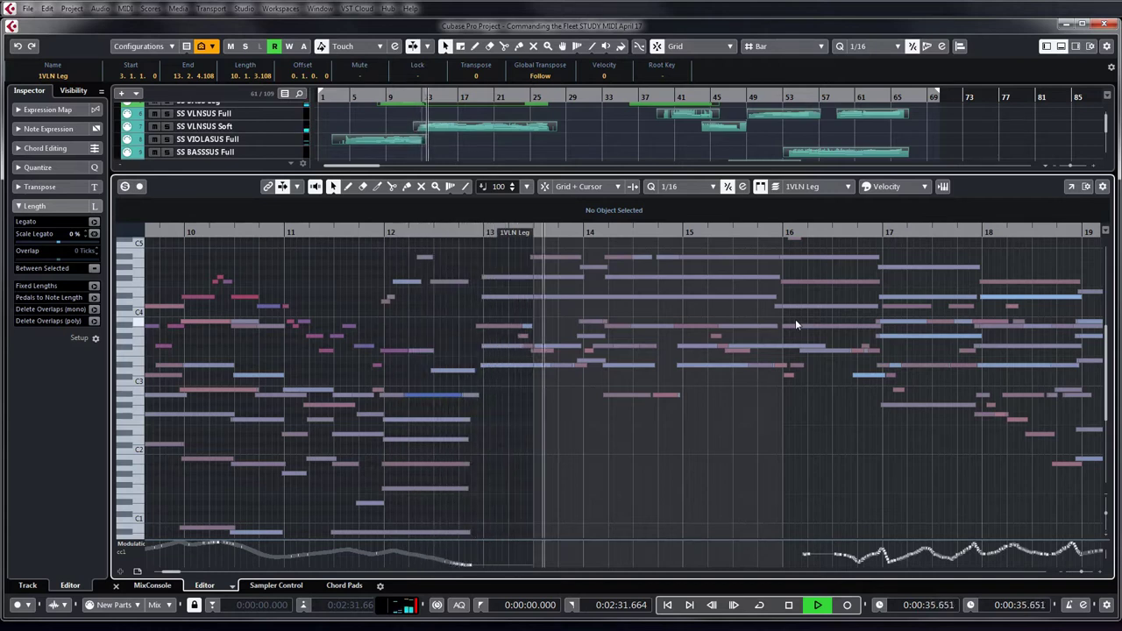
{"action": "scroll", "coordinate": [797, 325], "scroll_direction": "up", "scroll_amount": 3}
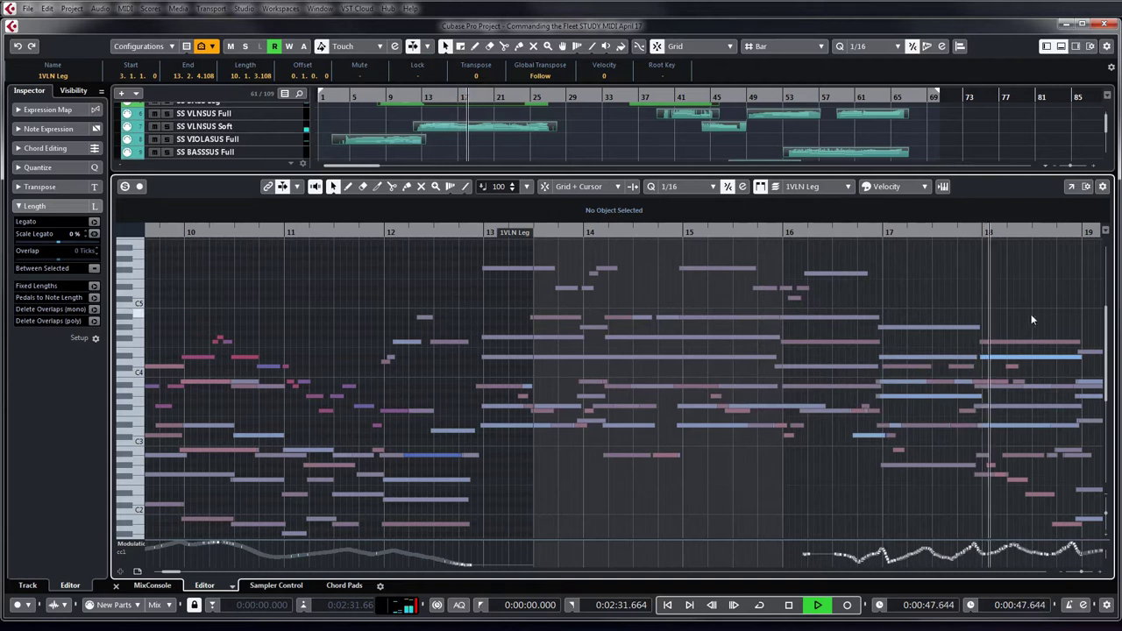
{"action": "scroll", "coordinate": [812, 331], "scroll_direction": "down", "scroll_amount": 2}
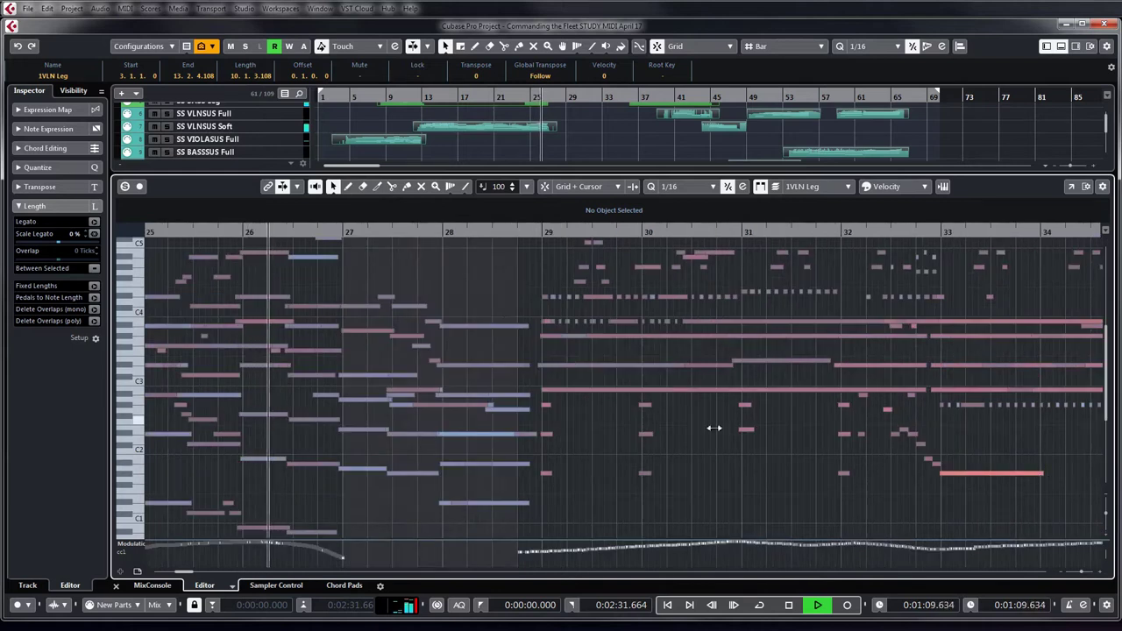
{"action": "scroll", "coordinate": [705, 423], "scroll_direction": "up", "scroll_amount": 3}
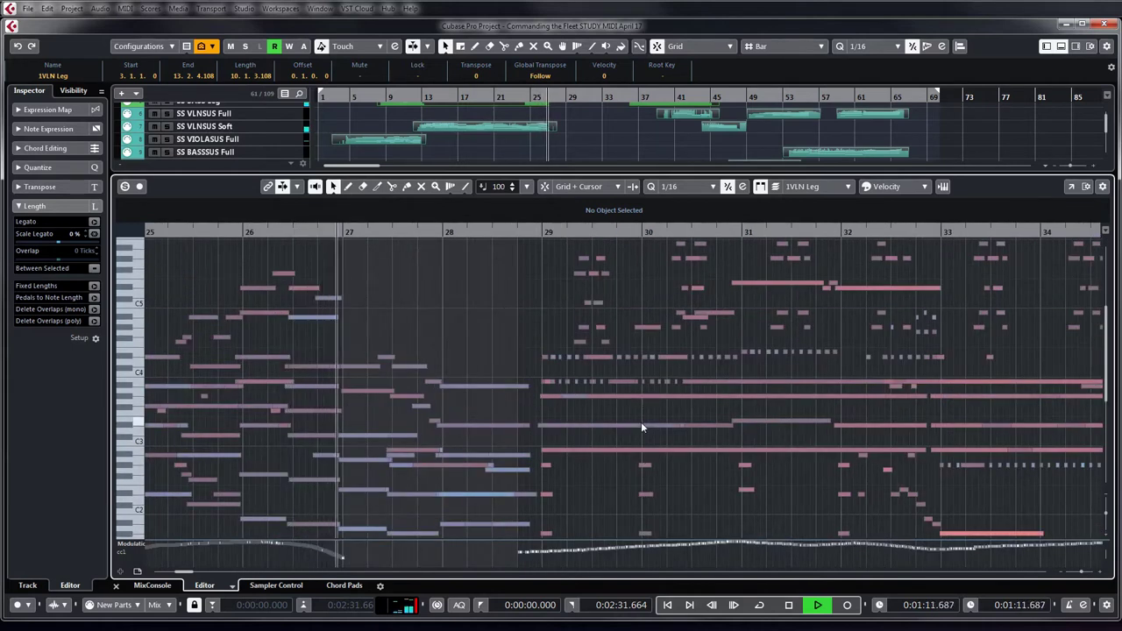
{"action": "scroll", "coordinate": [641, 427], "scroll_direction": "down", "scroll_amount": 3}
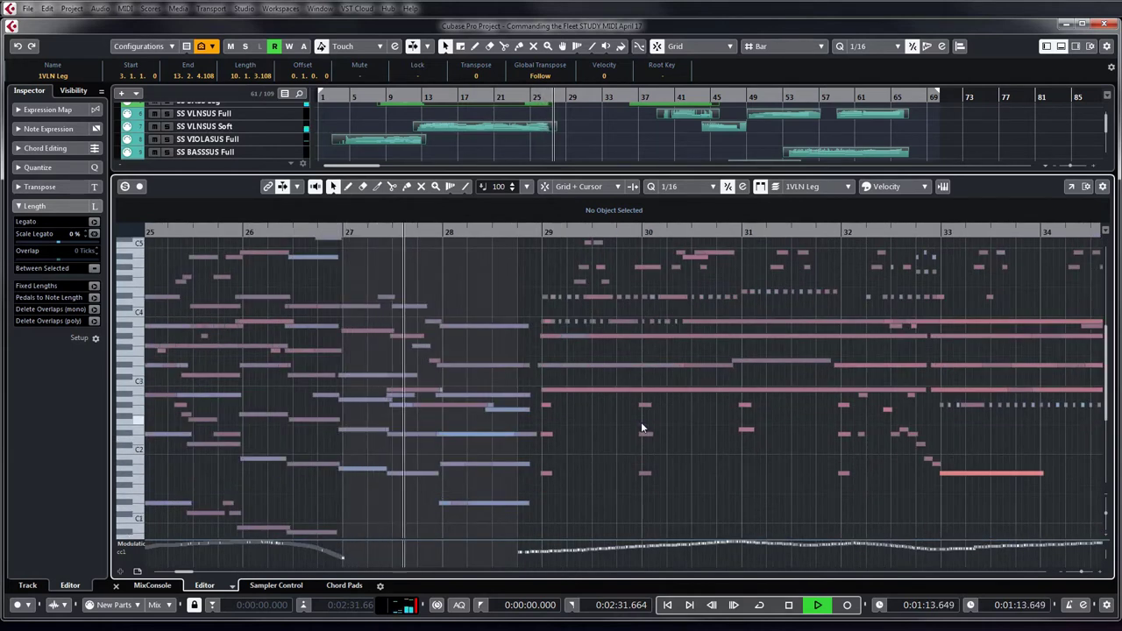
{"action": "scroll", "coordinate": [752, 449], "scroll_direction": "down", "scroll_amount": 3}
{"action": "scroll", "coordinate": [751, 450], "scroll_direction": "up", "scroll_amount": 3}
{"action": "scroll", "coordinate": [751, 450], "scroll_direction": "up", "scroll_amount": 3}
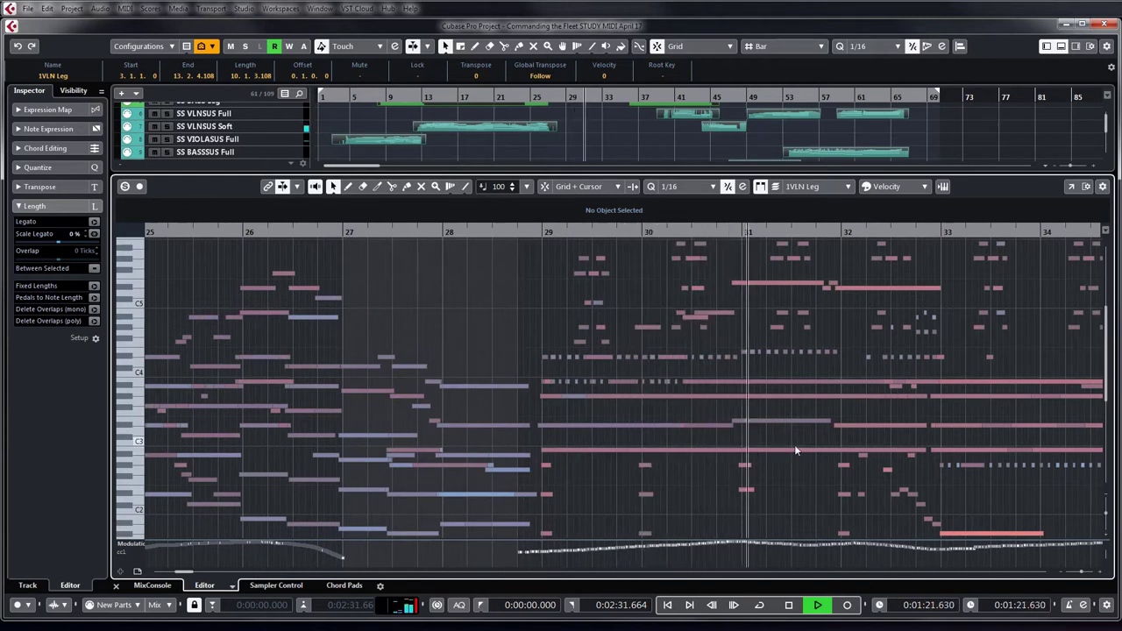
{"action": "scroll", "coordinate": [798, 448], "scroll_direction": "up", "scroll_amount": 3}
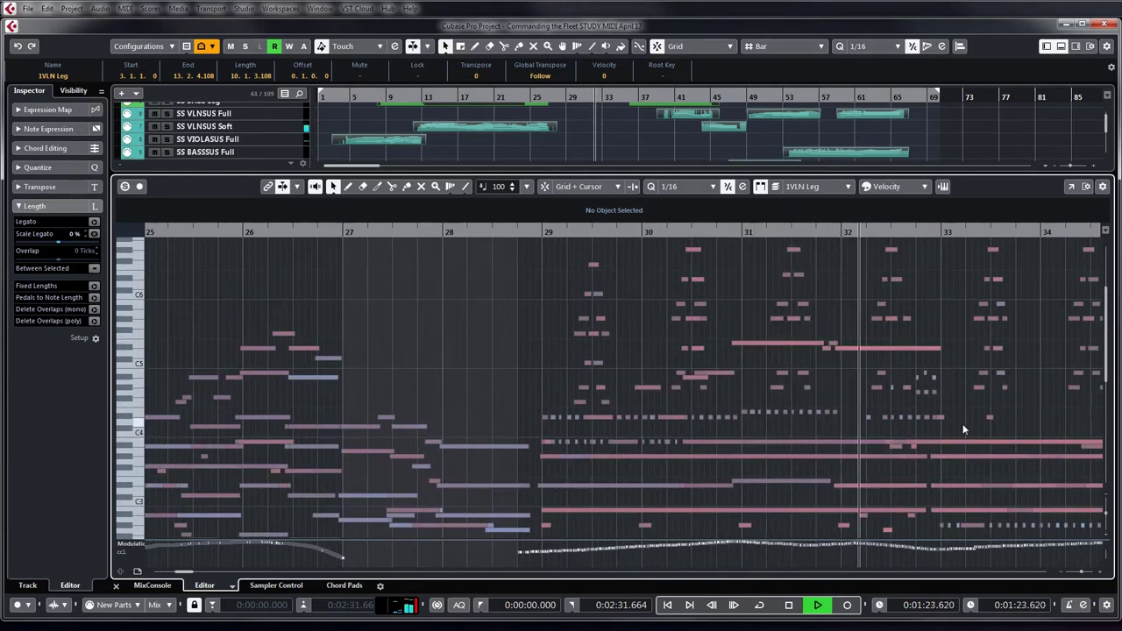
- Follow the playback from about bar 41 to the end near bar 67, examining the notes from bass to top register
{"action": "scroll", "coordinate": [970, 421], "scroll_direction": "down", "scroll_amount": 3}
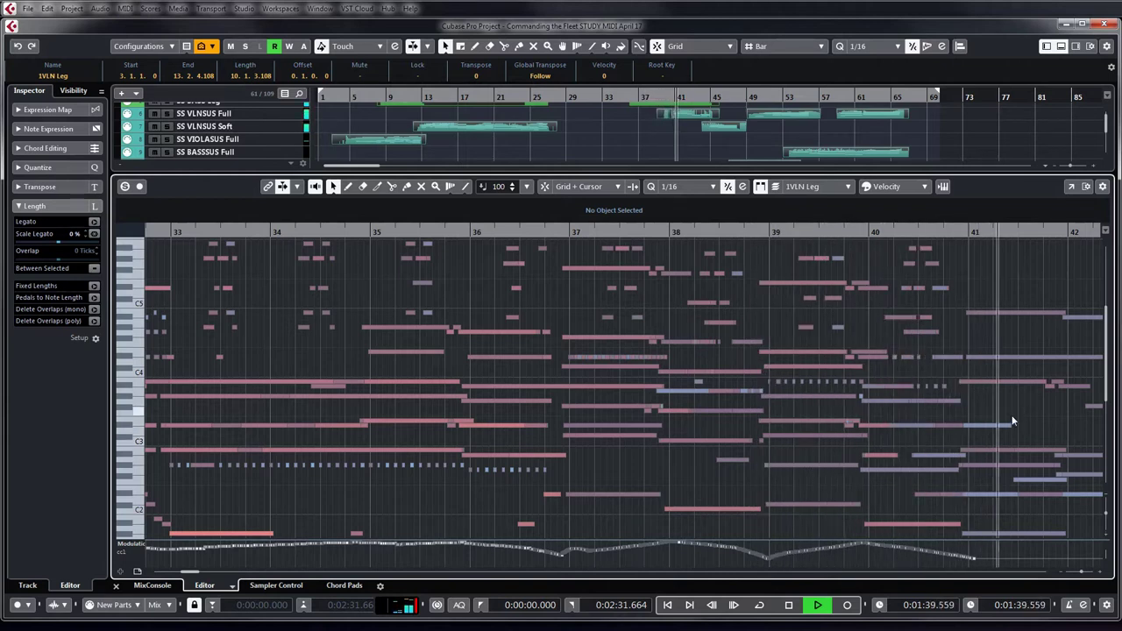
{"action": "scroll", "coordinate": [1011, 419], "scroll_direction": "down", "scroll_amount": 2}
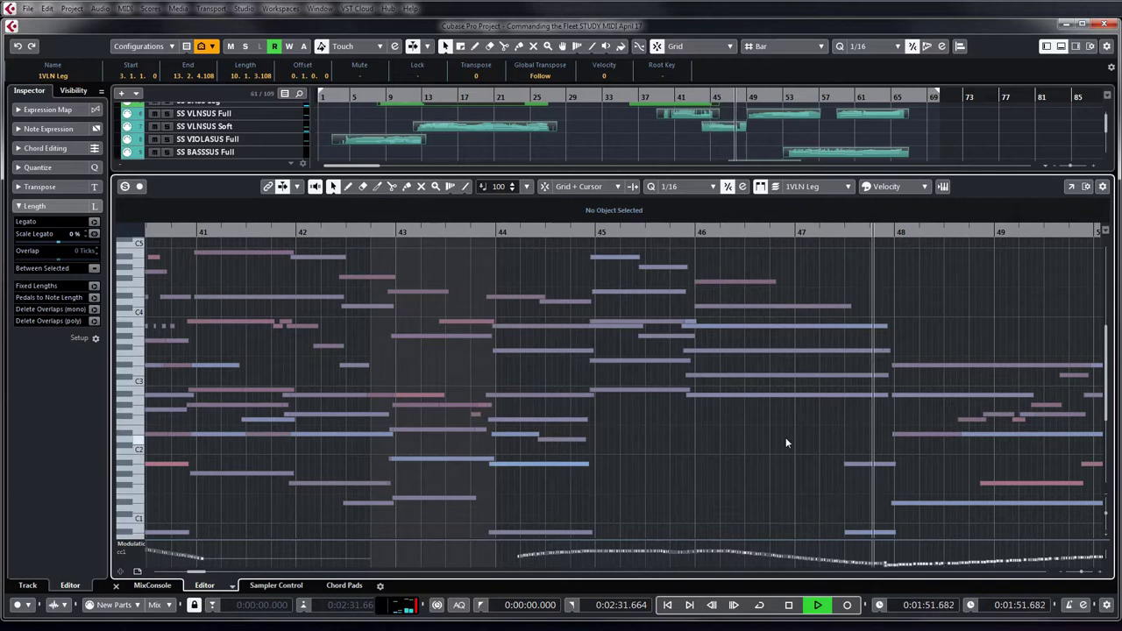
{"action": "scroll", "coordinate": [971, 455], "scroll_direction": "down", "scroll_amount": 4}
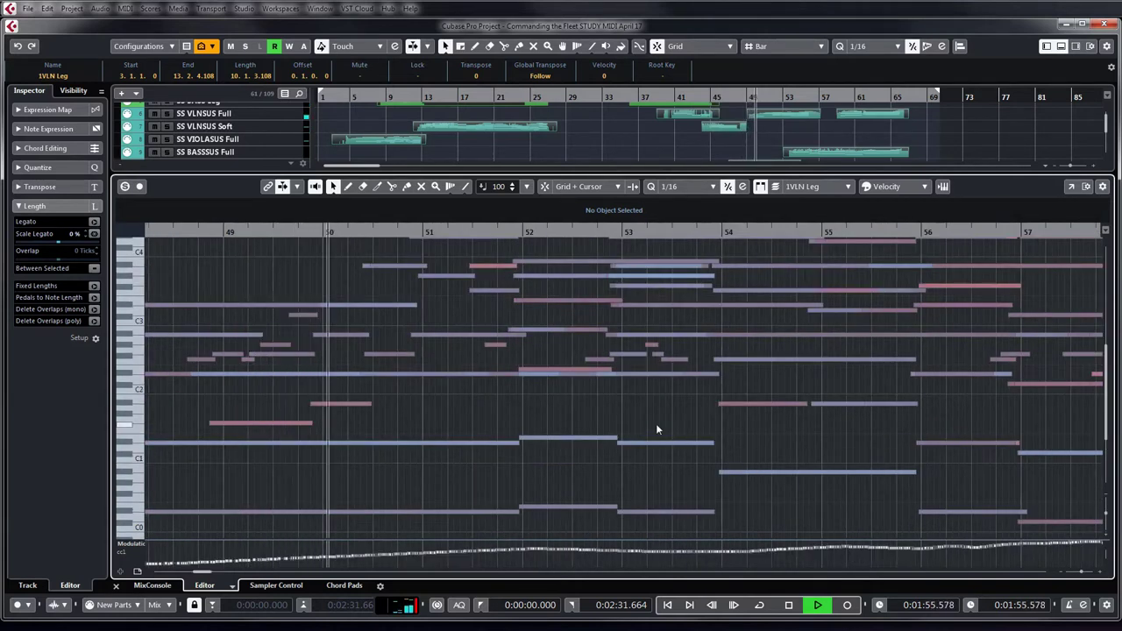
{"action": "scroll", "coordinate": [653, 432], "scroll_direction": "up", "scroll_amount": 3}
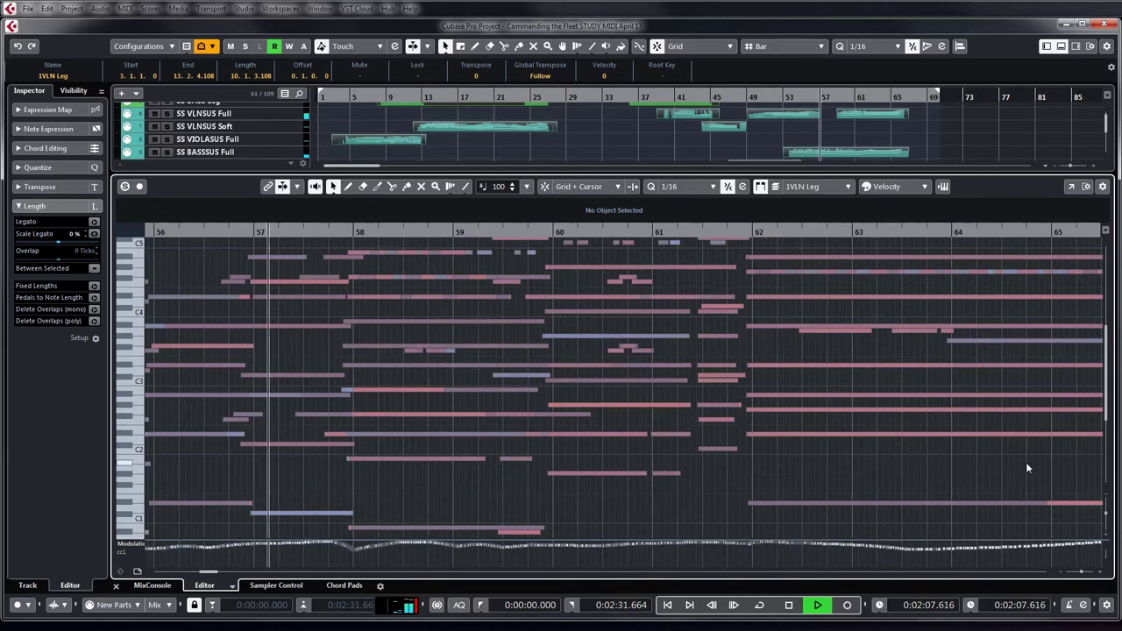
{"action": "scroll", "coordinate": [922, 451], "scroll_direction": "up", "scroll_amount": 4}
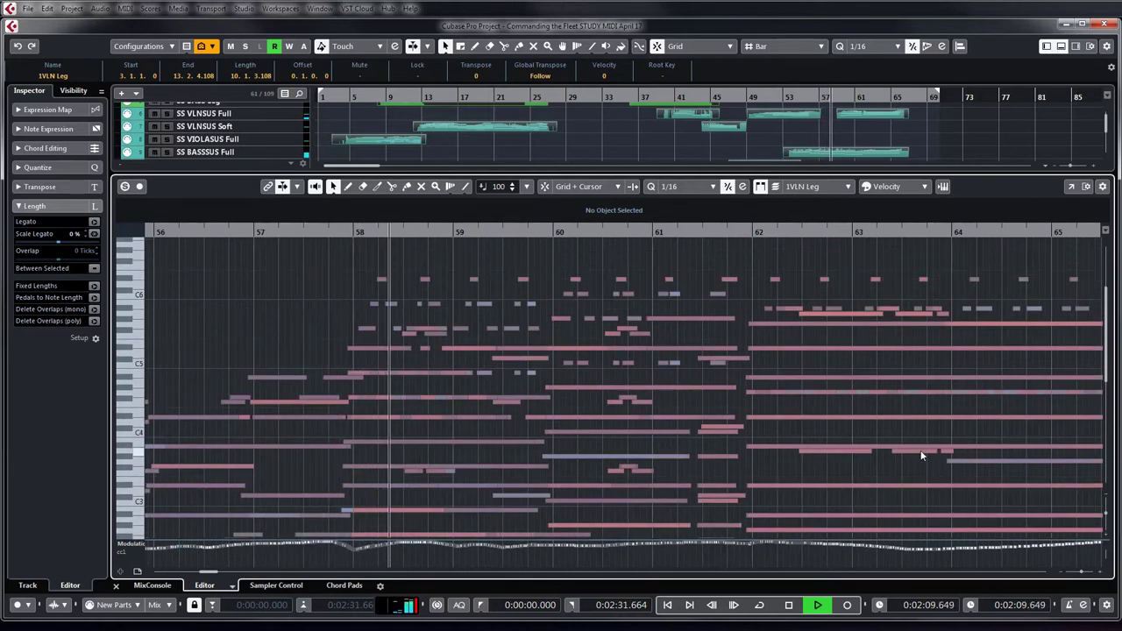
{"action": "scroll", "coordinate": [921, 456], "scroll_direction": "down", "scroll_amount": 3}
{"action": "scroll", "coordinate": [922, 455], "scroll_direction": "down", "scroll_amount": 3}
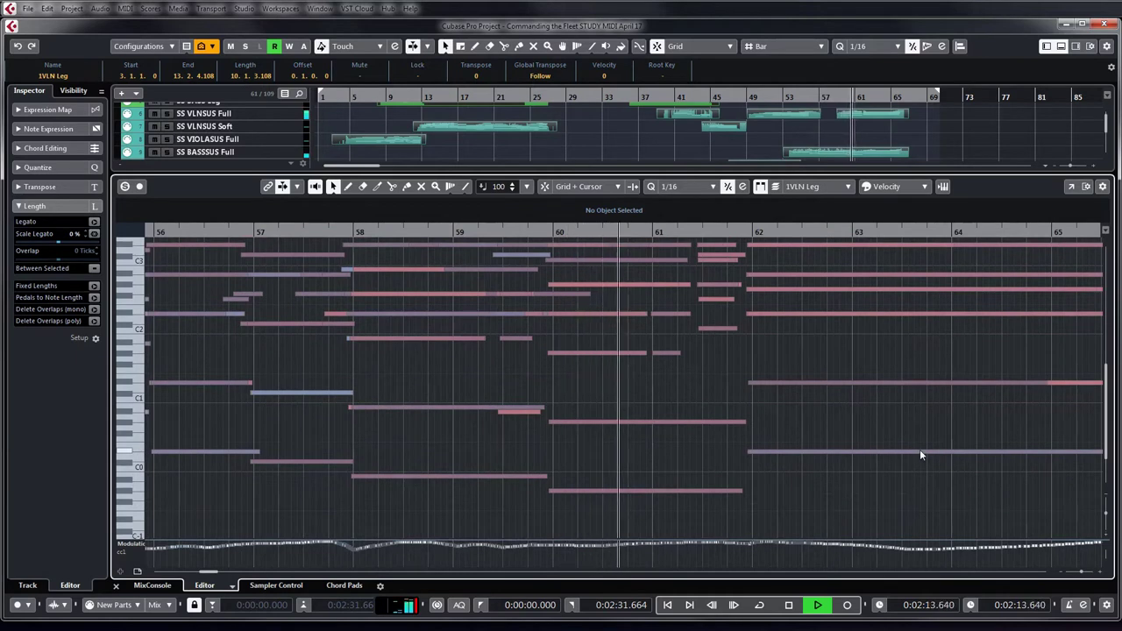
{"action": "scroll", "coordinate": [921, 454], "scroll_direction": "up", "scroll_amount": 3}
{"action": "scroll", "coordinate": [920, 454], "scroll_direction": "up", "scroll_amount": 3}
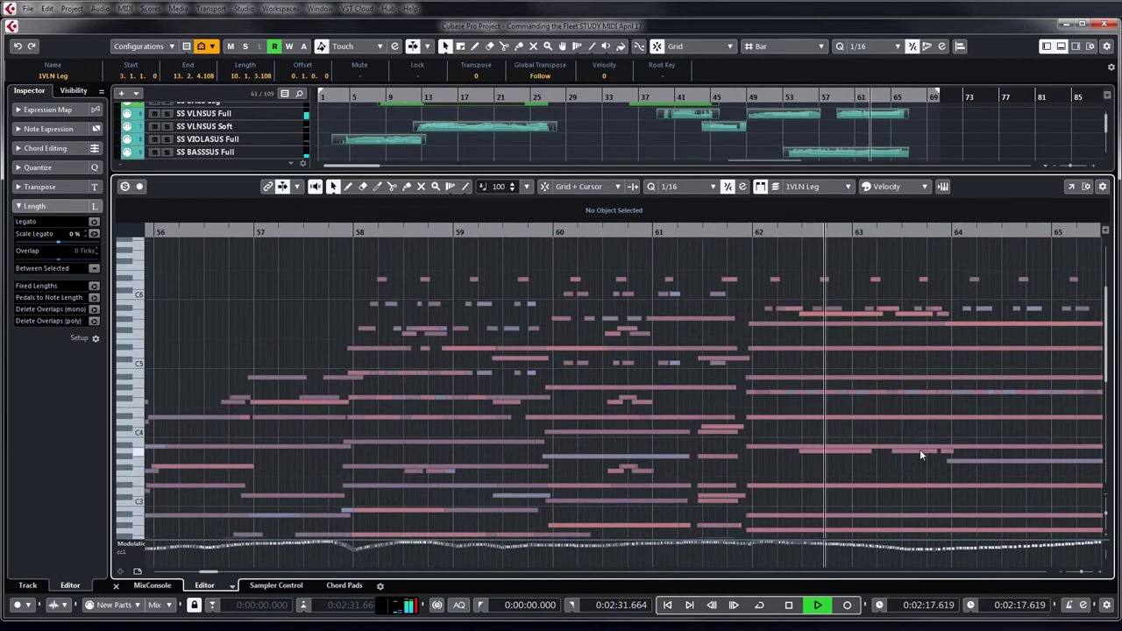
{"action": "scroll", "coordinate": [965, 424], "scroll_direction": "down", "scroll_amount": 3}
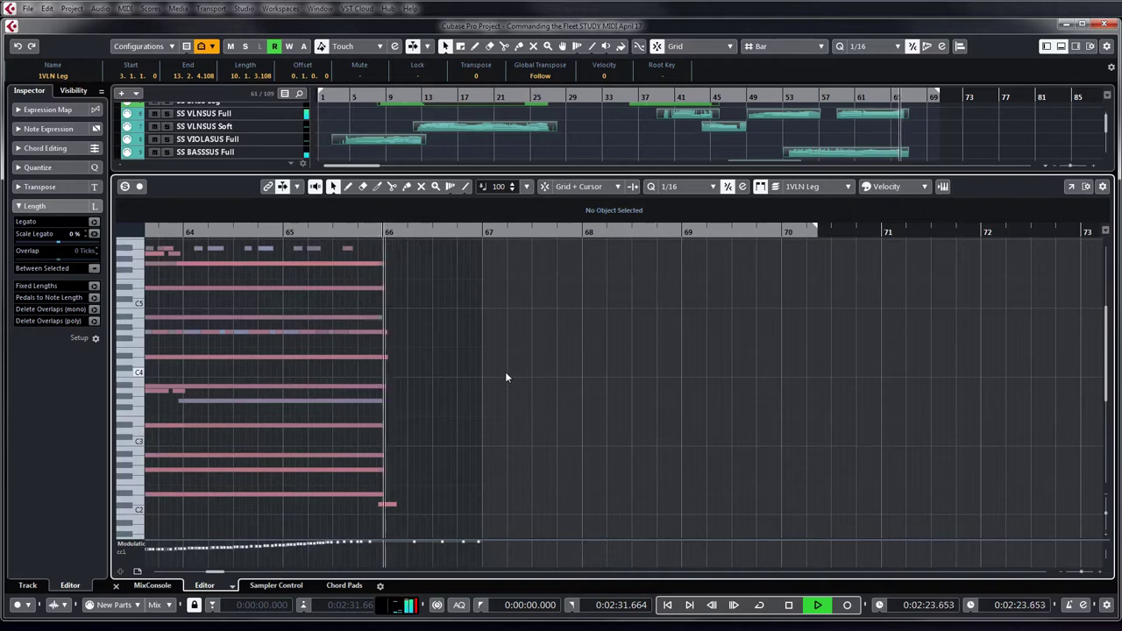
{"action": "scroll", "coordinate": [483, 366], "scroll_direction": "down", "scroll_amount": 2}
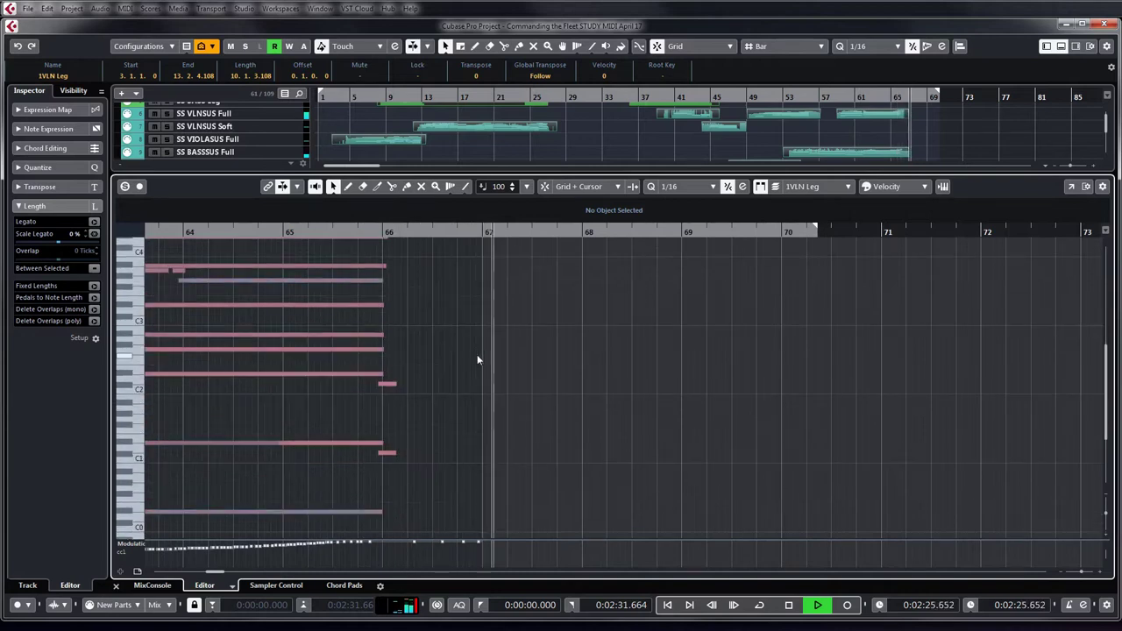
- Stop playback past the final chord and examine the closing bars' notes from the bass to the top register
{"action": "scroll", "coordinate": [472, 353], "scroll_direction": "down", "scroll_amount": 4}
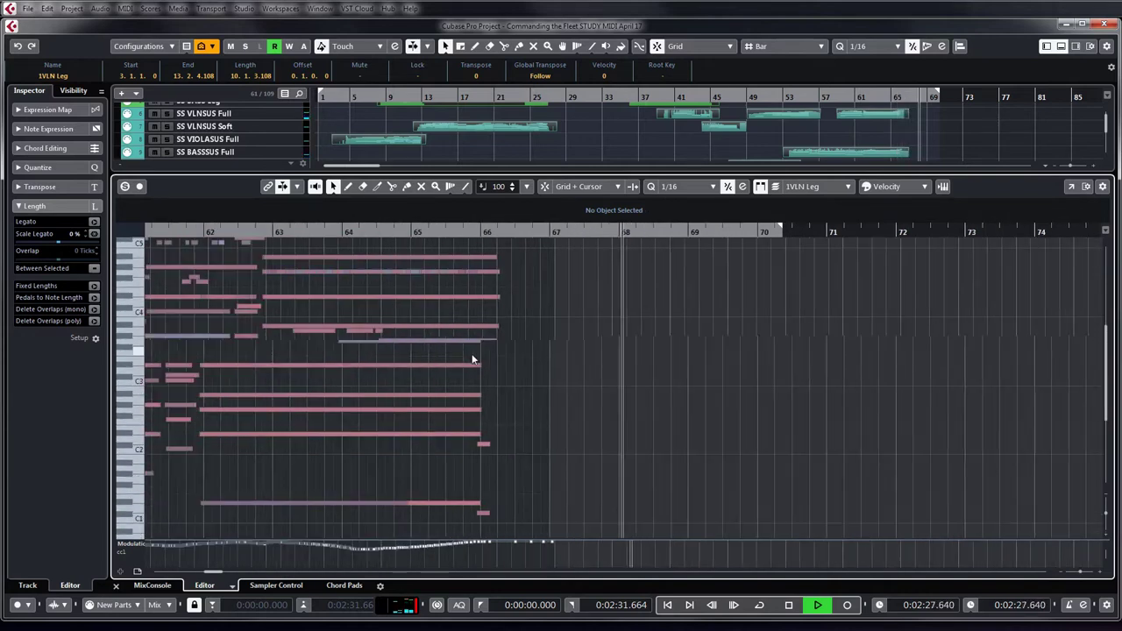
{"action": "scroll", "coordinate": [562, 359], "scroll_direction": "up", "scroll_amount": 2}
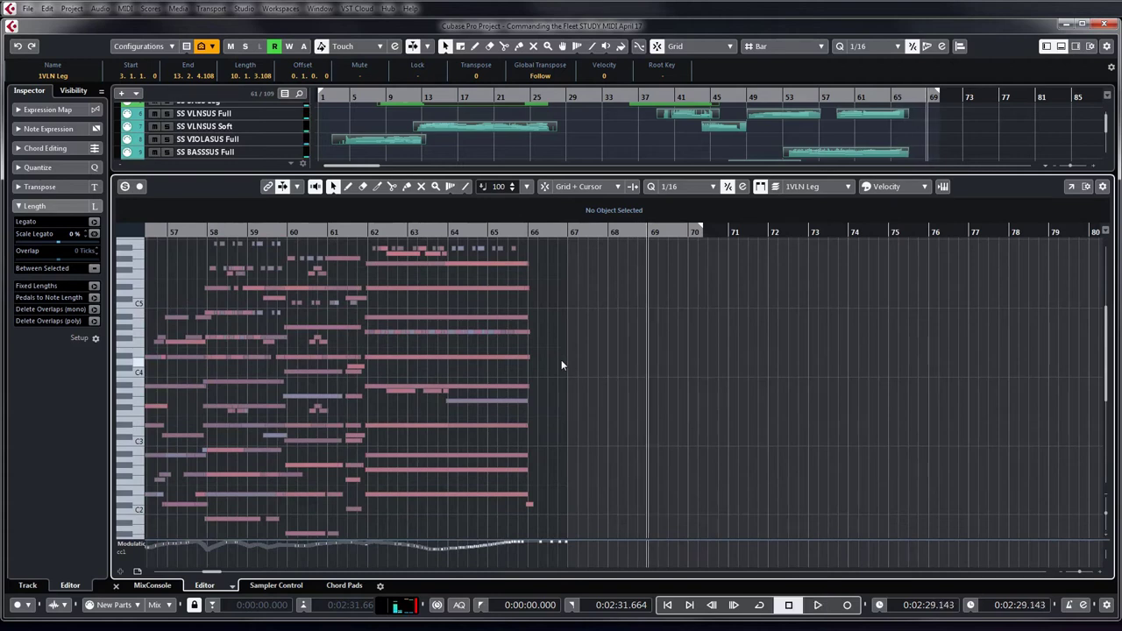
{"action": "scroll", "coordinate": [561, 360], "scroll_direction": "up", "scroll_amount": 3}
{"action": "scroll", "coordinate": [607, 370], "scroll_direction": "down", "scroll_amount": 3}
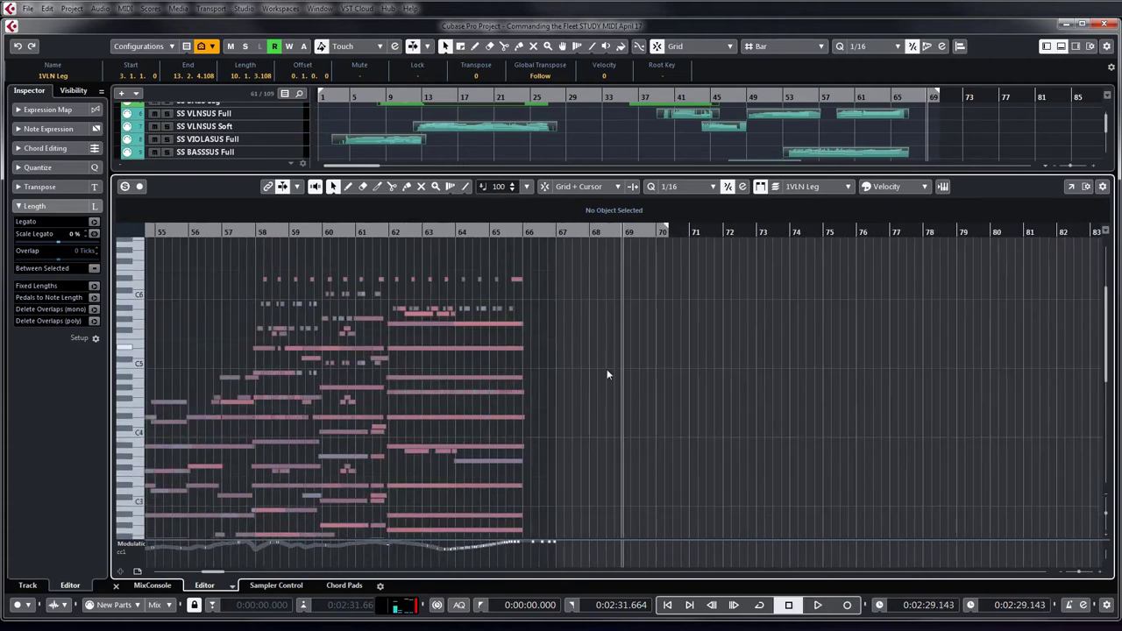
{"action": "scroll", "coordinate": [588, 322], "scroll_direction": "down", "scroll_amount": 9}
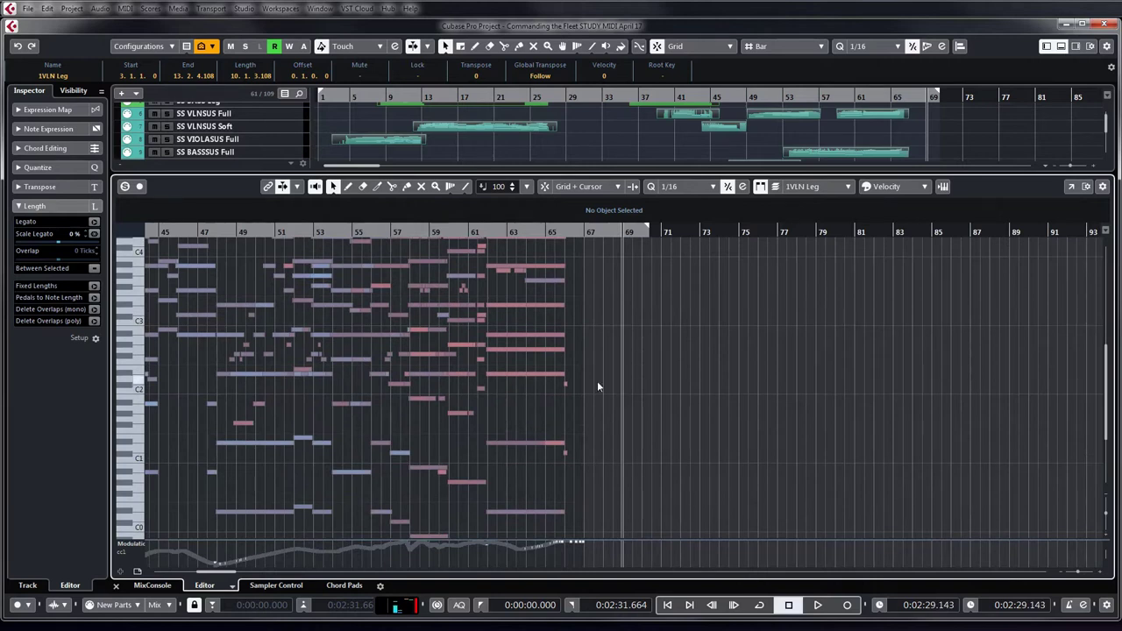
{"action": "scroll", "coordinate": [596, 383], "scroll_direction": "down", "scroll_amount": 2}
{"action": "scroll", "coordinate": [596, 386], "scroll_direction": "up", "scroll_amount": 6}
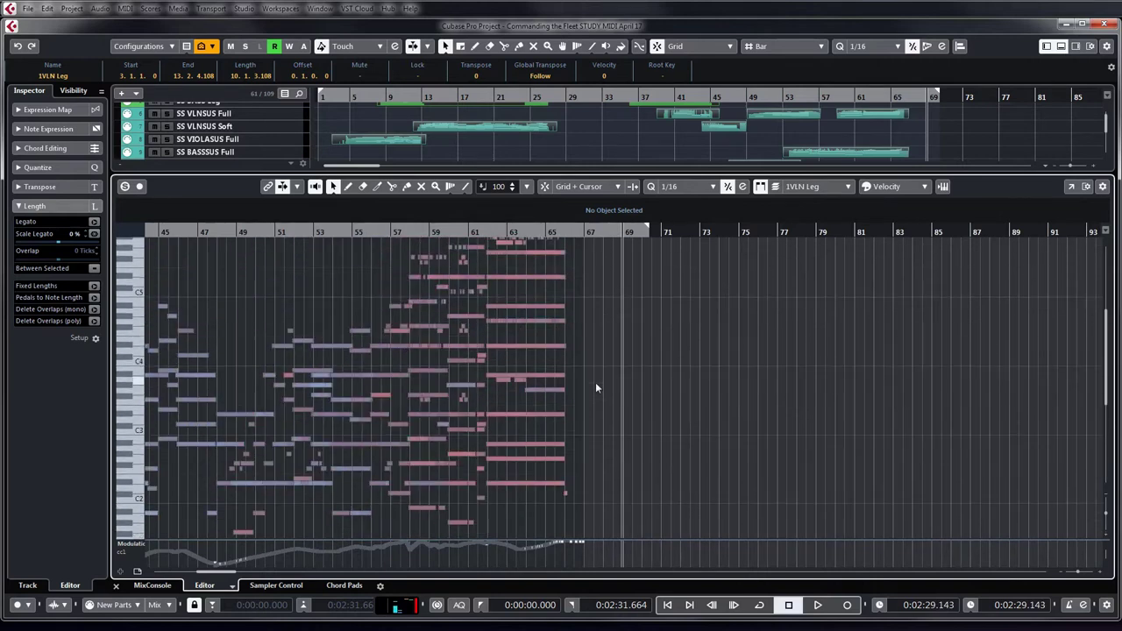
{"action": "scroll", "coordinate": [595, 386], "scroll_direction": "up", "scroll_amount": 2}
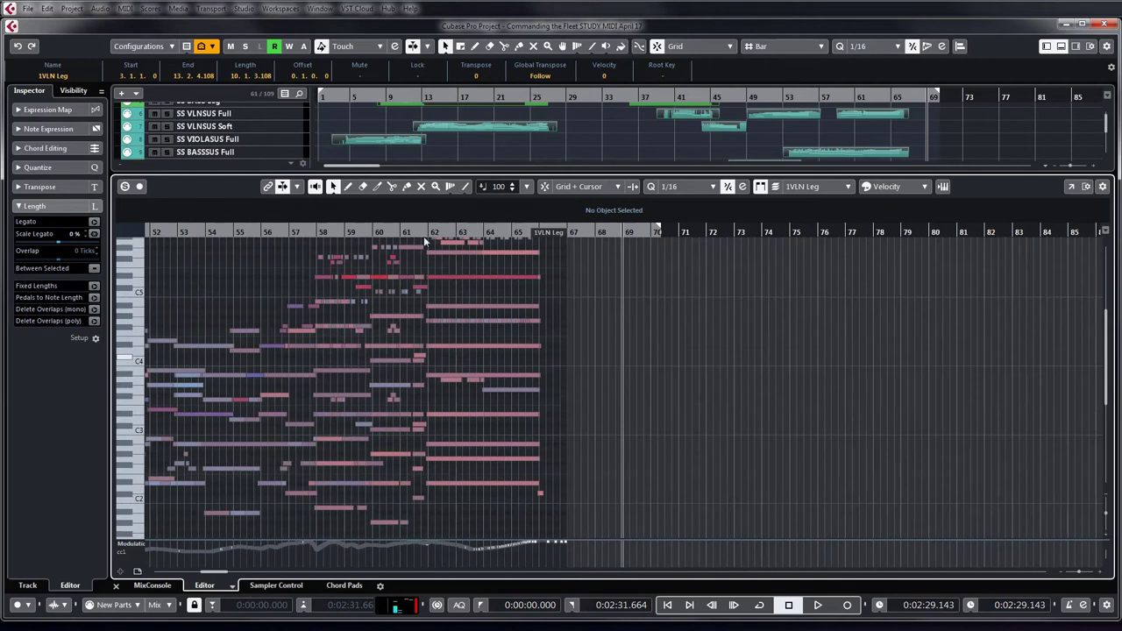
- Move the playback cursor to the start of bar 57 and enlarge the surrounding notes in the Key Editor
{"action": "left_click", "coordinate": [289, 235]}
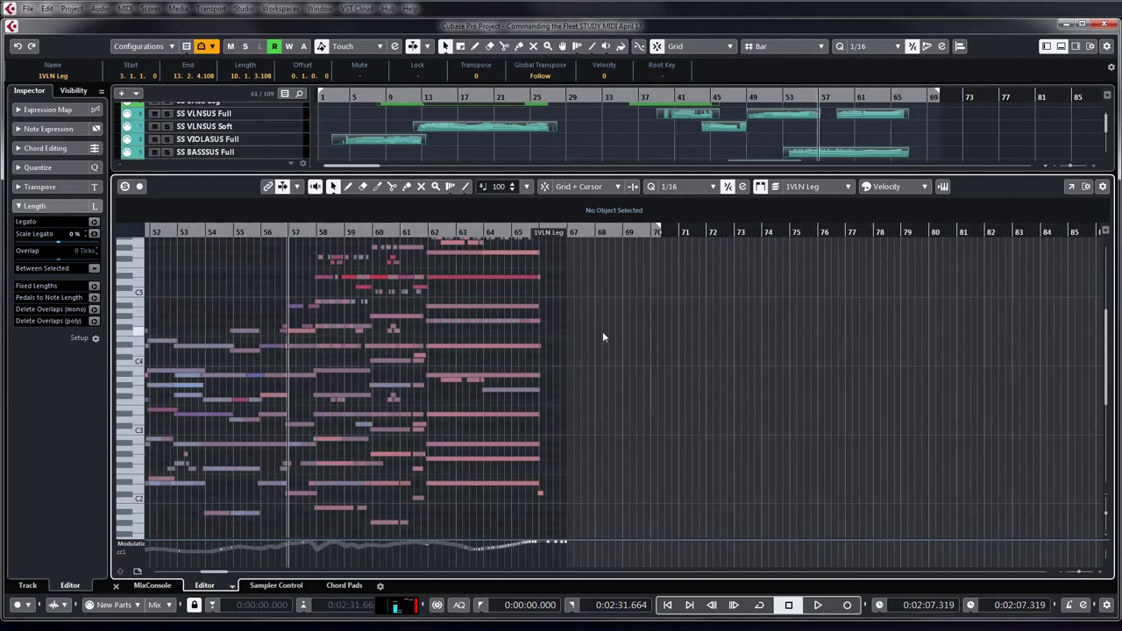
{"action": "key", "text": "h"}
{"action": "key", "text": "h"}
{"action": "key", "text": "g"}
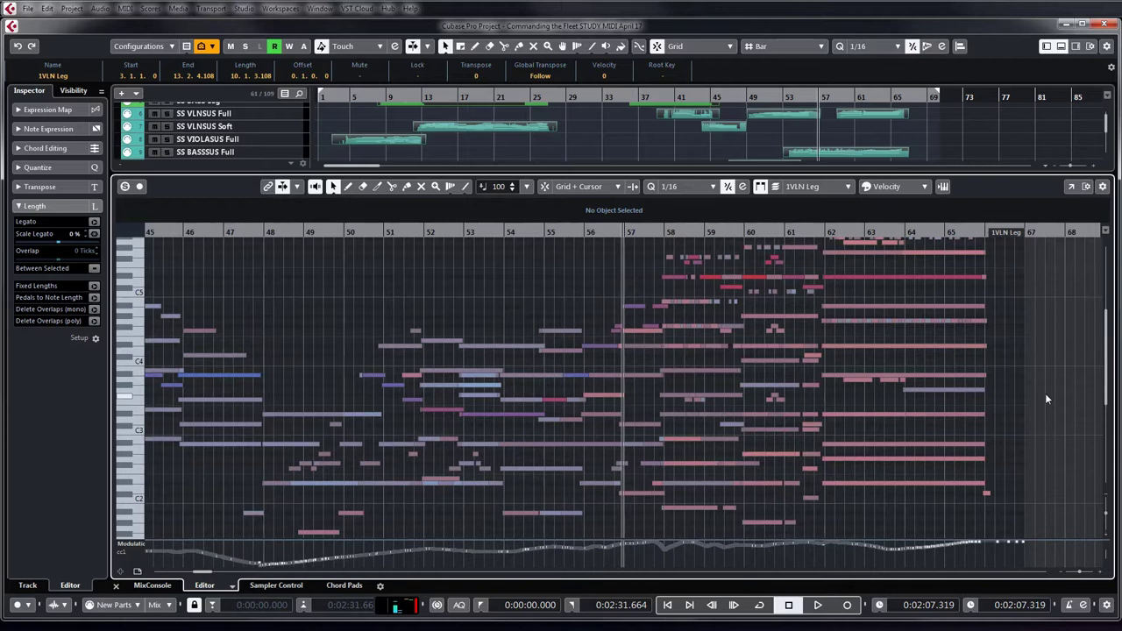
{"action": "key", "text": "h"}
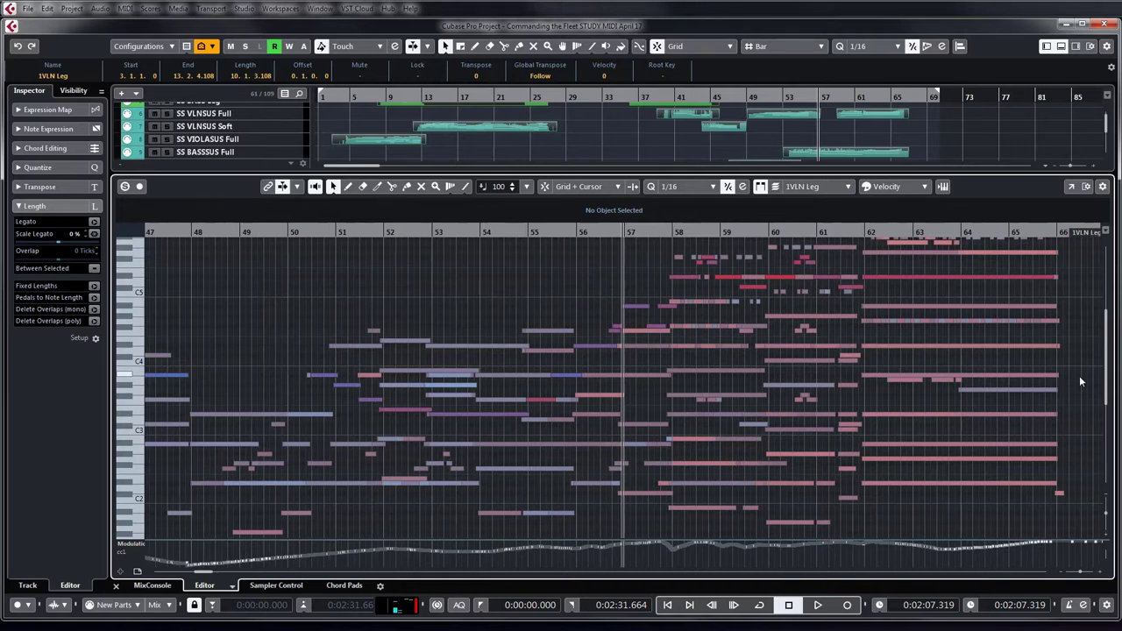
- Examine the combined notes of bars 47 to 66 across the bass, middle and high registers
{"action": "scroll", "coordinate": [1080, 381], "scroll_direction": "up", "scroll_amount": 3}
{"action": "scroll", "coordinate": [1080, 381], "scroll_direction": "down", "scroll_amount": 3}
{"action": "scroll", "coordinate": [1080, 380], "scroll_direction": "down", "scroll_amount": 2}
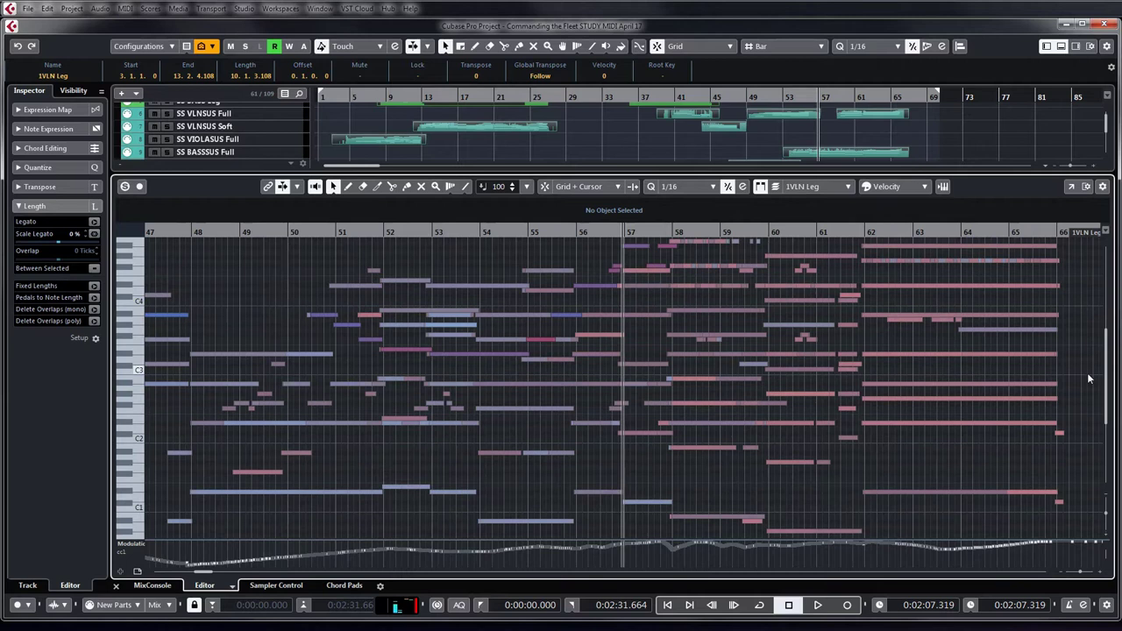
{"action": "scroll", "coordinate": [1079, 394], "scroll_direction": "up", "scroll_amount": 1}
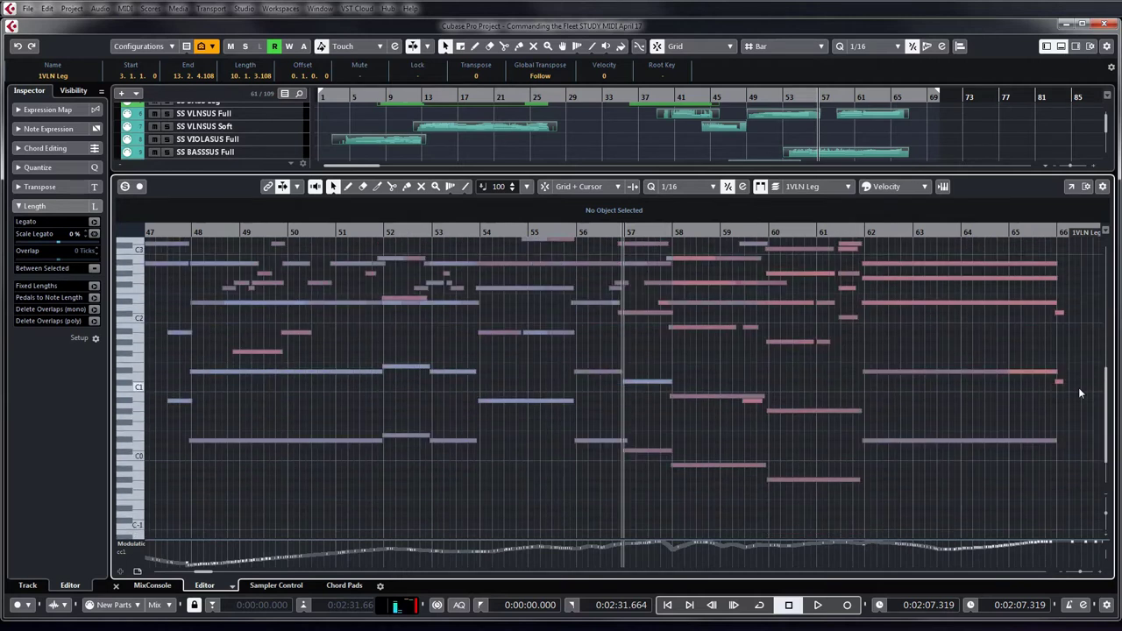
{"action": "scroll", "coordinate": [1080, 394], "scroll_direction": "down", "scroll_amount": 1}
{"action": "scroll", "coordinate": [1080, 394], "scroll_direction": "up", "scroll_amount": 4}
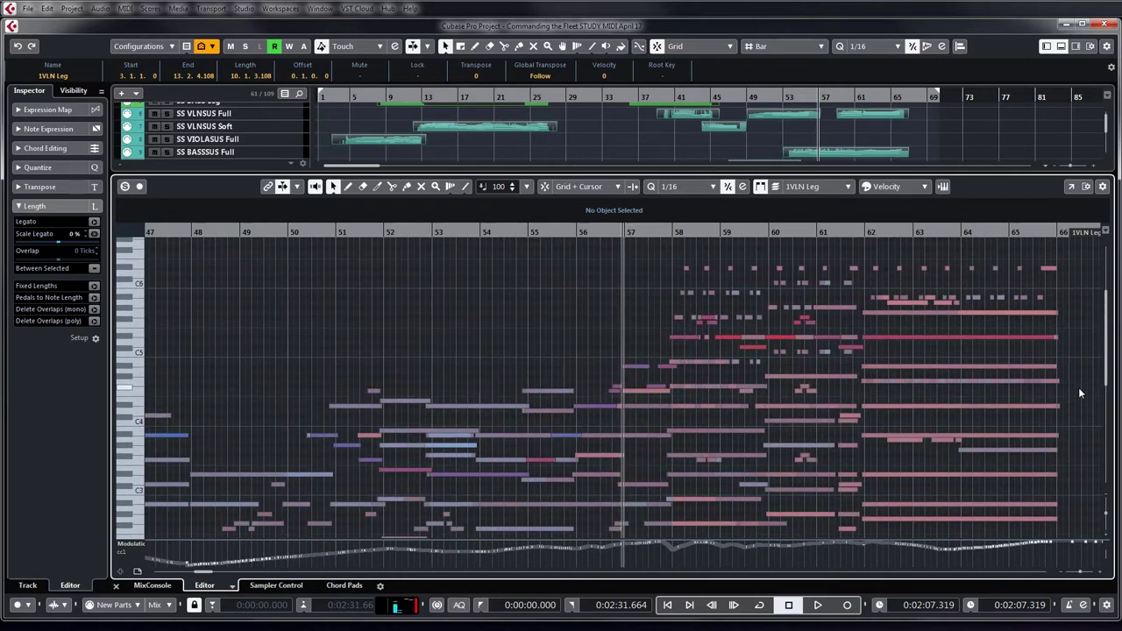
{"action": "scroll", "coordinate": [1081, 394], "scroll_direction": "down", "scroll_amount": 1}
- Inspect the note transition around bar 57 up close, comparing the voicings before and after it
{"action": "key", "text": "h"}
{"action": "key", "text": "h"}
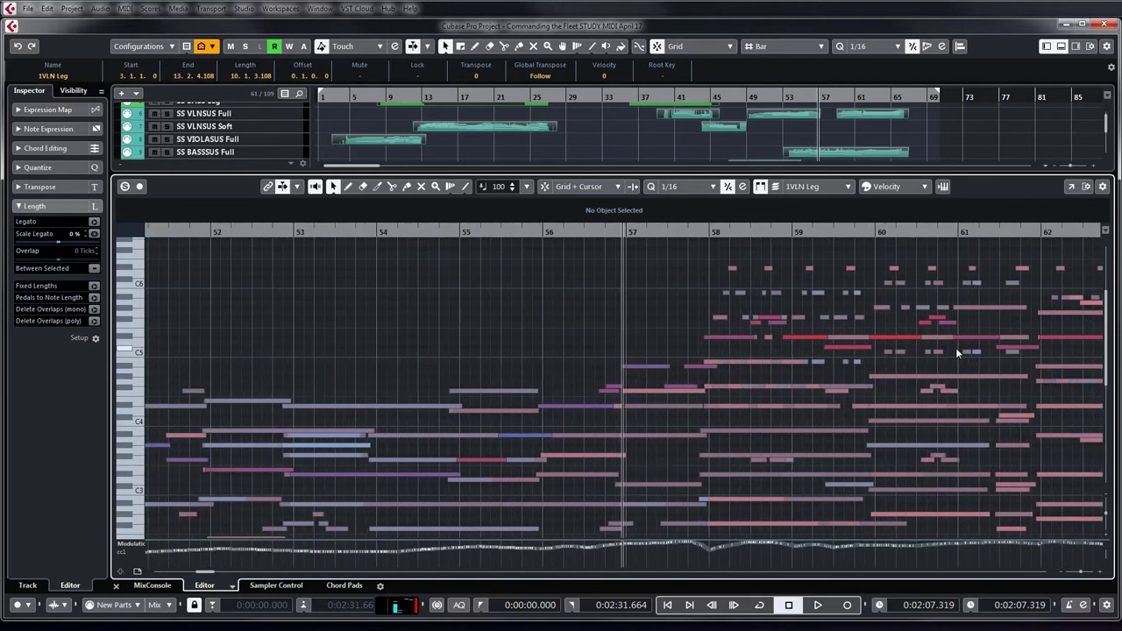
{"action": "key", "text": "h"}
{"action": "key", "text": "h"}
{"action": "key", "text": "h"}
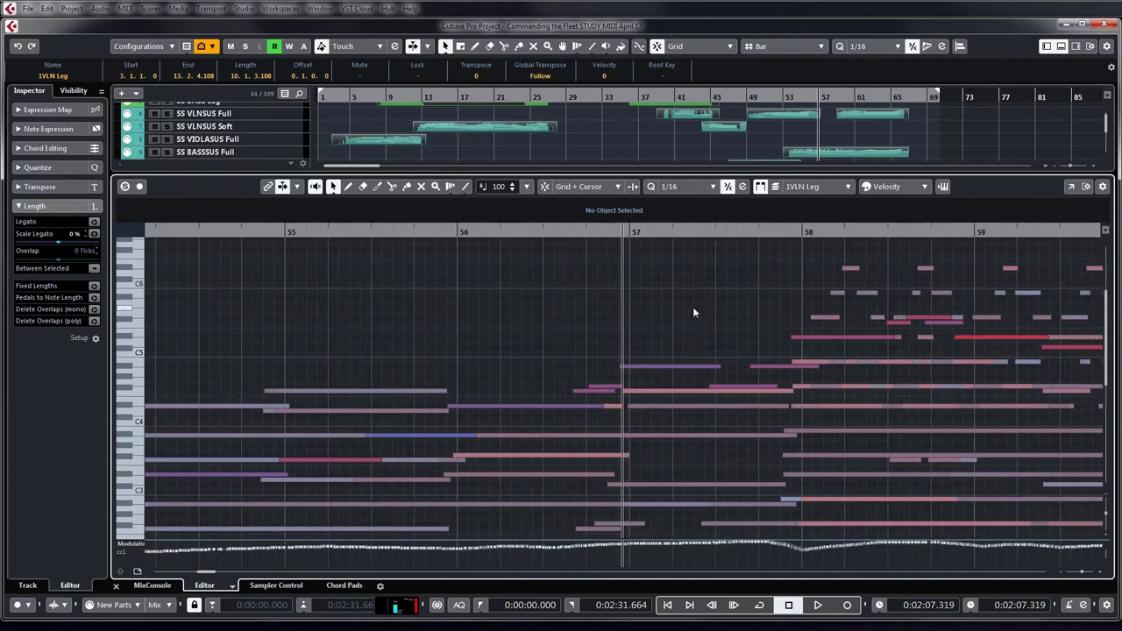
{"action": "scroll", "coordinate": [712, 319], "scroll_direction": "down", "scroll_amount": 1}
{"action": "key", "text": "g"}
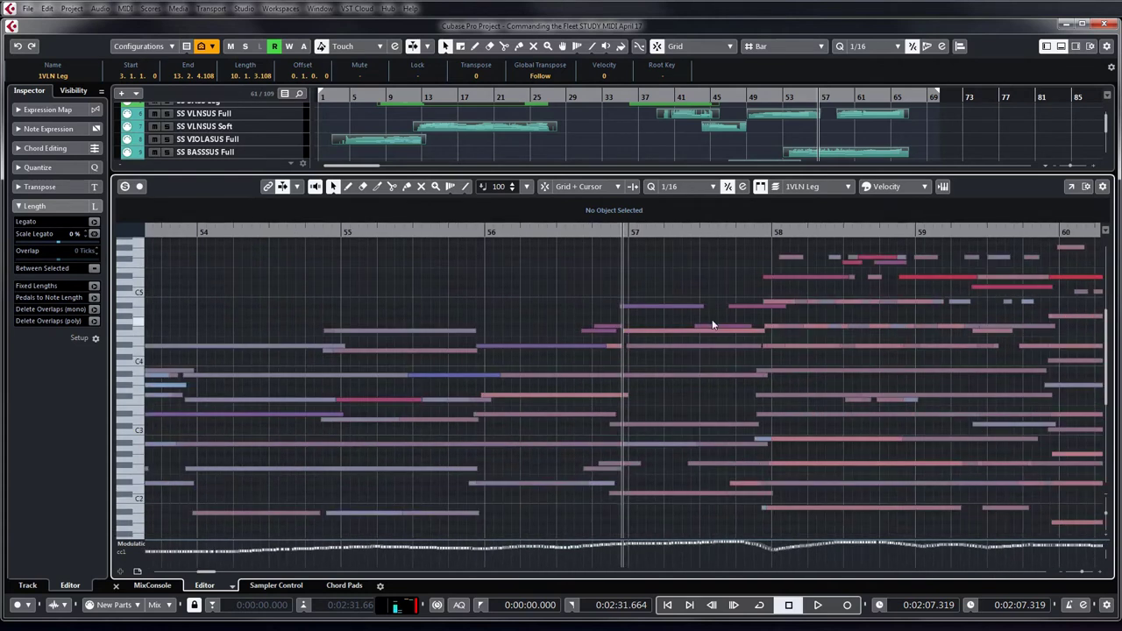
{"action": "scroll", "coordinate": [752, 327], "scroll_direction": "up", "scroll_amount": 1}
{"action": "key", "text": "g"}
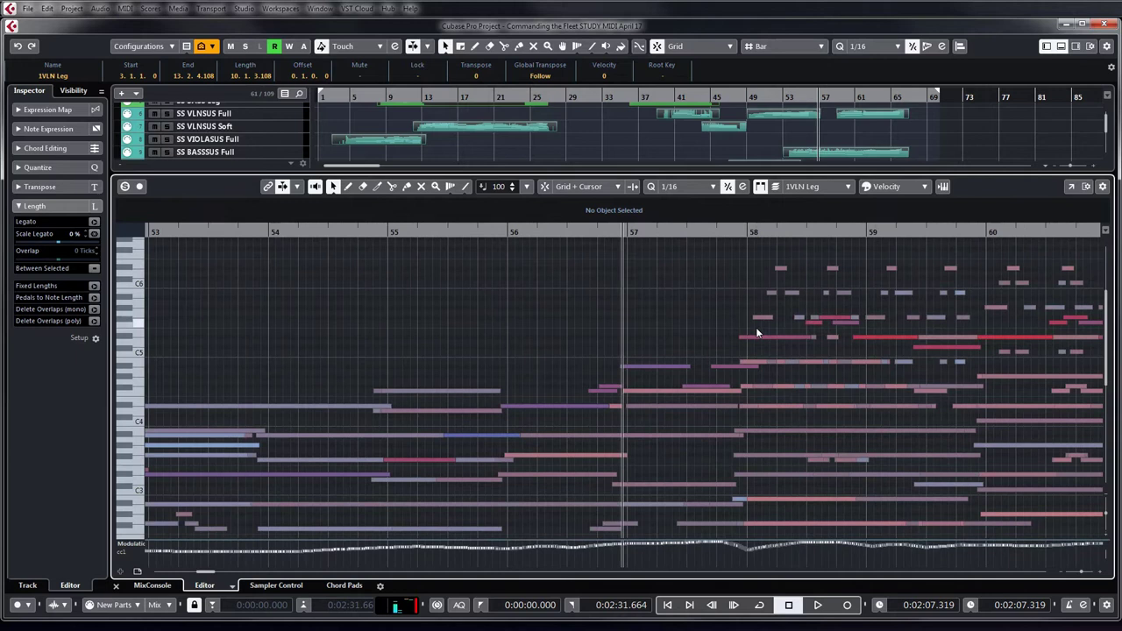
{"action": "key", "text": "g"}
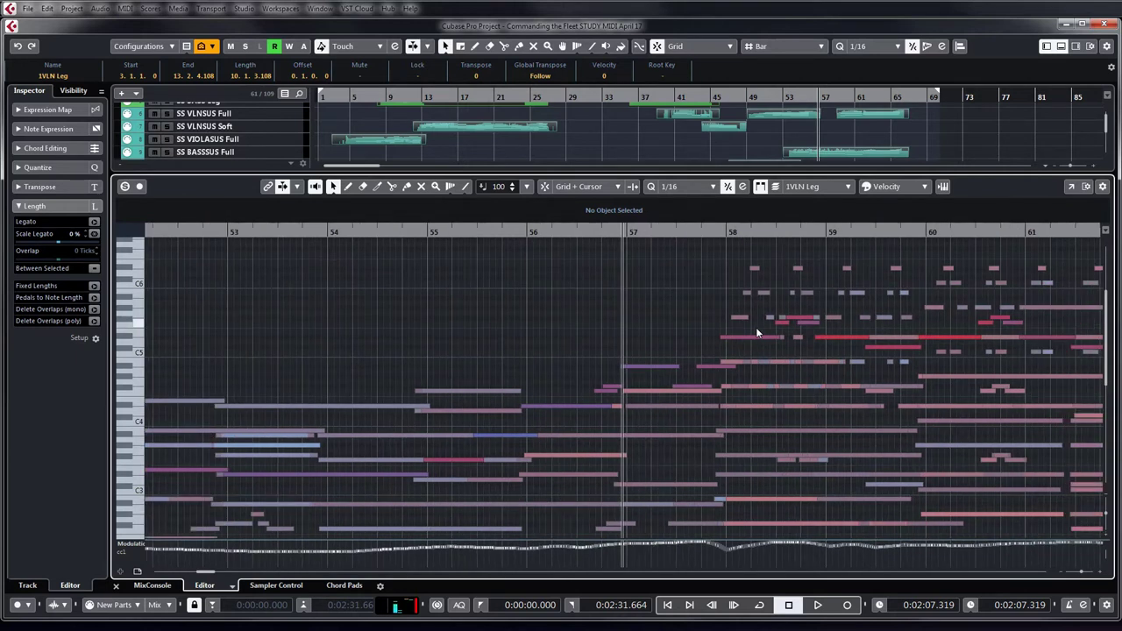
{"action": "key", "text": "g"}
{"action": "key", "text": "g"}
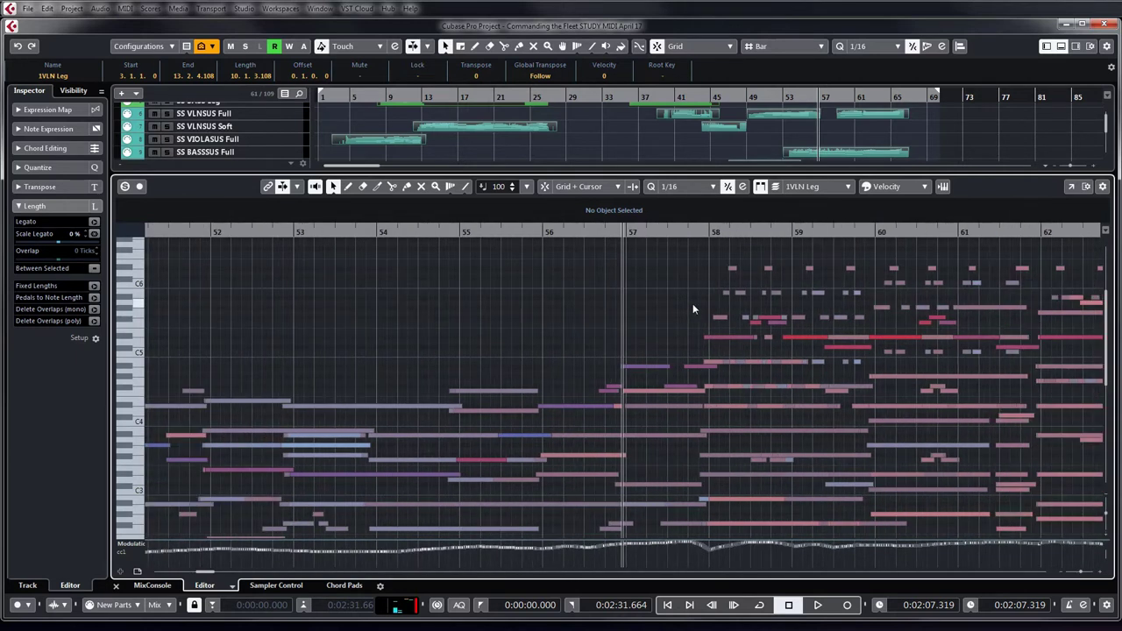
{"action": "scroll", "coordinate": [538, 310], "scroll_direction": "down", "scroll_amount": 1}
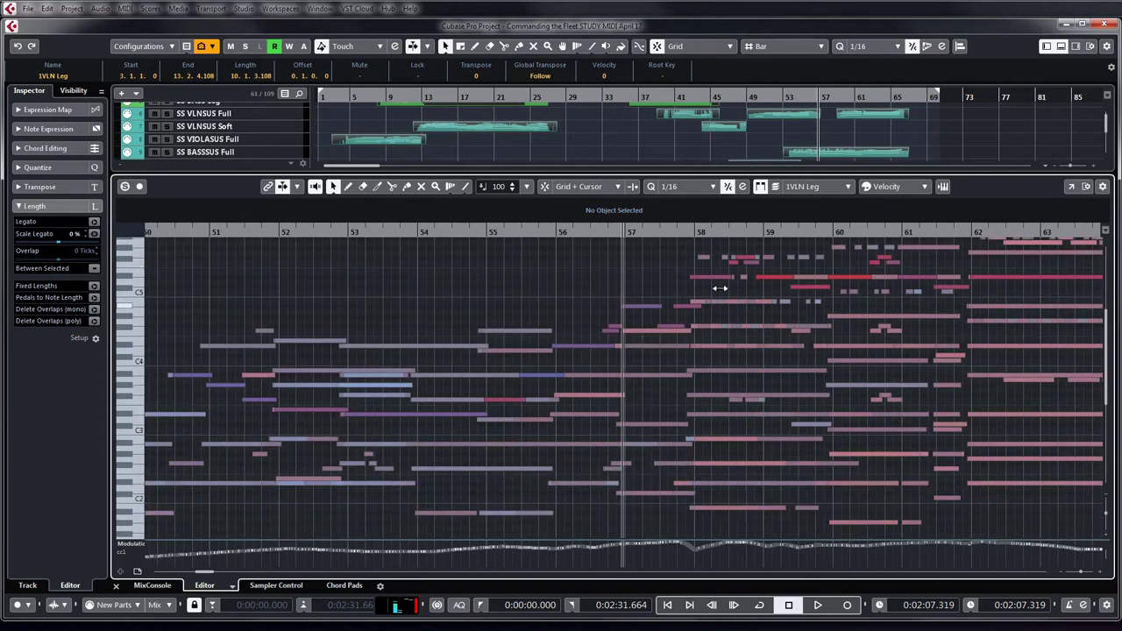
- Close the Key Editor and review the project's strings, woodwinds, brass and choir tracks in the arrangement
{"action": "left_click", "coordinate": [1061, 49]}
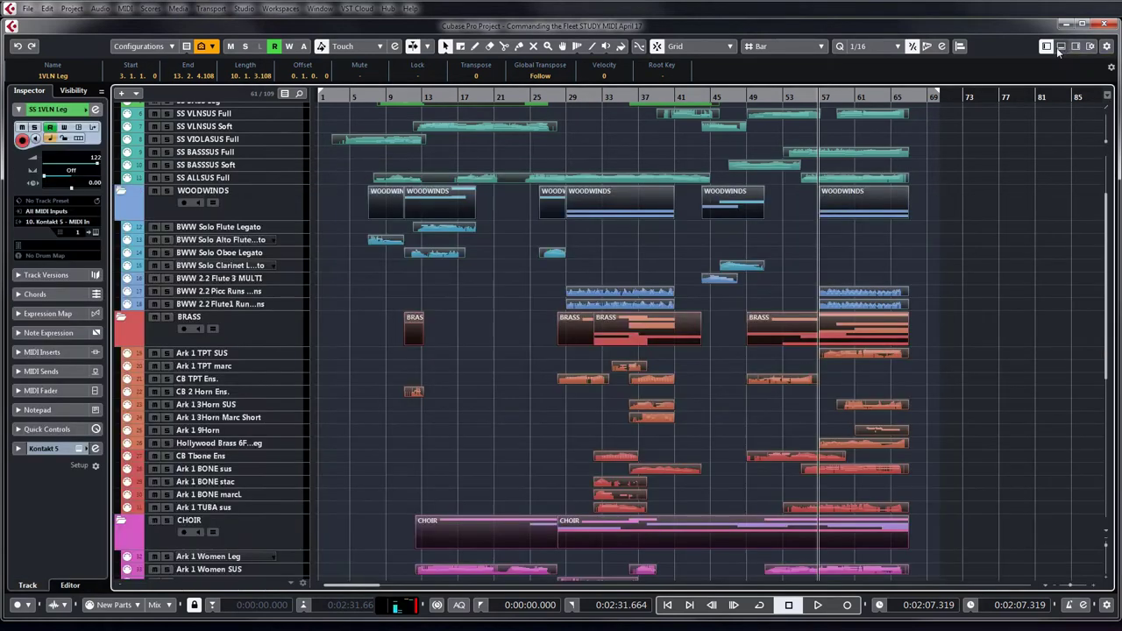
{"action": "scroll", "coordinate": [979, 337], "scroll_direction": "down", "scroll_amount": 5}
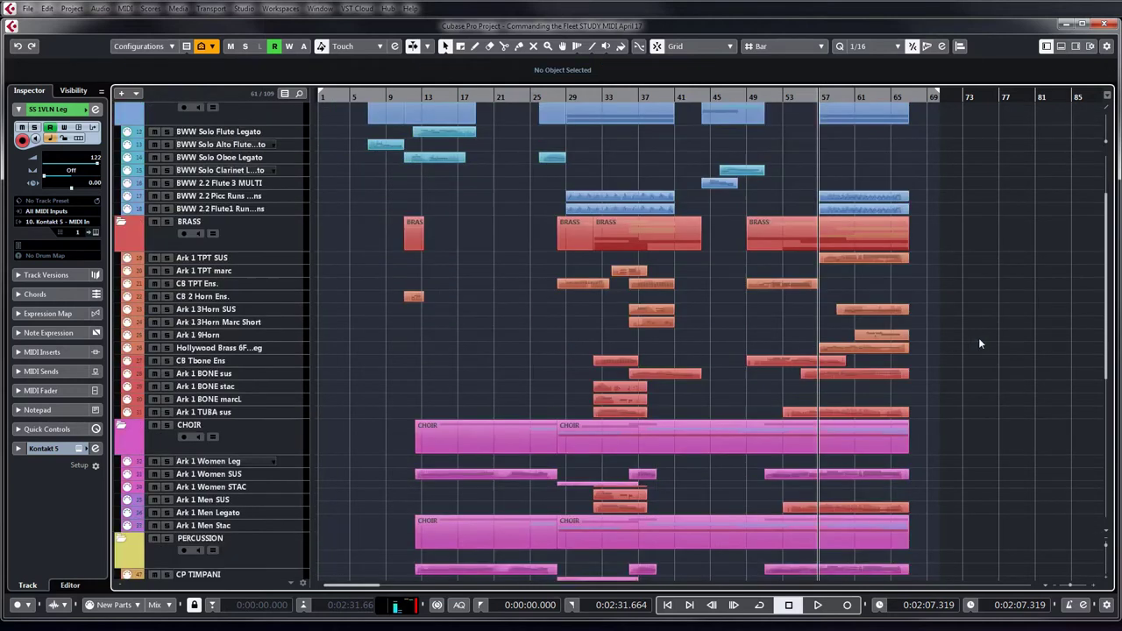
{"action": "scroll", "coordinate": [979, 340], "scroll_direction": "up", "scroll_amount": 8}
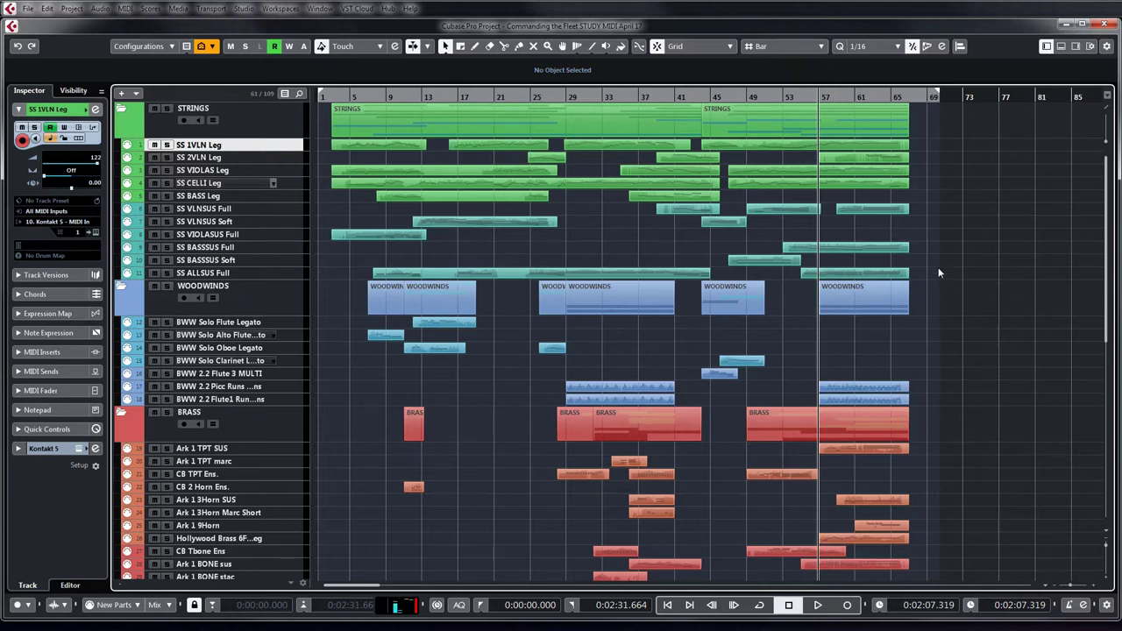
{"action": "scroll", "coordinate": [938, 274], "scroll_direction": "down", "scroll_amount": 3}
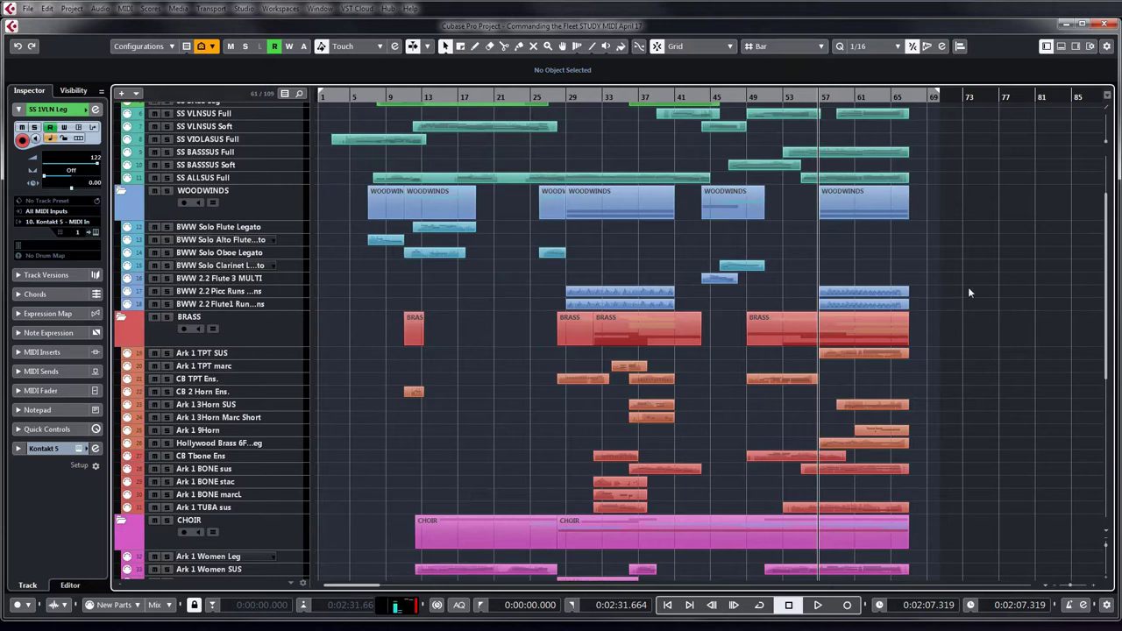
{"action": "scroll", "coordinate": [969, 289], "scroll_direction": "up", "scroll_amount": 3}
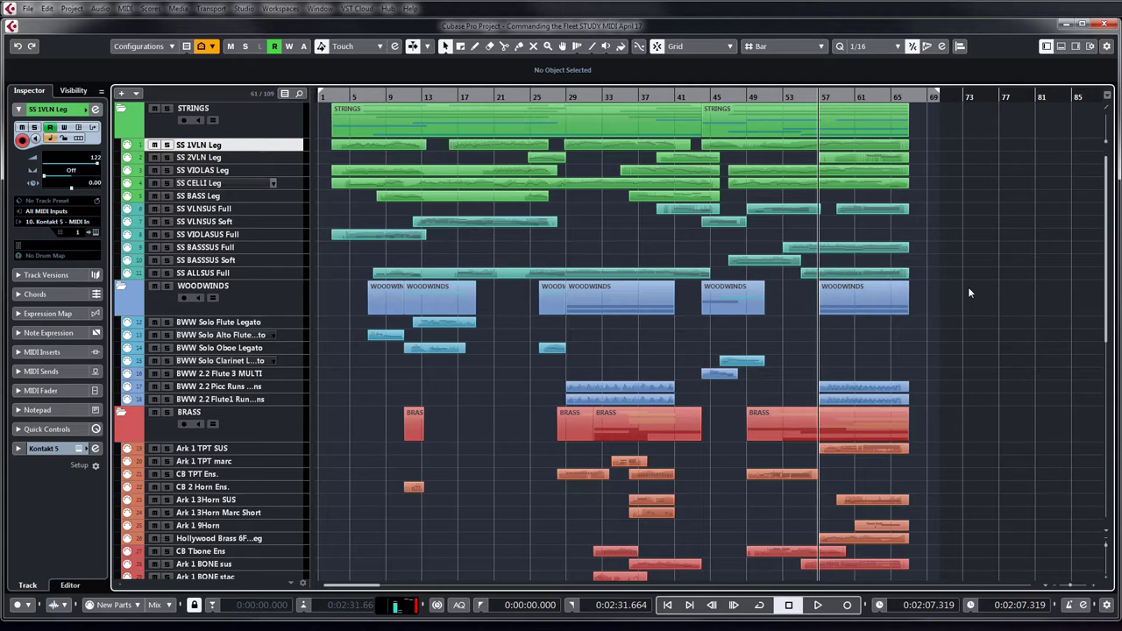
- Review the choir and percussion tracks down to the Spitfire Harp, and return to the strings
{"action": "scroll", "coordinate": [969, 292], "scroll_direction": "down", "scroll_amount": 9}
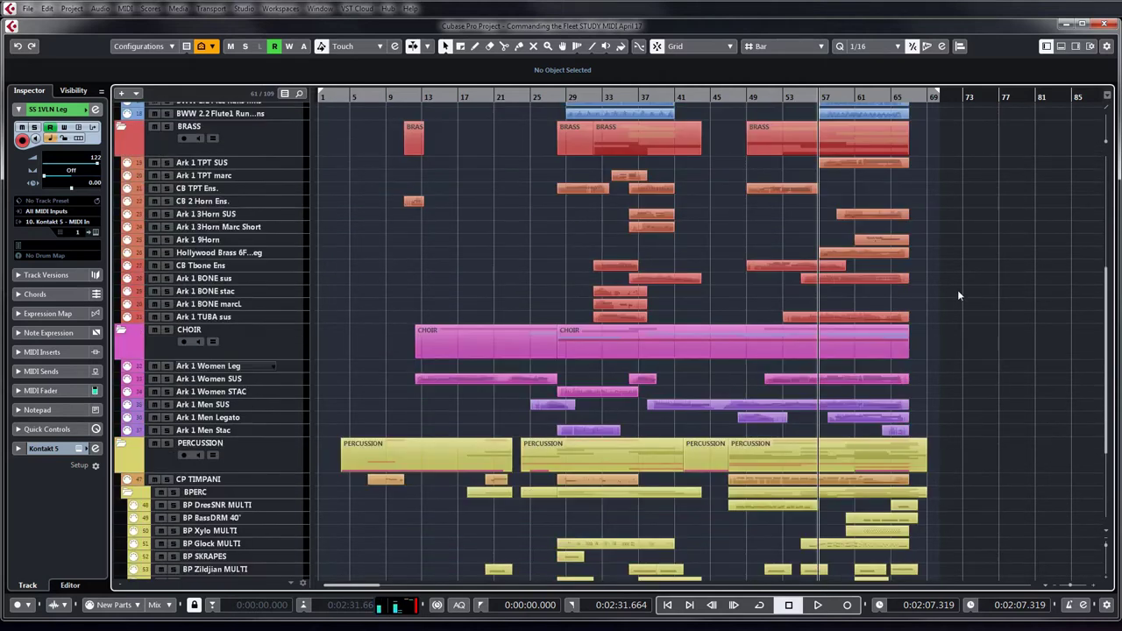
{"action": "scroll", "coordinate": [994, 316], "scroll_direction": "down", "scroll_amount": 3}
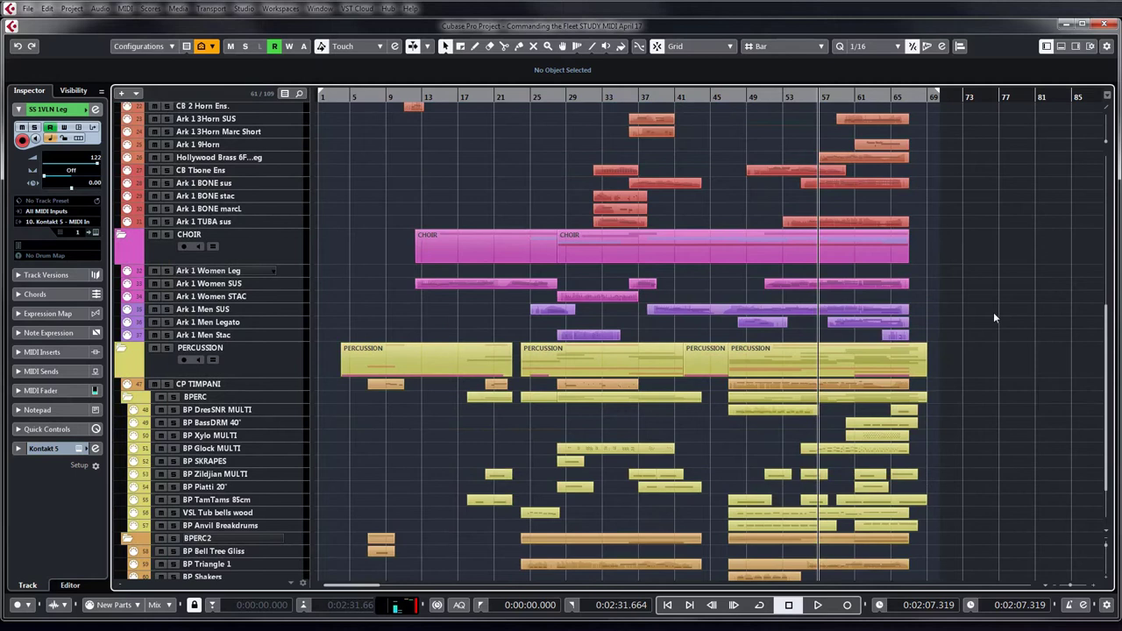
{"action": "scroll", "coordinate": [994, 317], "scroll_direction": "down", "scroll_amount": 2}
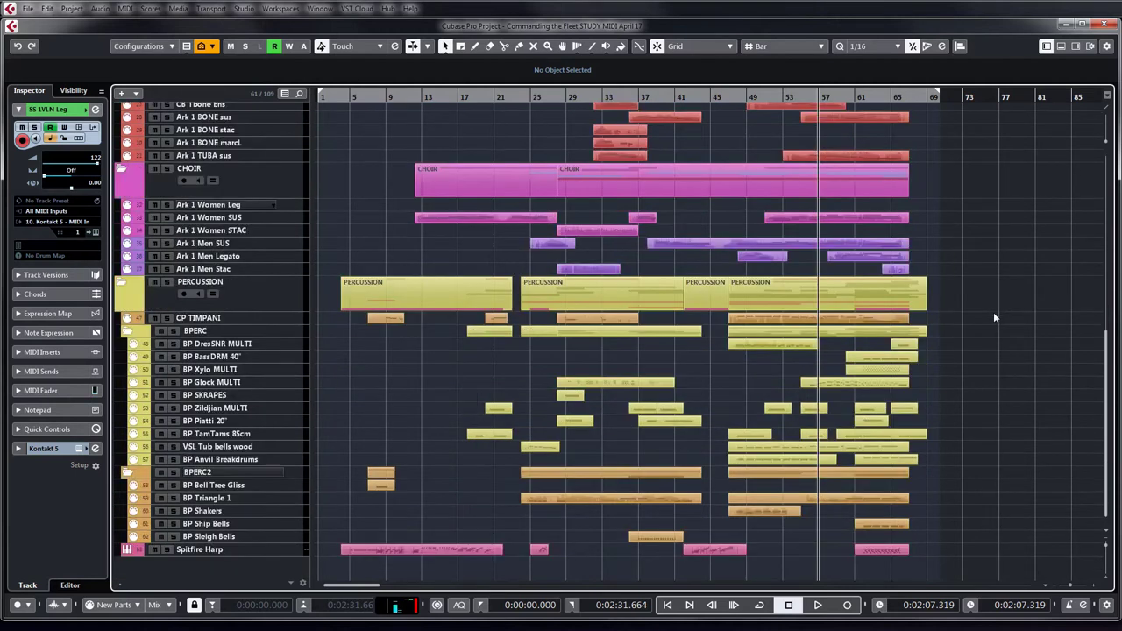
{"action": "scroll", "coordinate": [995, 318], "scroll_direction": "up", "scroll_amount": 14}
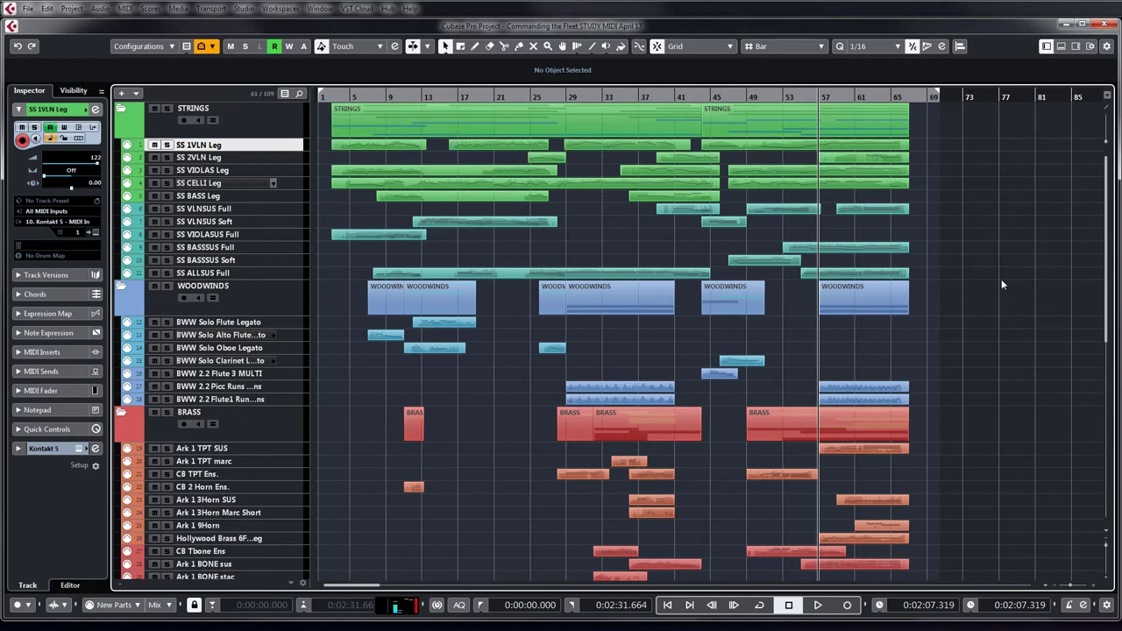
- Select all the string parts from SS 1VLN Leg to SS ALLSUS Full, and clear the selection
{"action": "scroll", "coordinate": [1001, 278], "scroll_direction": "down", "scroll_amount": 3}
{"action": "scroll", "coordinate": [1002, 276], "scroll_direction": "up", "scroll_amount": 3}
{"action": "left_click_drag", "start_coordinate": [953, 276], "coordinate": [351, 144]}
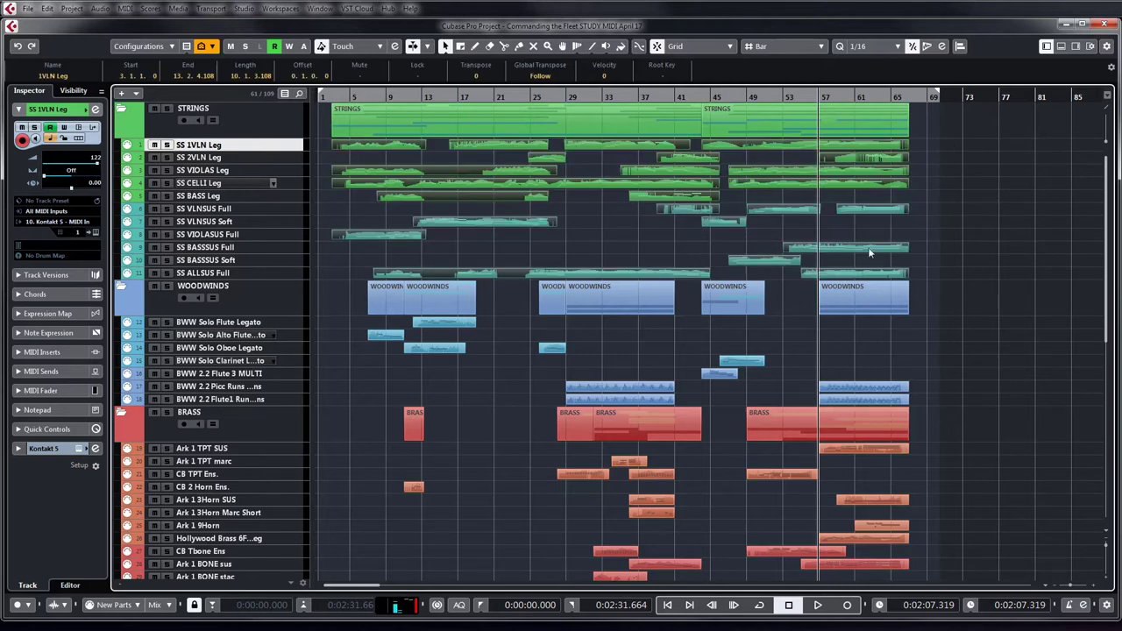
{"action": "left_click", "coordinate": [970, 254]}
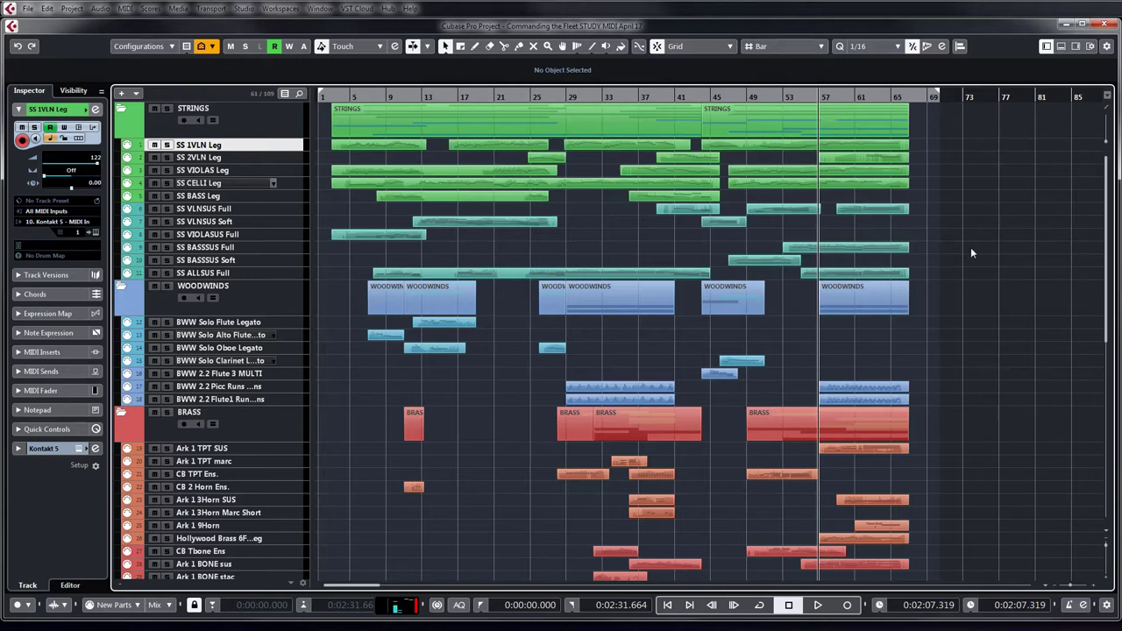
- Examine the woodwind tracks and where their flute, oboe, clarinet and run parts enter the arrangement
{"action": "scroll", "coordinate": [972, 254], "scroll_direction": "down", "scroll_amount": 3}
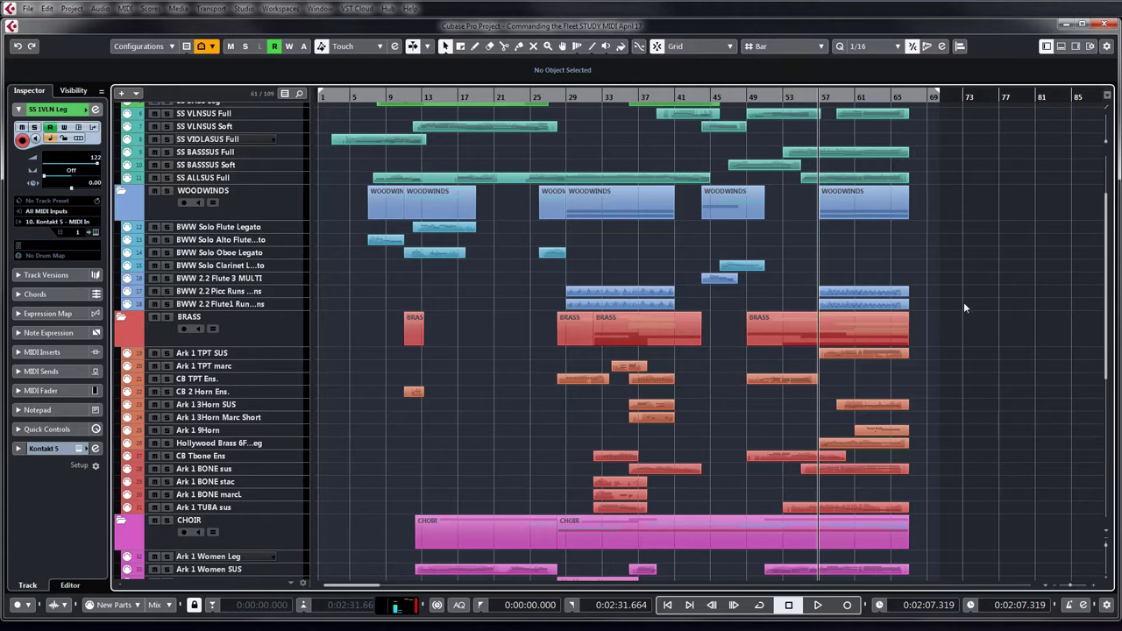
{"action": "left_click_drag", "start_coordinate": [389, 279], "coordinate": [459, 280]}
{"action": "mouse_move", "coordinate": [788, 262]}
{"action": "left_mouse_down"}
{"action": "mouse_move", "coordinate": [371, 221]}
{"action": "mouse_move", "coordinate": [363, 231]}
{"action": "mouse_move", "coordinate": [794, 256]}
{"action": "left_mouse_up"}
{"action": "left_click_drag", "start_coordinate": [350, 227], "coordinate": [345, 259]}
{"action": "scroll", "coordinate": [358, 253], "scroll_direction": "down", "scroll_amount": 3}
{"action": "scroll", "coordinate": [359, 253], "scroll_direction": "up", "scroll_amount": 3}
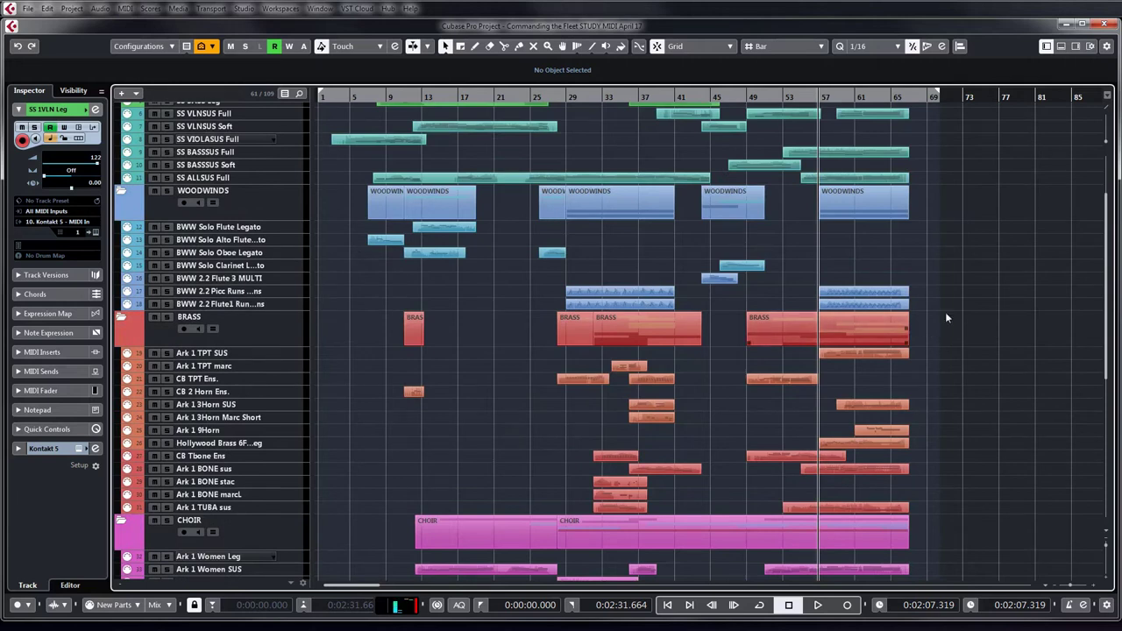
- Examine the brass, choir and percussion parts along the timeline, down to the Spitfire Harp track
{"action": "scroll", "coordinate": [961, 312], "scroll_direction": "down", "scroll_amount": 3}
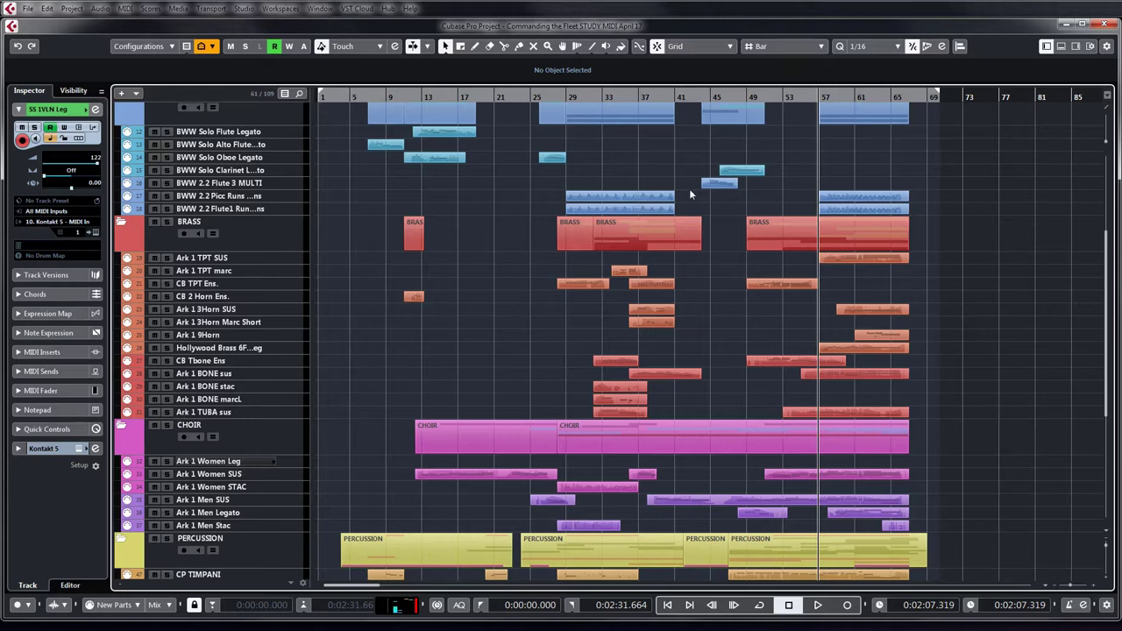
{"action": "left_click_drag", "start_coordinate": [341, 257], "coordinate": [370, 304]}
{"action": "left_click_drag", "start_coordinate": [936, 350], "coordinate": [1030, 351]}
{"action": "scroll", "coordinate": [1044, 379], "scroll_direction": "down", "scroll_amount": 5}
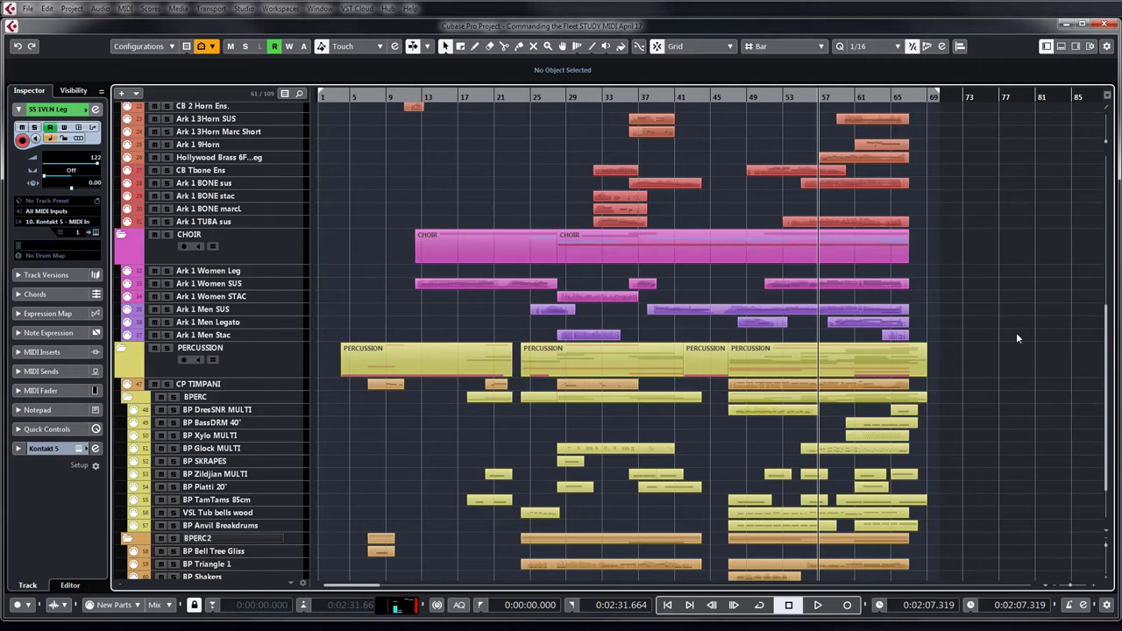
{"action": "scroll", "coordinate": [1004, 294], "scroll_direction": "down", "scroll_amount": 2}
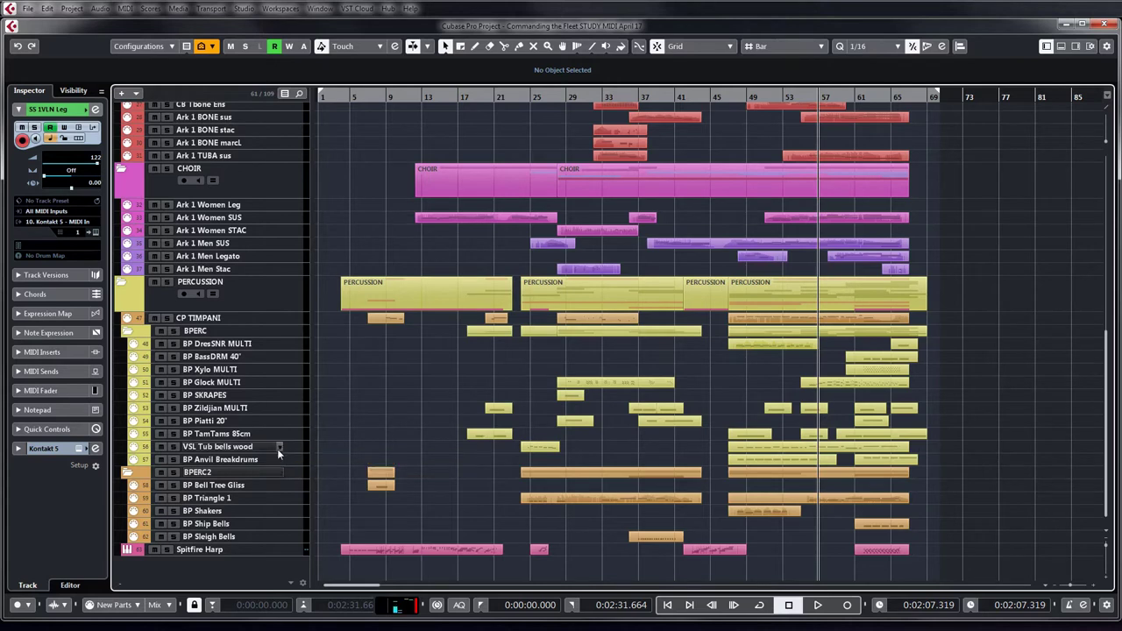
- Point out the VSL Tub bells wood parts along the timeline, and solo the STRINGS folder track
{"action": "left_click_drag", "start_coordinate": [387, 448], "coordinate": [495, 446]}
{"action": "left_click_drag", "start_coordinate": [342, 449], "coordinate": [463, 449]}
{"action": "scroll", "coordinate": [998, 516], "scroll_direction": "up", "scroll_amount": 10}
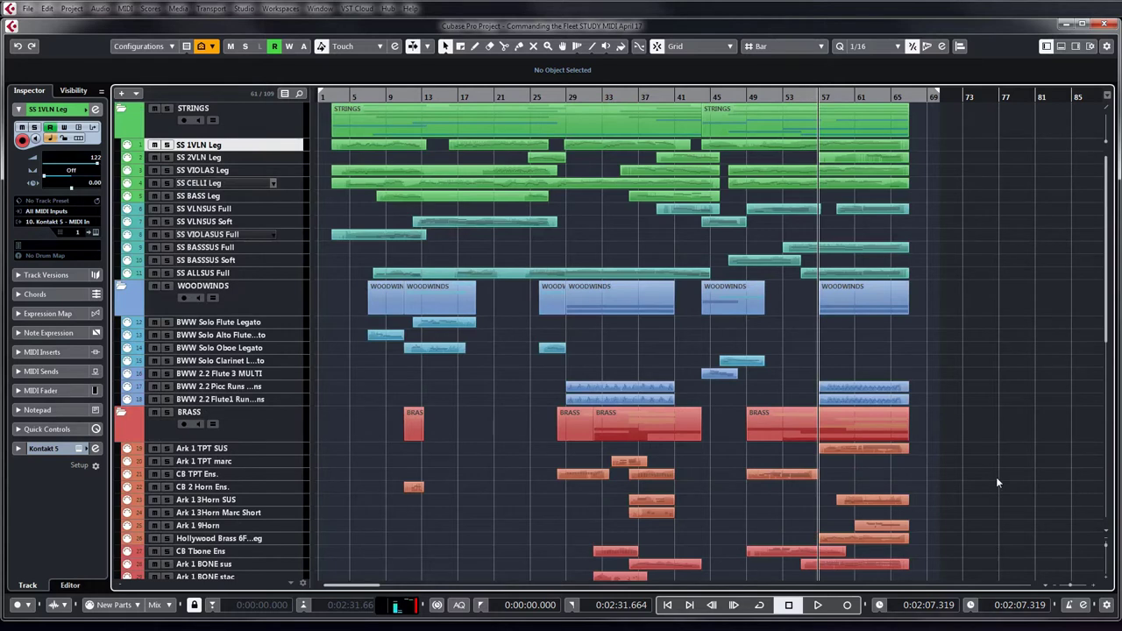
{"action": "left_click", "coordinate": [167, 110]}
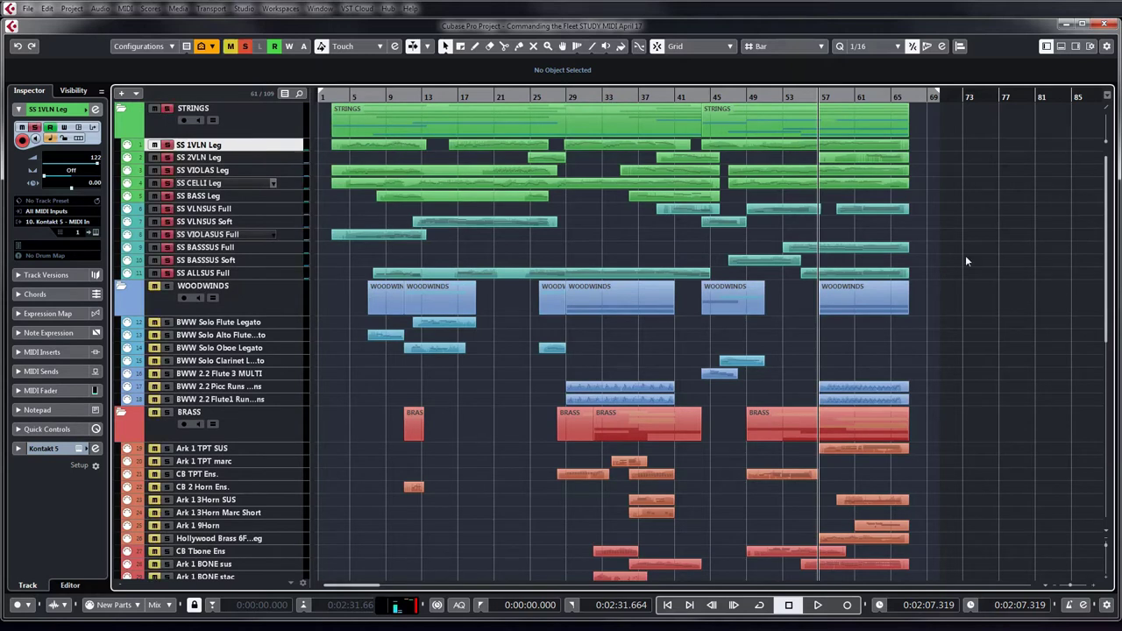
{"action": "key", "text": "h"}
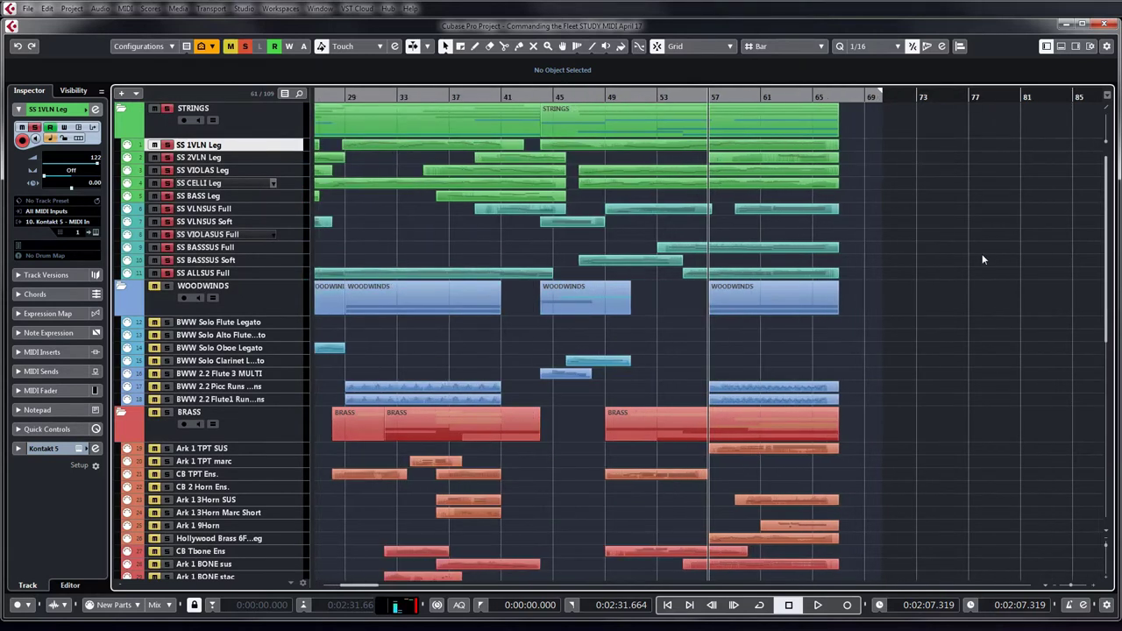
{"action": "key", "text": "g"}
{"action": "key", "text": "g"}
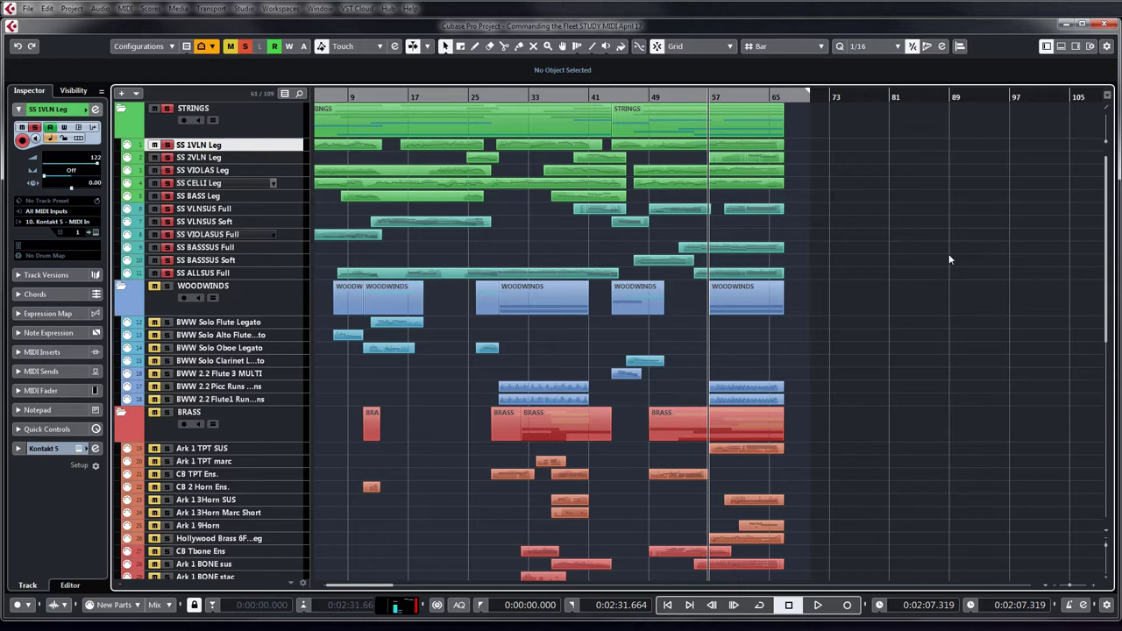
{"action": "key", "text": "h"}
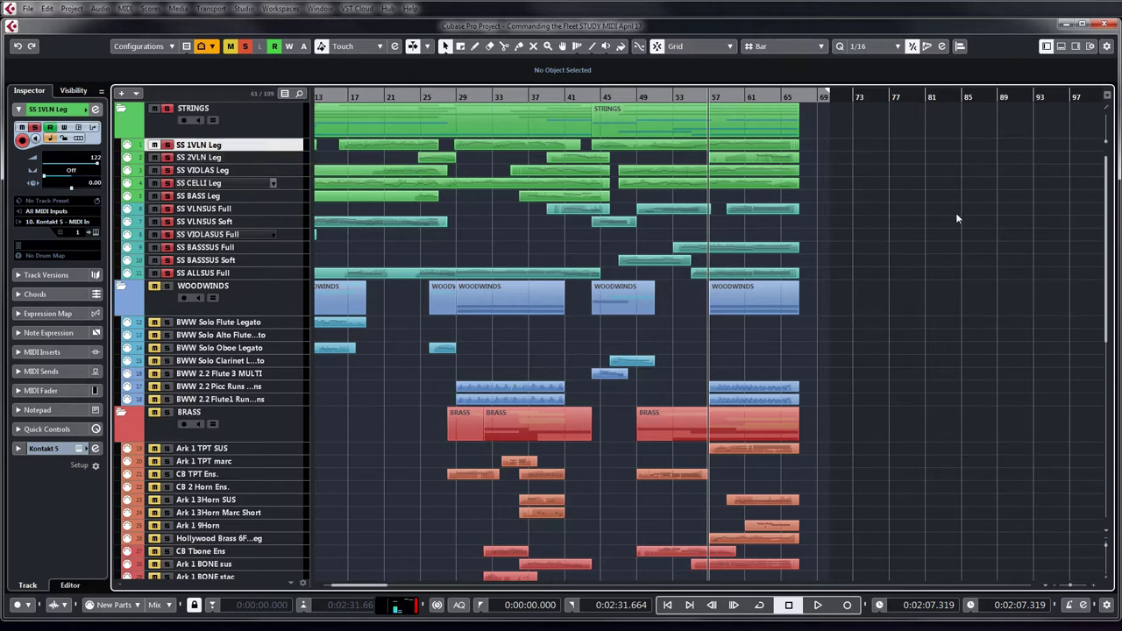
{"action": "key", "text": "g"}
{"action": "key", "text": "g"}
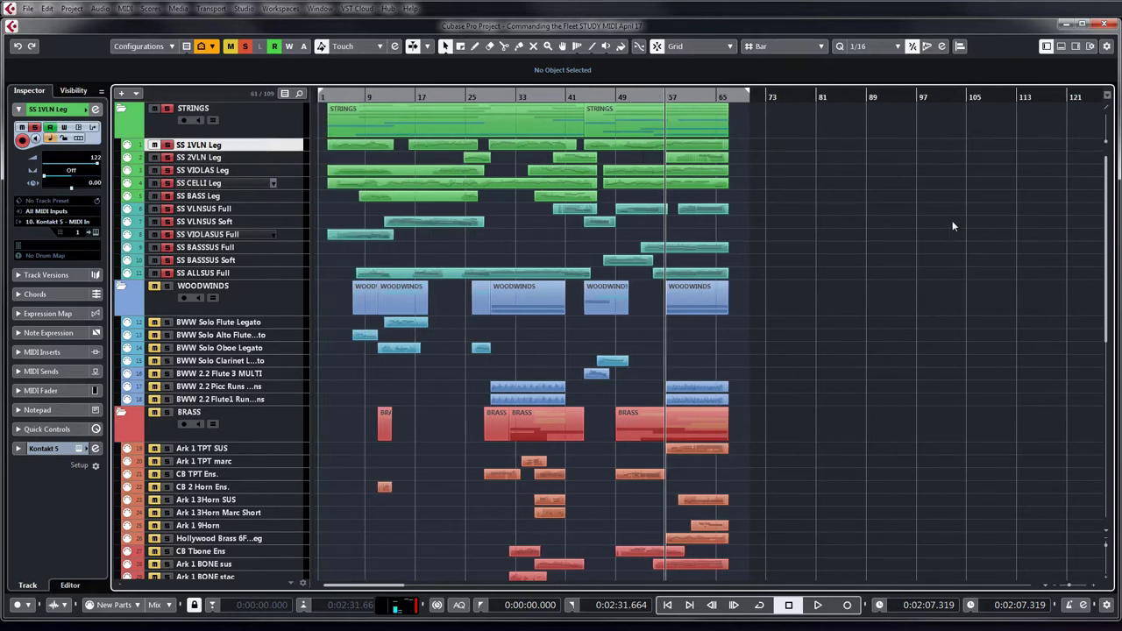
{"action": "key", "text": "h"}
{"action": "key", "text": "h"}
{"action": "key", "text": "h"}
{"action": "key", "text": "h"}
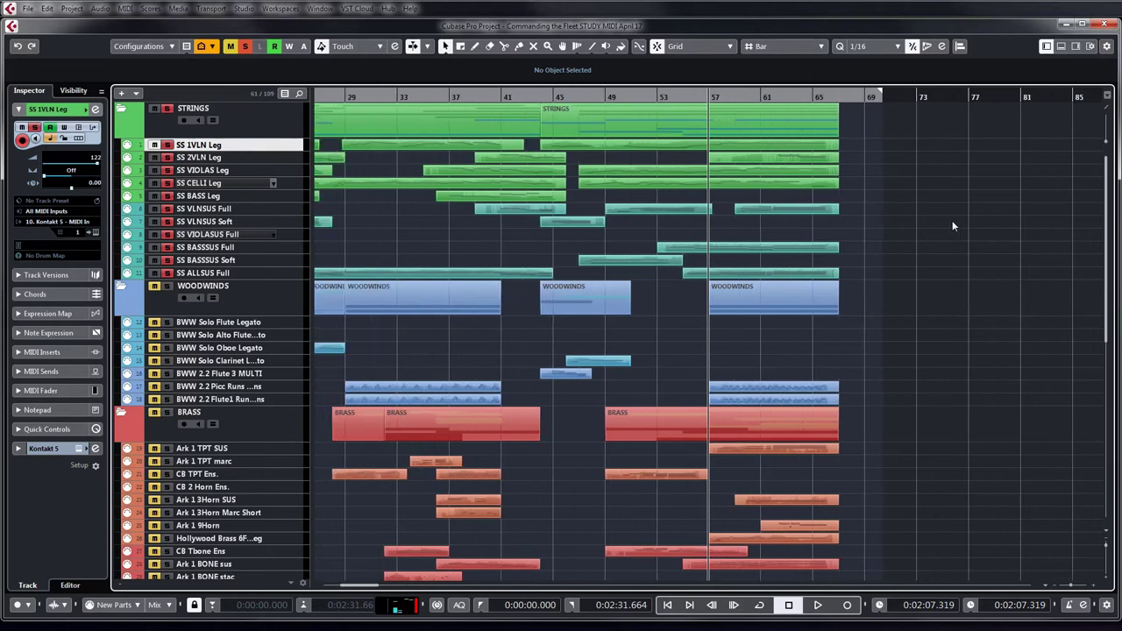
{"action": "key", "text": "g"}
{"action": "key", "text": "g"}
{"action": "key", "text": "g"}
{"action": "key", "text": "g"}
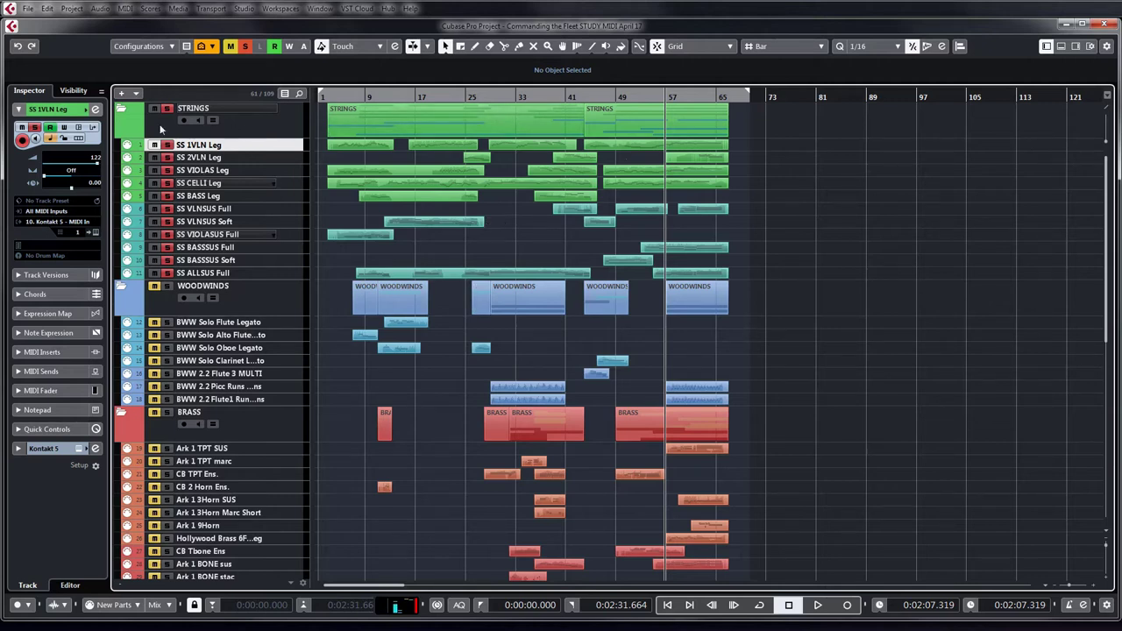
- Turn off solo on the STRINGS folder, and switch it on and off once more
{"action": "scroll", "coordinate": [814, 232], "scroll_direction": "down", "scroll_amount": 10}
{"action": "scroll", "coordinate": [814, 231], "scroll_direction": "up", "scroll_amount": 6}
{"action": "left_click", "coordinate": [167, 108]}
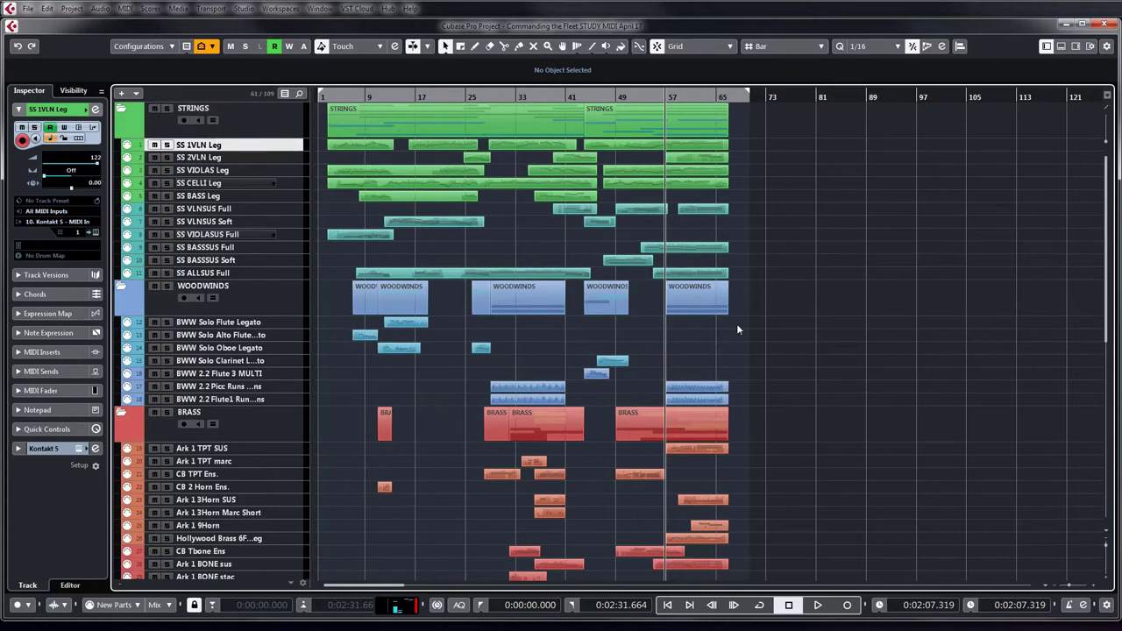
{"action": "left_click", "coordinate": [168, 109]}
{"action": "left_click", "coordinate": [167, 108]}
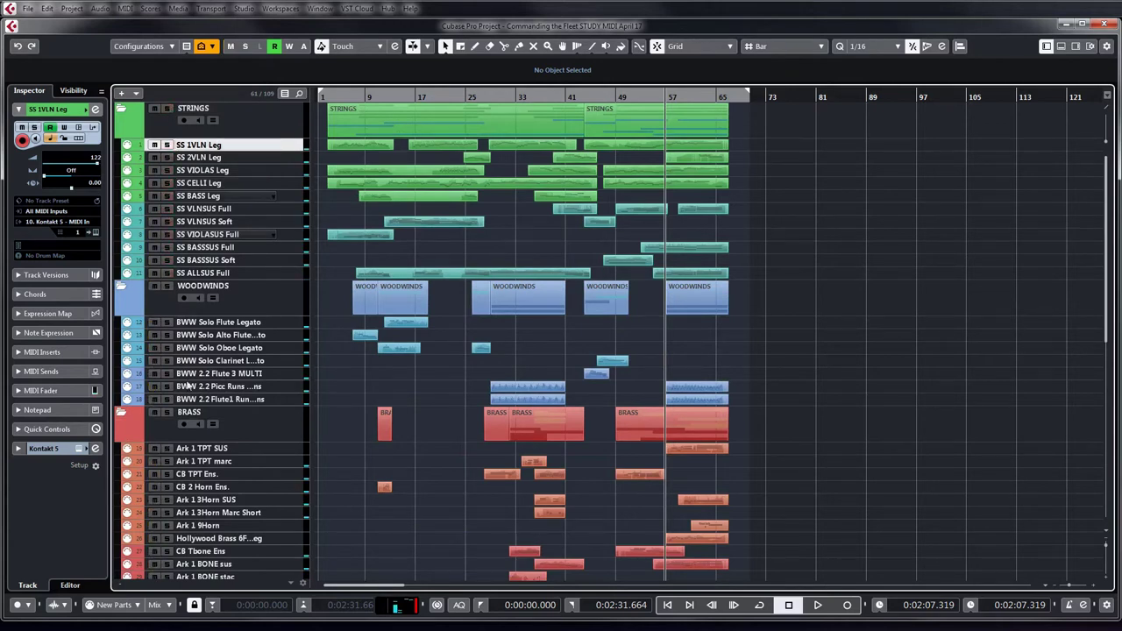
- Solo and unsolo the BRASS folder track, and mute and unmute all of its tracks
{"action": "left_click", "coordinate": [167, 416]}
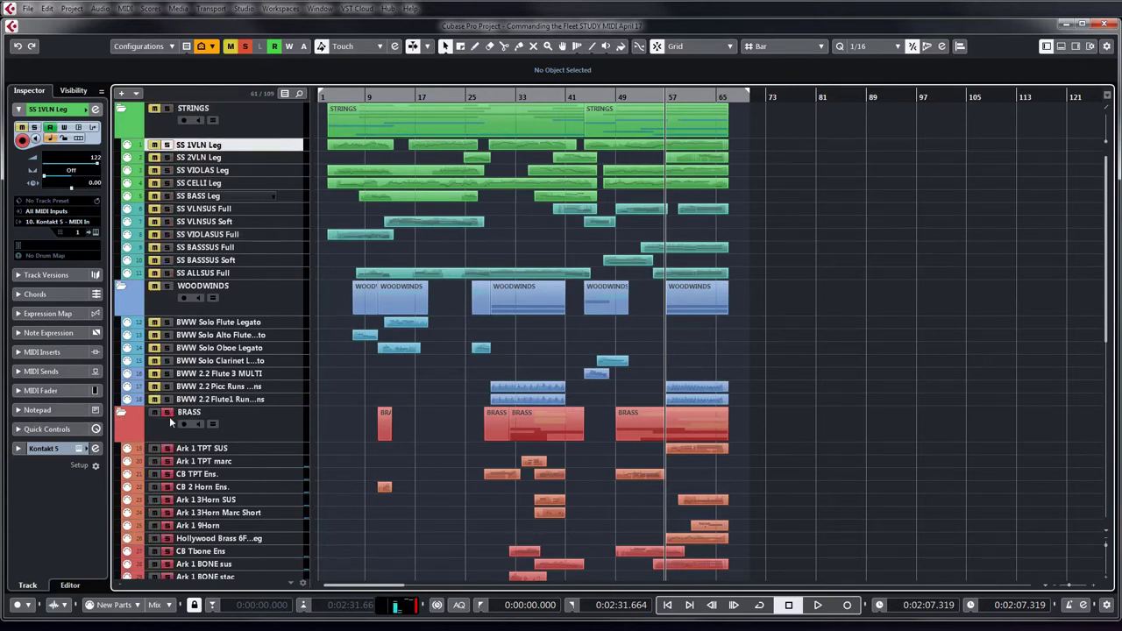
{"action": "left_click", "coordinate": [165, 415]}
{"action": "left_click", "coordinate": [154, 413]}
{"action": "scroll", "coordinate": [465, 353], "scroll_direction": "down", "scroll_amount": 5}
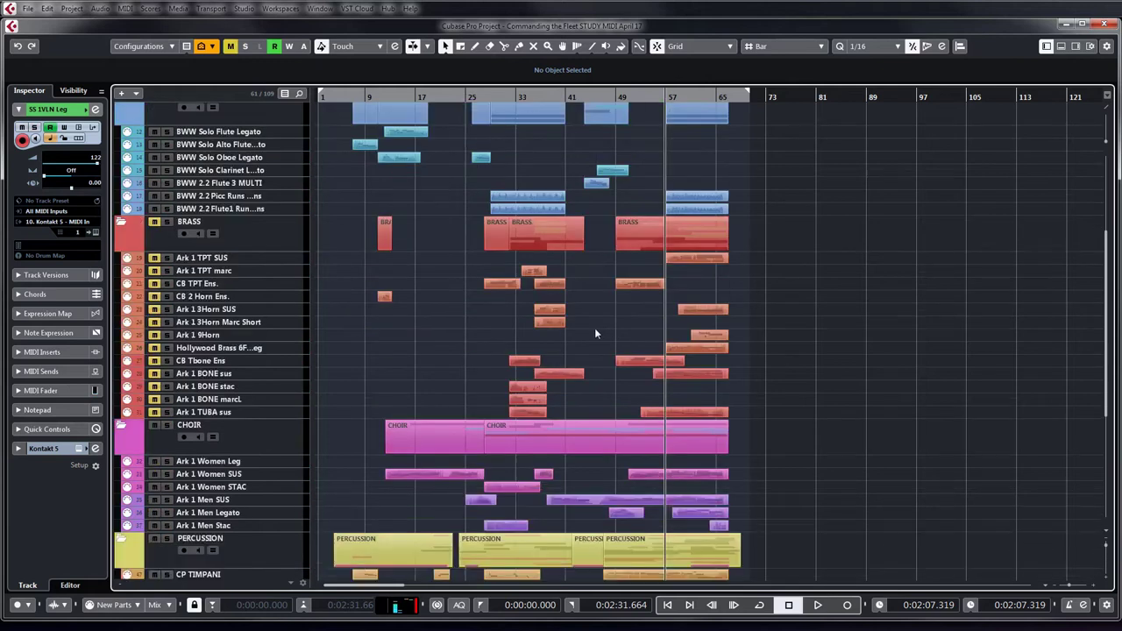
{"action": "left_click", "coordinate": [154, 222]}
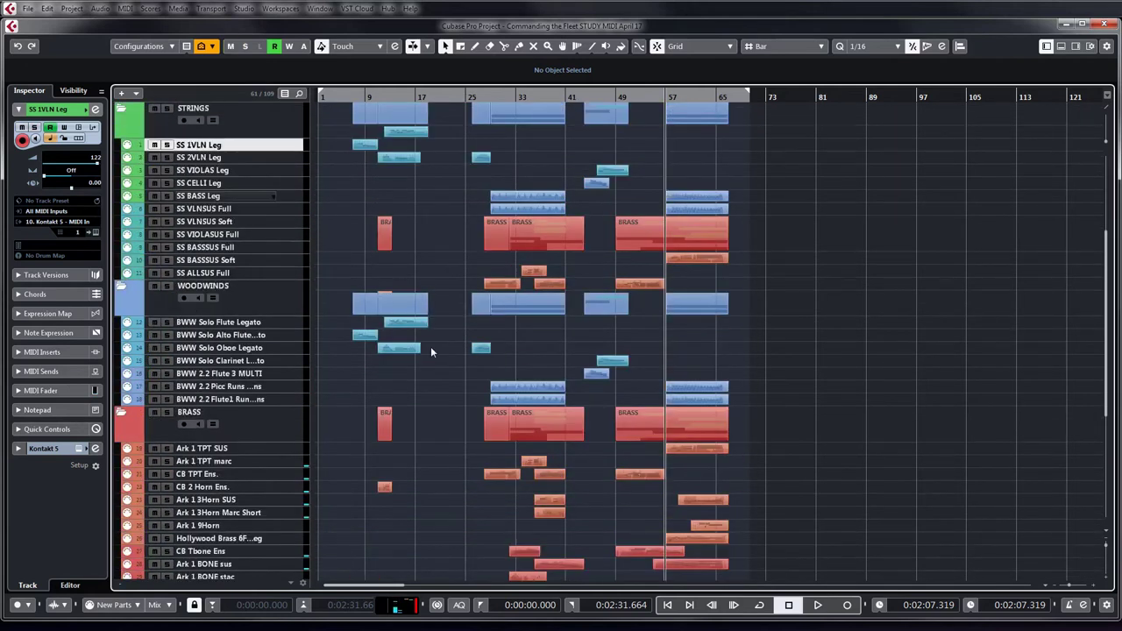
{"action": "scroll", "coordinate": [430, 346], "scroll_direction": "up", "scroll_amount": 5}
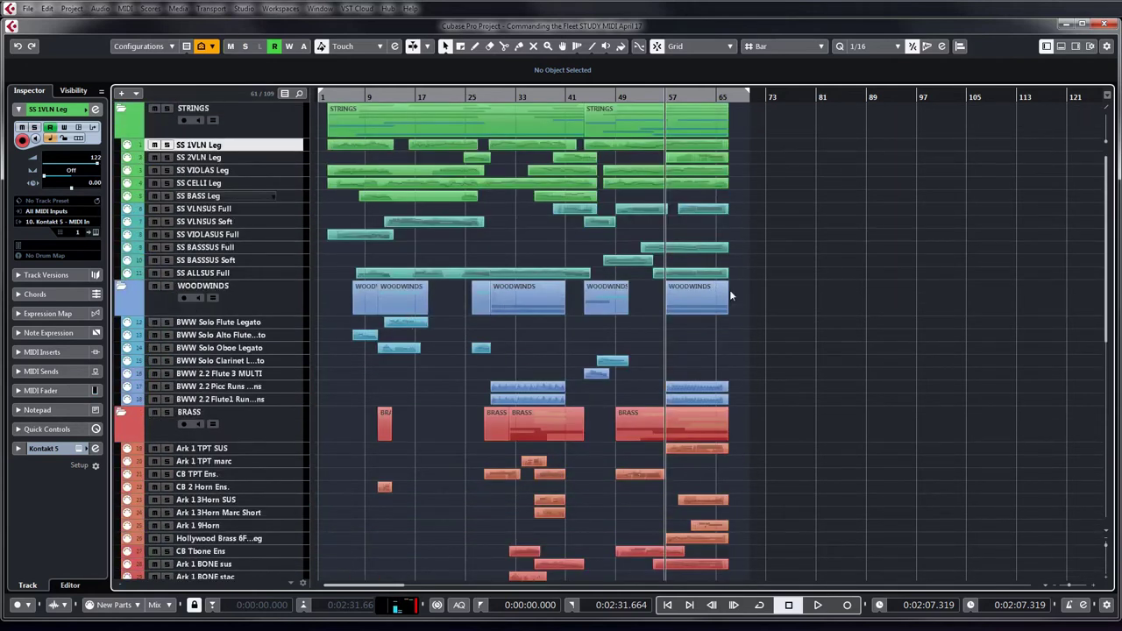
- Solo the STRINGS folder track and place the playback cursor at about bar 3
{"action": "left_click", "coordinate": [165, 108]}
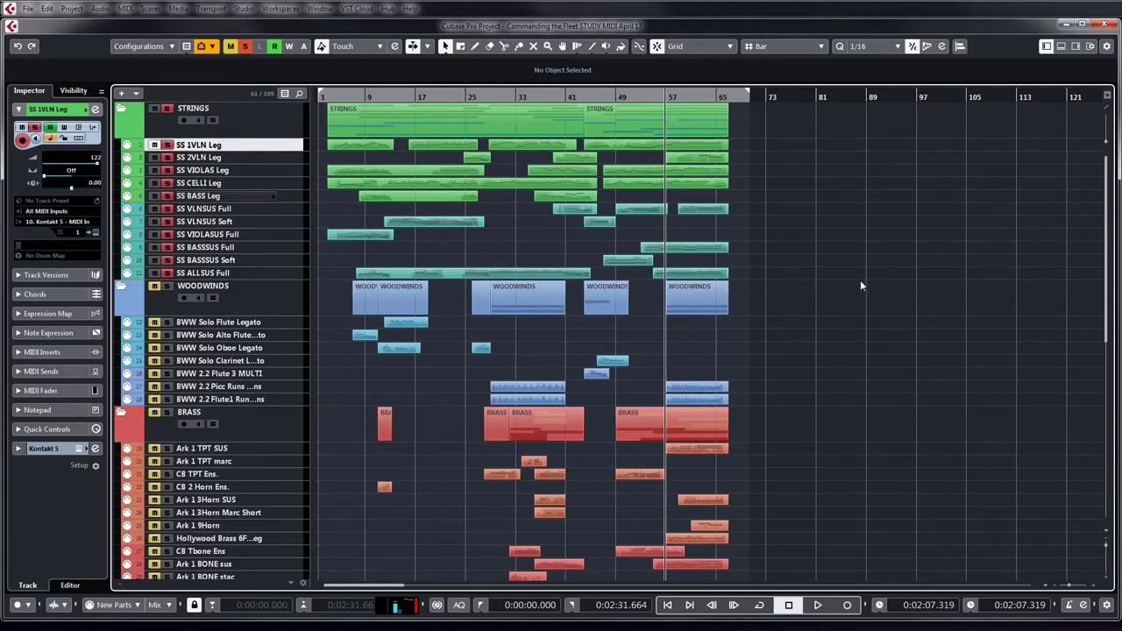
{"action": "key", "text": "g"}
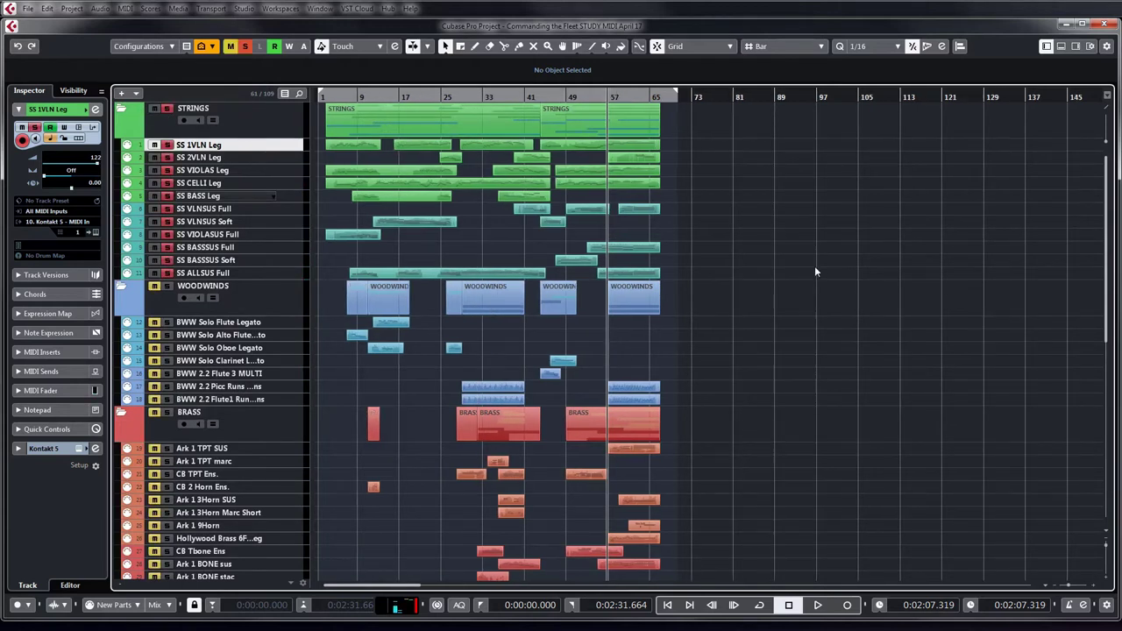
{"action": "left_click", "coordinate": [333, 97]}
{"action": "key", "text": "h"}
{"action": "key", "text": "h"}
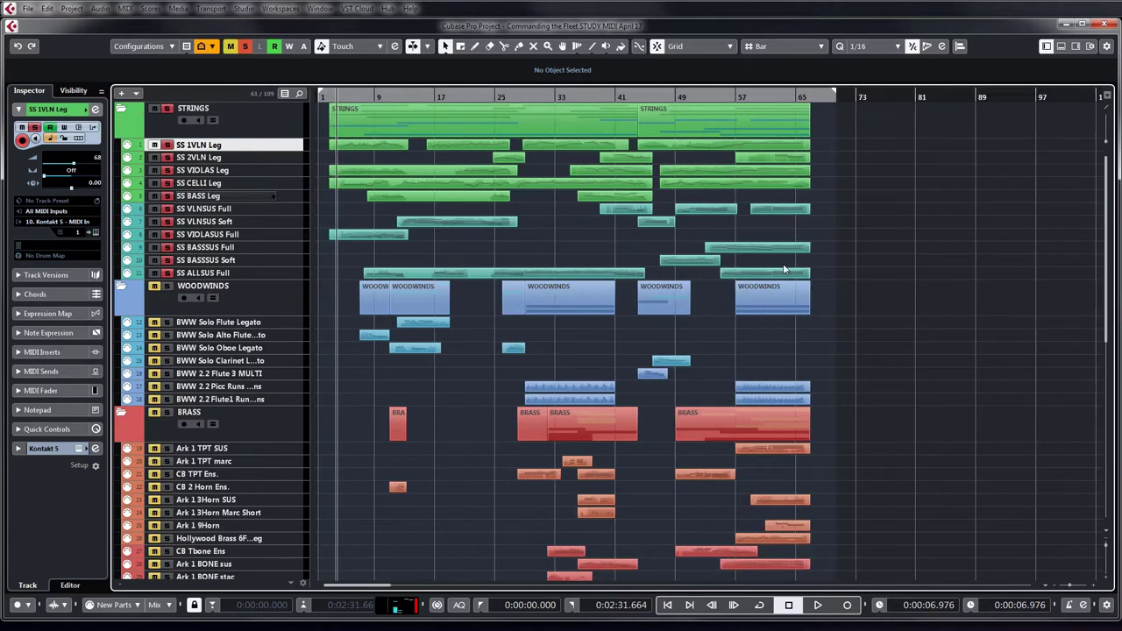
- Select all the string parts from SS 1VLN Leg to SS ALLSUS Full and open them together in the Key Editor
{"action": "left_click_drag", "start_coordinate": [840, 274], "coordinate": [343, 148]}
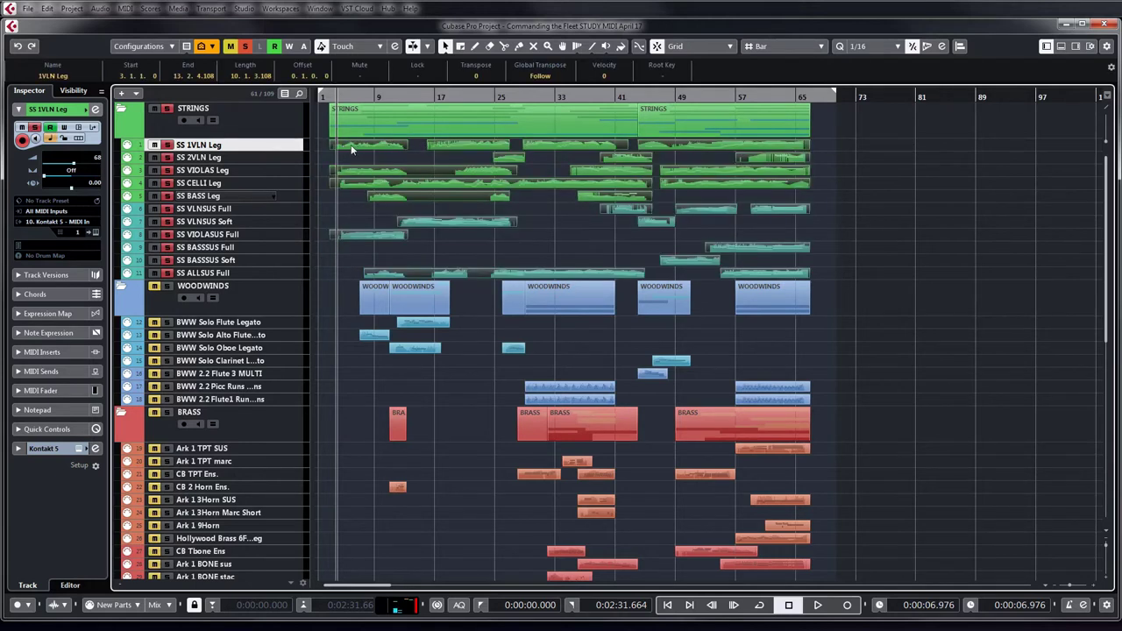
{"action": "double_click", "coordinate": [354, 144]}
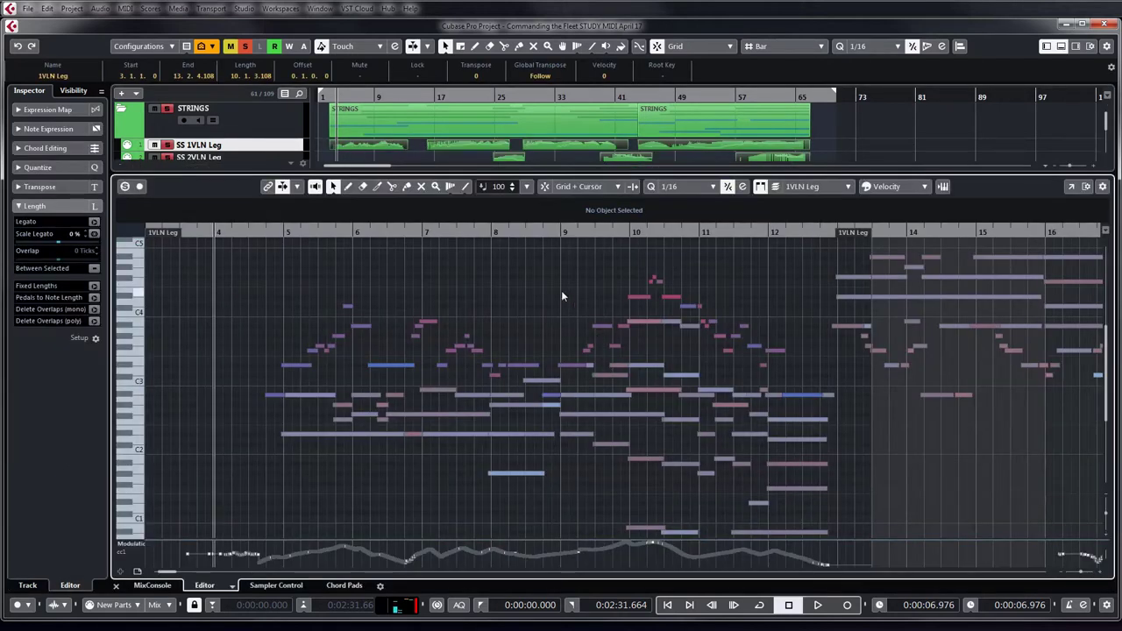
{"action": "scroll", "coordinate": [562, 295], "scroll_direction": "down", "scroll_amount": 3}
{"action": "scroll", "coordinate": [562, 296], "scroll_direction": "up", "scroll_amount": 3}
- Play the soloed strings from about bar 3 and follow their combined notes up to about bar 26
{"action": "key", "text": "space"}
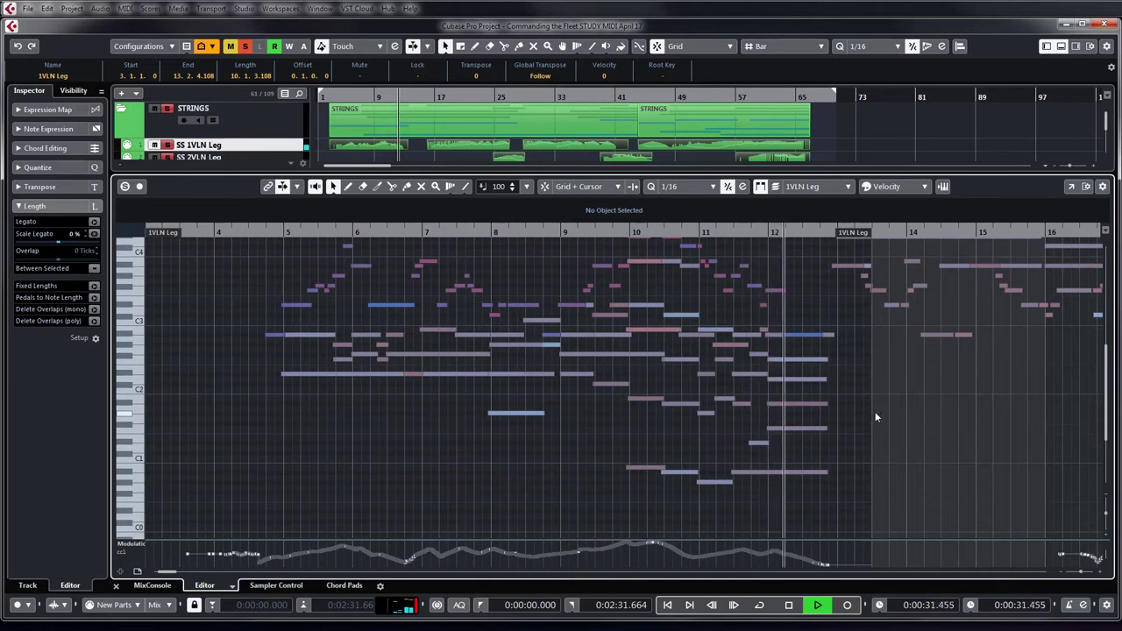
{"action": "scroll", "coordinate": [876, 423], "scroll_direction": "up", "scroll_amount": 3}
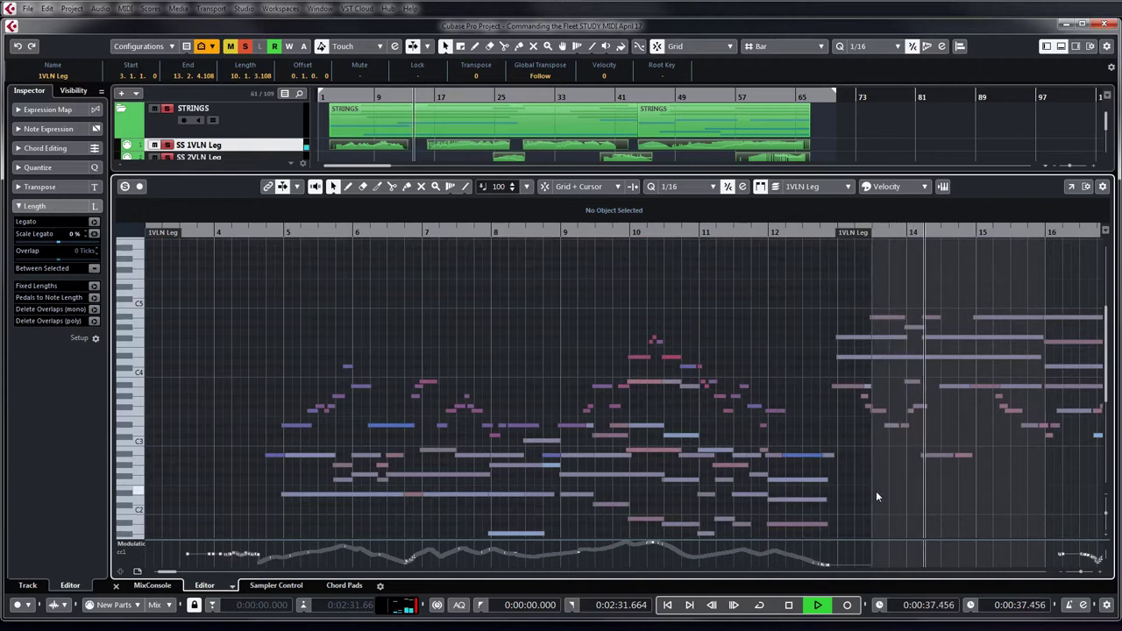
{"action": "key", "text": "g"}
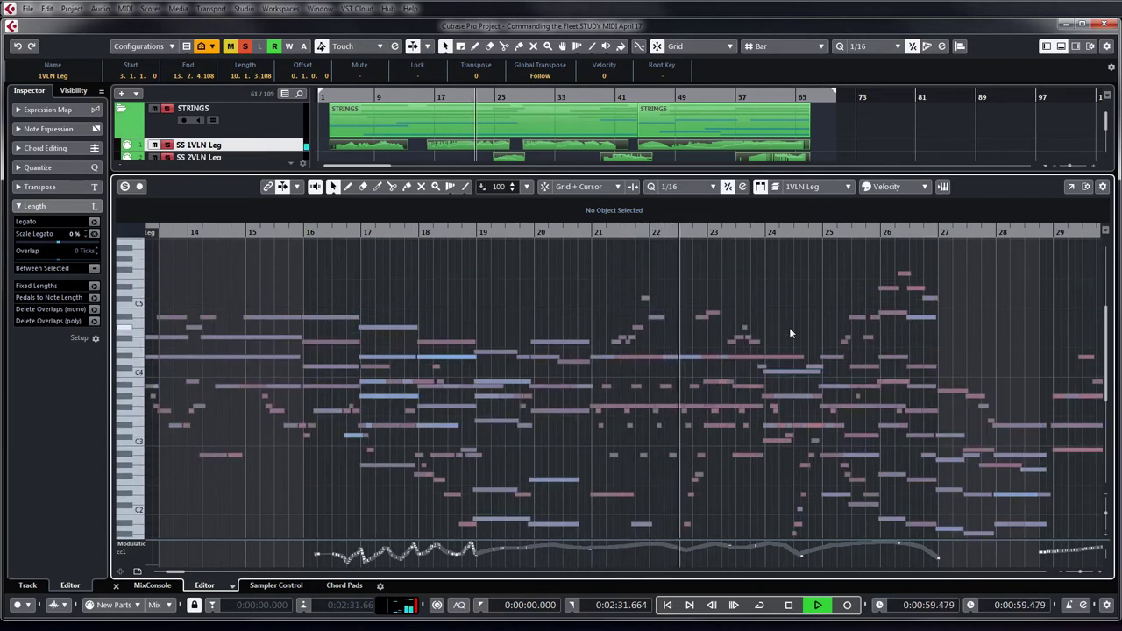
{"action": "scroll", "coordinate": [789, 332], "scroll_direction": "down", "scroll_amount": 3}
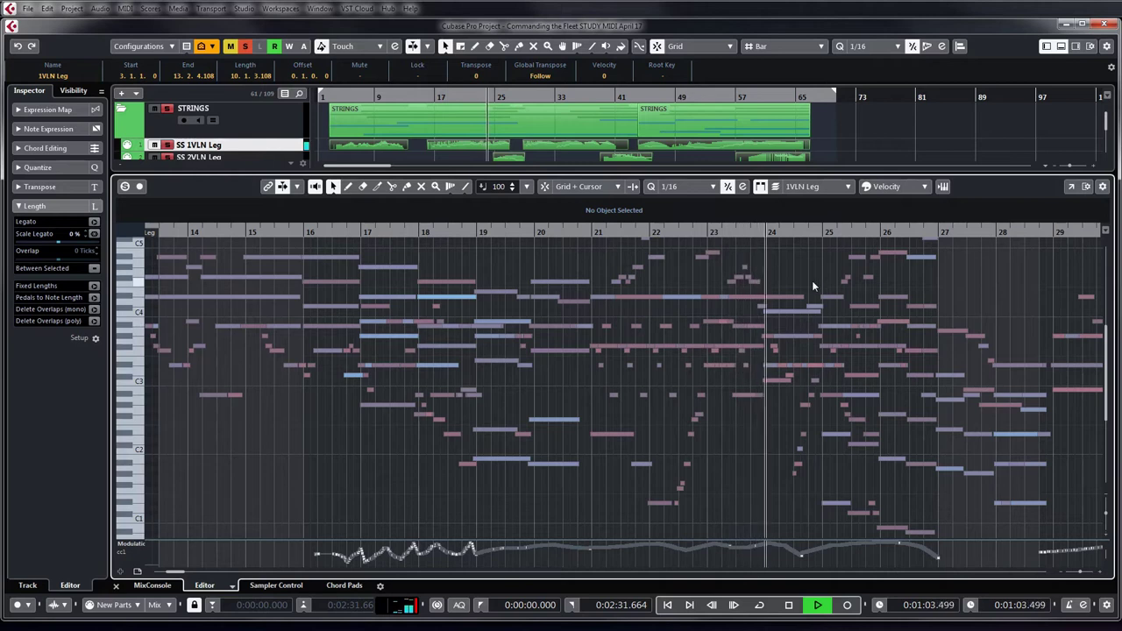
{"action": "key", "text": "h"}
{"action": "key", "text": "h"}
{"action": "key", "text": "h"}
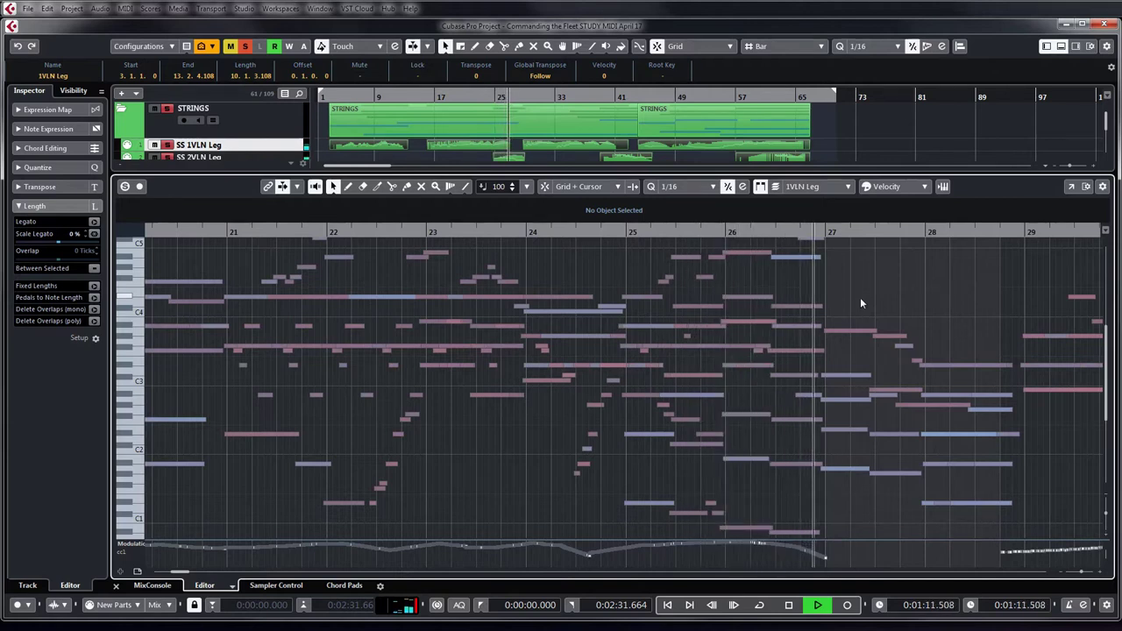
- Follow the string voicings and modulation curve during playback from about bar 27 to bar 42
{"action": "key", "text": "g"}
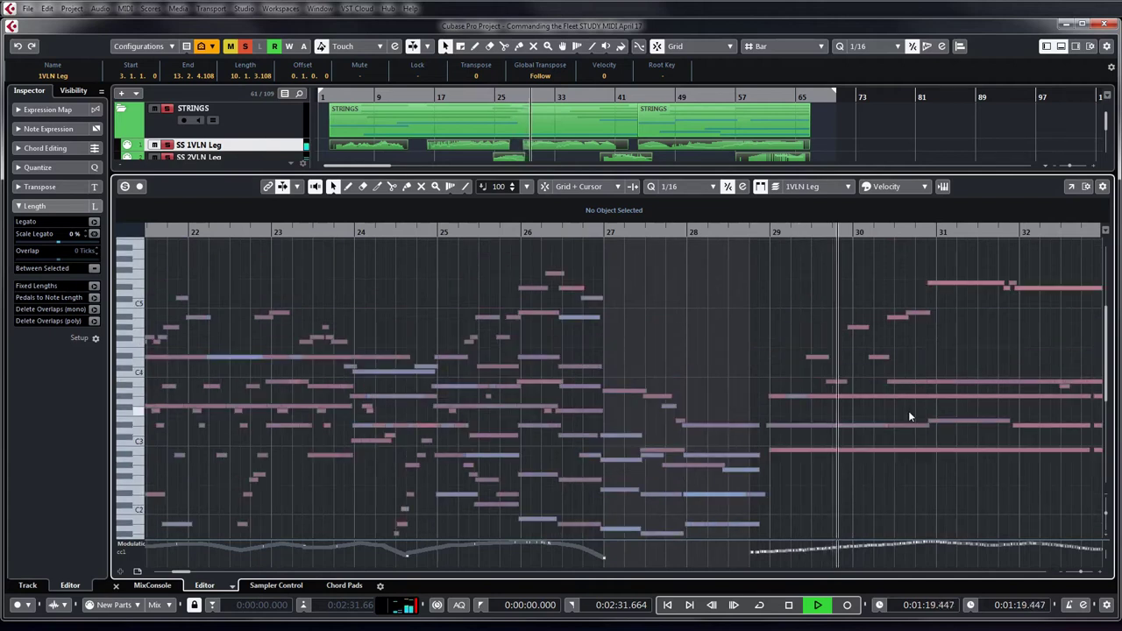
{"action": "key", "text": "h"}
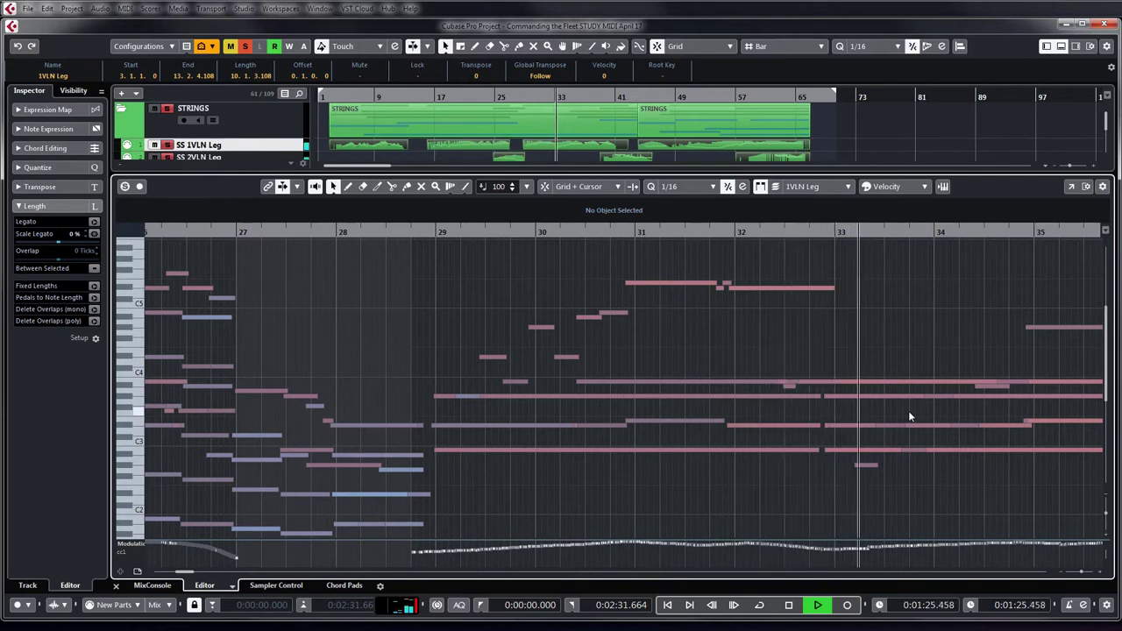
{"action": "key", "text": "g"}
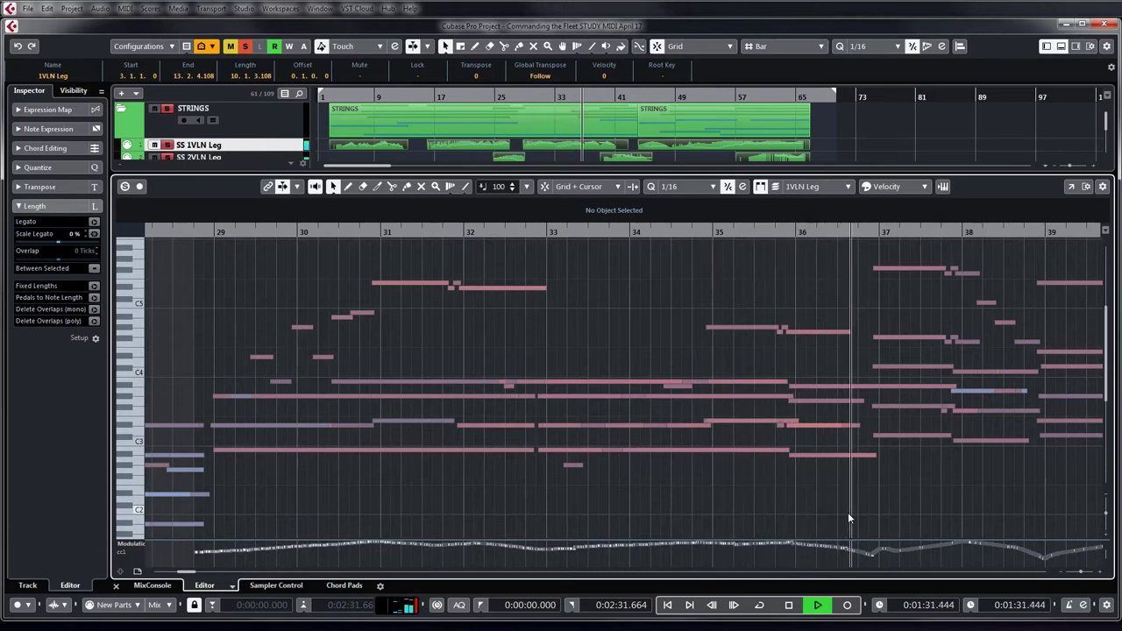
{"action": "key", "text": "g"}
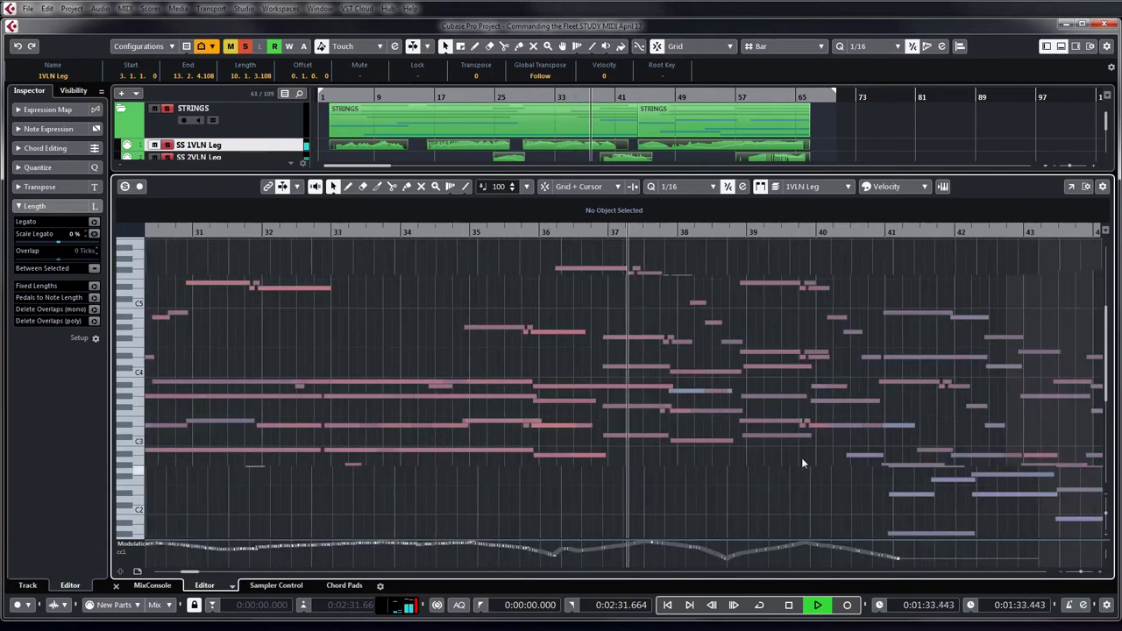
{"action": "key", "text": "h"}
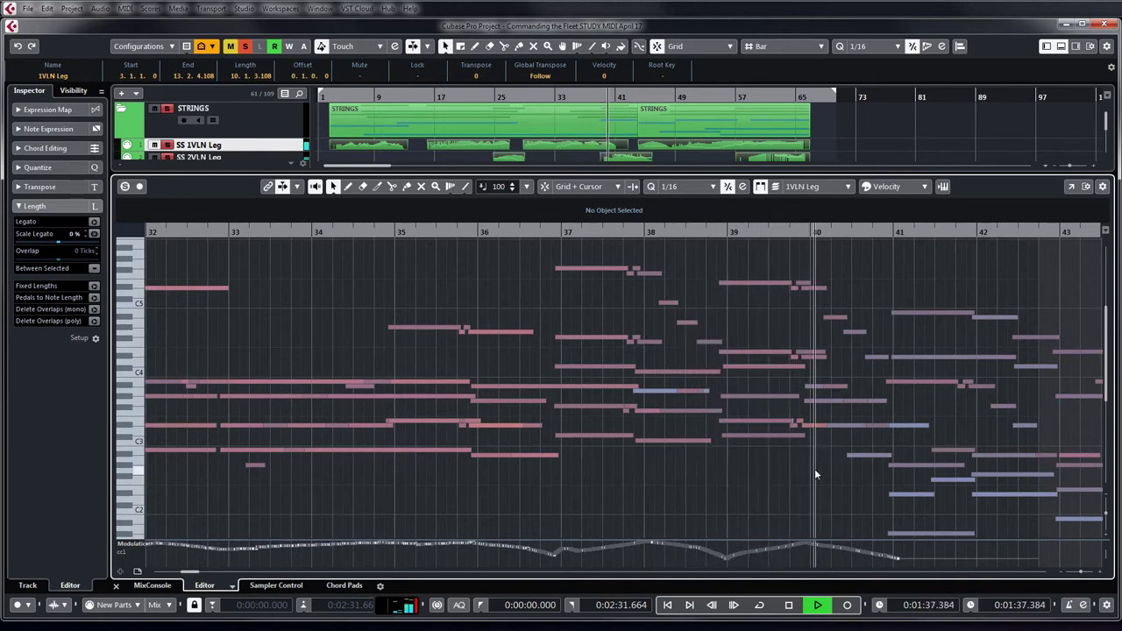
{"action": "key", "text": "g"}
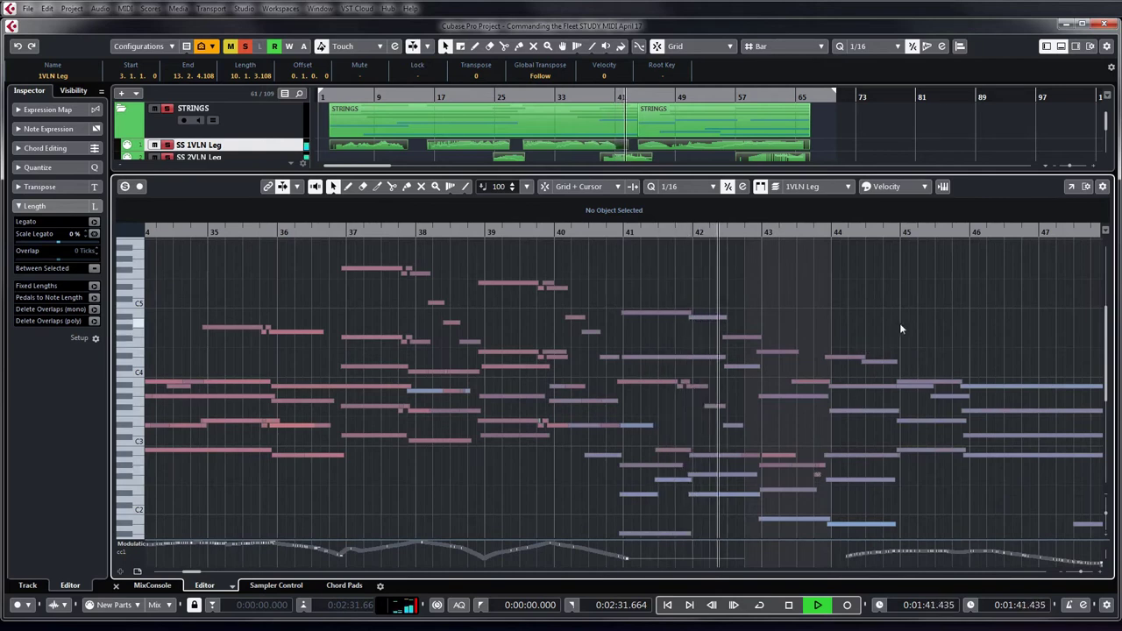
- Follow the high and low string notes during playback from about bar 42 to the final chord ending at bar 66
{"action": "scroll", "coordinate": [900, 323], "scroll_direction": "down", "scroll_amount": 3}
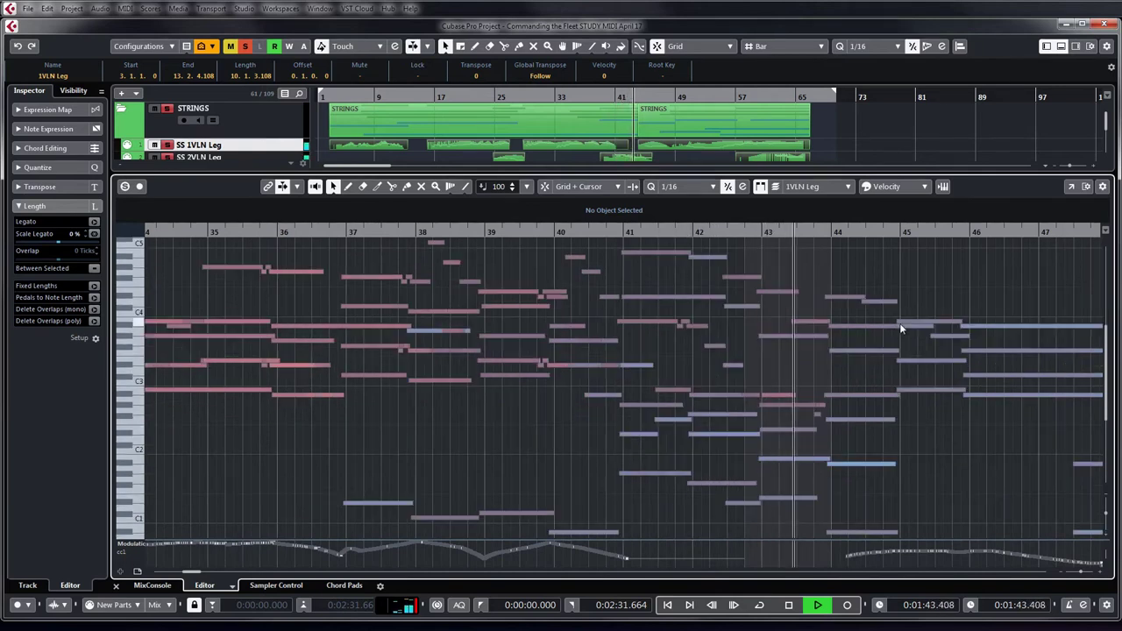
{"action": "scroll", "coordinate": [900, 326], "scroll_direction": "down", "scroll_amount": 3}
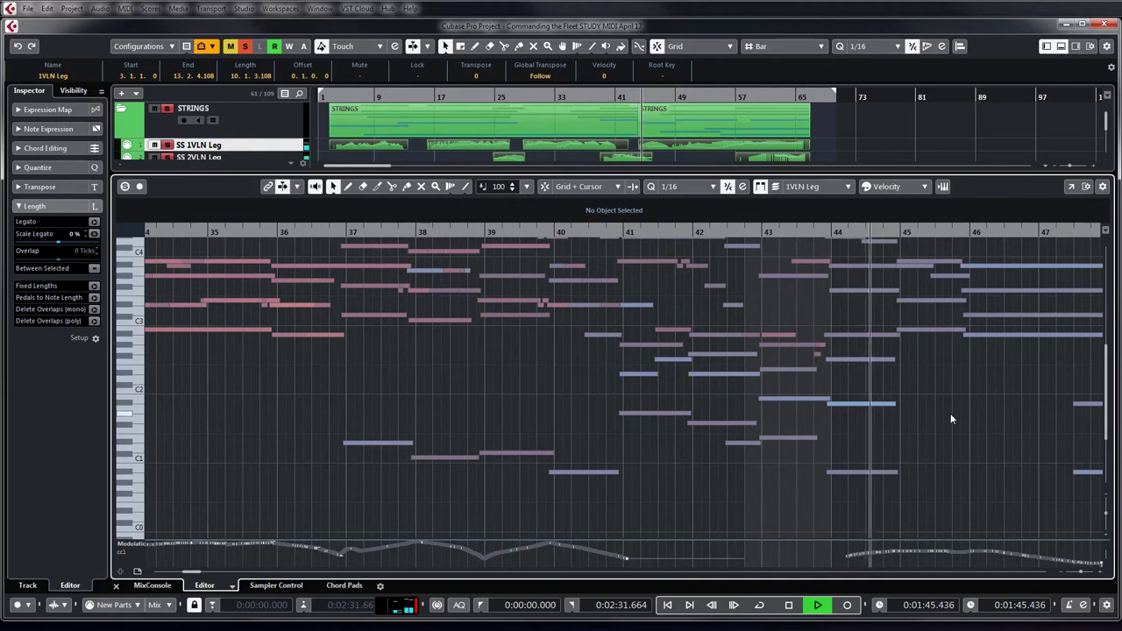
{"action": "scroll", "coordinate": [992, 427], "scroll_direction": "up", "scroll_amount": 3}
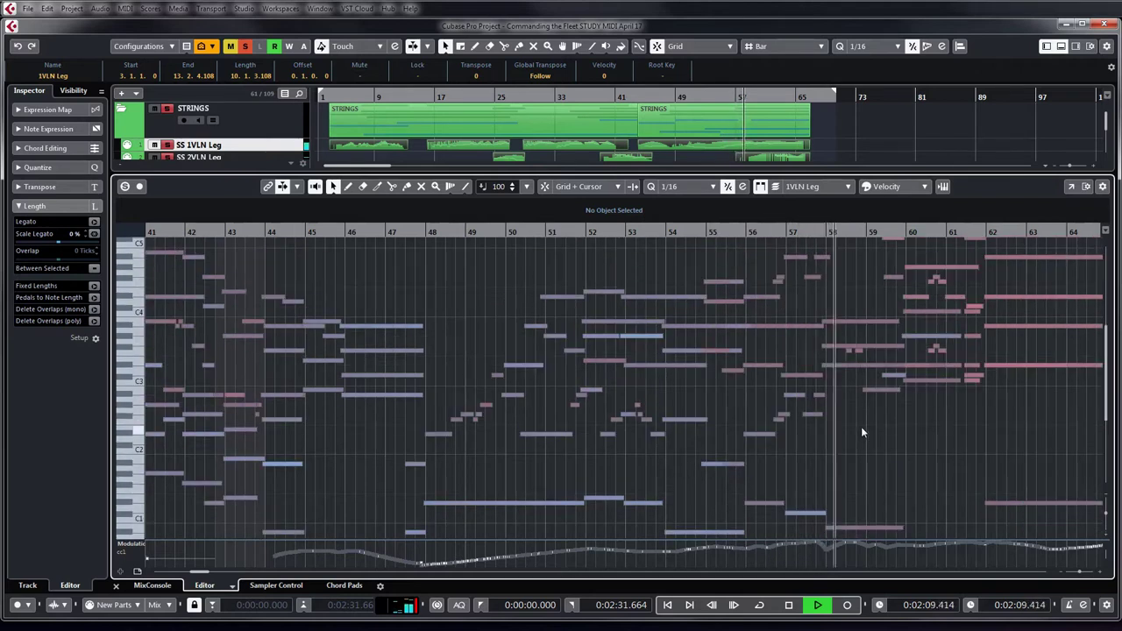
{"action": "scroll", "coordinate": [861, 427], "scroll_direction": "up", "scroll_amount": 3}
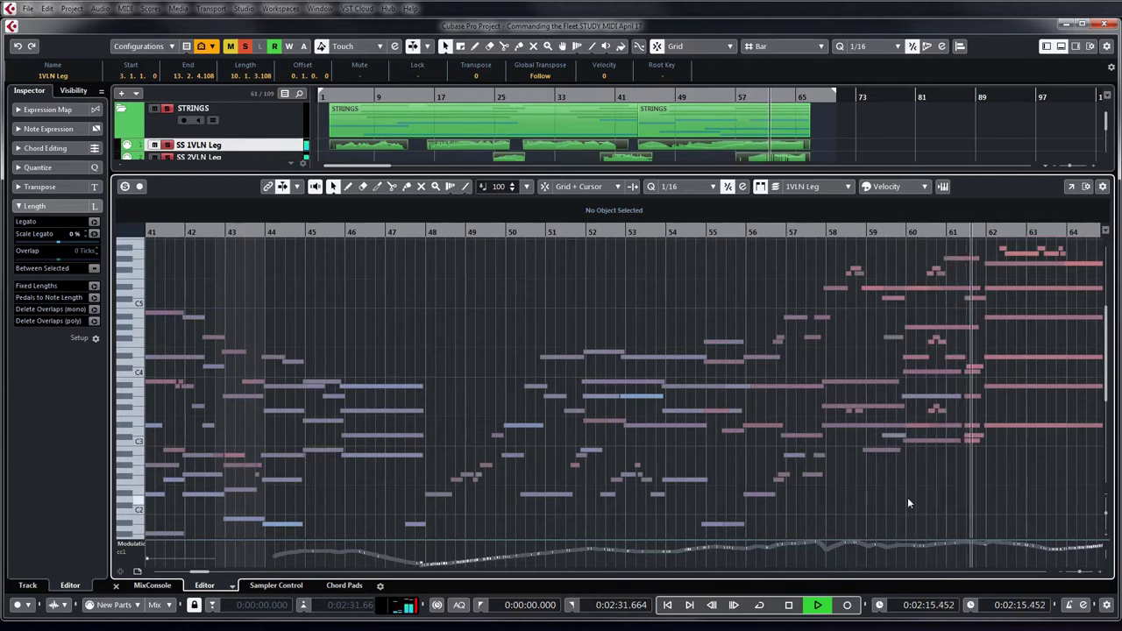
{"action": "key", "text": "h"}
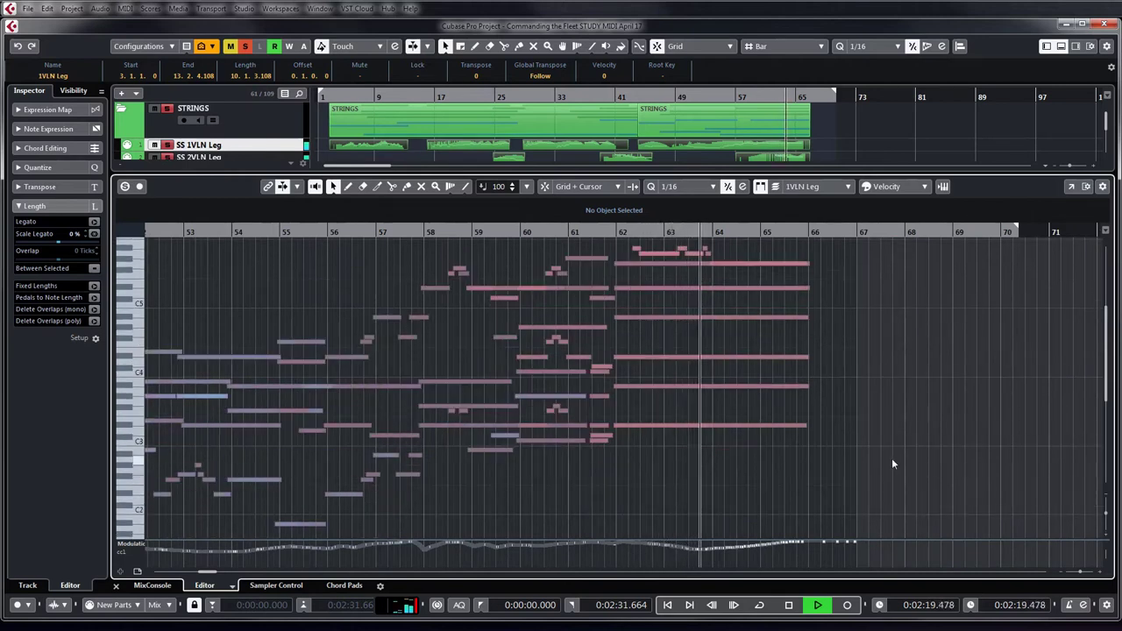
{"action": "scroll", "coordinate": [893, 463], "scroll_direction": "down", "scroll_amount": 1}
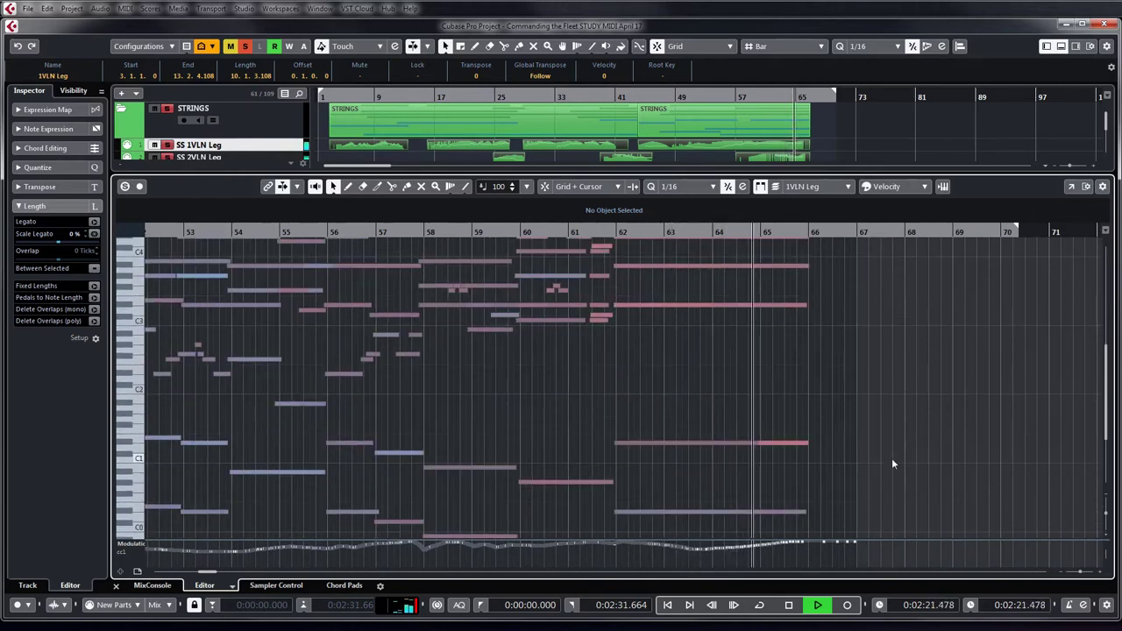
{"action": "scroll", "coordinate": [893, 464], "scroll_direction": "down", "scroll_amount": 2}
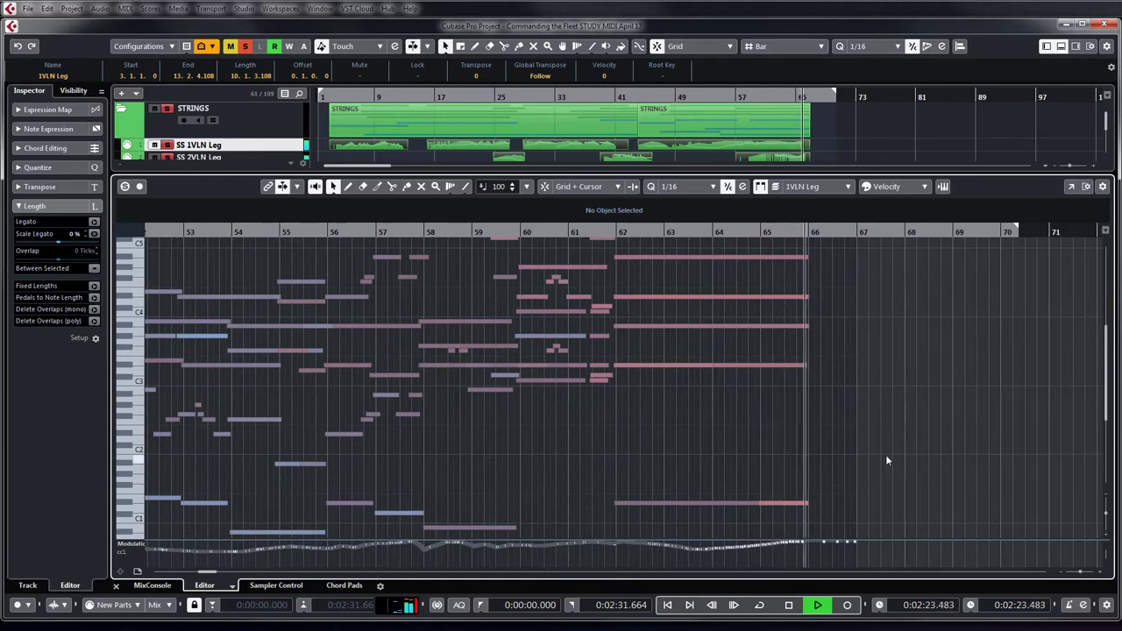
- View the full string arrangement from bar 1 to the end in the Key Editor, checking both low and high registers
{"action": "key", "text": "g"}
{"action": "key", "text": "g"}
{"action": "key", "text": "g"}
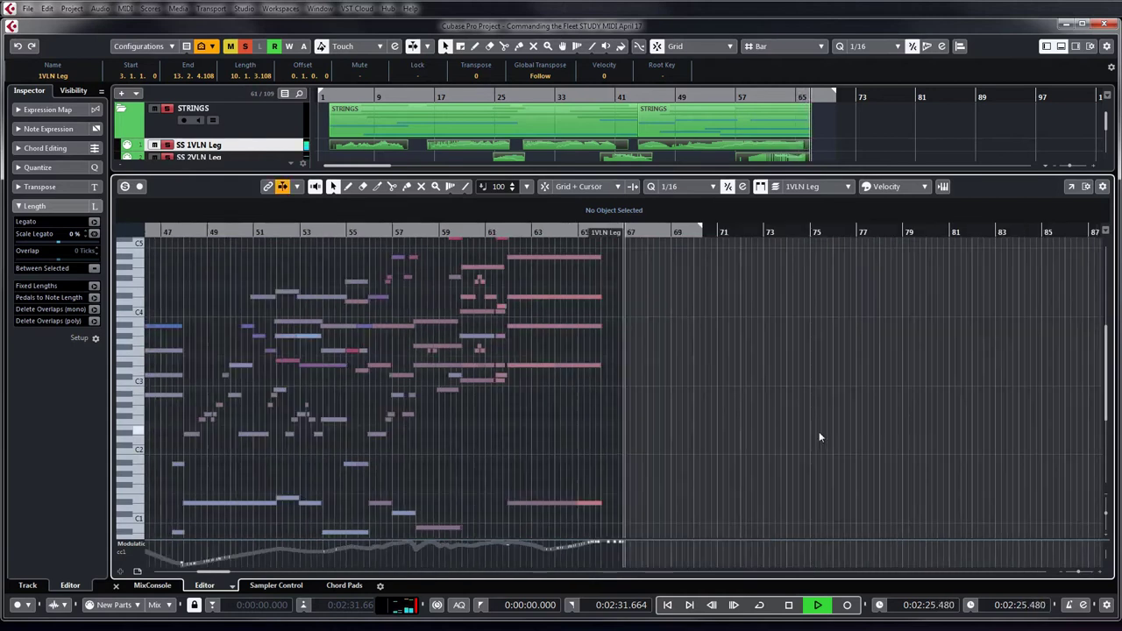
{"action": "scroll", "coordinate": [690, 431], "scroll_direction": "down", "scroll_amount": 1}
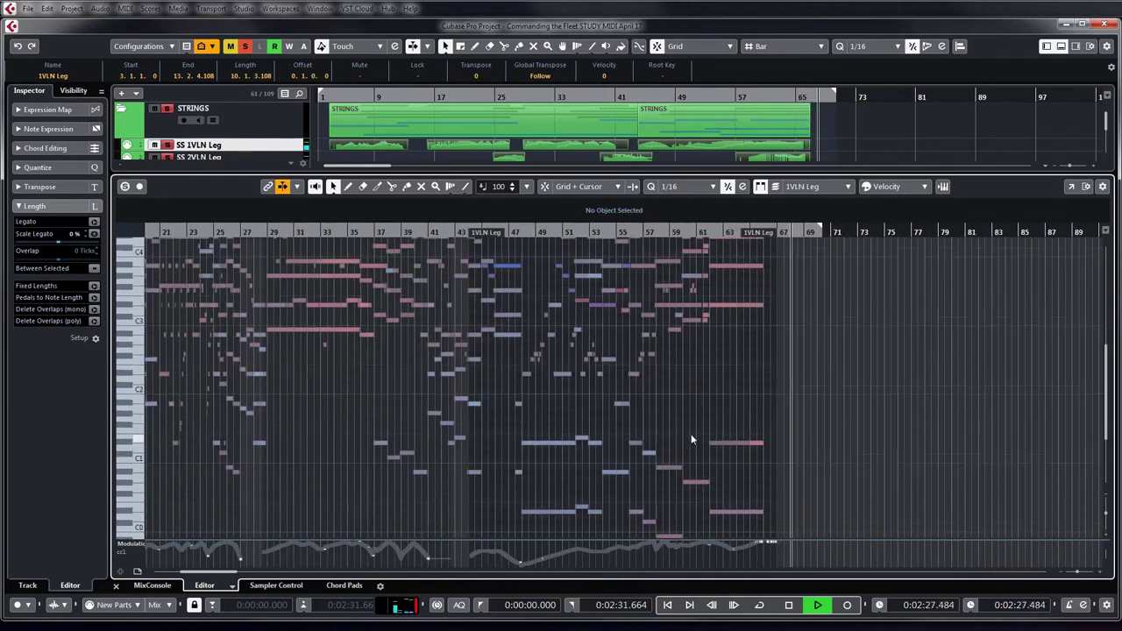
{"action": "key", "text": "g"}
{"action": "key", "text": "g"}
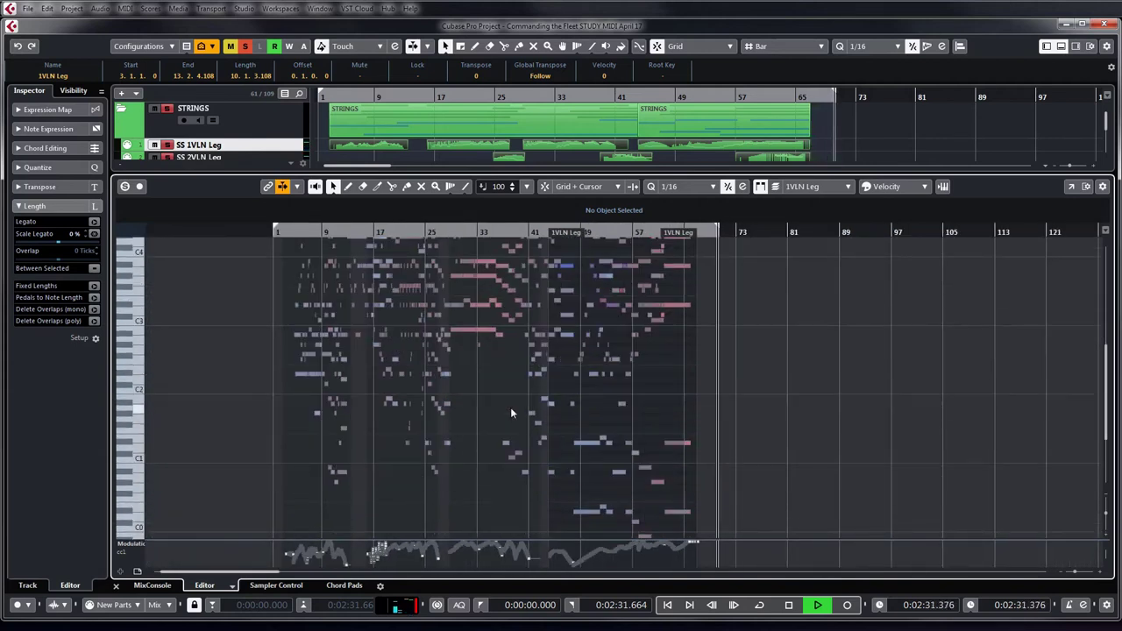
{"action": "scroll", "coordinate": [461, 471], "scroll_direction": "up", "scroll_amount": 1}
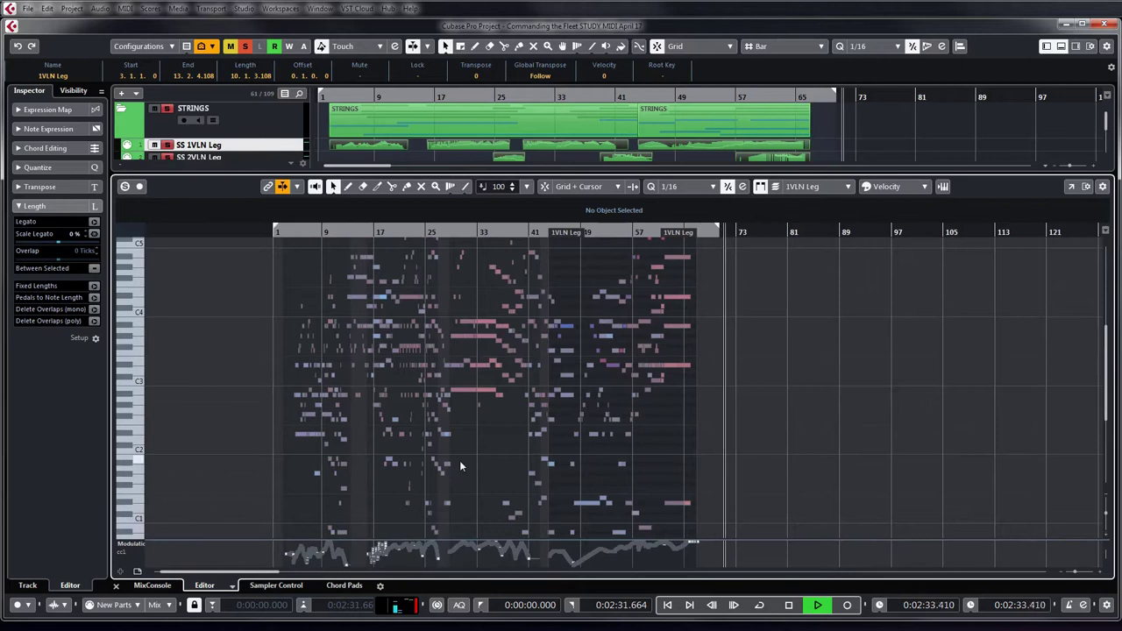
{"action": "scroll", "coordinate": [515, 454], "scroll_direction": "up", "scroll_amount": 1}
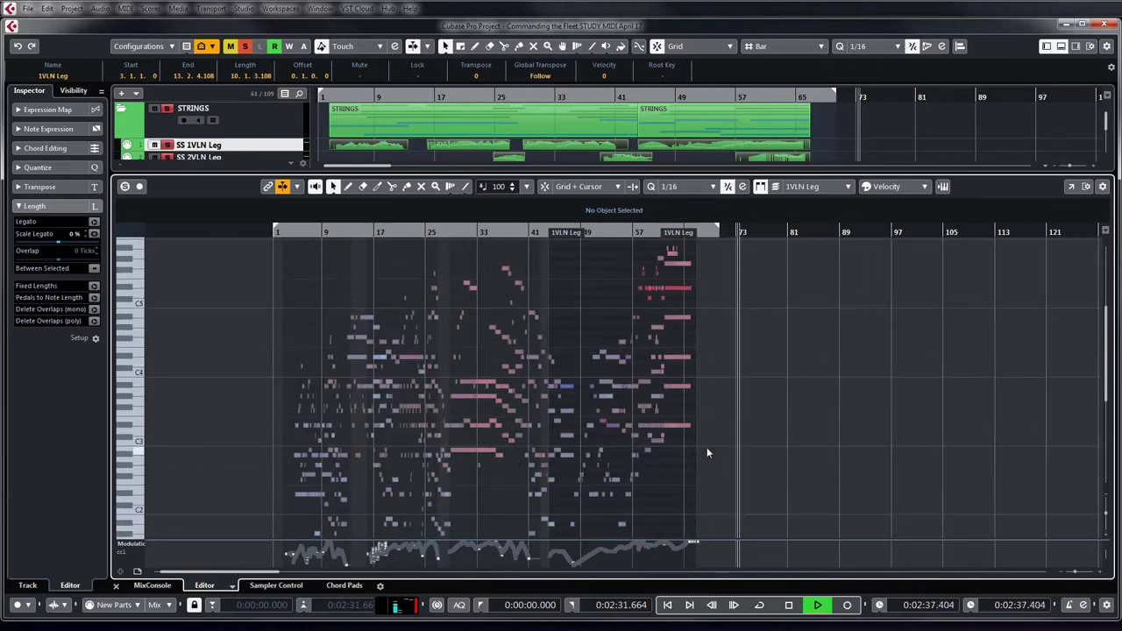
- Replay the strings from about bar 58 with the Key Editor zoomed in on the closing bars
{"action": "left_click", "coordinate": [646, 232]}
{"action": "key", "text": "h"}
{"action": "key", "text": "h"}
{"action": "key", "text": "h"}
{"action": "key", "text": "h"}
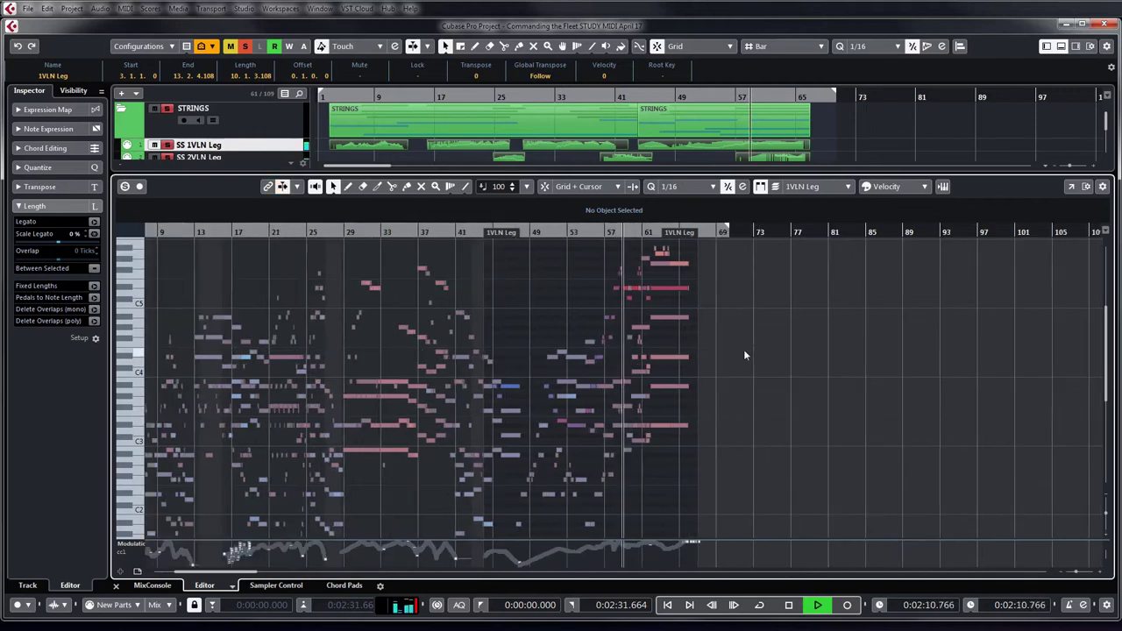
{"action": "key", "text": "h"}
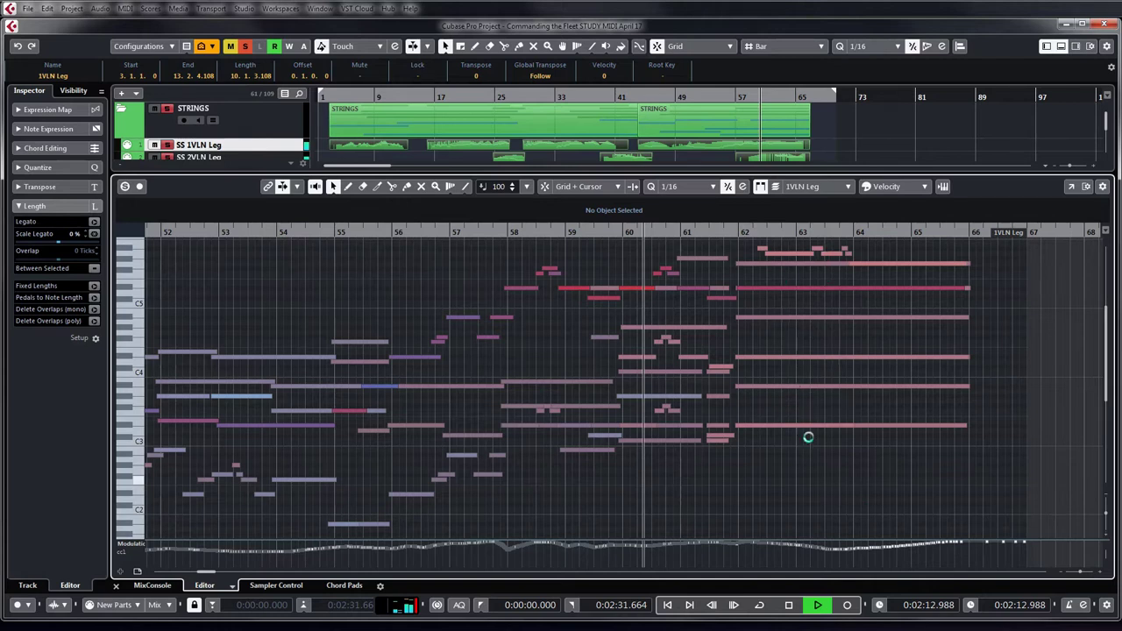
- Examine the stacked string notes leading into the final chord at bars 62 to 66 and close the Key Editor
{"action": "scroll", "coordinate": [822, 541], "scroll_direction": "up", "scroll_amount": 3}
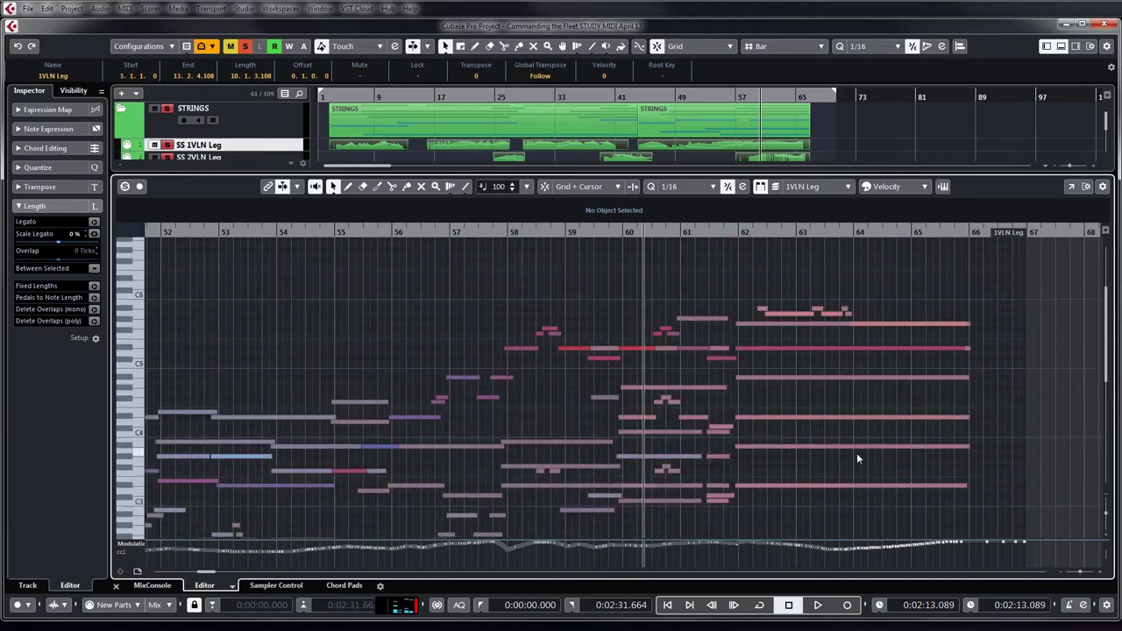
{"action": "scroll", "coordinate": [857, 453], "scroll_direction": "down", "scroll_amount": 4}
{"action": "scroll", "coordinate": [856, 453], "scroll_direction": "up", "scroll_amount": 1}
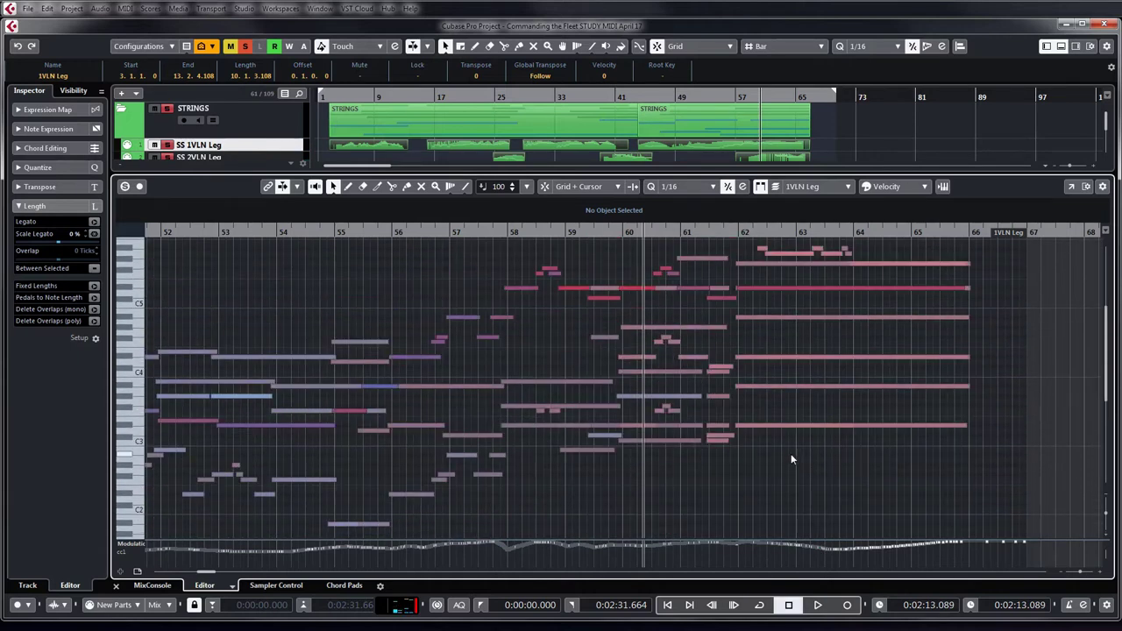
{"action": "scroll", "coordinate": [965, 436], "scroll_direction": "down", "scroll_amount": 3}
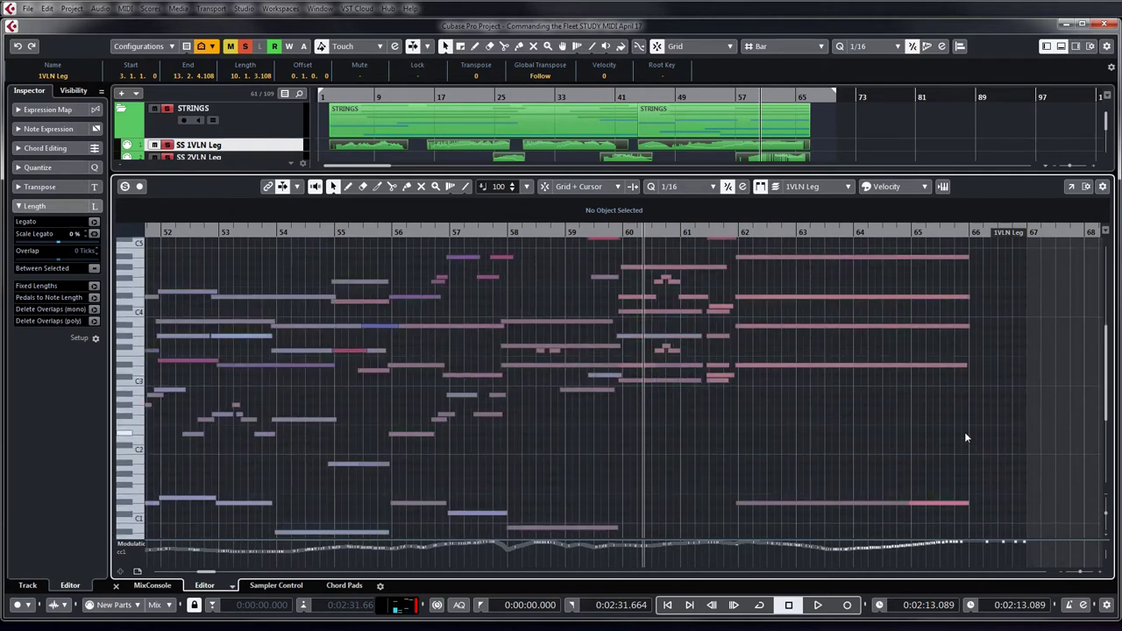
{"action": "scroll", "coordinate": [963, 382], "scroll_direction": "up", "scroll_amount": 3}
{"action": "left_click", "coordinate": [1061, 46]}
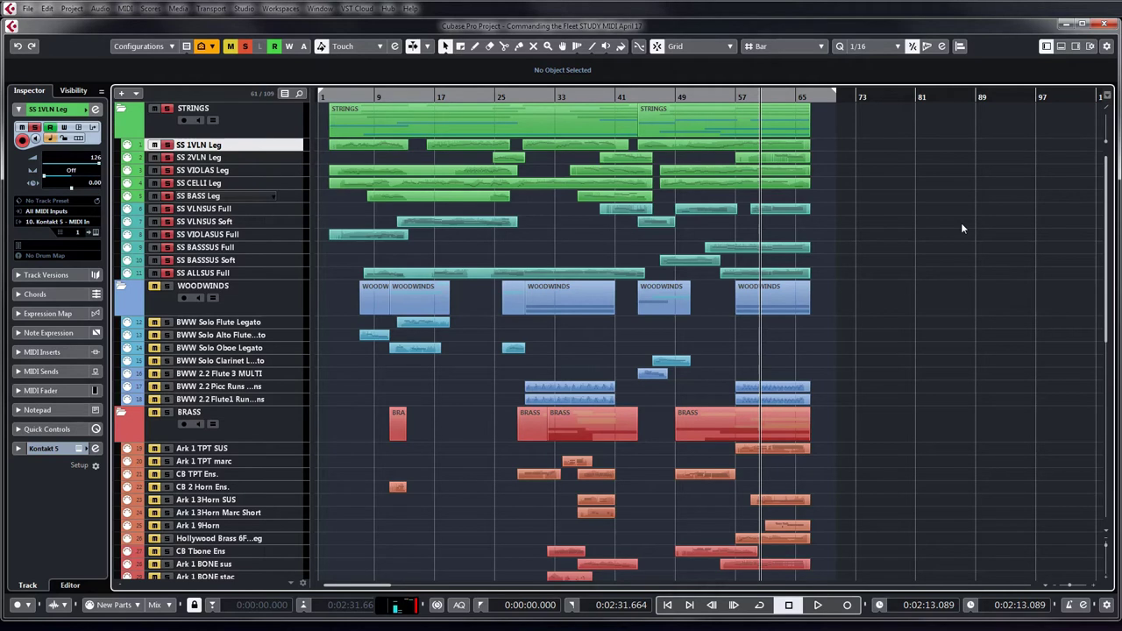
- Look through the arrangement's tracks down to Spitfire Harp and select the SS 1VLN Leg track
{"action": "scroll", "coordinate": [962, 222], "scroll_direction": "down", "scroll_amount": 10}
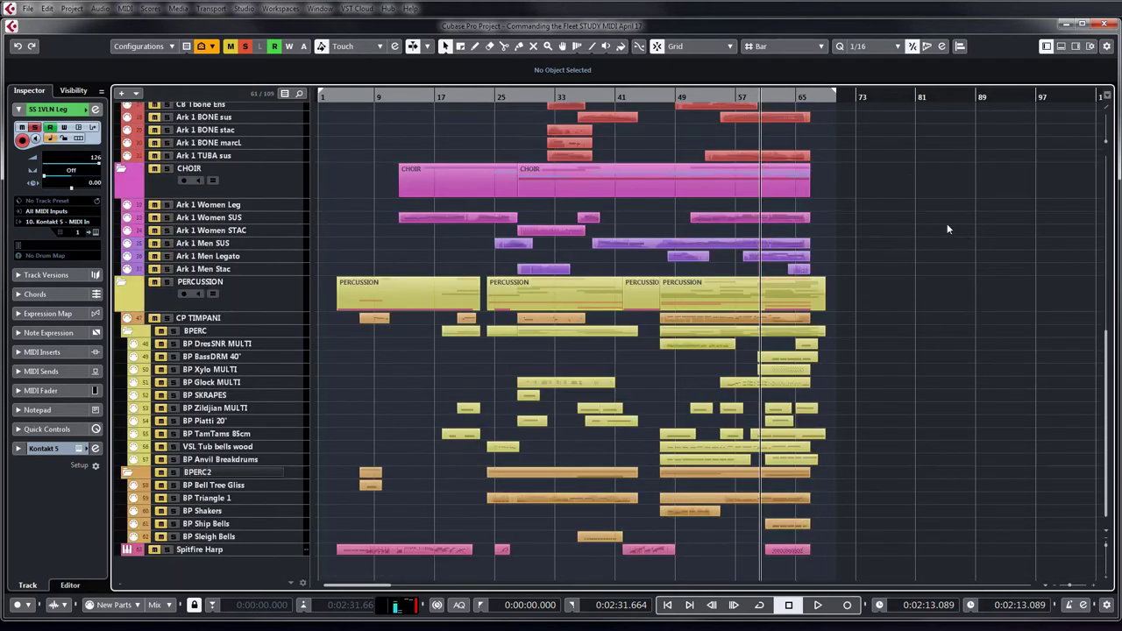
{"action": "scroll", "coordinate": [945, 223], "scroll_direction": "up", "scroll_amount": 10}
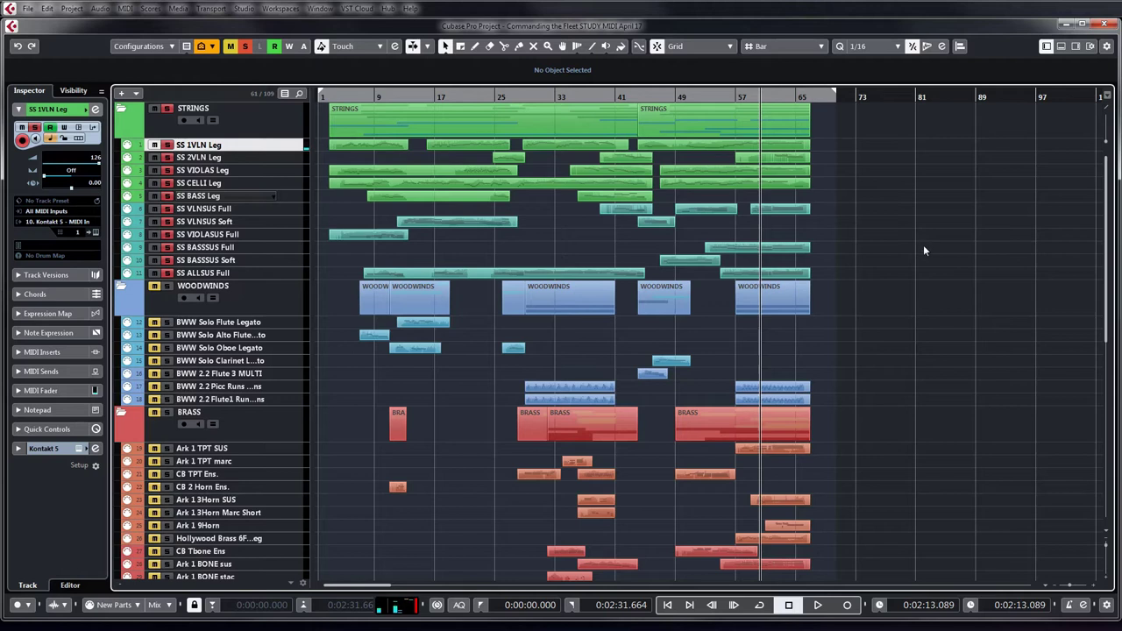
{"action": "left_click", "coordinate": [227, 183]}
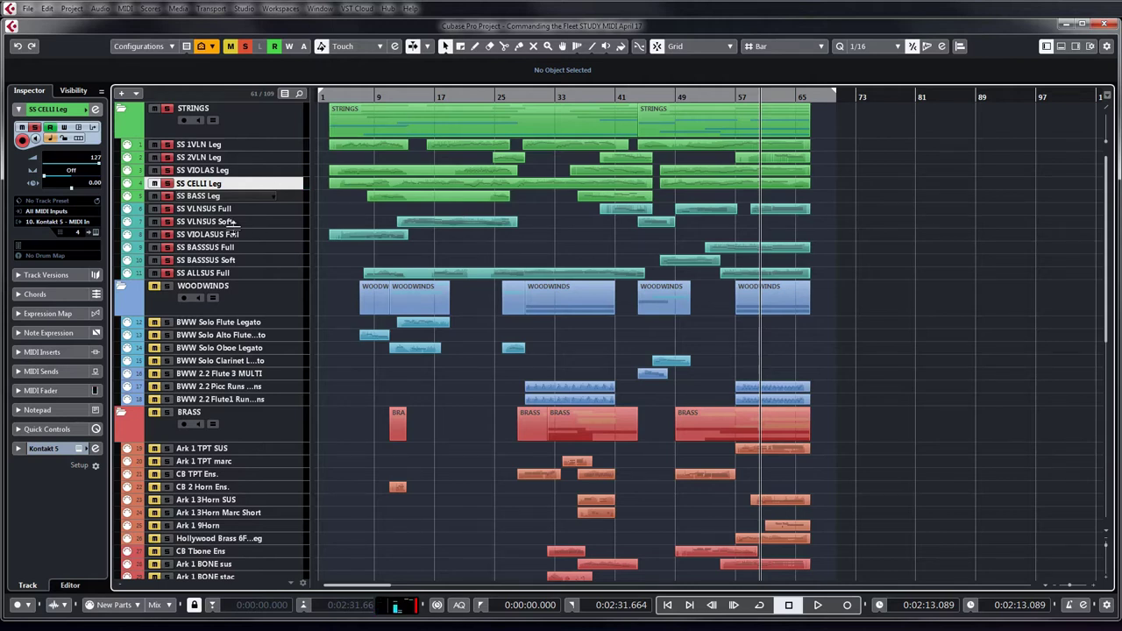
{"action": "left_click", "coordinate": [235, 147]}
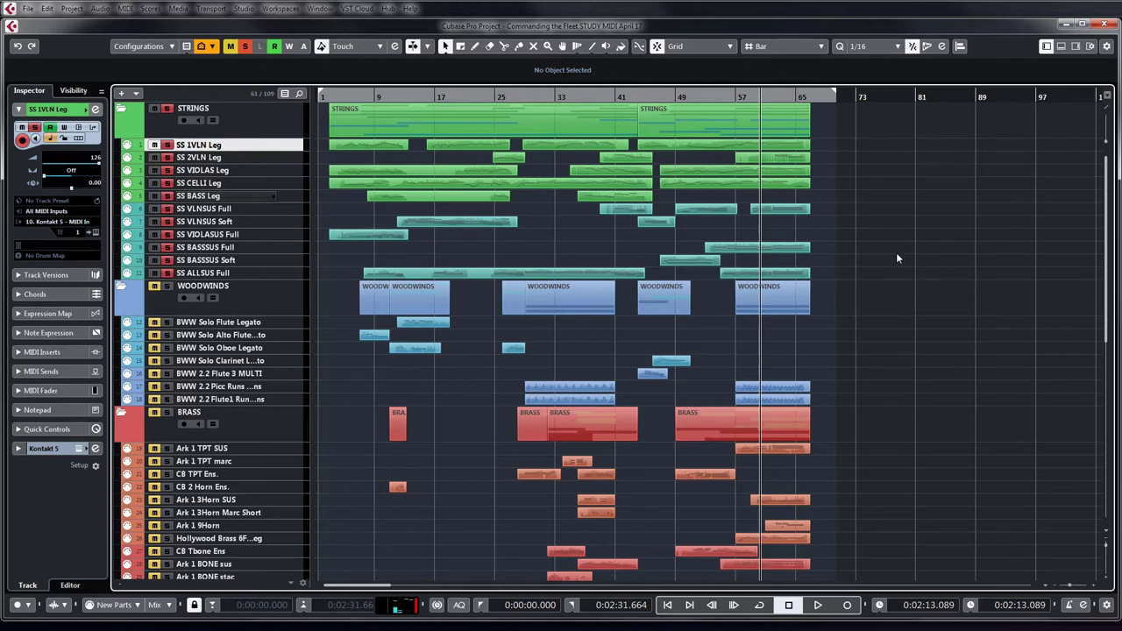
{"action": "scroll", "coordinate": [840, 195], "scroll_direction": "down", "scroll_amount": 3}
{"action": "scroll", "coordinate": [840, 193], "scroll_direction": "up", "scroll_amount": 3}
- Place the playback cursor at about bar 73, past the last parts, and play briefly
{"action": "left_click_drag", "start_coordinate": [830, 140], "coordinate": [937, 278]}
{"action": "left_click", "coordinate": [859, 97]}
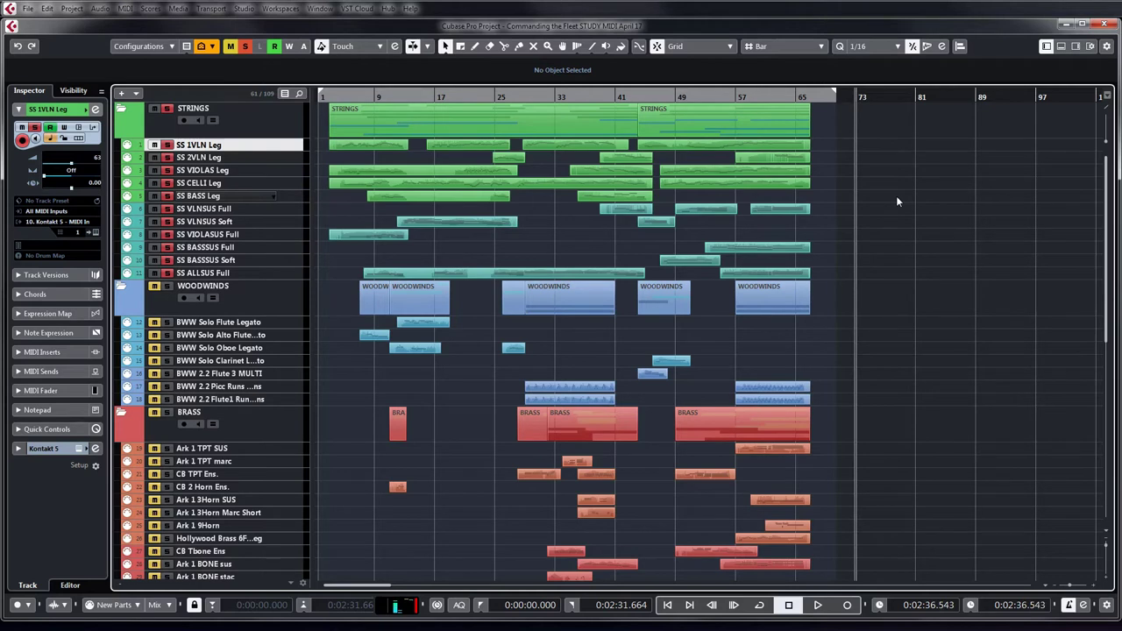
{"action": "key", "text": "space"}
{"action": "key", "text": "space"}
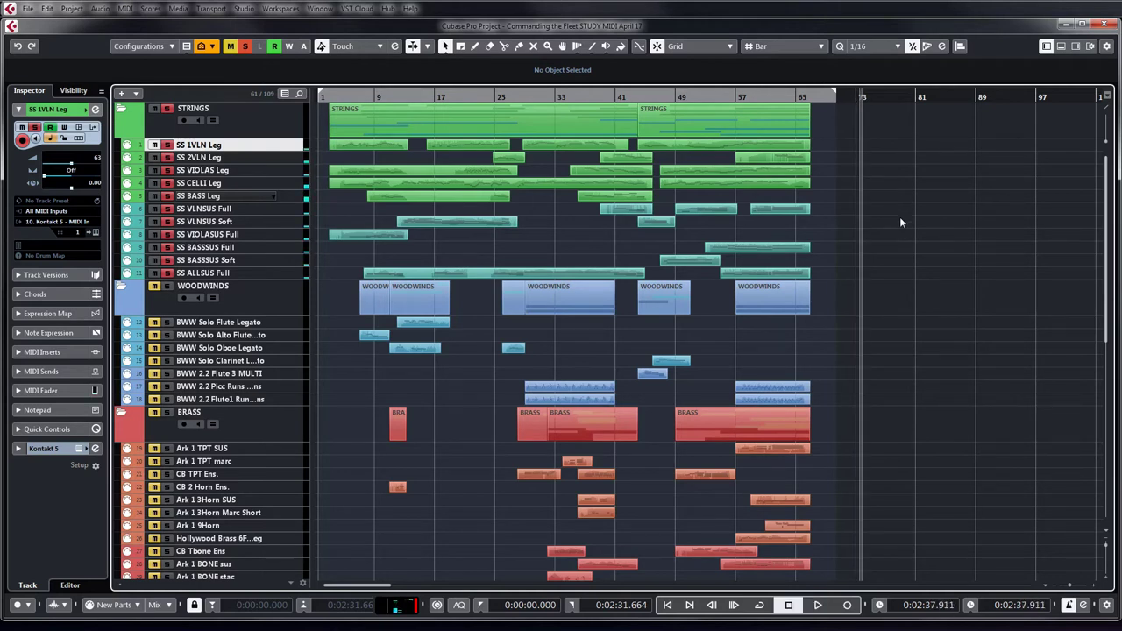
{"action": "left_click_drag", "start_coordinate": [858, 139], "coordinate": [886, 275]}
{"action": "left_click_drag", "start_coordinate": [987, 273], "coordinate": [848, 142]}
{"action": "left_click_drag", "start_coordinate": [1004, 274], "coordinate": [827, 145]}
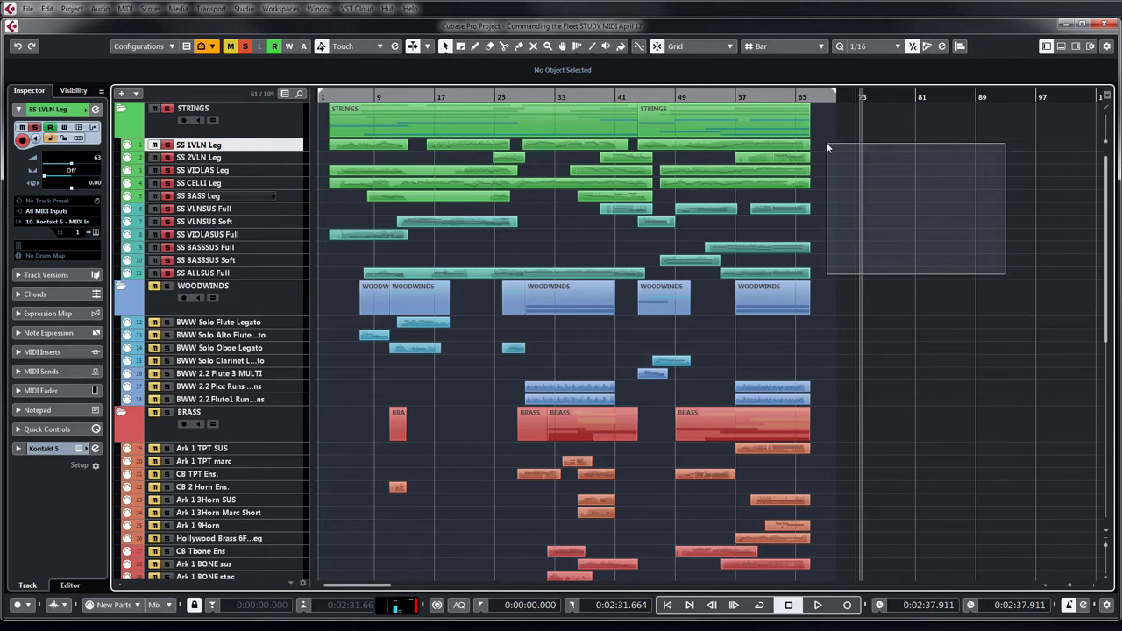
{"action": "left_click_drag", "start_coordinate": [827, 147], "coordinate": [829, 149]}
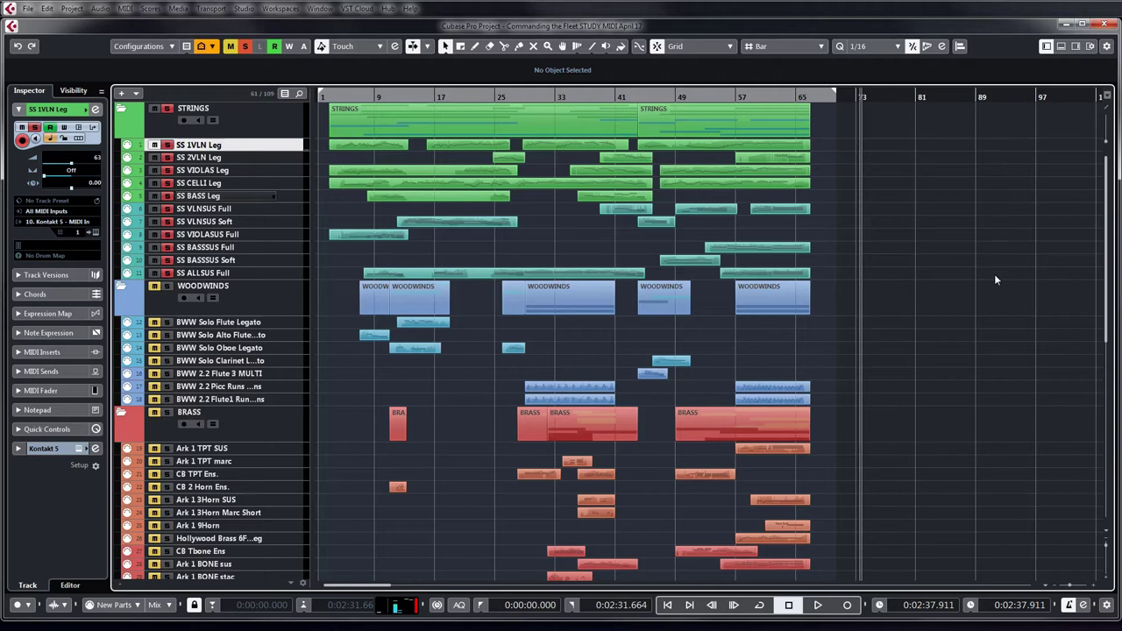
{"action": "left_click_drag", "start_coordinate": [1005, 274], "coordinate": [823, 147]}
{"action": "left_click_drag", "start_coordinate": [828, 143], "coordinate": [942, 270]}
- Zoom in on the end of the arrangement and play the empty bars from about bar 73 to bar 75
{"action": "left_click_drag", "start_coordinate": [856, 97], "coordinate": [858, 107]}
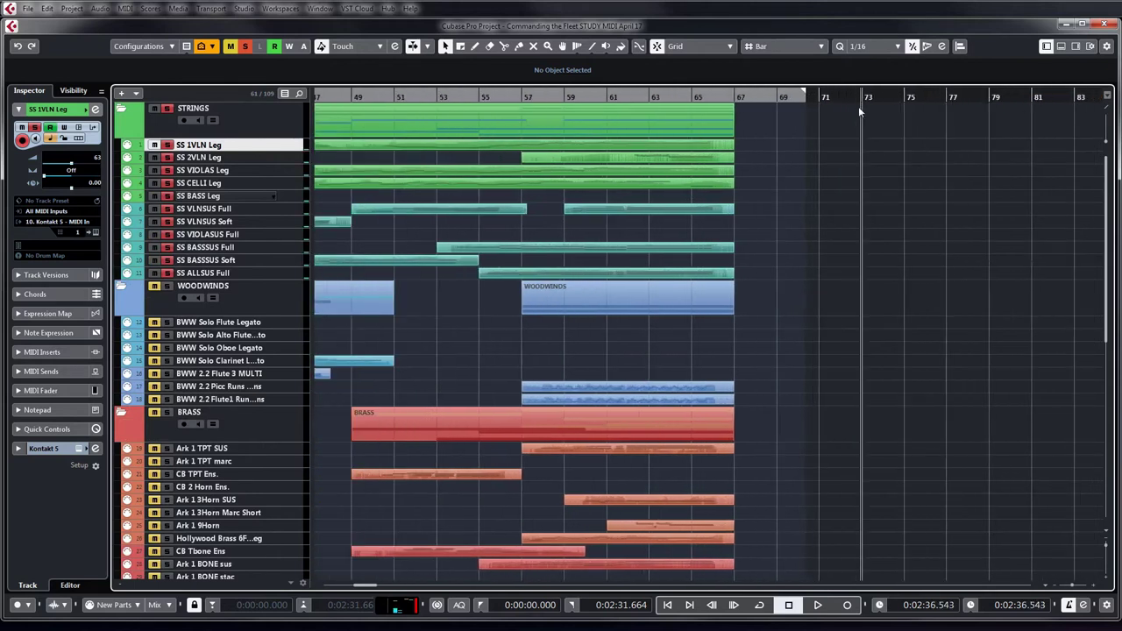
{"action": "key", "text": "space"}
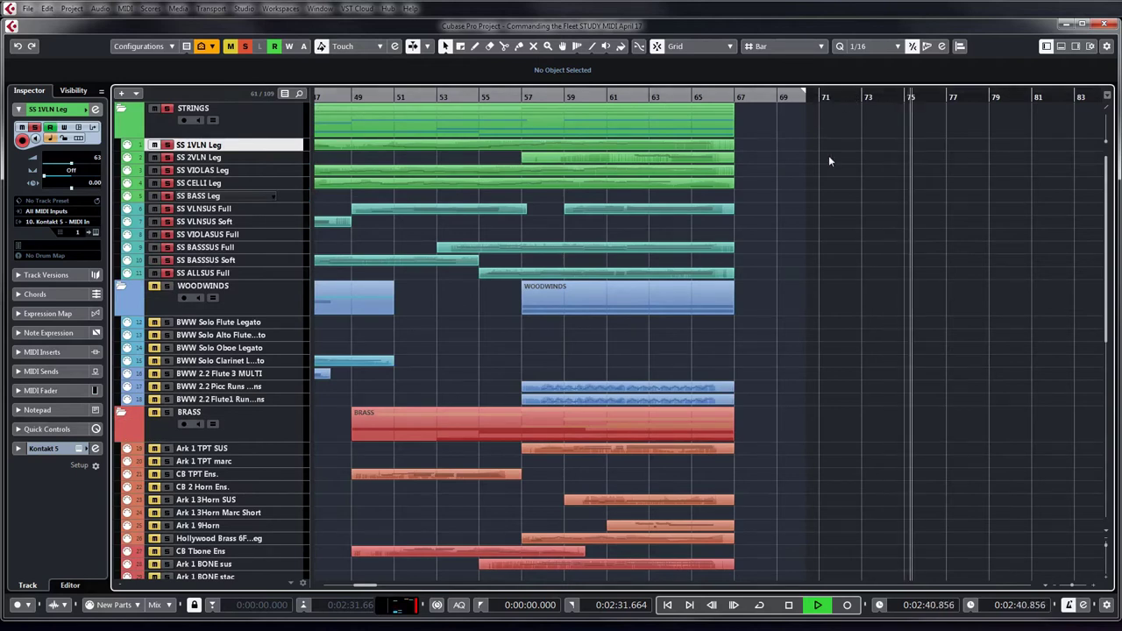
{"action": "key", "text": "space"}
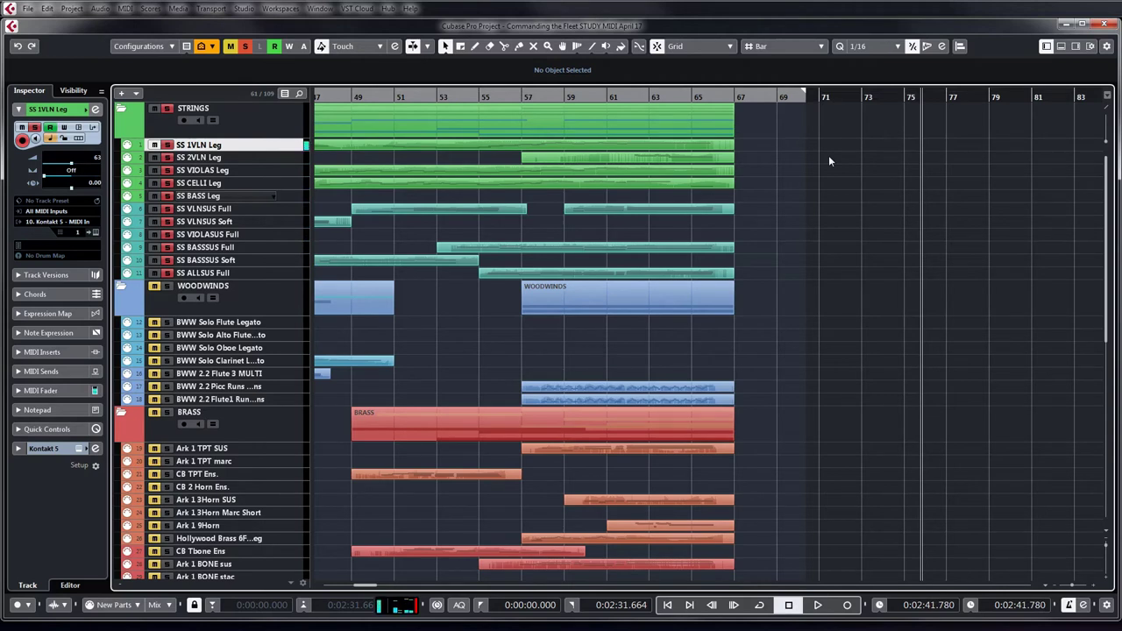
- Show the Volume automation lanes of the SS 1VLN Leg, SS 2VLN Leg and SS VIOLAS Leg tracks
{"action": "left_click", "coordinate": [126, 146]}
{"action": "left_click", "coordinate": [126, 322]}
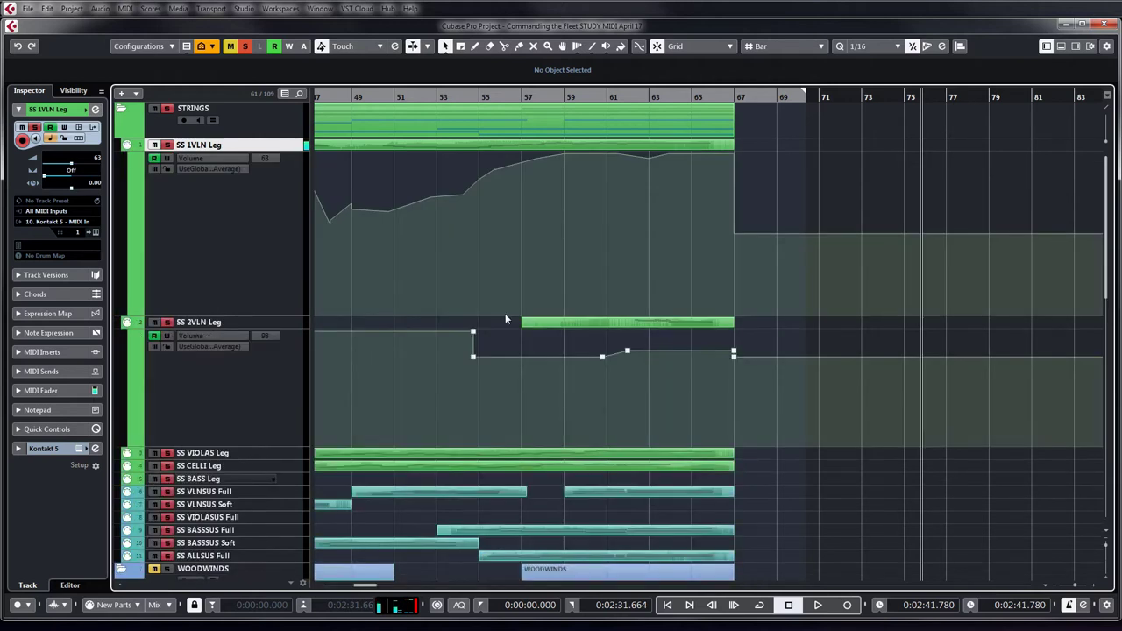
{"action": "scroll", "coordinate": [491, 320], "scroll_direction": "down", "scroll_amount": 3}
{"action": "left_click", "coordinate": [126, 358]}
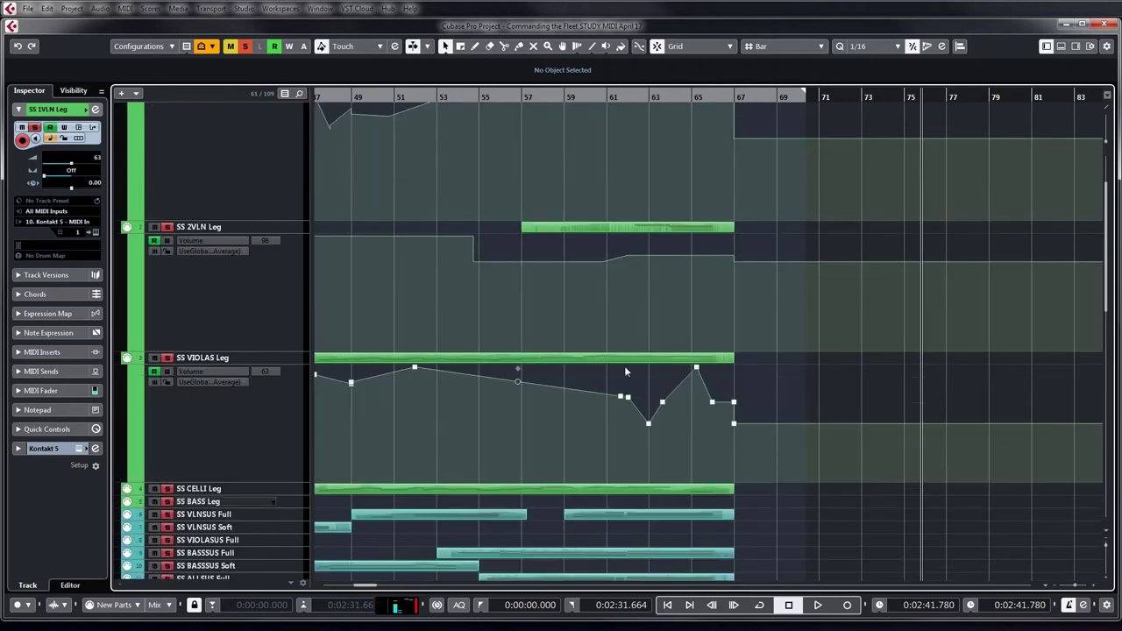
{"action": "key", "text": "g"}
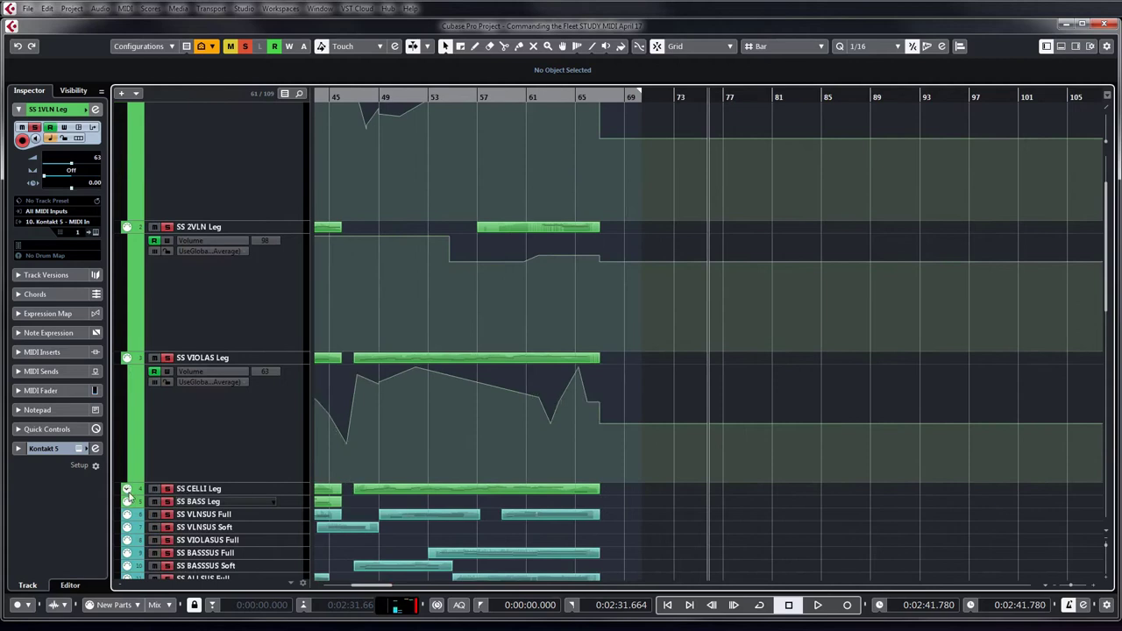
- Show the Volume automation lanes of the SS CELLI Leg, SS BASS Leg and SS VLNSUS Full tracks
{"action": "left_click", "coordinate": [127, 491]}
{"action": "scroll", "coordinate": [350, 429], "scroll_direction": "down", "scroll_amount": 3}
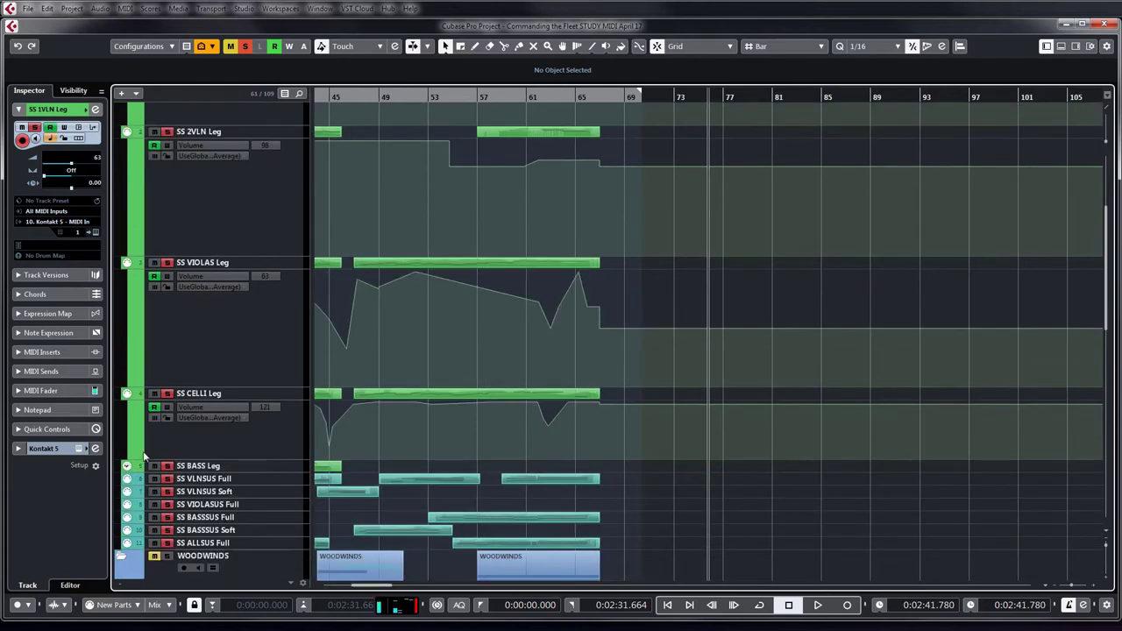
{"action": "left_click", "coordinate": [127, 469]}
{"action": "scroll", "coordinate": [709, 374], "scroll_direction": "down", "scroll_amount": 3}
{"action": "key", "text": "g"}
{"action": "key", "text": "g"}
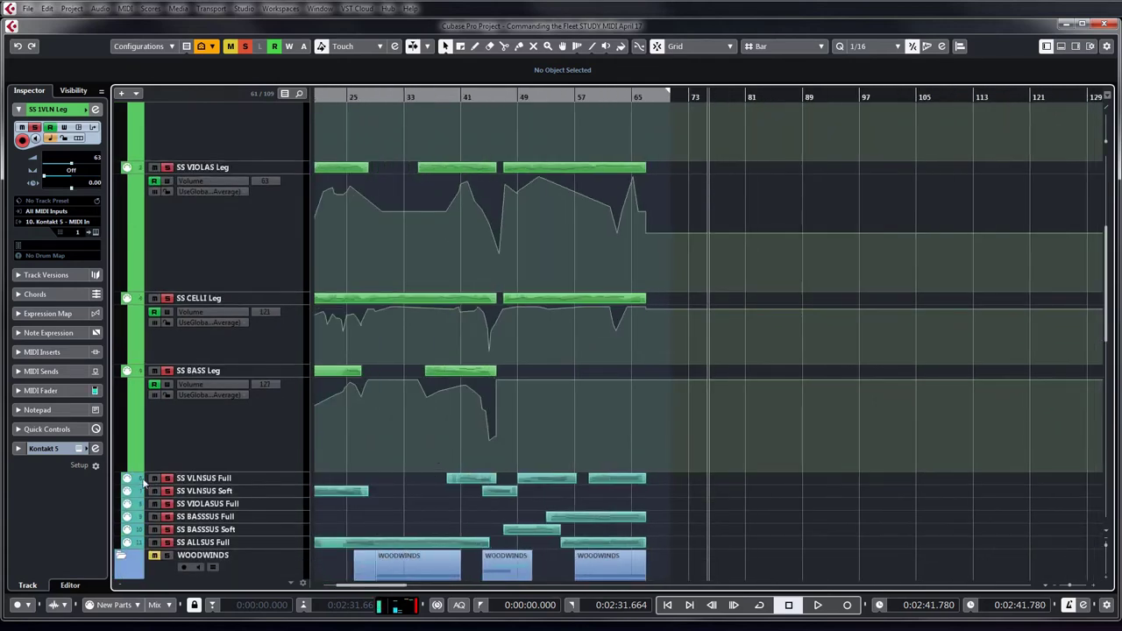
{"action": "left_click", "coordinate": [128, 478]}
{"action": "scroll", "coordinate": [475, 436], "scroll_direction": "down", "scroll_amount": 3}
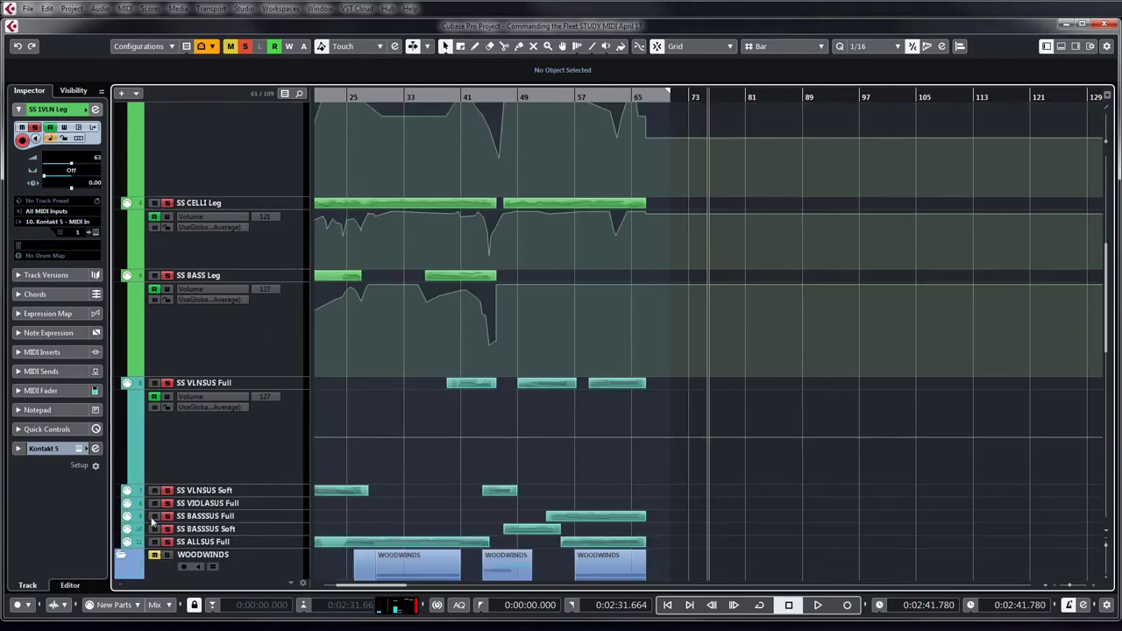
- Show the Volume automation lanes of the SS VLNSUS Soft and SS VIOLASUS Full tracks
{"action": "left_click", "coordinate": [127, 491]}
{"action": "scroll", "coordinate": [576, 450], "scroll_direction": "down", "scroll_amount": 3}
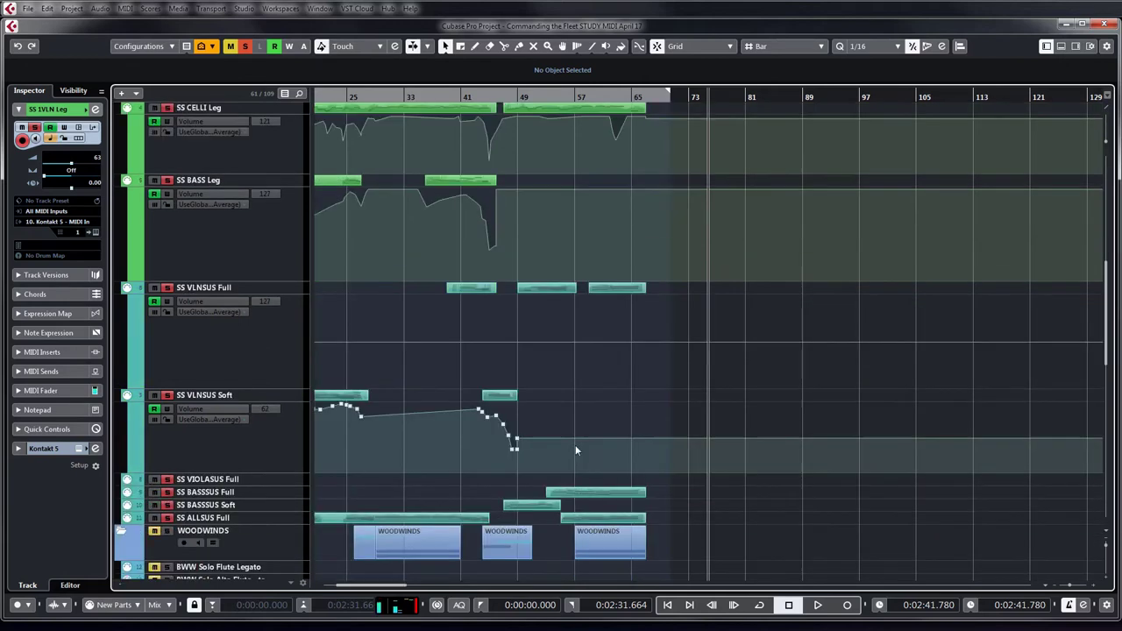
{"action": "left_click", "coordinate": [127, 480]}
{"action": "scroll", "coordinate": [262, 452], "scroll_direction": "down", "scroll_amount": 3}
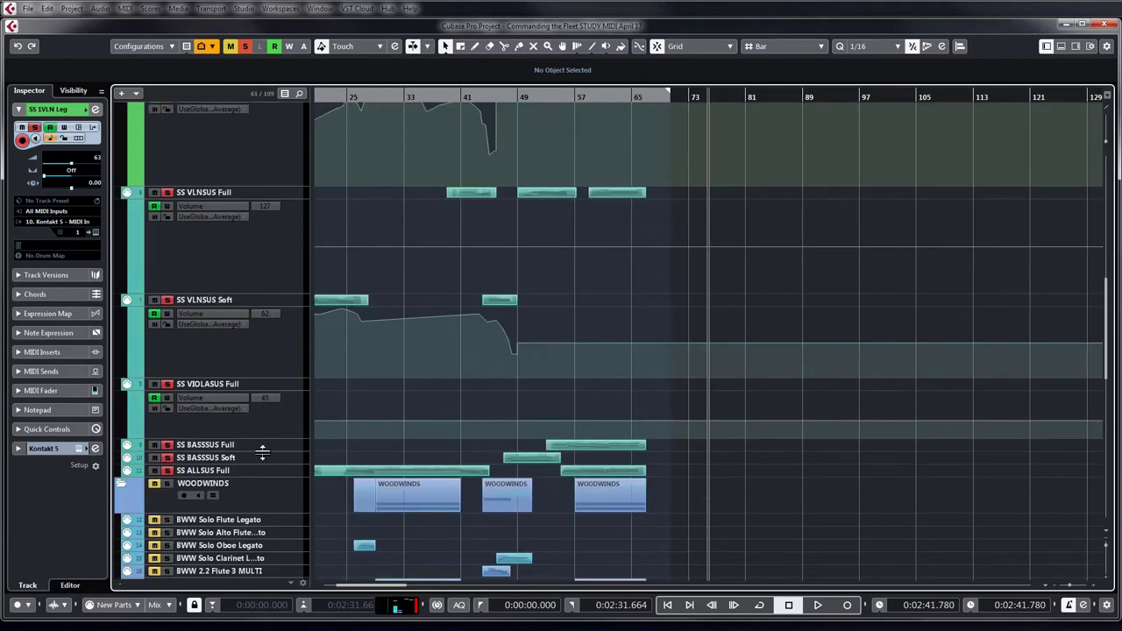
- Show the Volume automation lanes of the SS BASSSUS Full, SS BASSSUS Soft and SS ALLSUS Full tracks
{"action": "left_click", "coordinate": [127, 460]}
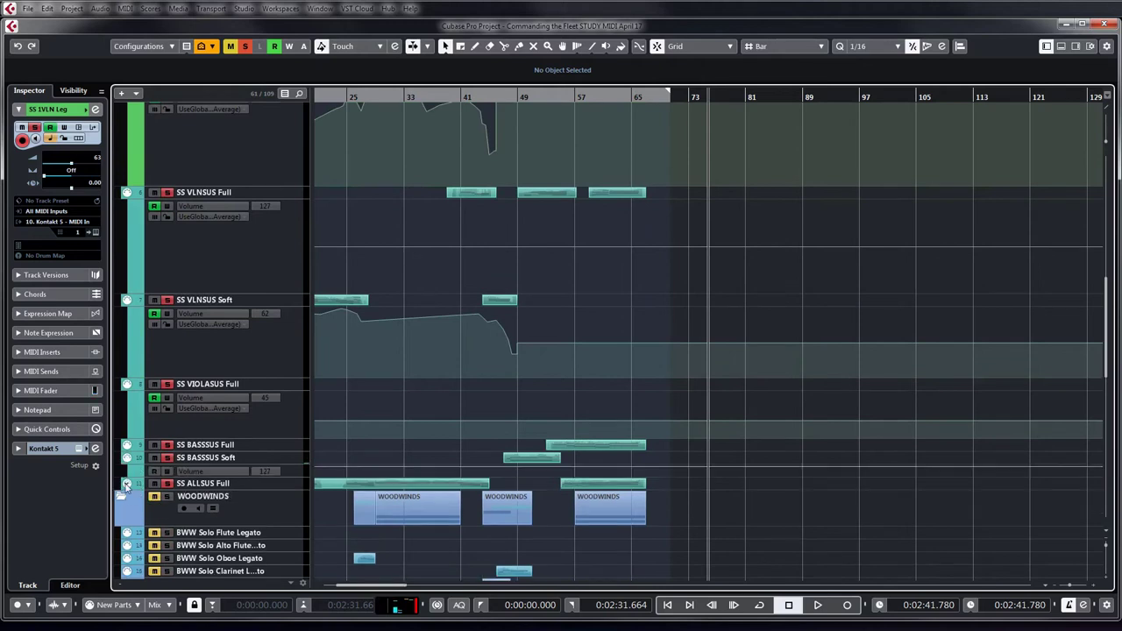
{"action": "left_click", "coordinate": [127, 484]}
{"action": "left_click", "coordinate": [127, 447]}
{"action": "scroll", "coordinate": [526, 395], "scroll_direction": "down", "scroll_amount": 3}
- Examine the string tracks' volume curves across the whole timeline, and closely around bars 55 to 97 on the top three tracks
{"action": "key", "text": "g"}
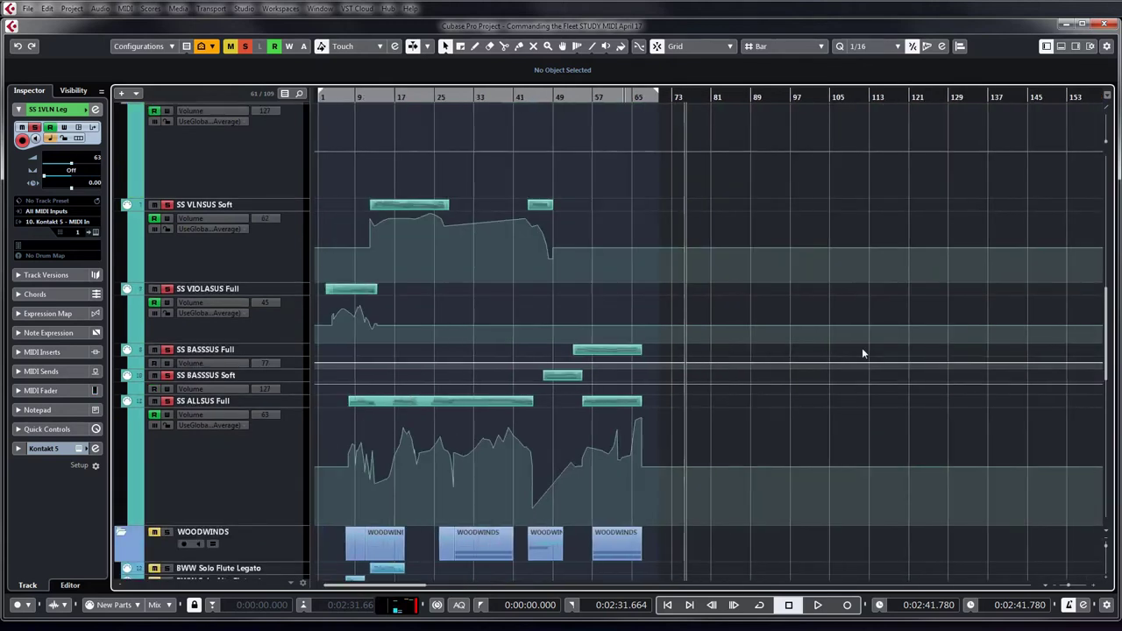
{"action": "key", "text": "g"}
{"action": "scroll", "coordinate": [771, 327], "scroll_direction": "up", "scroll_amount": 20}
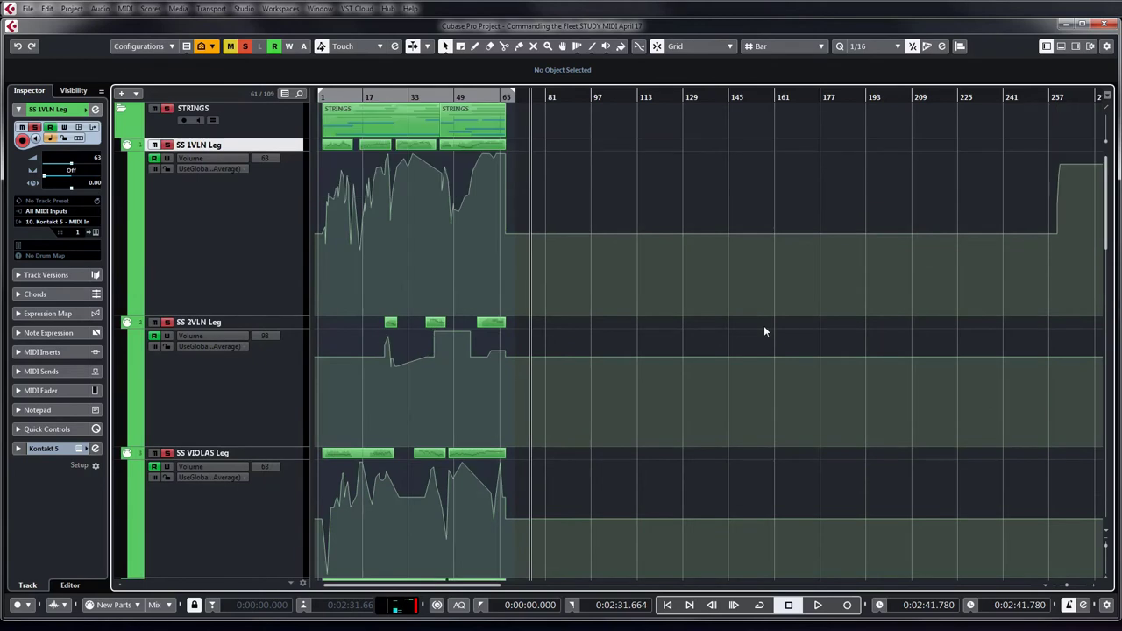
{"action": "key", "text": "h"}
{"action": "key", "text": "h"}
{"action": "key", "text": "h"}
{"action": "key", "text": "h"}
{"action": "key", "text": "h"}
{"action": "key", "text": "h"}
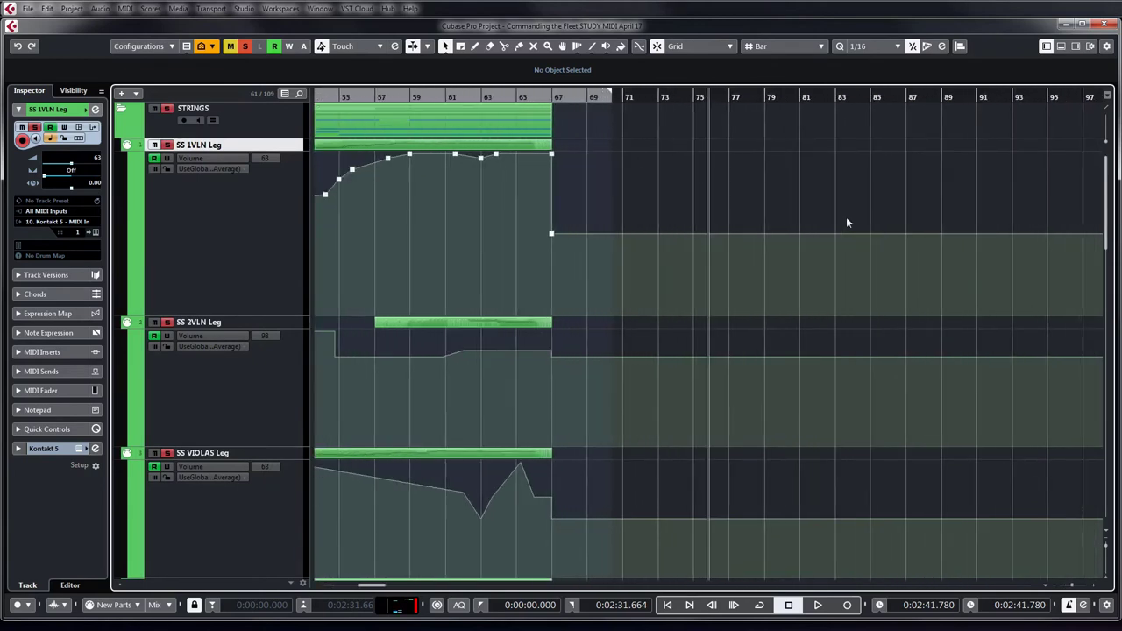
- Raise the SS 1VLN Leg volume automation to 98 at bar 73 and record a MIDI part on that track from bar 75 to about bar 80
{"action": "left_click", "coordinate": [694, 98]}
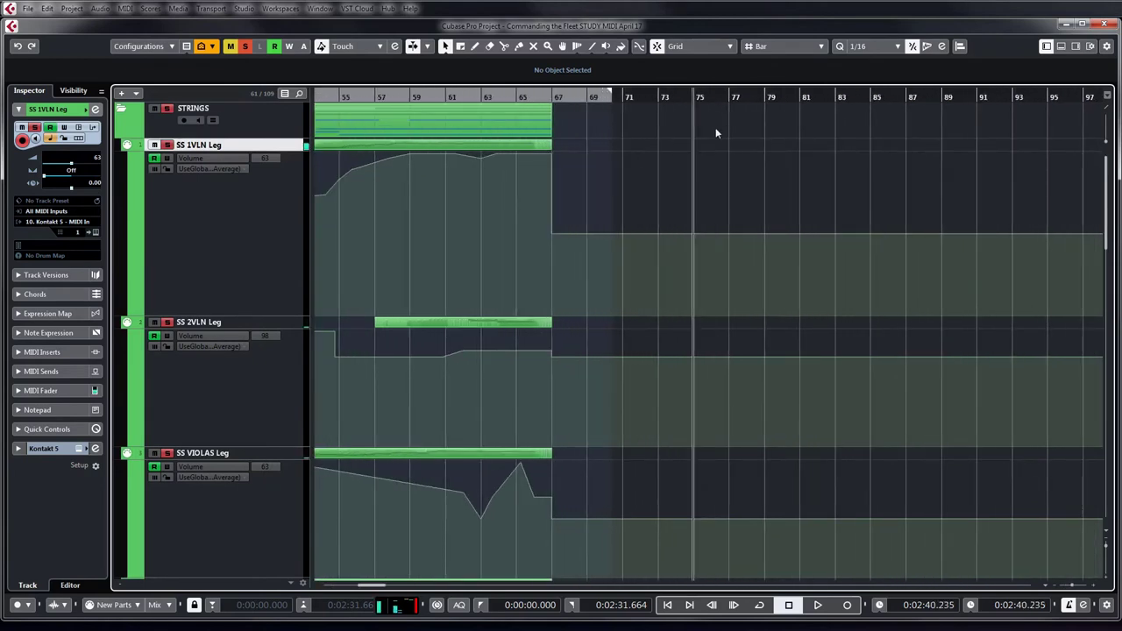
{"action": "left_click", "coordinate": [659, 235]}
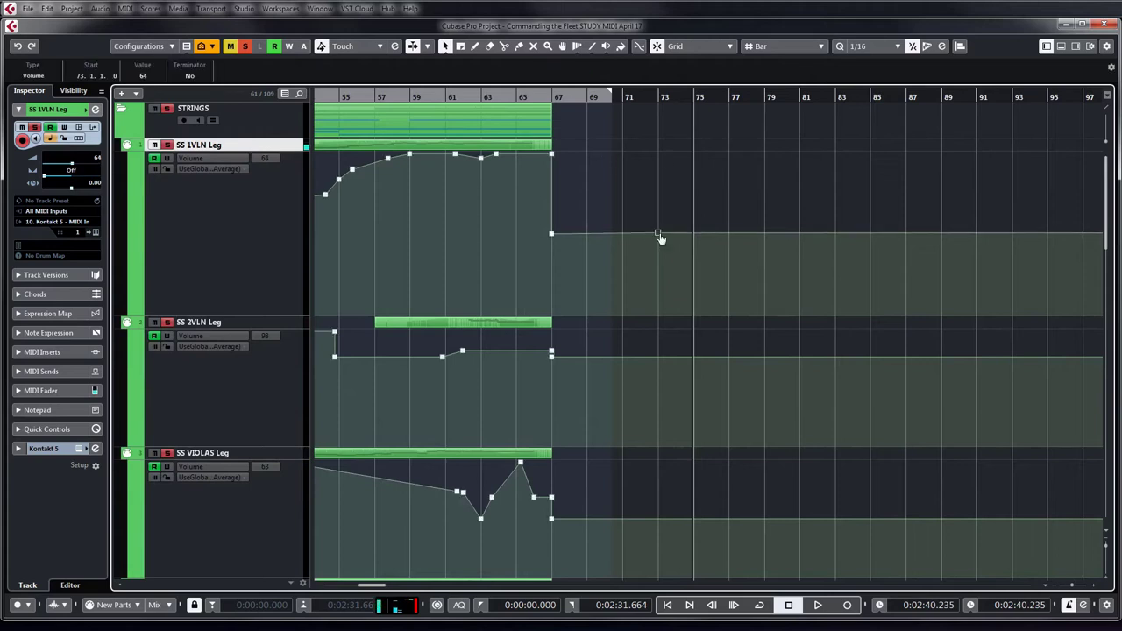
{"action": "left_click_drag", "start_coordinate": [661, 237], "coordinate": [659, 191]}
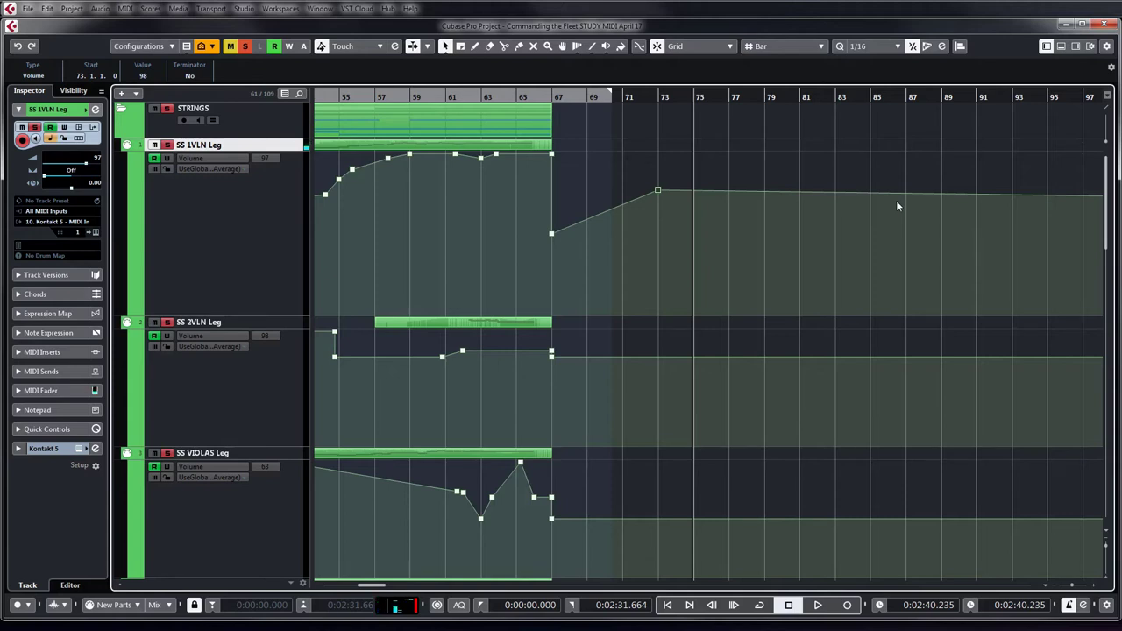
{"action": "key", "text": "KP_Multiply"}
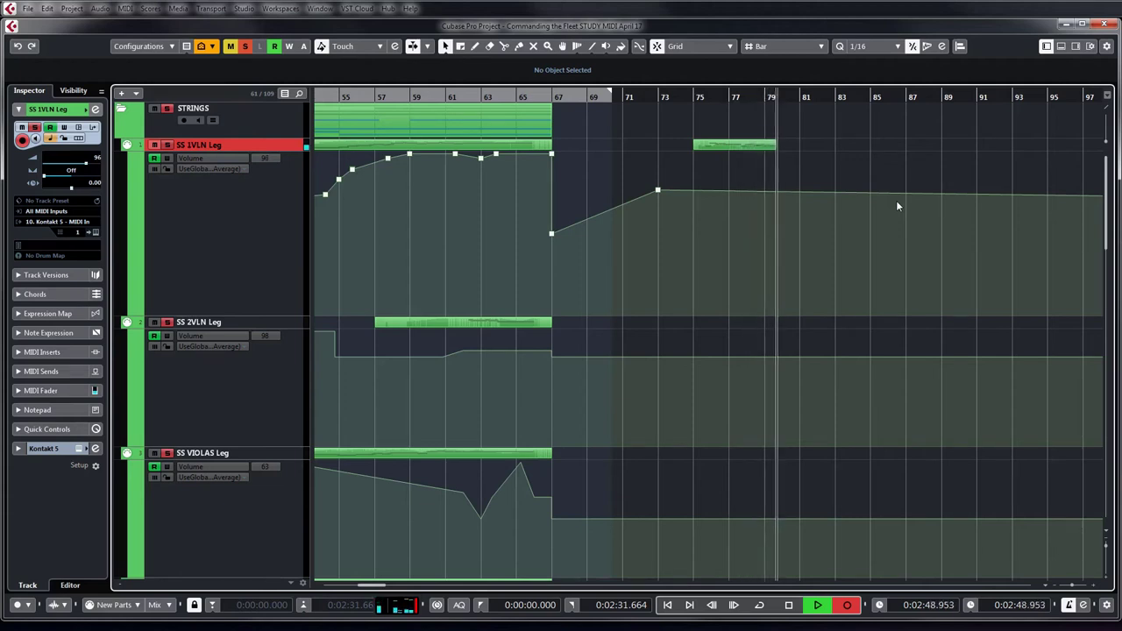
{"action": "key", "text": "space"}
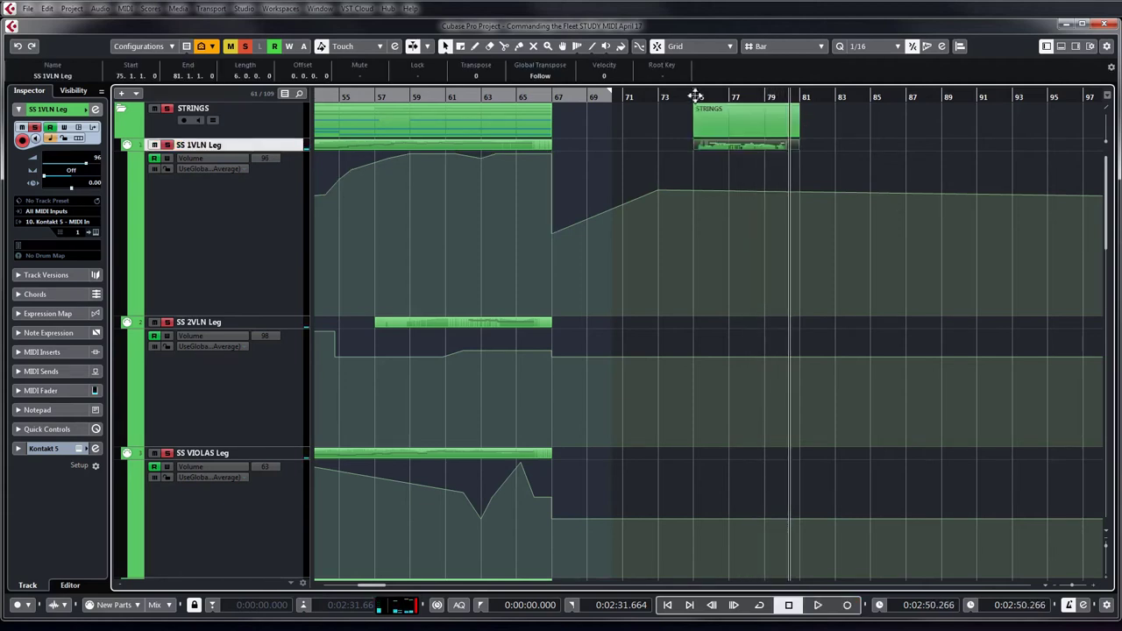
- Record a MIDI part on the SS VLNSUS Full track from bar 75 to about bar 81
{"action": "scroll", "coordinate": [564, 296], "scroll_direction": "down", "scroll_amount": 3}
{"action": "scroll", "coordinate": [563, 292], "scroll_direction": "down", "scroll_amount": 9}
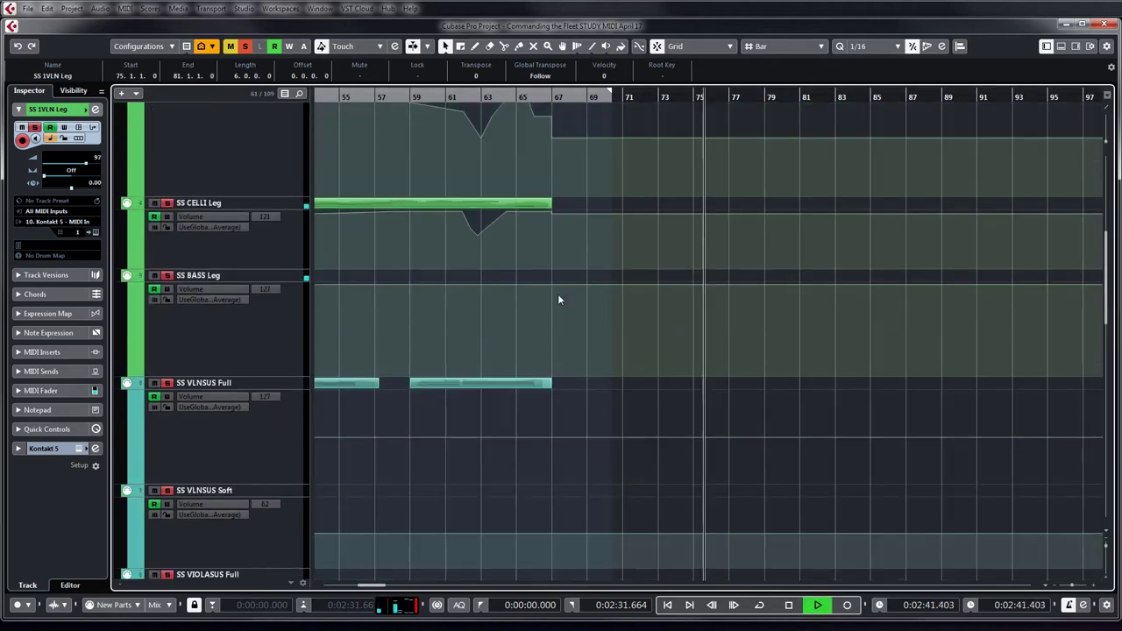
{"action": "key", "text": "space"}
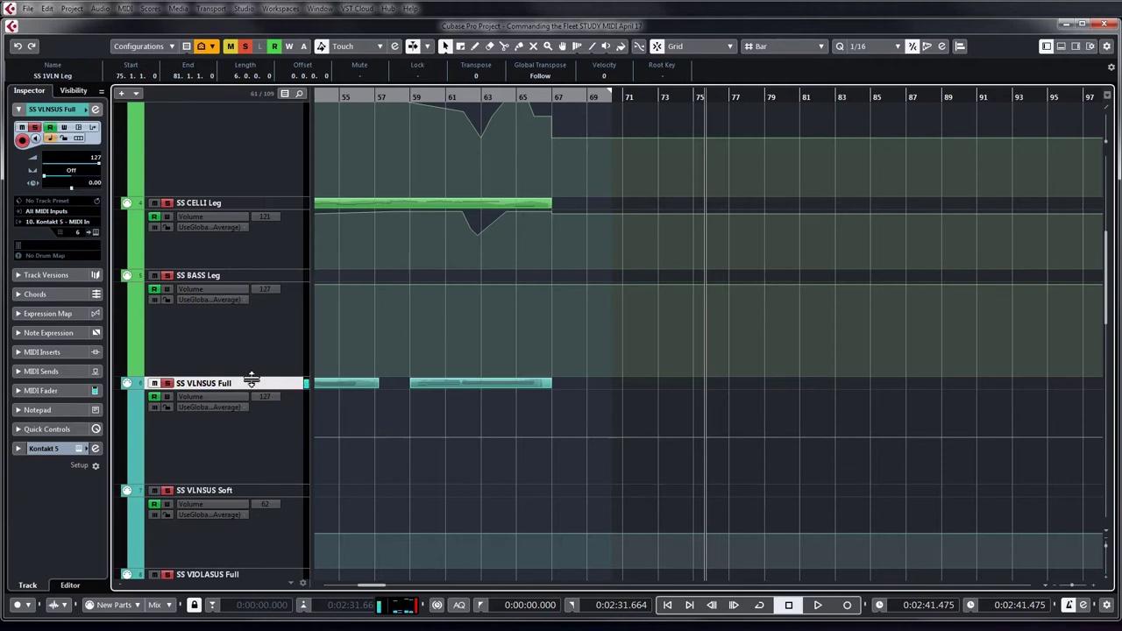
{"action": "scroll", "coordinate": [869, 228], "scroll_direction": "up", "scroll_amount": 10}
{"action": "key", "text": "KP_Multiply"}
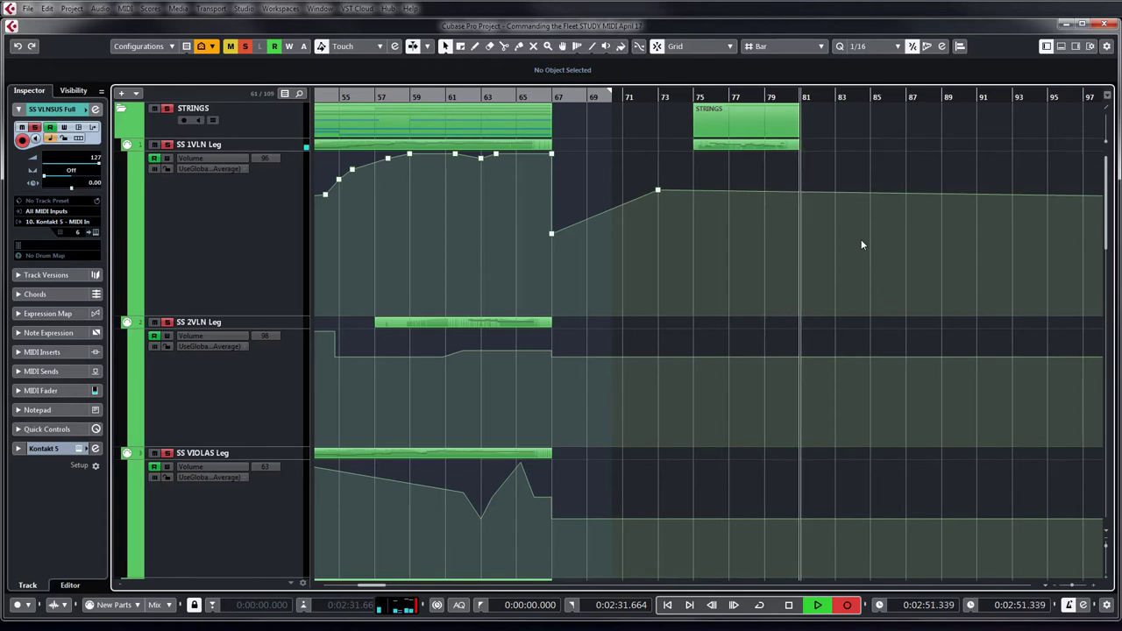
{"action": "key", "text": "space"}
- Select the SS VIOLASUS Full track and raise its volume automation to 111 at bar 73
{"action": "scroll", "coordinate": [702, 206], "scroll_direction": "down", "scroll_amount": 6}
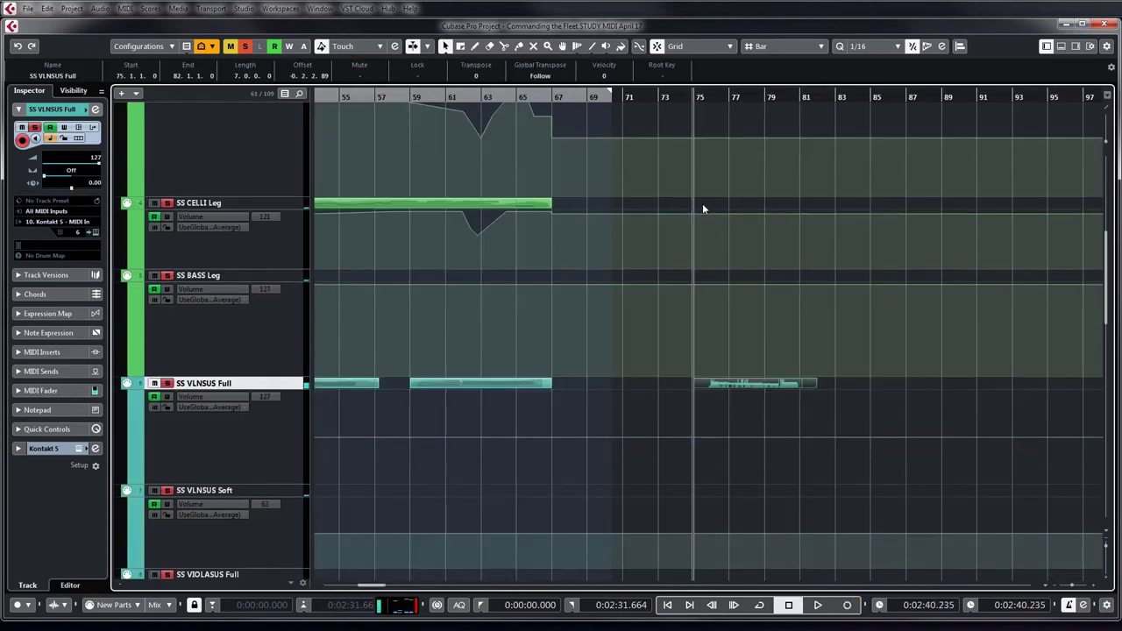
{"action": "scroll", "coordinate": [380, 450], "scroll_direction": "down", "scroll_amount": 3}
{"action": "scroll", "coordinate": [380, 451], "scroll_direction": "down", "scroll_amount": 3}
{"action": "scroll", "coordinate": [375, 449], "scroll_direction": "up", "scroll_amount": 3}
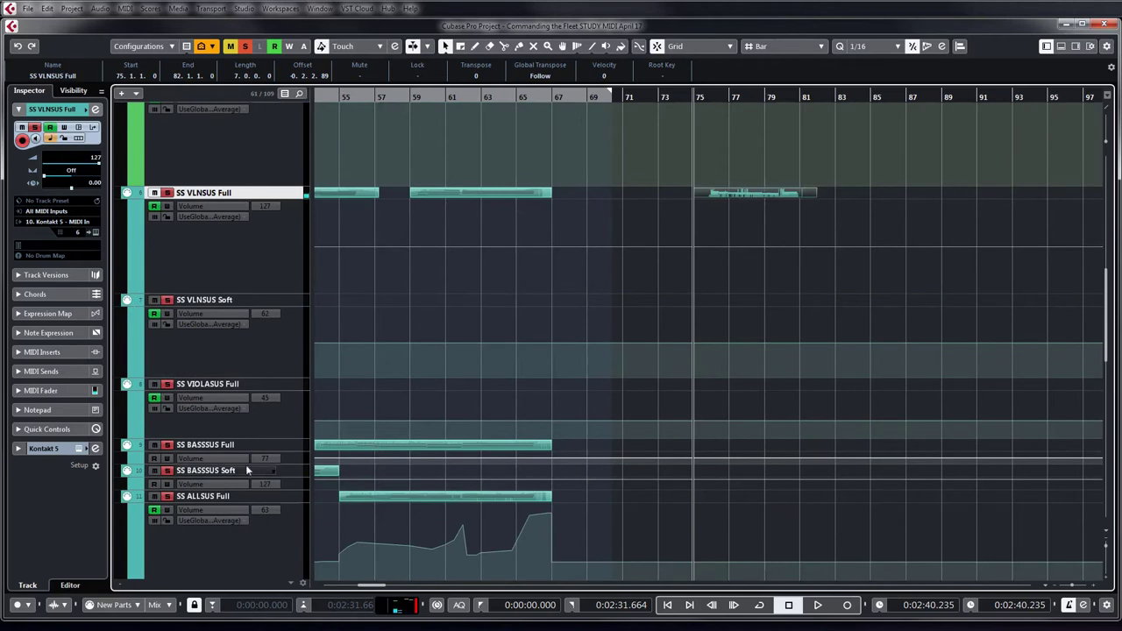
{"action": "scroll", "coordinate": [424, 334], "scroll_direction": "up", "scroll_amount": 6}
{"action": "scroll", "coordinate": [424, 333], "scroll_direction": "down", "scroll_amount": 3}
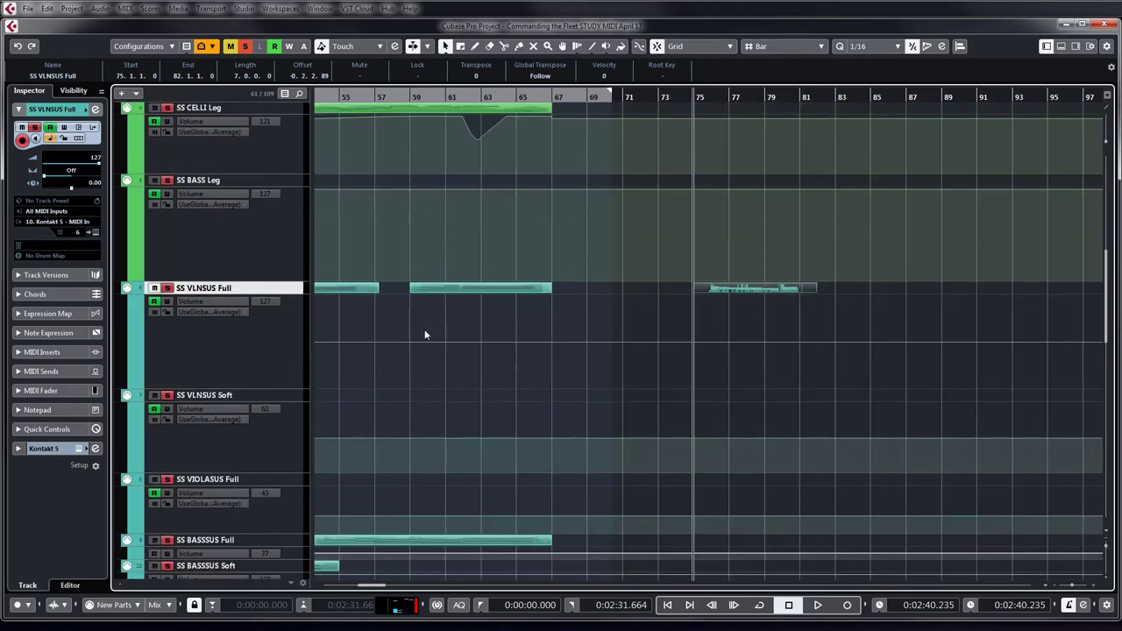
{"action": "scroll", "coordinate": [425, 334], "scroll_direction": "down", "scroll_amount": 3}
{"action": "scroll", "coordinate": [438, 390], "scroll_direction": "down", "scroll_amount": 3}
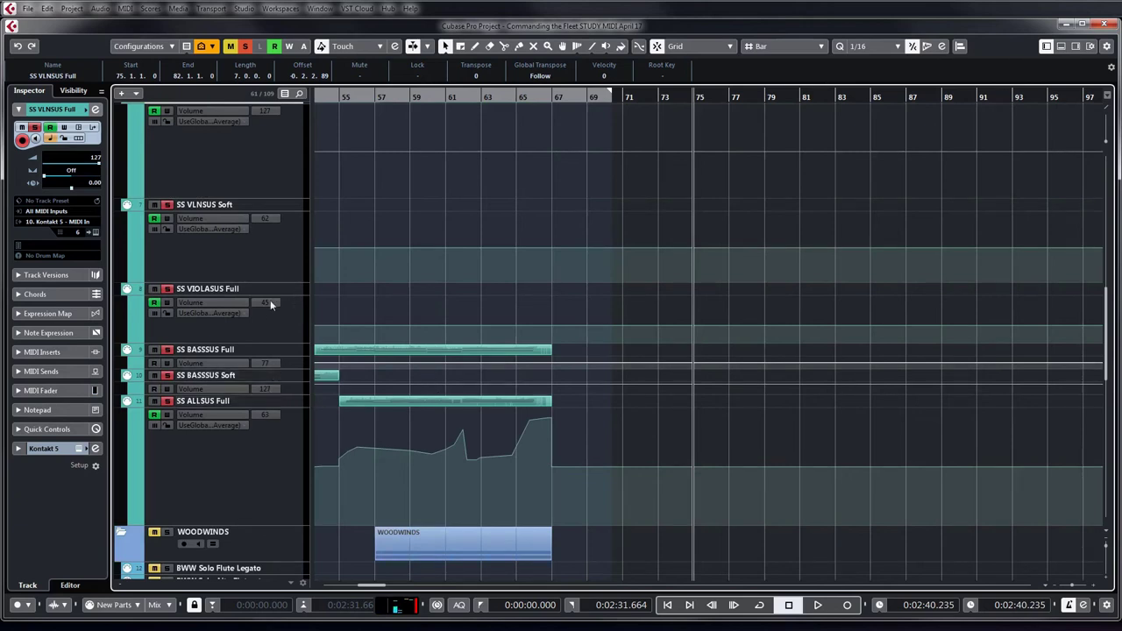
{"action": "scroll", "coordinate": [358, 312], "scroll_direction": "up", "scroll_amount": 3}
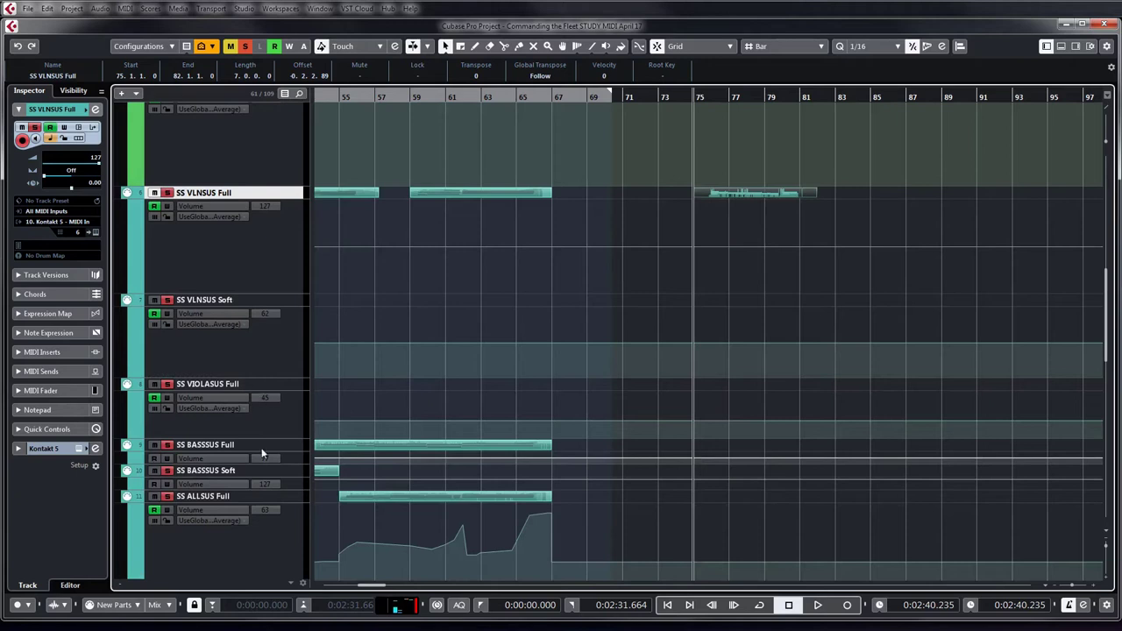
{"action": "left_click", "coordinate": [250, 383]}
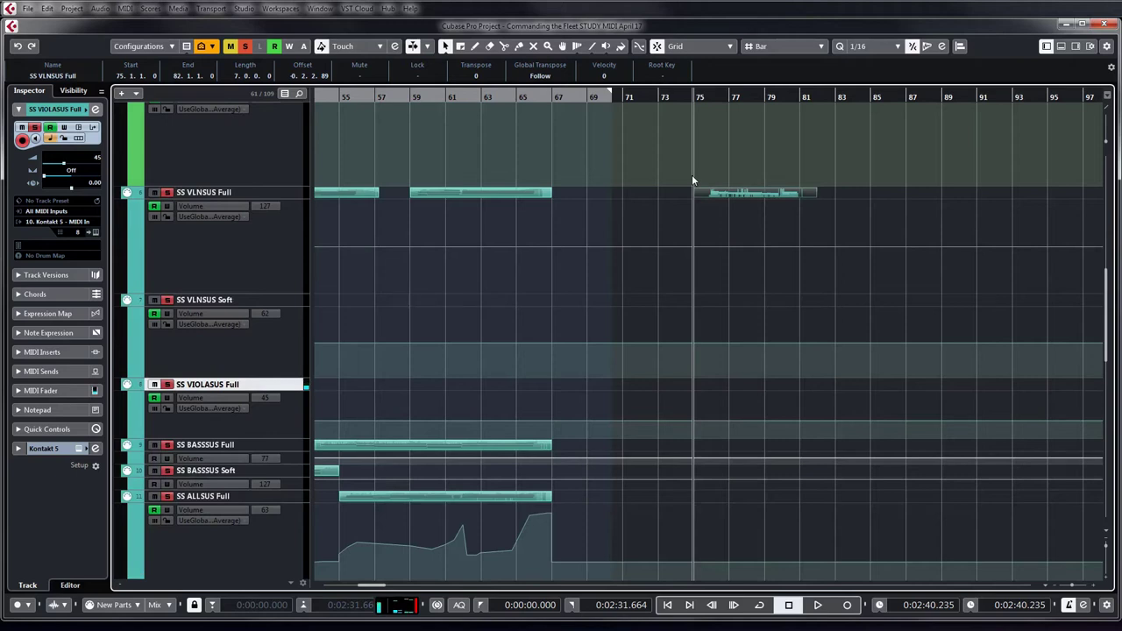
{"action": "left_click_drag", "start_coordinate": [629, 421], "coordinate": [658, 399]}
- Record a MIDI part on the SS CELLI Leg track from bar 74 to about bar 81
{"action": "left_click", "coordinate": [676, 97]}
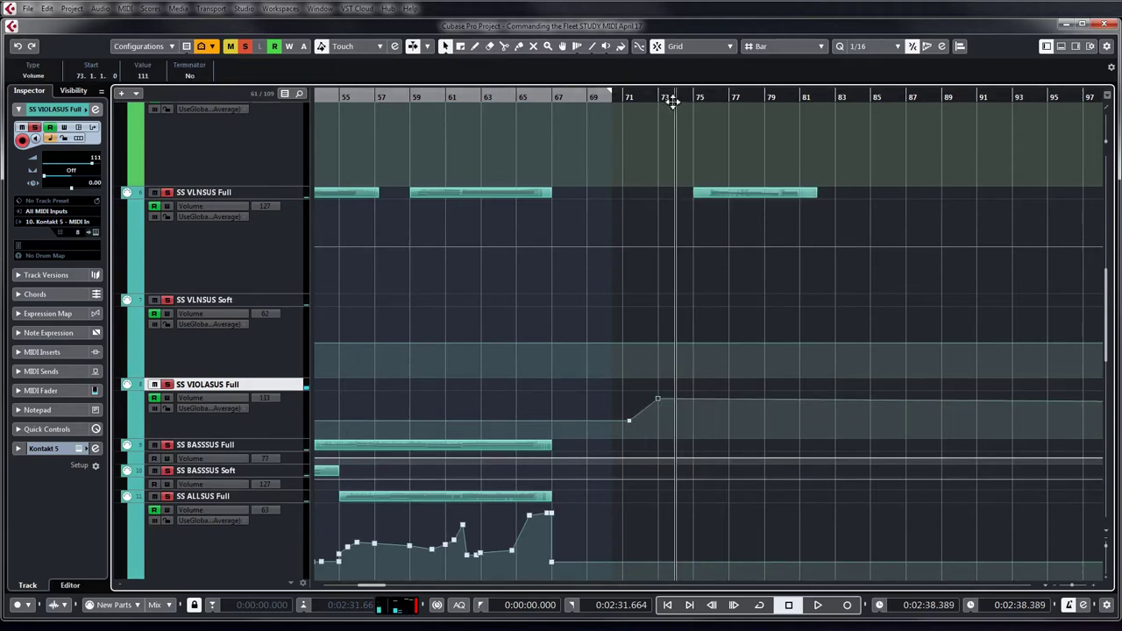
{"action": "scroll", "coordinate": [359, 284], "scroll_direction": "up", "scroll_amount": 6}
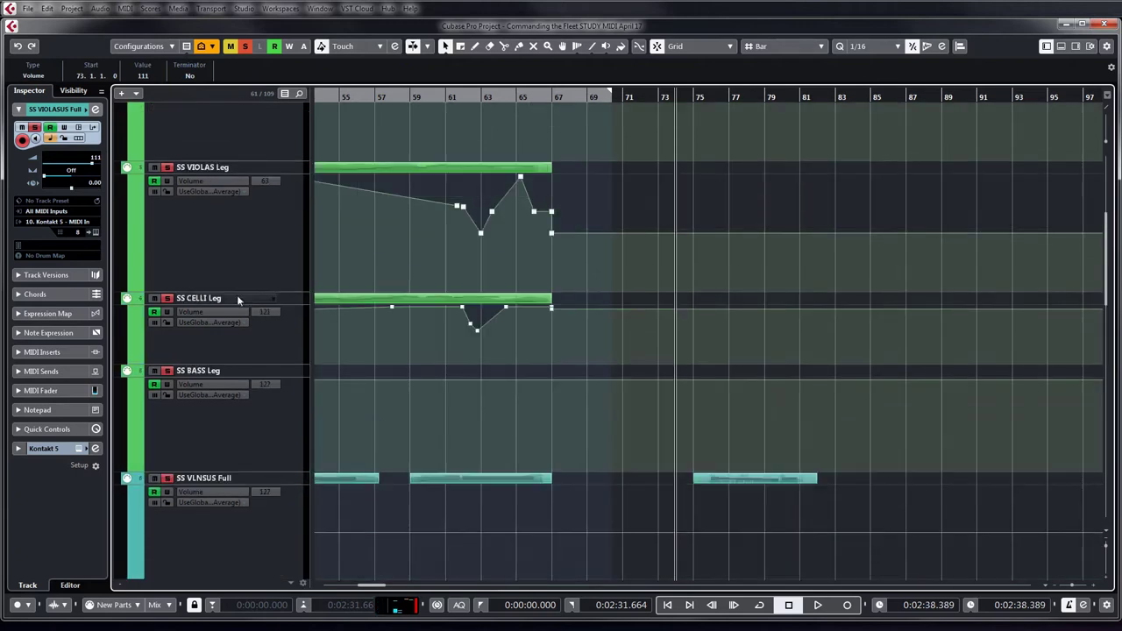
{"action": "key", "text": "KP_Multiply"}
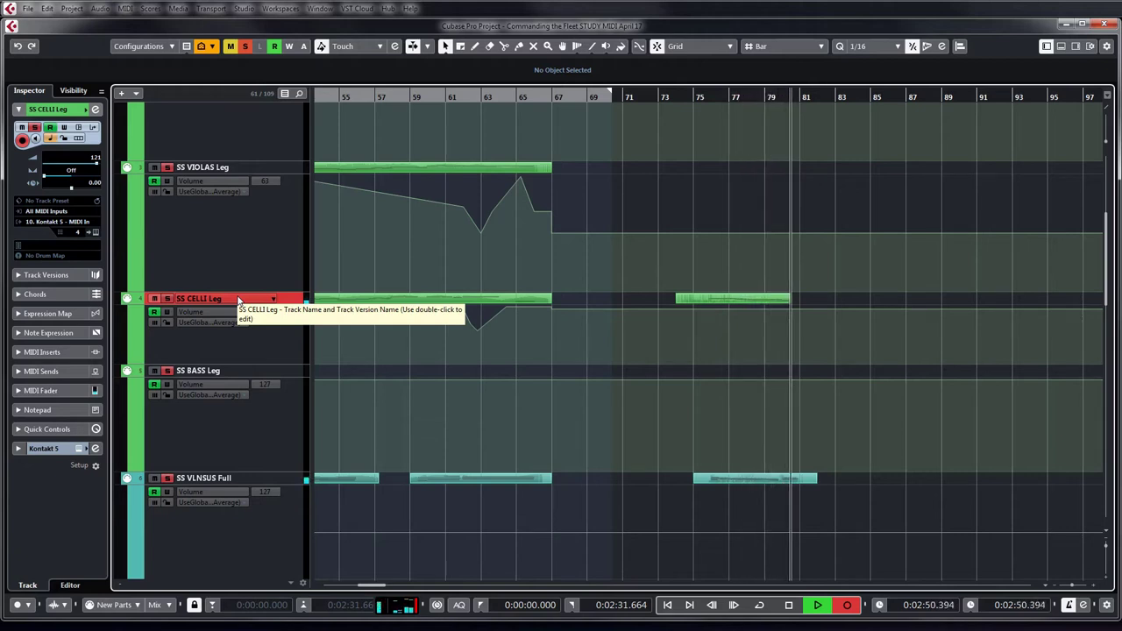
{"action": "key", "text": "space"}
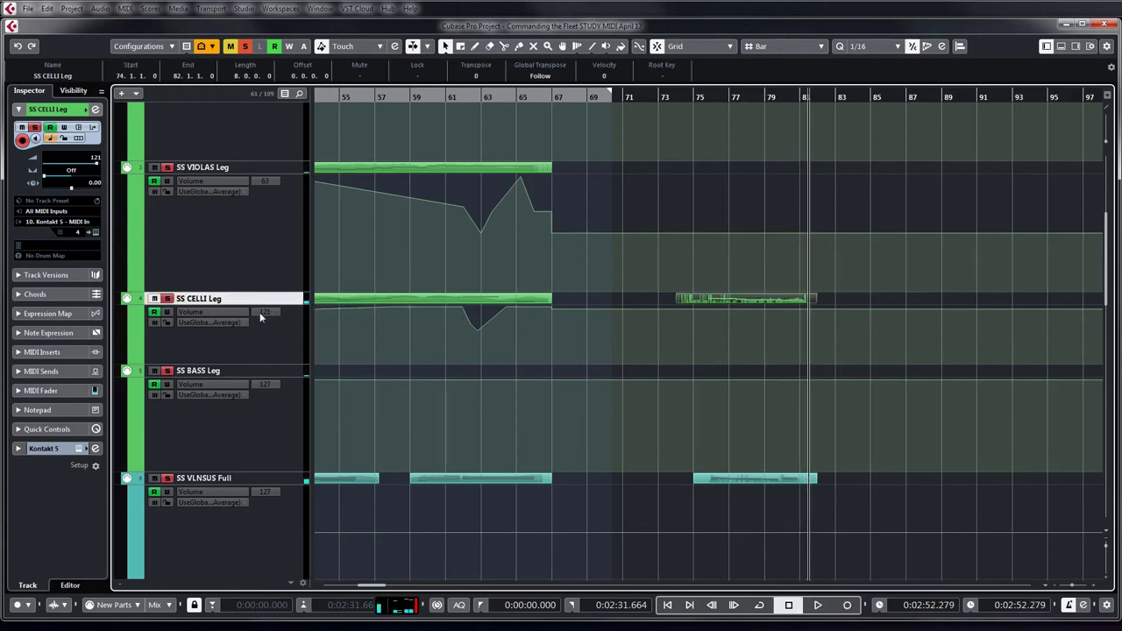
- Raise the SS VIOLAS Leg volume automation to about 85 at bar 75 and record a MIDI part on it from there to about bar 84
{"action": "left_click", "coordinate": [679, 103]}
{"action": "scroll", "coordinate": [574, 289], "scroll_direction": "down", "scroll_amount": 3}
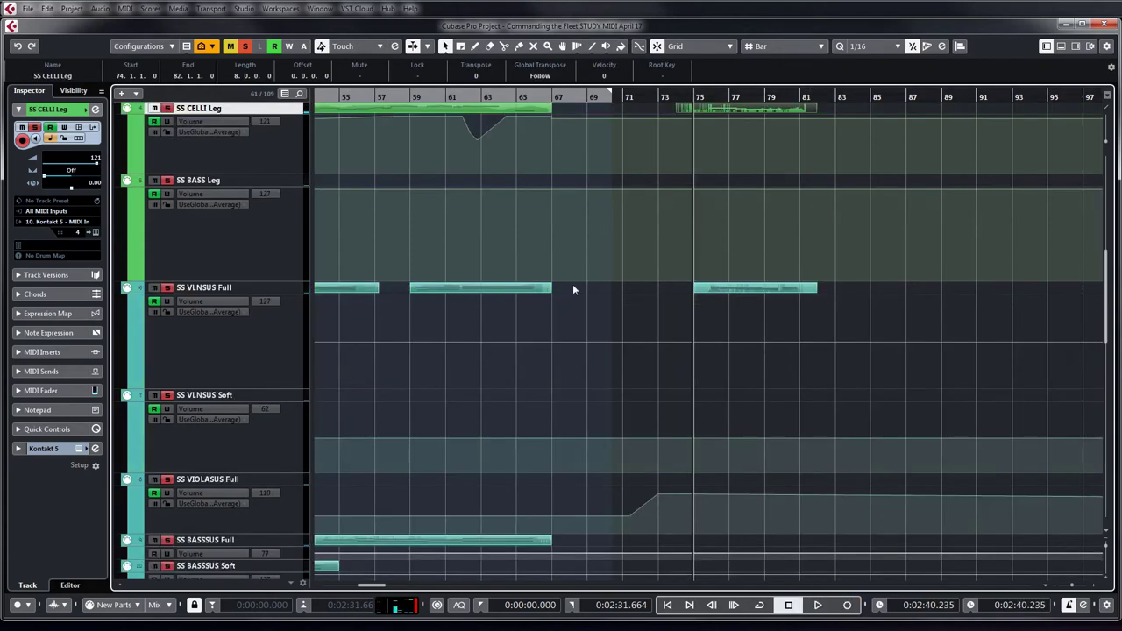
{"action": "scroll", "coordinate": [249, 190], "scroll_direction": "up", "scroll_amount": 3}
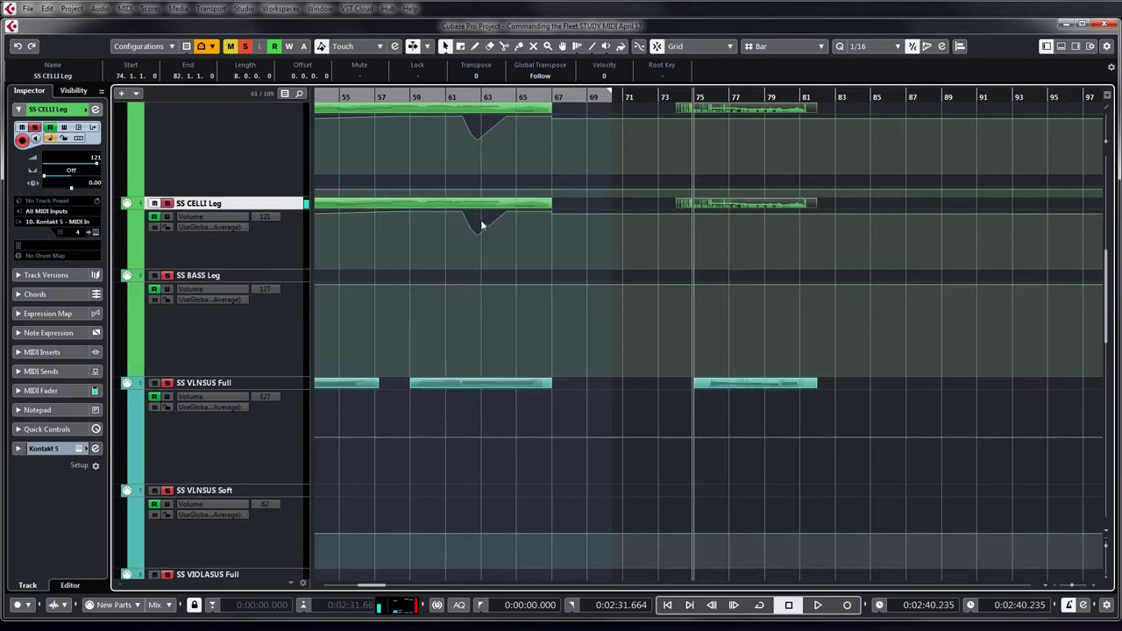
{"action": "left_click", "coordinate": [242, 172]}
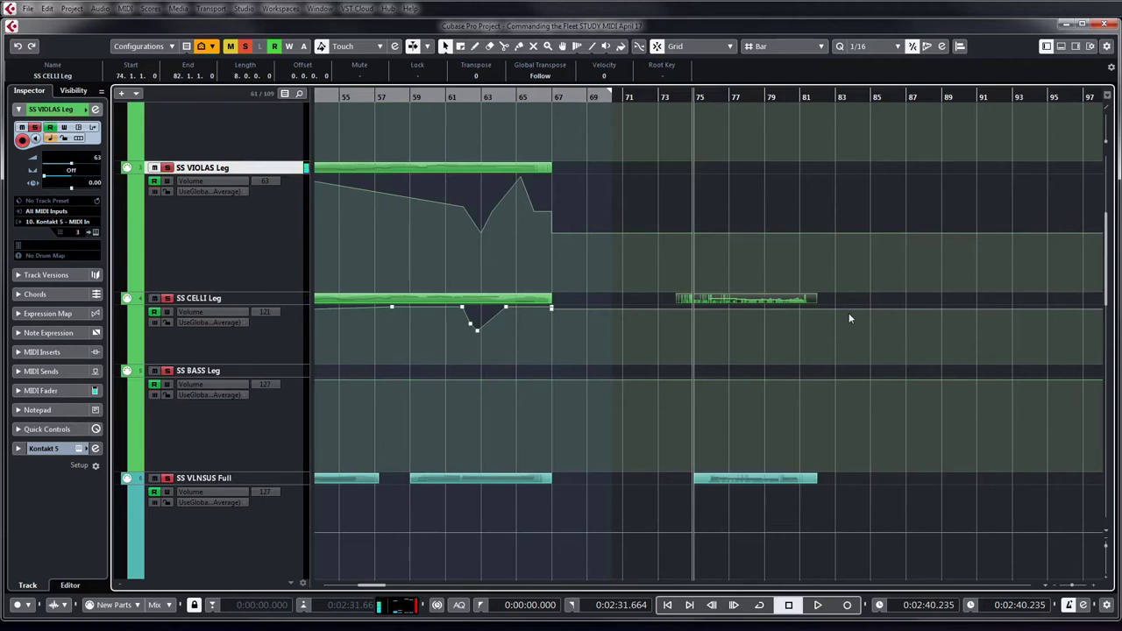
{"action": "left_click", "coordinate": [648, 234]}
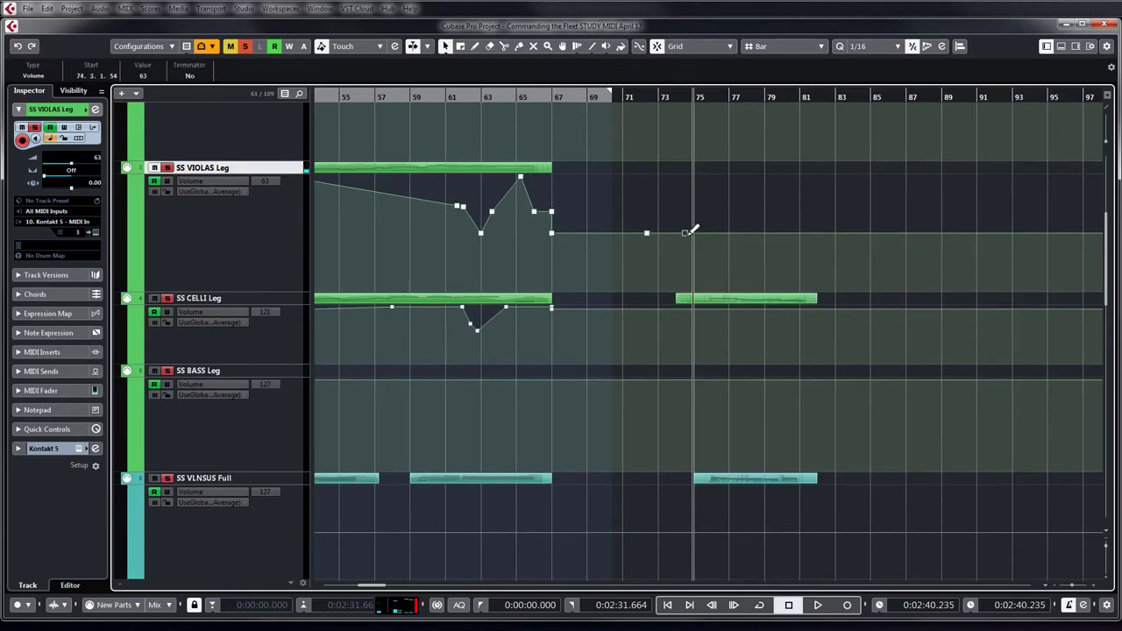
{"action": "left_click_drag", "start_coordinate": [690, 232], "coordinate": [693, 215]}
{"action": "key", "text": "KP_Multiply"}
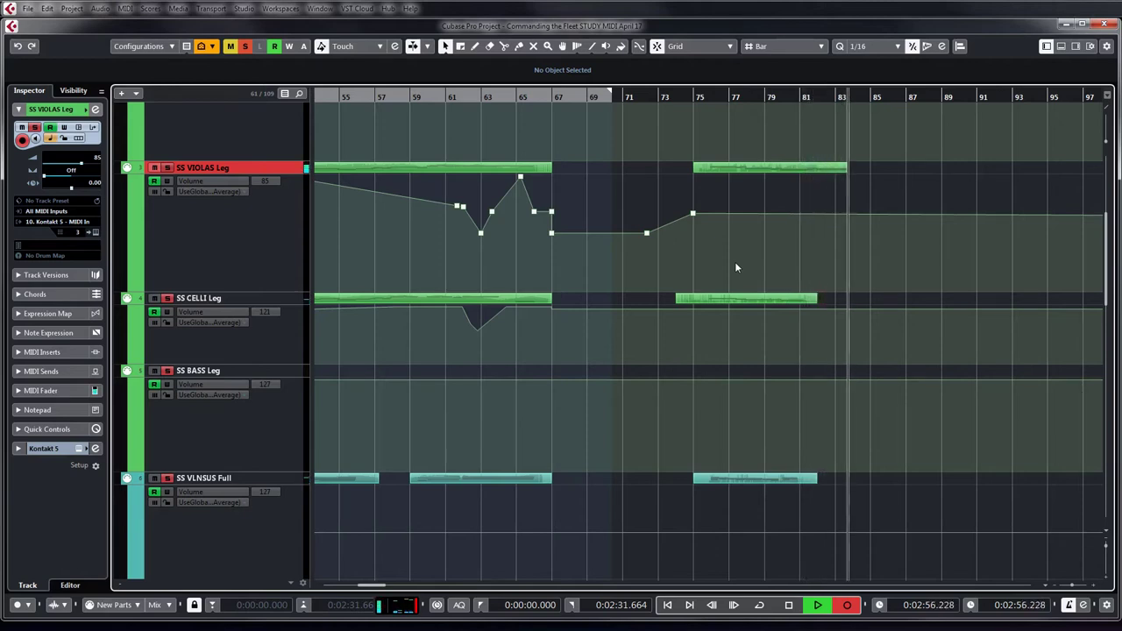
{"action": "key", "text": "space"}
- Open the newly recorded string parts together in the Key Editor, play them from about bar 78 and frame their notes
{"action": "left_click_drag", "start_coordinate": [875, 514], "coordinate": [728, 168]}
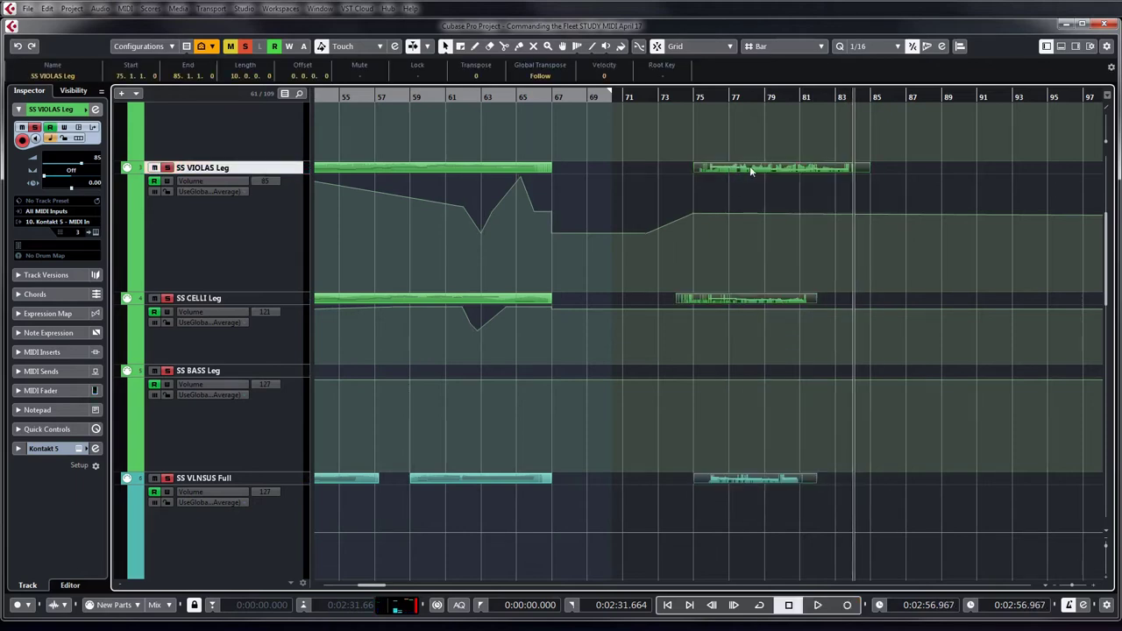
{"action": "double_click", "coordinate": [750, 168]}
{"action": "left_click", "coordinate": [233, 245]}
{"action": "key", "text": "space"}
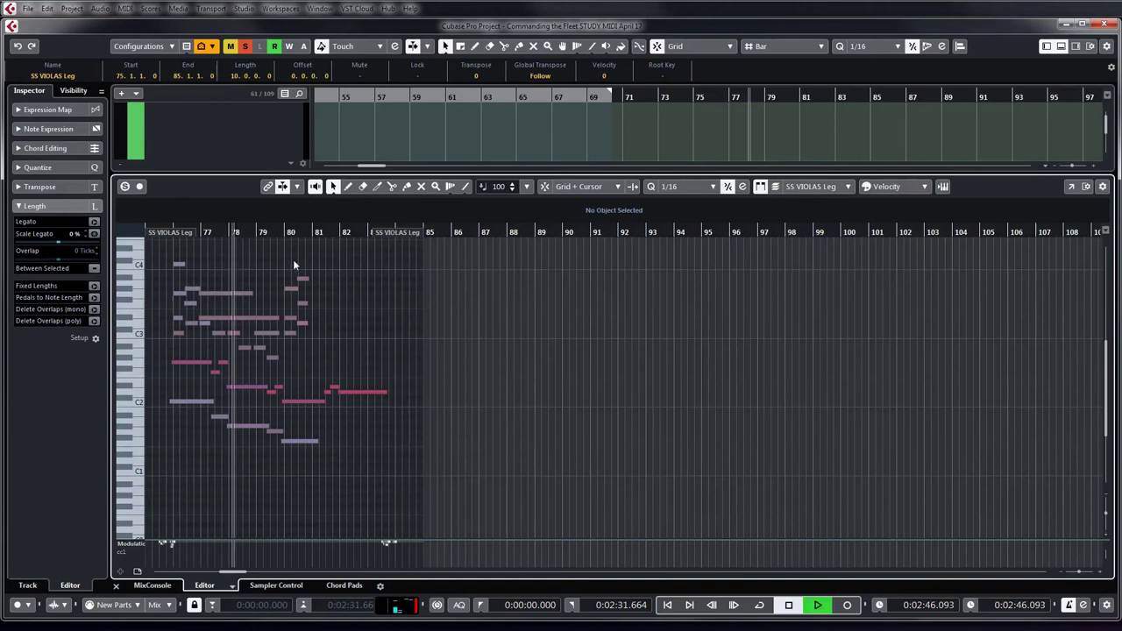
{"action": "key", "text": "shift+f"}
{"action": "key", "text": "h"}
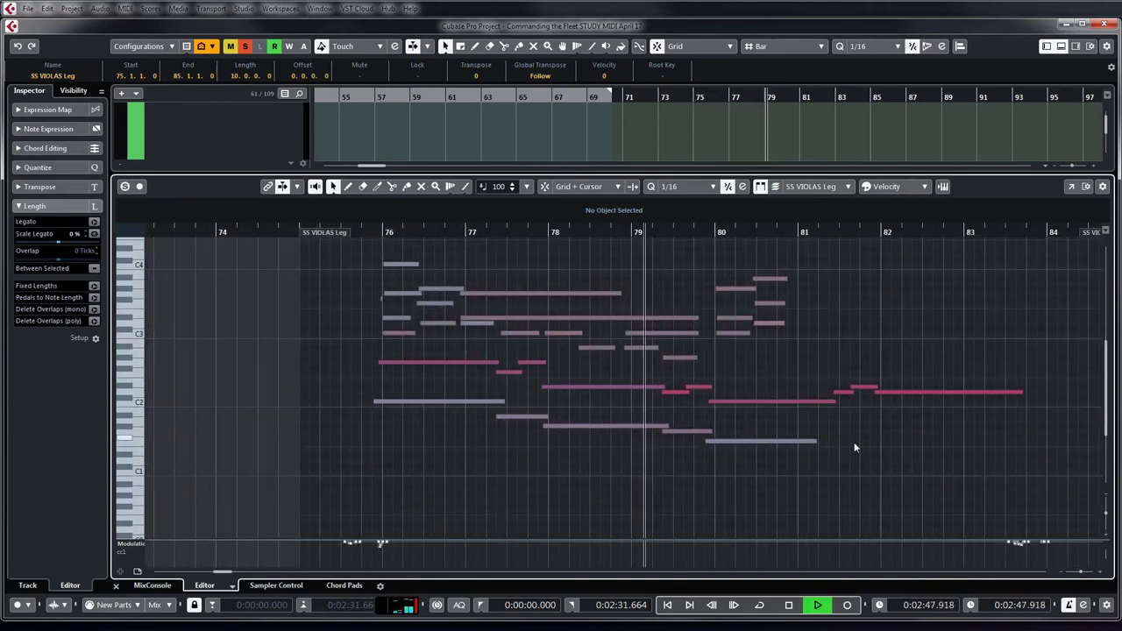
- Lengthen the SS CELLI Leg F1 note at bar 80 to about bar 82 and copy it a whole tone higher directly after it
{"action": "left_click_drag", "start_coordinate": [818, 444], "coordinate": [874, 445]}
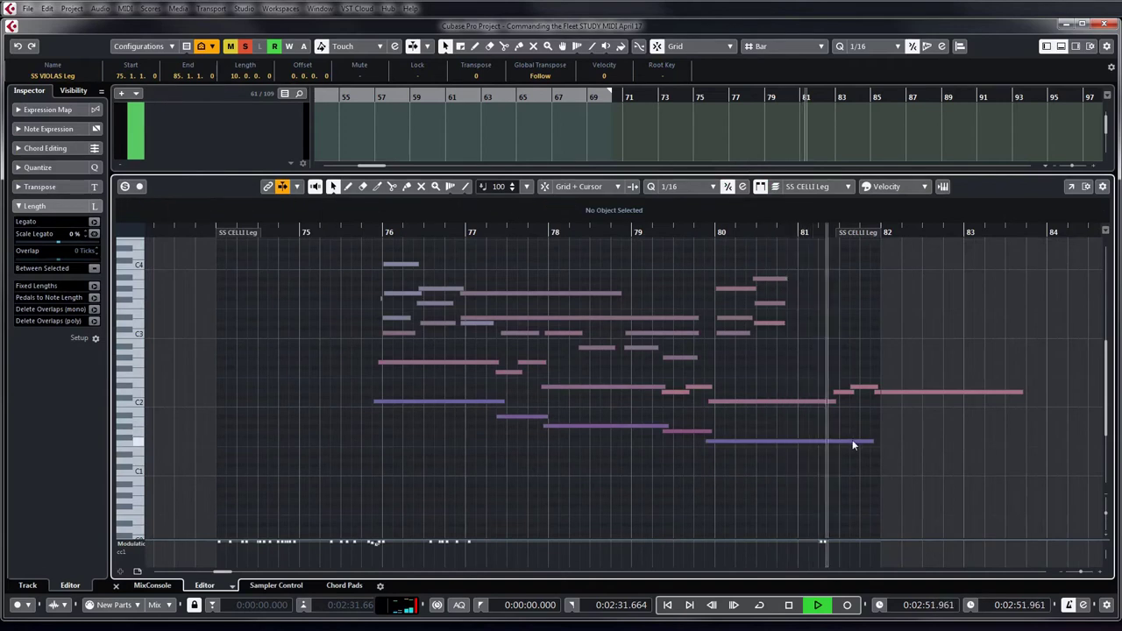
{"action": "left_click", "coordinate": [854, 443]}
{"action": "left_click_drag", "start_coordinate": [868, 442], "coordinate": [892, 433]}
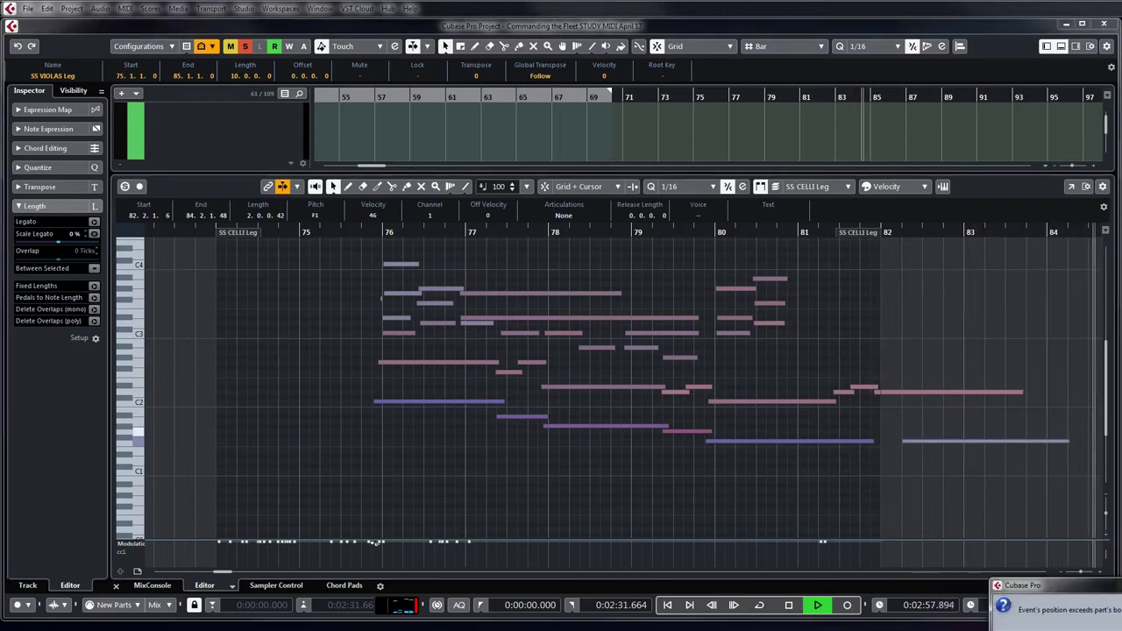
{"action": "left_click", "coordinate": [703, 237]}
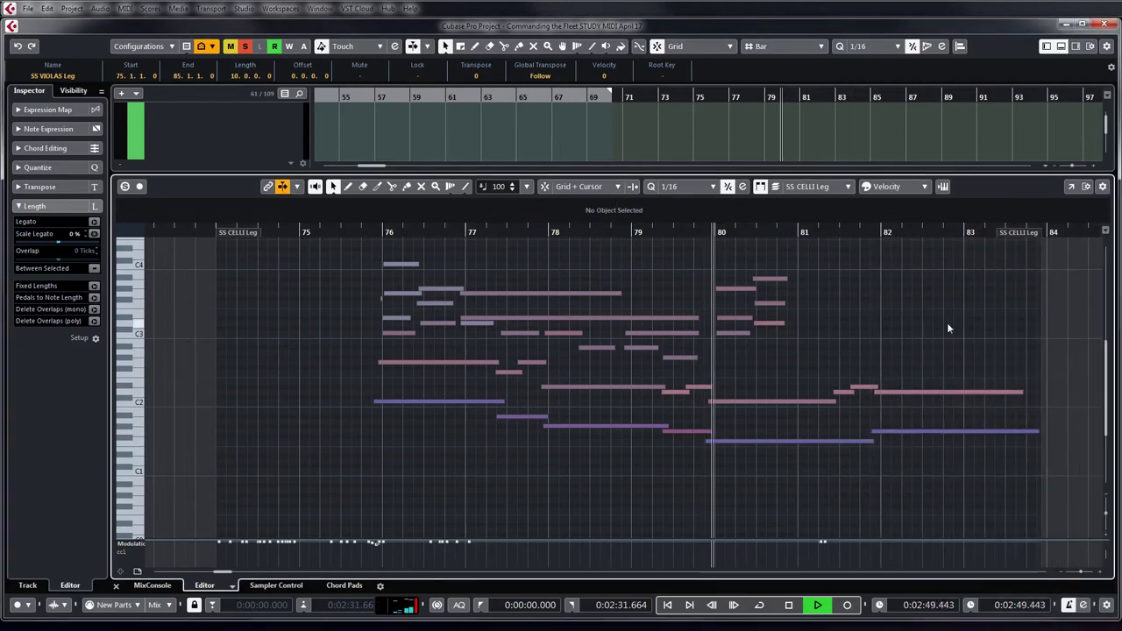
- Shift the first SS VLNSUS Full chord to the start of bar 80 and lengthen the second chord to nearly bar 81
{"action": "left_click_drag", "start_coordinate": [727, 263], "coordinate": [774, 313]}
{"action": "left_click", "coordinate": [710, 235]}
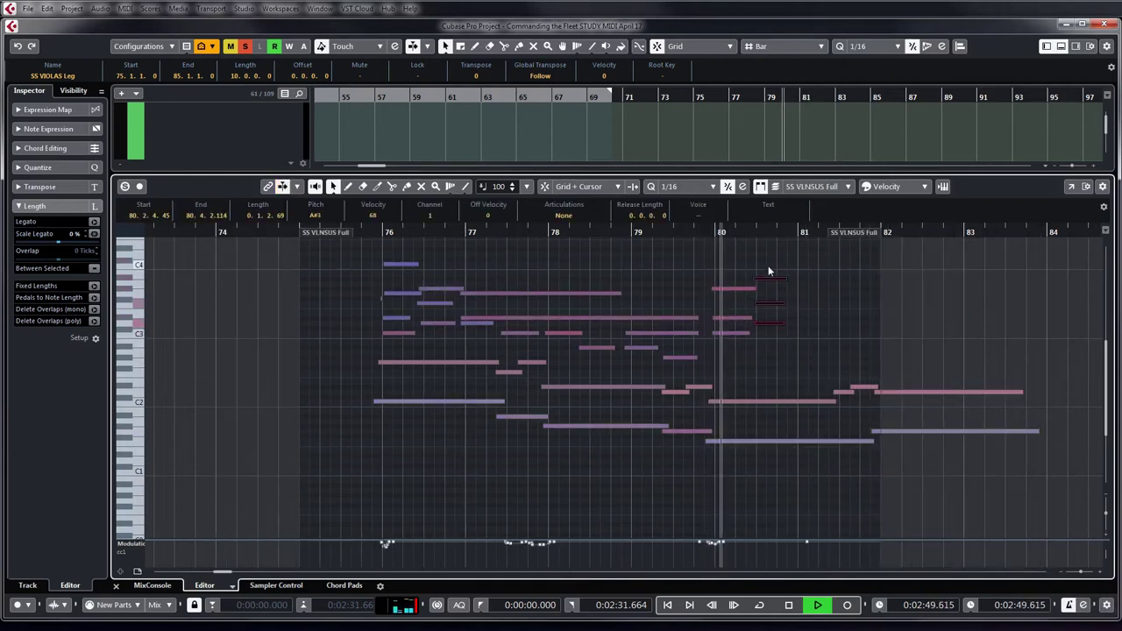
{"action": "left_click_drag", "start_coordinate": [785, 327], "coordinate": [794, 326]}
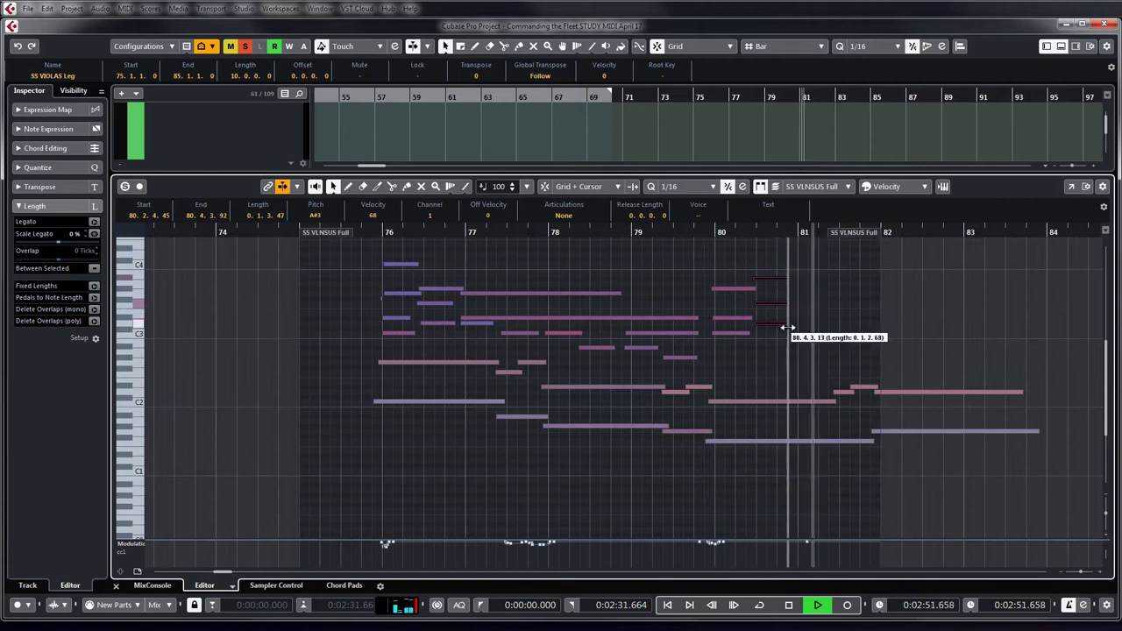
- Copy the first SS VLNSUS Full chord of bar 80 to bar 81 and lengthen the copied notes to about bar 82
{"action": "key", "text": "ctrl+v"}
{"action": "left_click_drag", "start_coordinate": [925, 293], "coordinate": [815, 294]}
{"action": "left_click", "coordinate": [888, 300]}
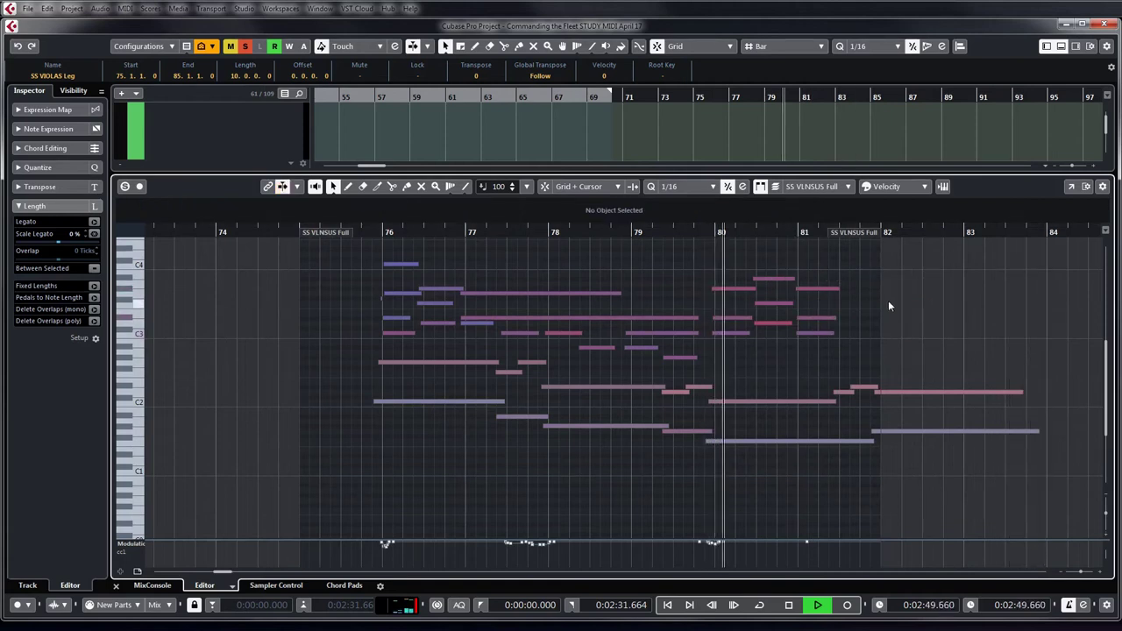
{"action": "left_click_drag", "start_coordinate": [824, 269], "coordinate": [839, 344]}
{"action": "left_click", "coordinate": [838, 344]}
{"action": "key", "text": "space"}
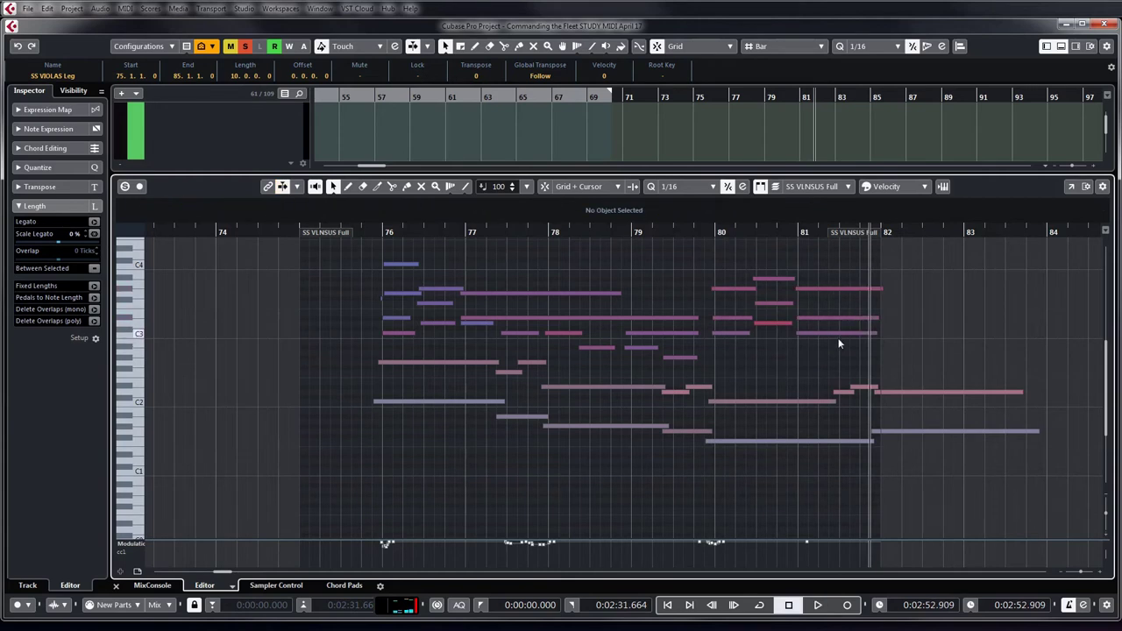
- Shorten the C3 note of the bar 81 chord to half a bar and follow it with a lower note up to bar 82
{"action": "left_click", "coordinate": [834, 290]}
{"action": "left_click", "coordinate": [834, 319]}
{"action": "left_click", "coordinate": [833, 335]}
{"action": "left_click_drag", "start_coordinate": [841, 323], "coordinate": [879, 324]}
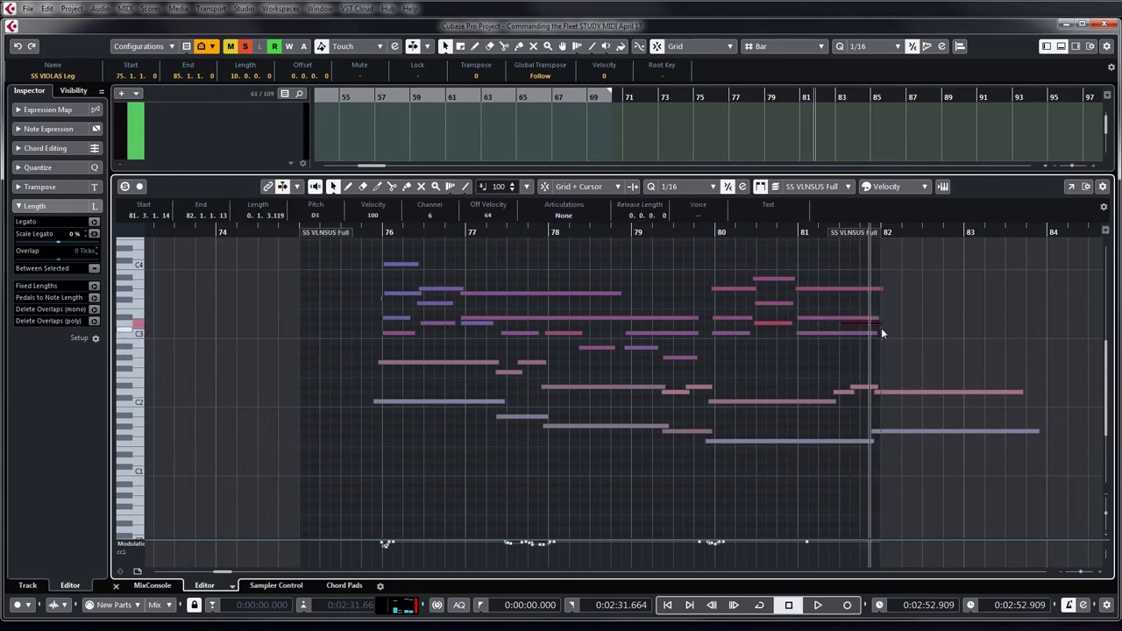
{"action": "left_click_drag", "start_coordinate": [847, 325], "coordinate": [855, 354]}
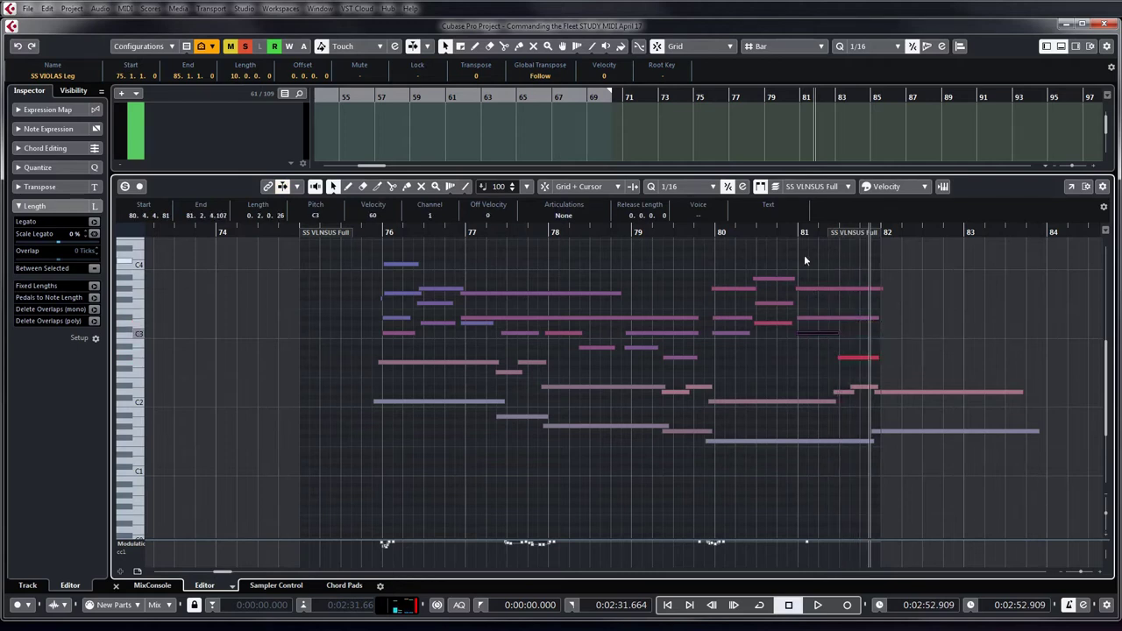
- Play the edited chords through bar 81 and extend the SS VLNSUS Full part to about bar 83.5
{"action": "key", "text": "space"}
{"action": "left_click", "coordinate": [937, 263]}
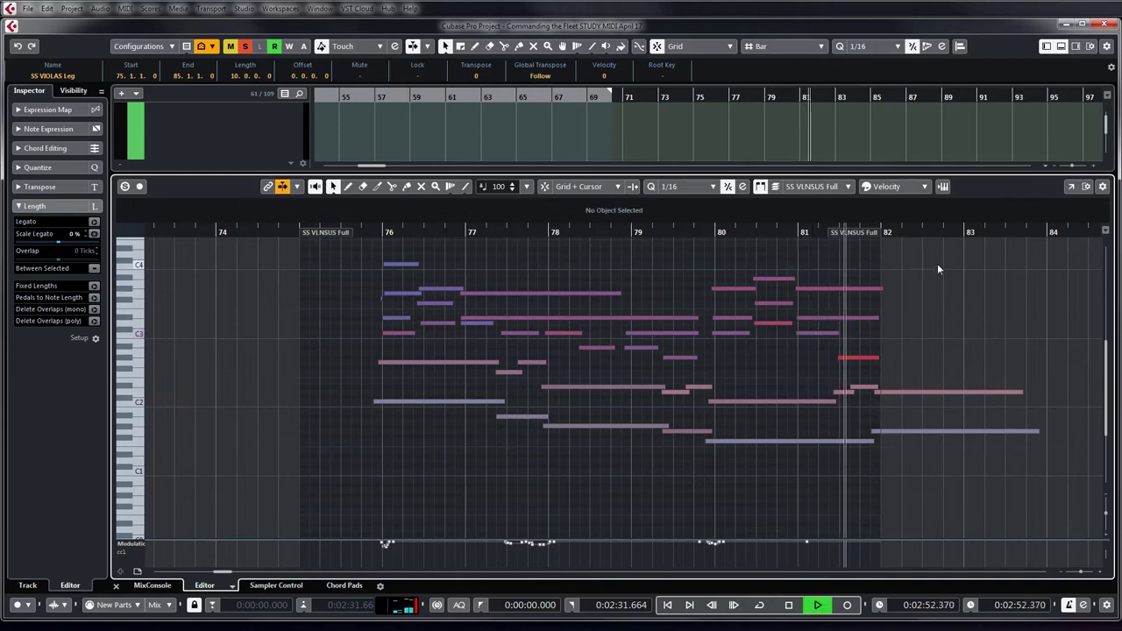
{"action": "key", "text": "space"}
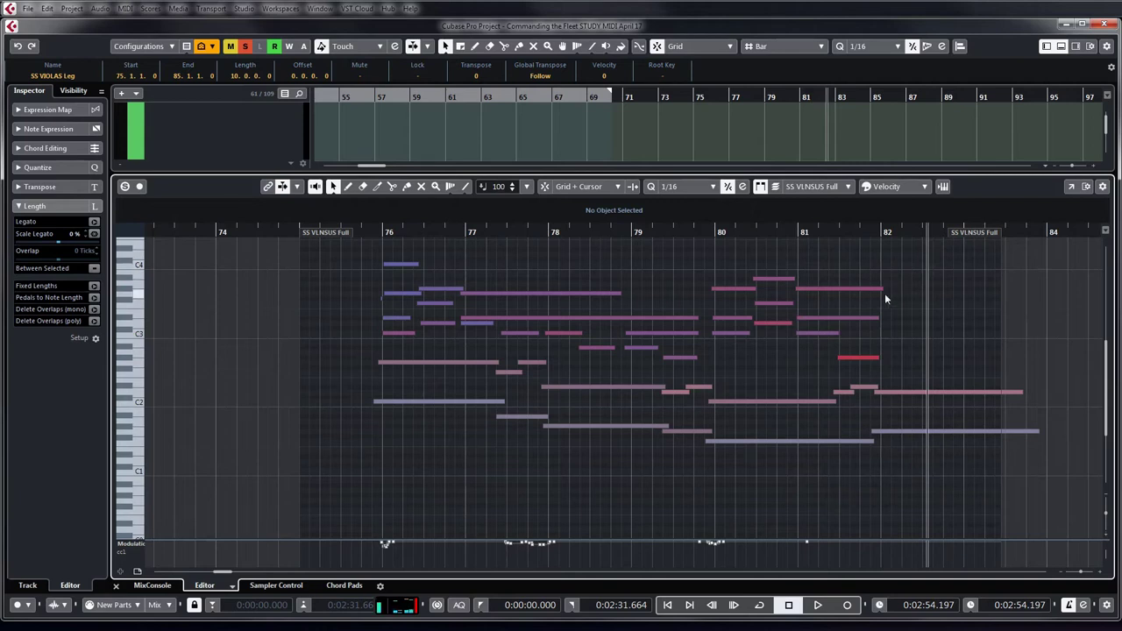
- Record more notes on the SS VLNSUS Full track from bar 81 to about bar 84 and glue the recording to the existing part
{"action": "left_click", "coordinate": [797, 129]}
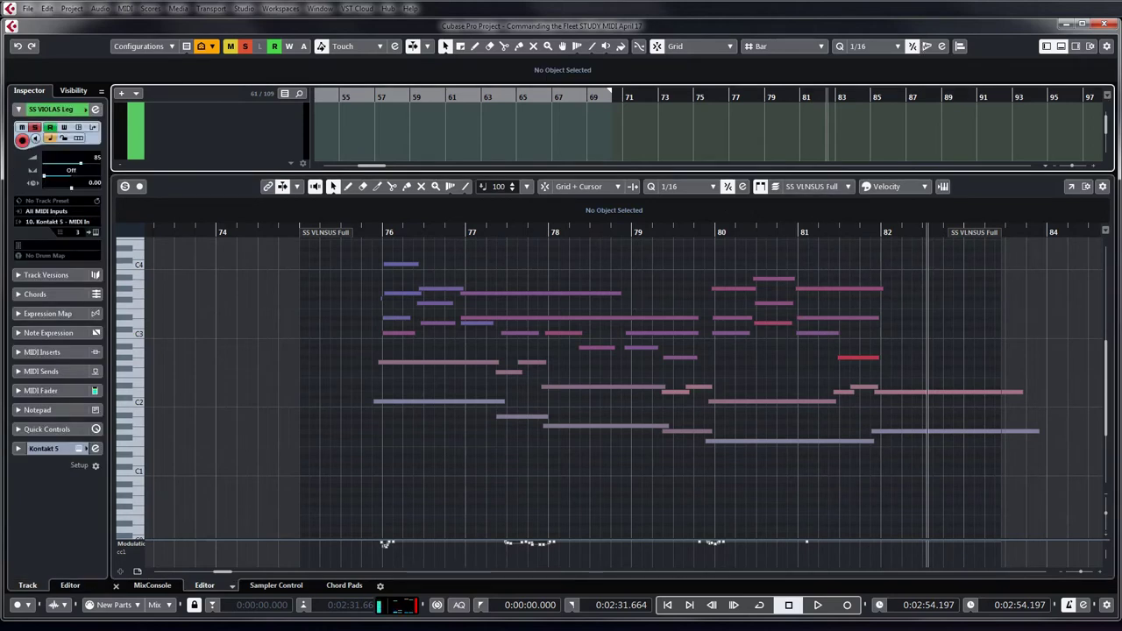
{"action": "left_click", "coordinate": [1061, 46]}
{"action": "scroll", "coordinate": [617, 250], "scroll_direction": "up", "scroll_amount": 3}
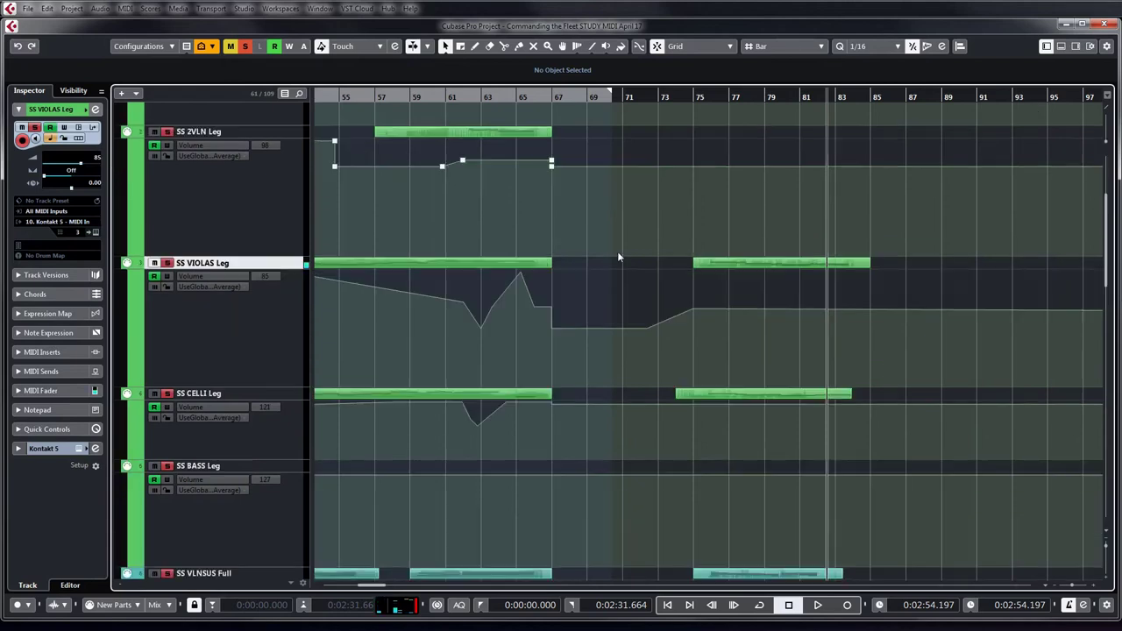
{"action": "scroll", "coordinate": [651, 360], "scroll_direction": "up", "scroll_amount": 1}
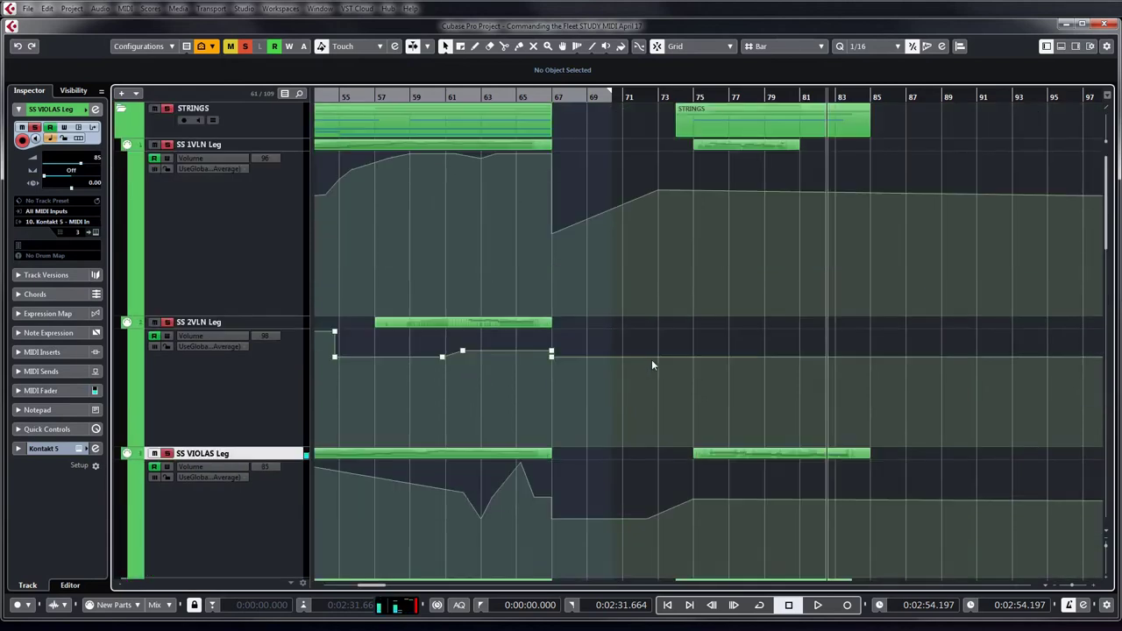
{"action": "scroll", "coordinate": [671, 354], "scroll_direction": "down", "scroll_amount": 3}
{"action": "left_click", "coordinate": [235, 481]}
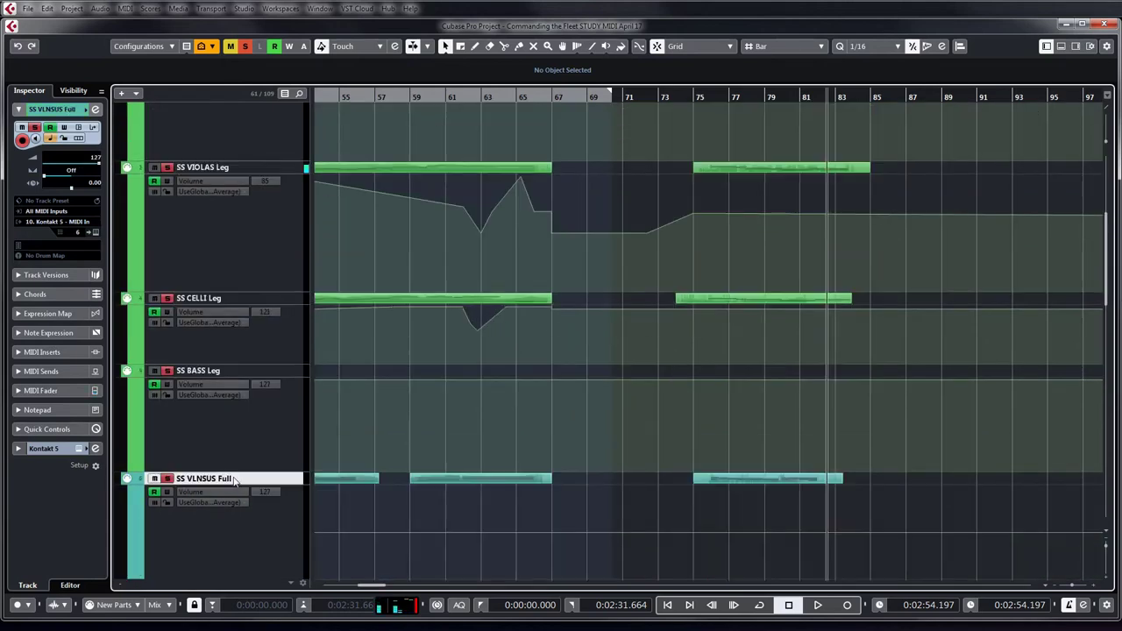
{"action": "left_click_drag", "start_coordinate": [805, 103], "coordinate": [740, 115]}
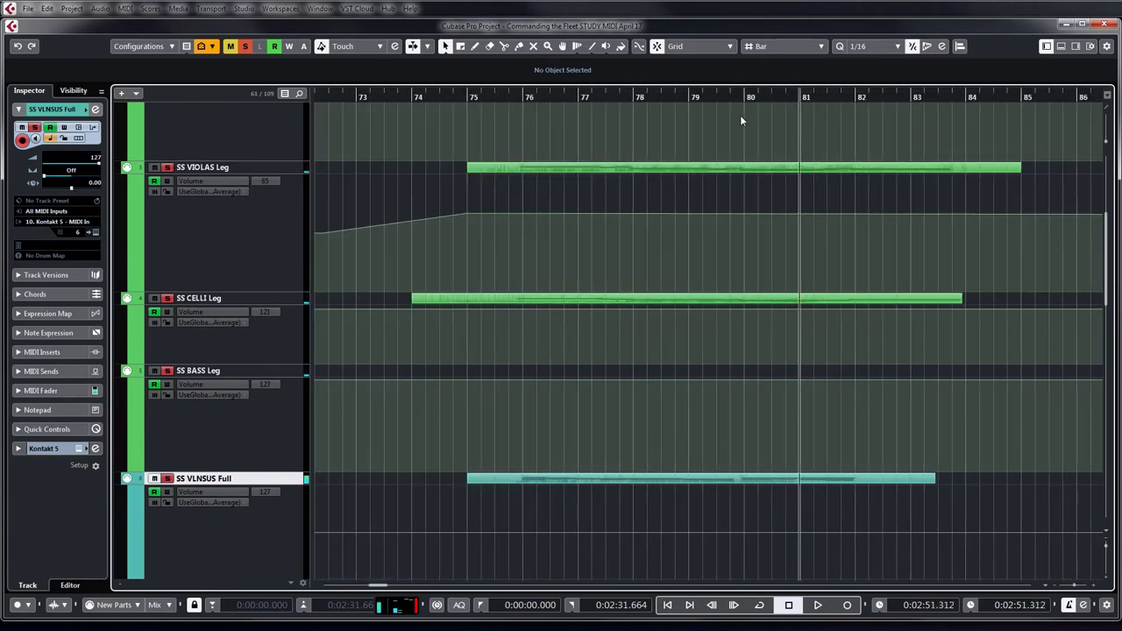
{"action": "key", "text": "KP_Multiply"}
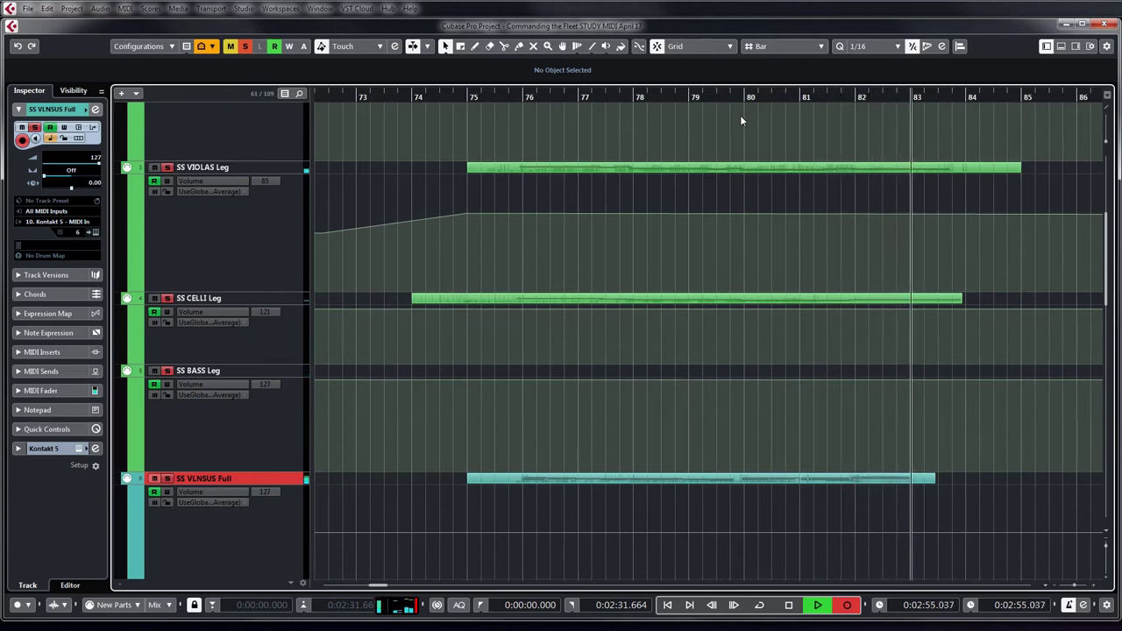
{"action": "key", "text": "KP_0"}
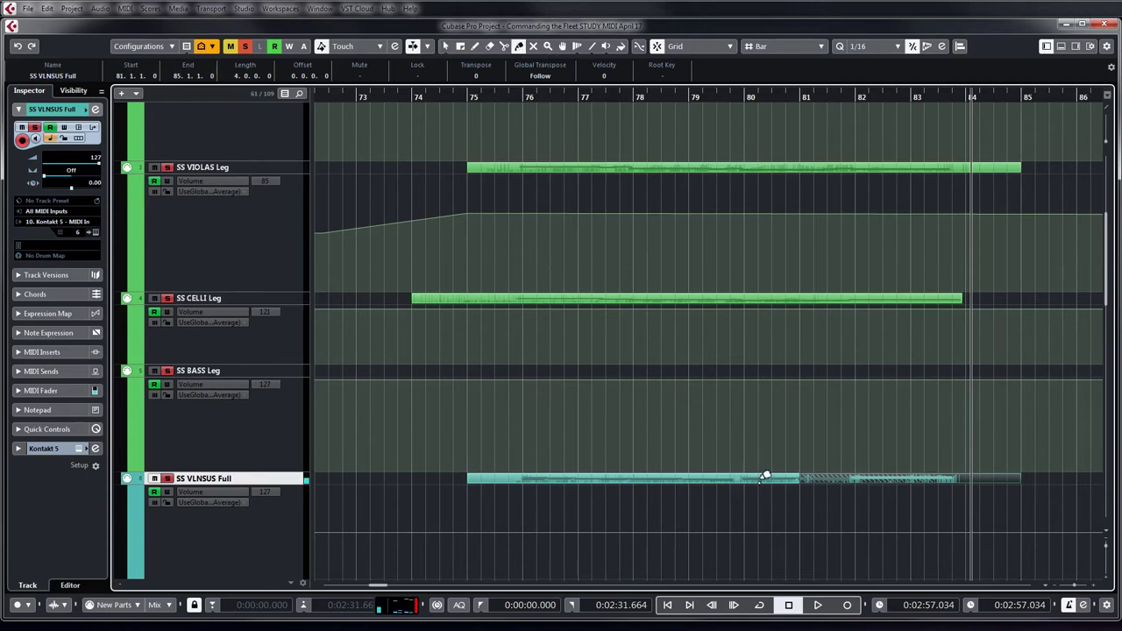
{"action": "key", "text": "space"}
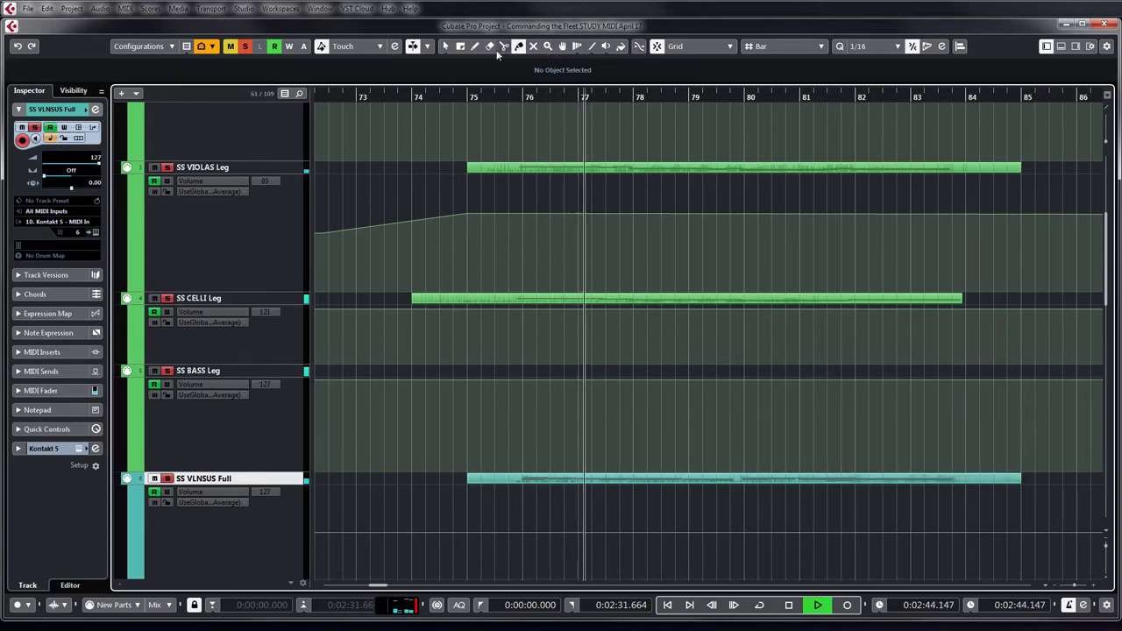
{"action": "left_click", "coordinate": [445, 46]}
- Raise the SS 1VLN Leg volume automation to 103 at bar 79
{"action": "scroll", "coordinate": [773, 254], "scroll_direction": "up", "scroll_amount": 3}
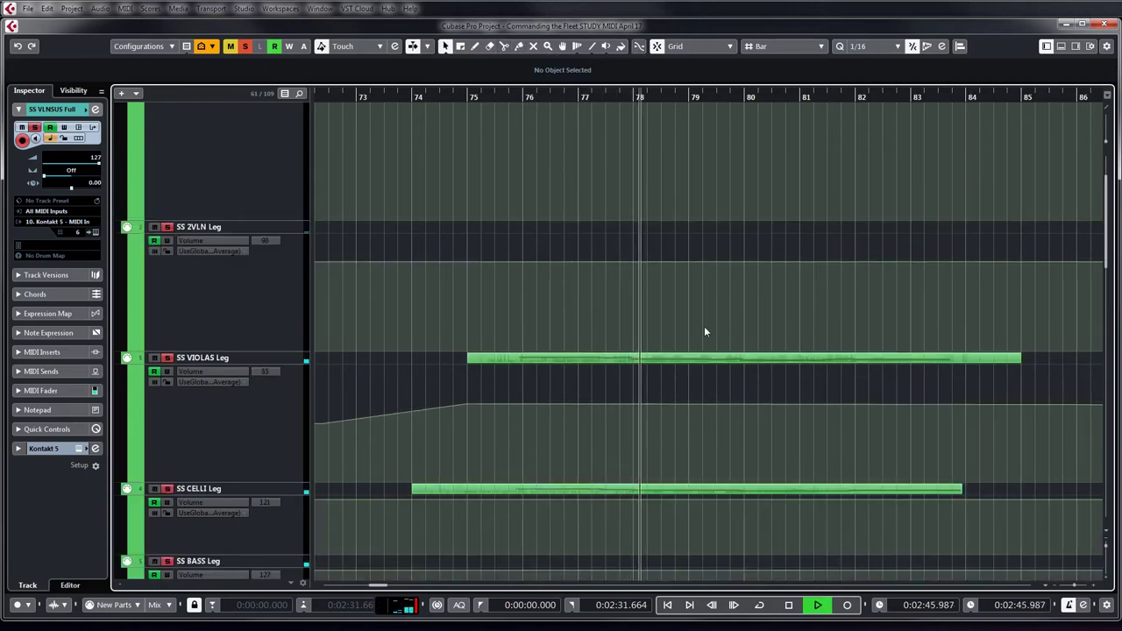
{"action": "scroll", "coordinate": [794, 327], "scroll_direction": "up", "scroll_amount": 2}
{"action": "left_click_drag", "start_coordinate": [713, 192], "coordinate": [689, 183]}
- Trim the end of the SS 1VLN Leg part back to about bar 80
{"action": "left_click", "coordinate": [504, 46]}
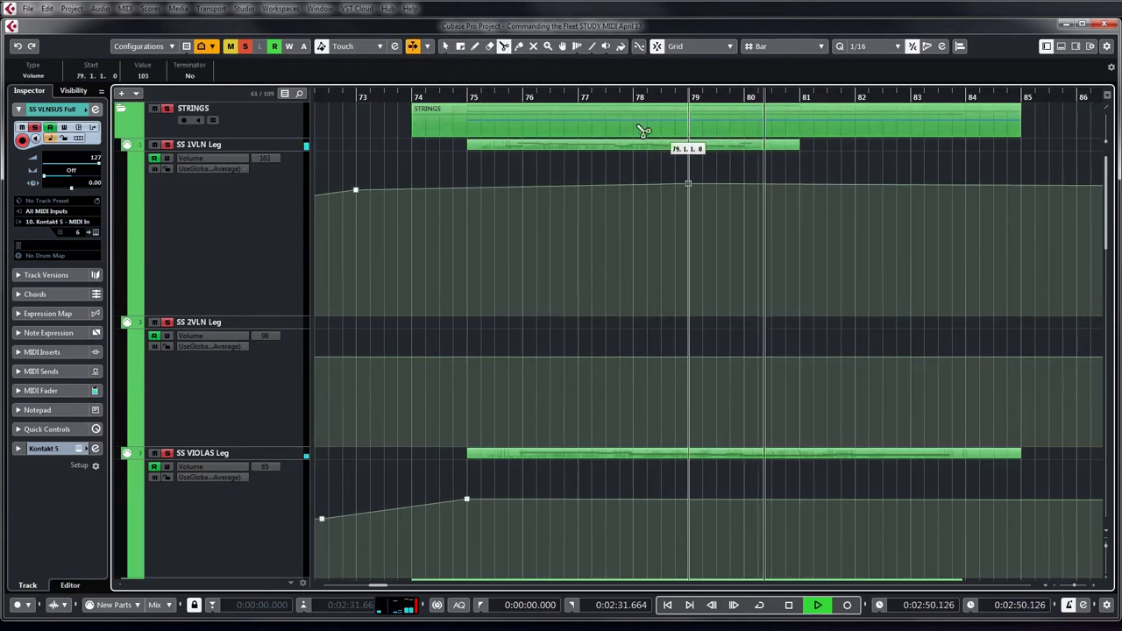
{"action": "left_click", "coordinate": [445, 45]}
{"action": "left_click_drag", "start_coordinate": [797, 145], "coordinate": [724, 146]}
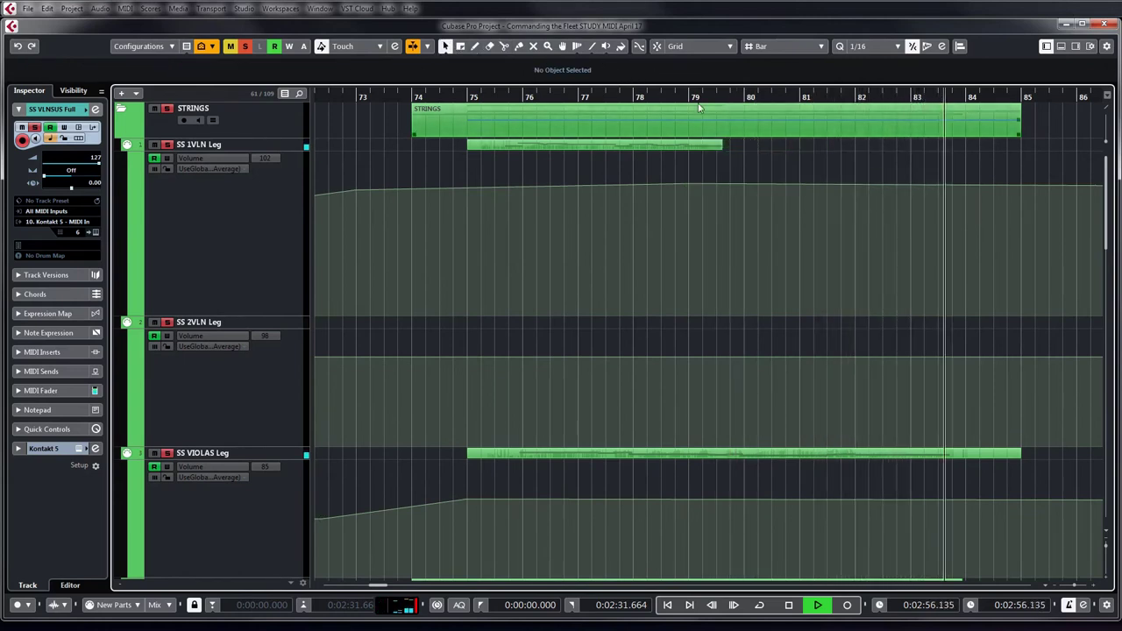
{"action": "left_click", "coordinate": [599, 96]}
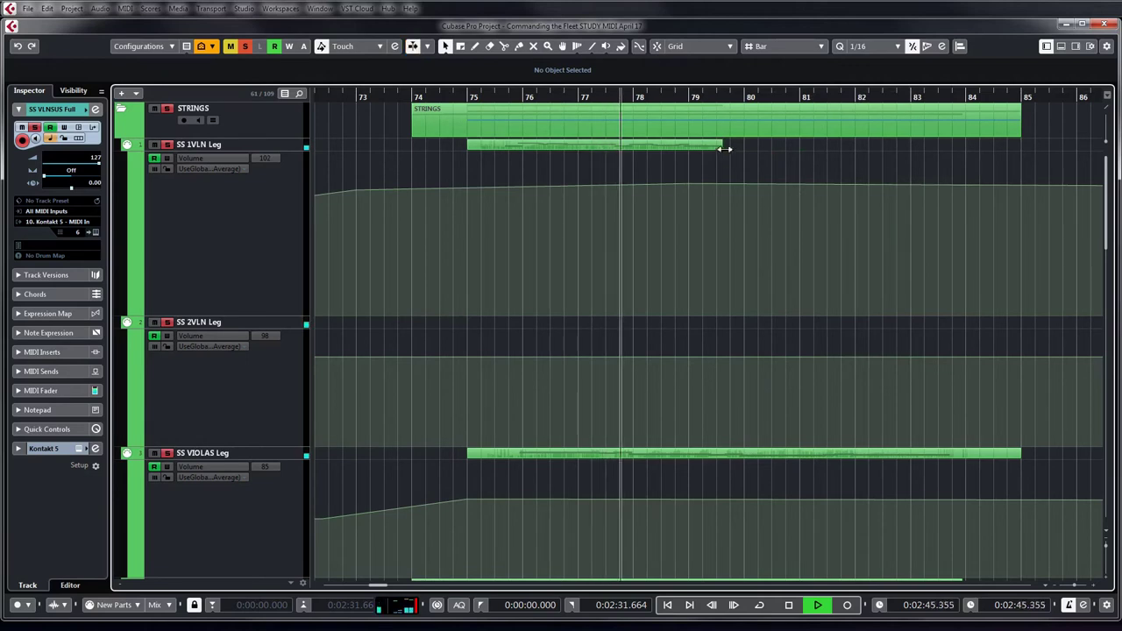
{"action": "left_click_drag", "start_coordinate": [725, 149], "coordinate": [763, 149]}
- Record a MIDI part on the SS 1VLN Leg track from bar 79 to about bar 84
{"action": "left_click", "coordinate": [230, 144]}
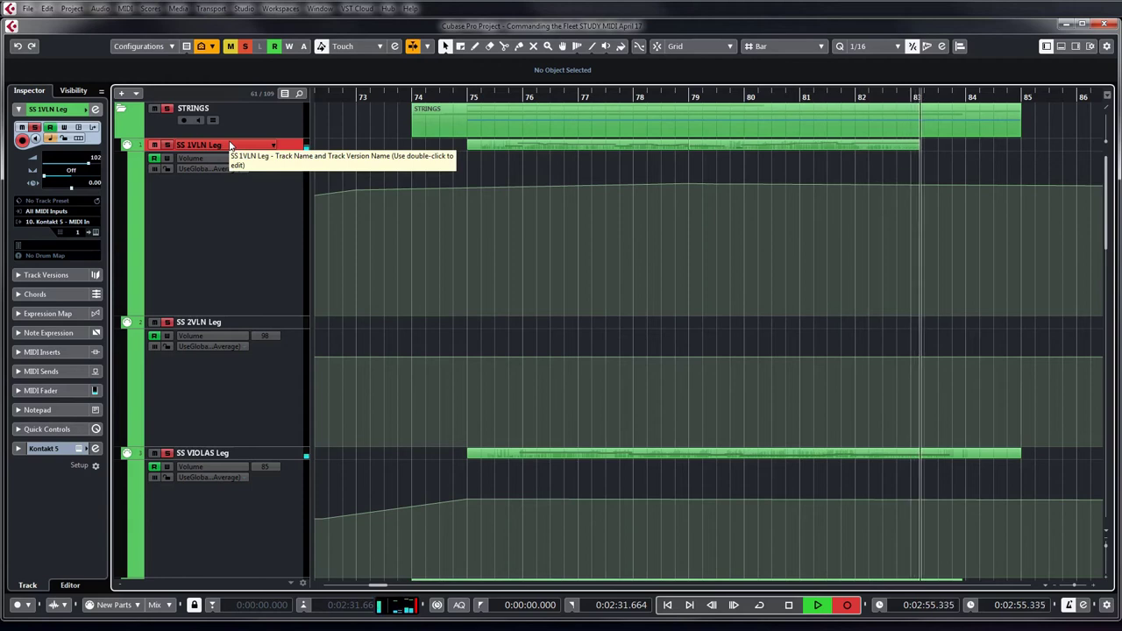
{"action": "key", "text": "space"}
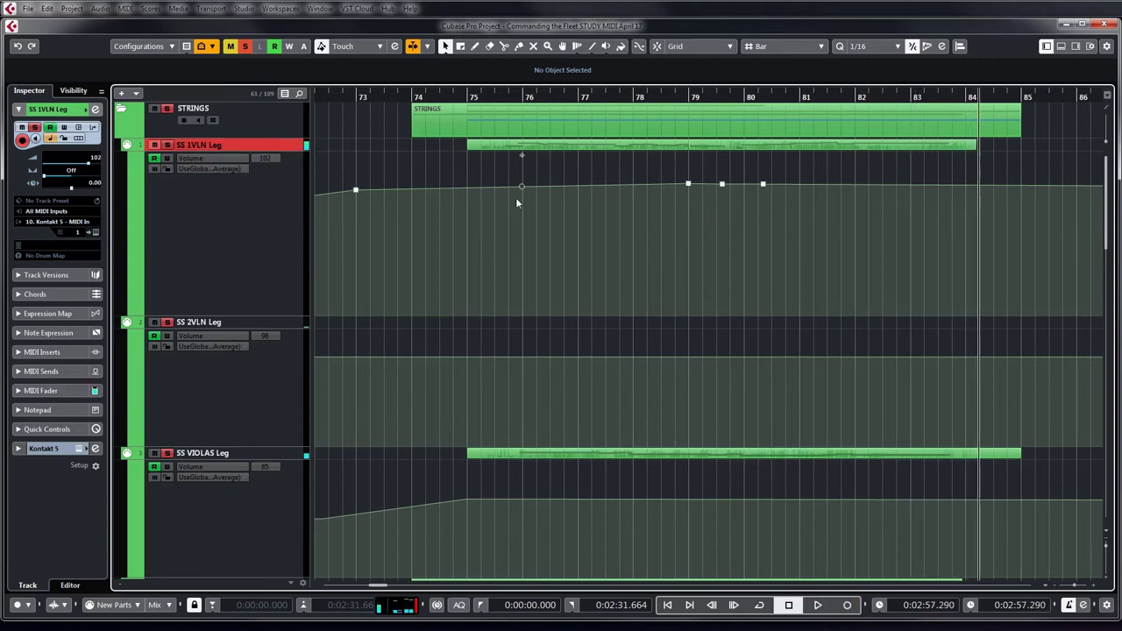
{"action": "key", "text": "space"}
- Record a MIDI part on the SS BASS Leg track from bar 77 to about bar 84
{"action": "scroll", "coordinate": [735, 323], "scroll_direction": "down", "scroll_amount": 8}
{"action": "scroll", "coordinate": [734, 322], "scroll_direction": "up", "scroll_amount": 3}
{"action": "scroll", "coordinate": [734, 327], "scroll_direction": "up", "scroll_amount": 2}
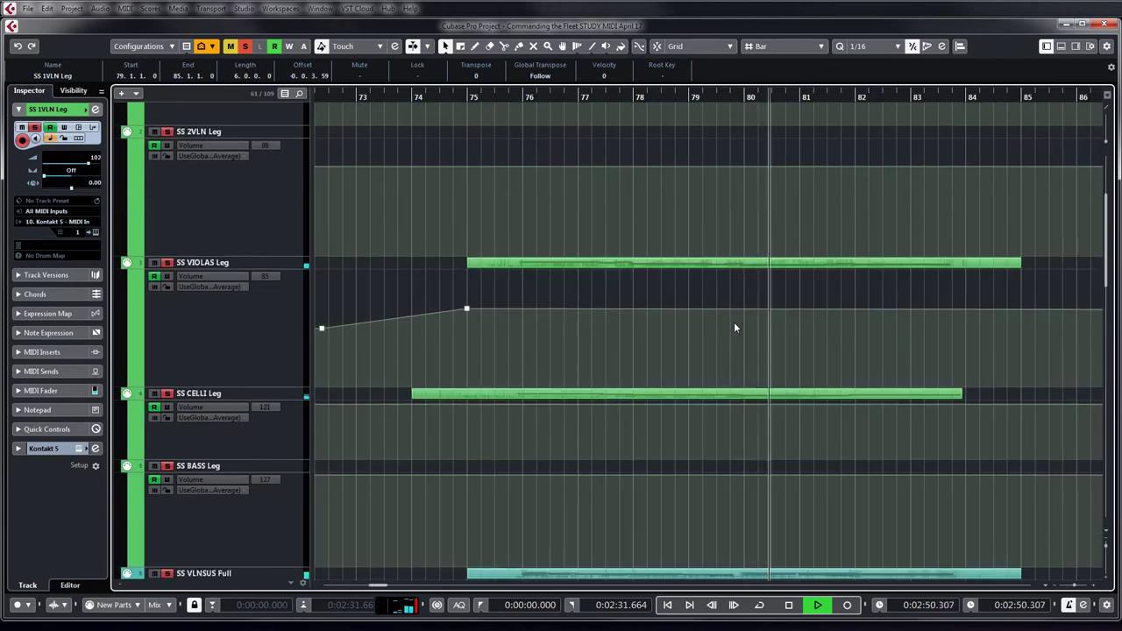
{"action": "scroll", "coordinate": [734, 327], "scroll_direction": "down", "scroll_amount": 3}
{"action": "scroll", "coordinate": [729, 327], "scroll_direction": "up", "scroll_amount": 2}
{"action": "left_click", "coordinate": [329, 295]}
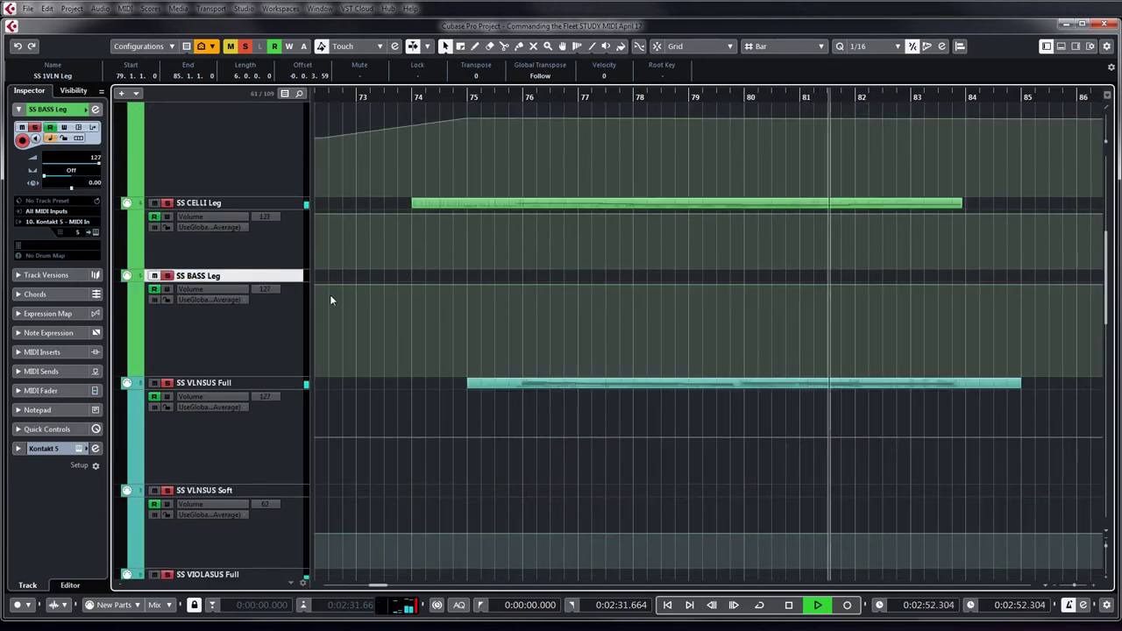
{"action": "key", "text": "KP_Multiply"}
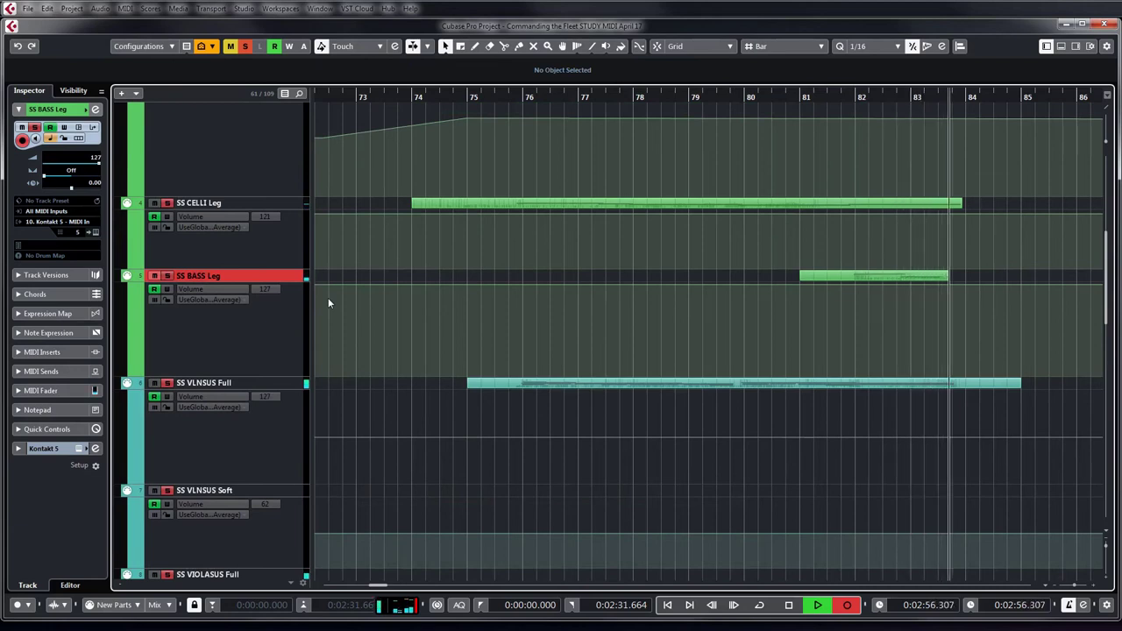
{"action": "key", "text": "space"}
{"action": "left_click", "coordinate": [634, 98]}
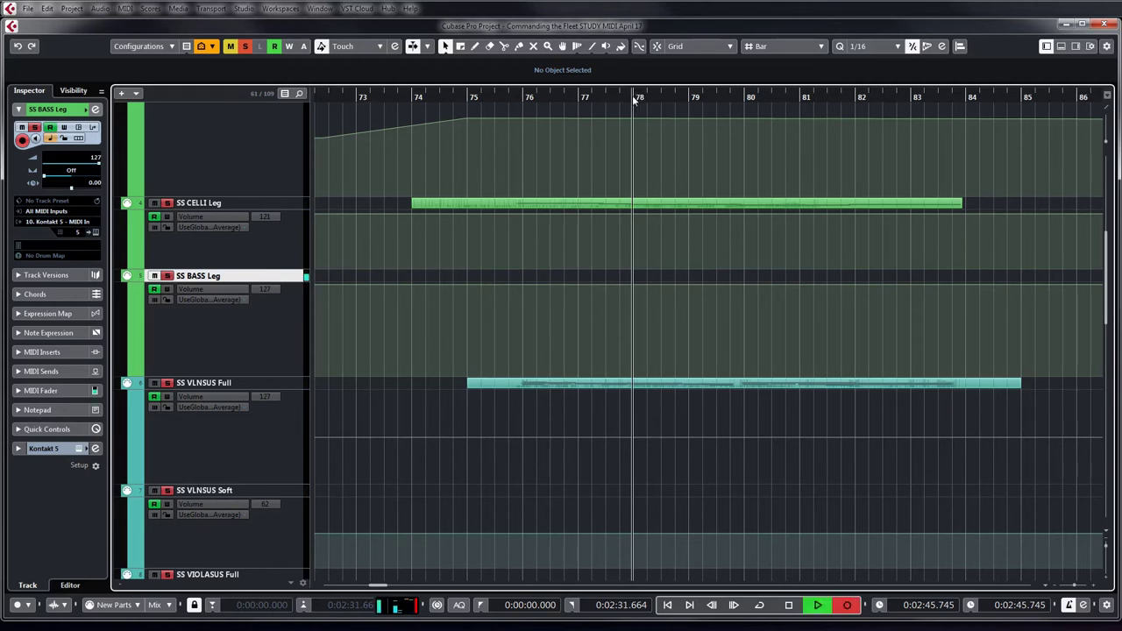
{"action": "key", "text": "KP_Multiply"}
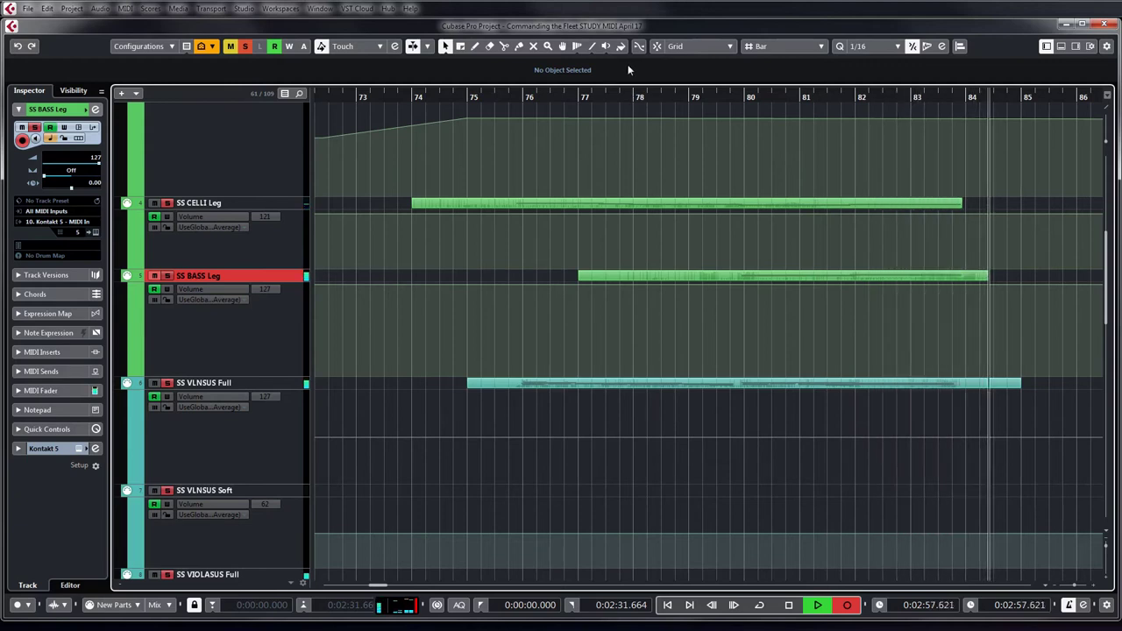
{"action": "key", "text": "space"}
- Fade the SS CELLI Leg volume automation from 121 at bar 82 to 62 at about bar 84.5 and play from about bar 75
{"action": "left_click", "coordinate": [858, 213]}
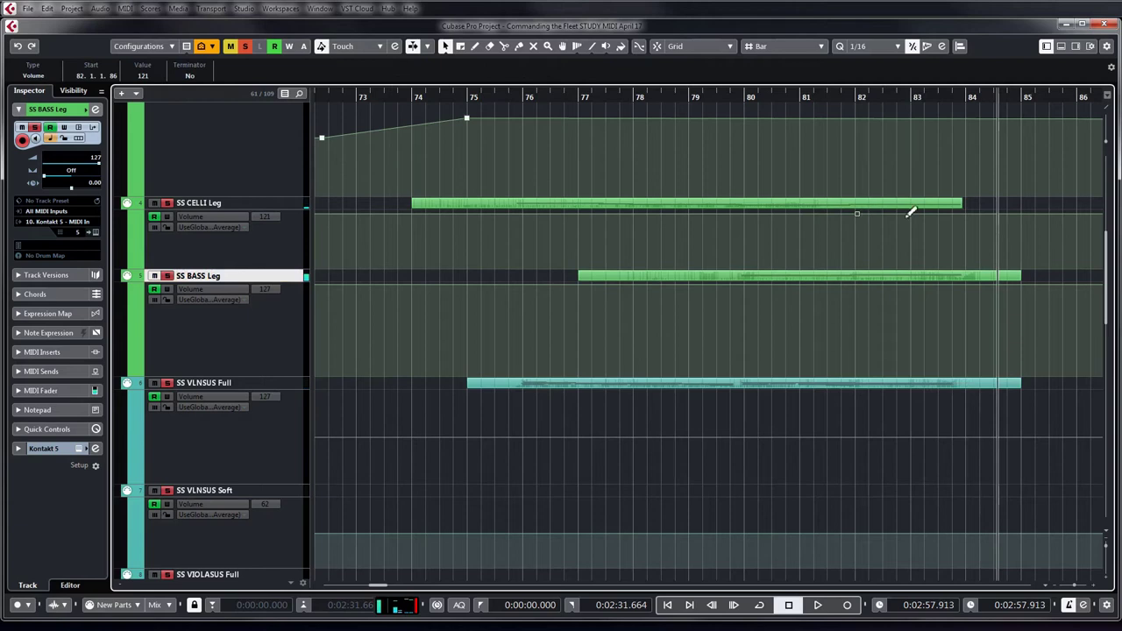
{"action": "left_click", "coordinate": [995, 239]}
{"action": "left_click", "coordinate": [497, 104]}
{"action": "key", "text": "space"}
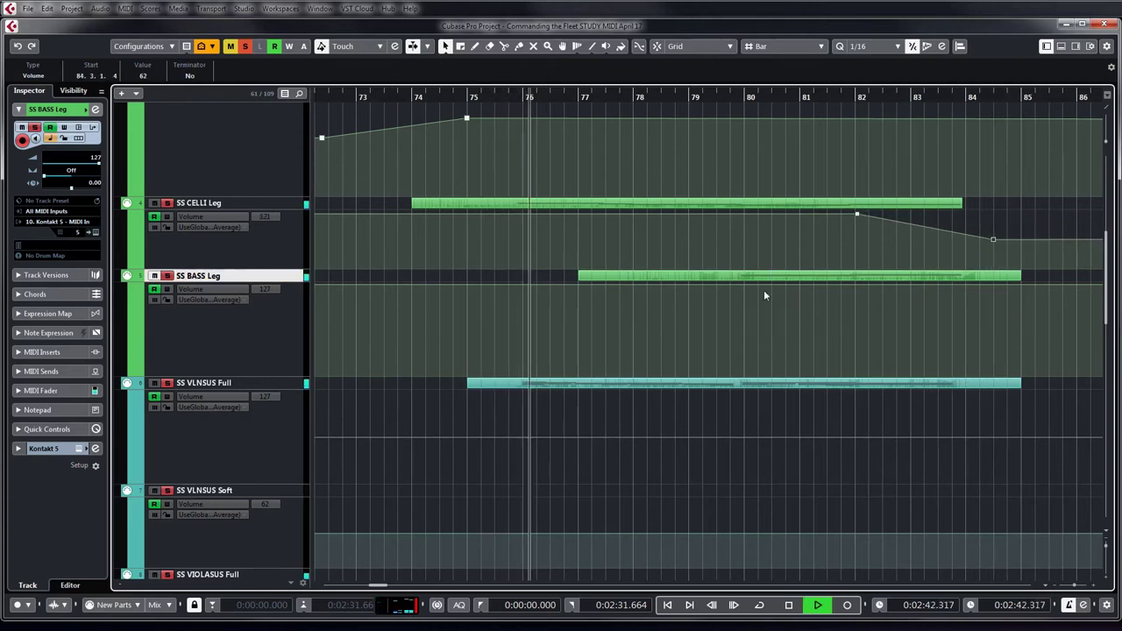
- Glue the two SS 1VLN Leg parts into one part from bar 75 to bar 85
{"action": "scroll", "coordinate": [682, 301], "scroll_direction": "up", "scroll_amount": 5}
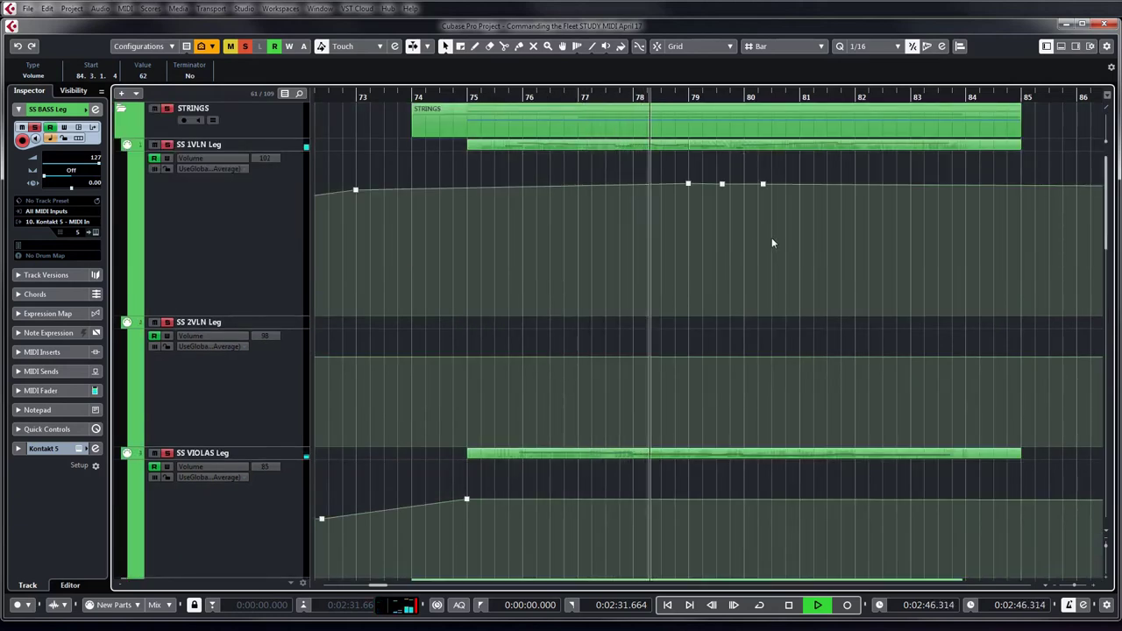
{"action": "left_click", "coordinate": [726, 163]}
{"action": "left_click", "coordinate": [520, 47]}
{"action": "key", "text": "1"}
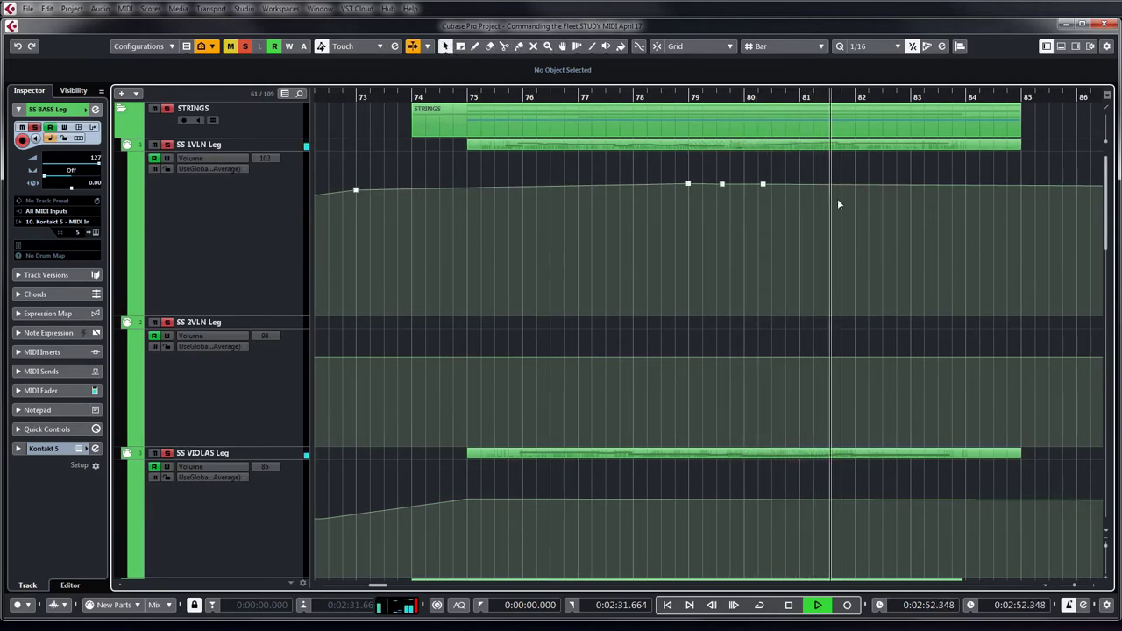
- Open the SS 1VLN Leg part and redraw its modulation with a falling line from bar 83 and shallow dips near bars 75.5 and 80
{"action": "double_click", "coordinate": [805, 144]}
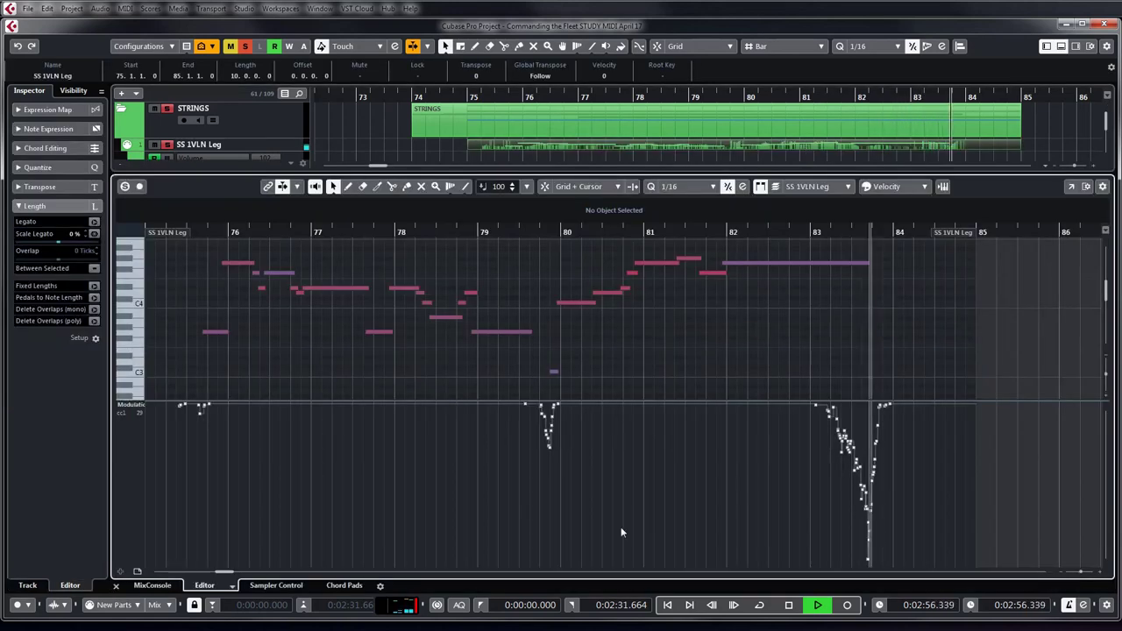
{"action": "left_click", "coordinate": [349, 187]}
{"action": "left_click_drag", "start_coordinate": [815, 405], "coordinate": [958, 491]}
{"action": "mouse_move", "coordinate": [533, 403]}
{"action": "left_mouse_down"}
{"action": "mouse_move", "coordinate": [553, 408]}
{"action": "mouse_move", "coordinate": [592, 391]}
{"action": "left_mouse_up"}
{"action": "left_click_drag", "start_coordinate": [195, 403], "coordinate": [260, 388]}
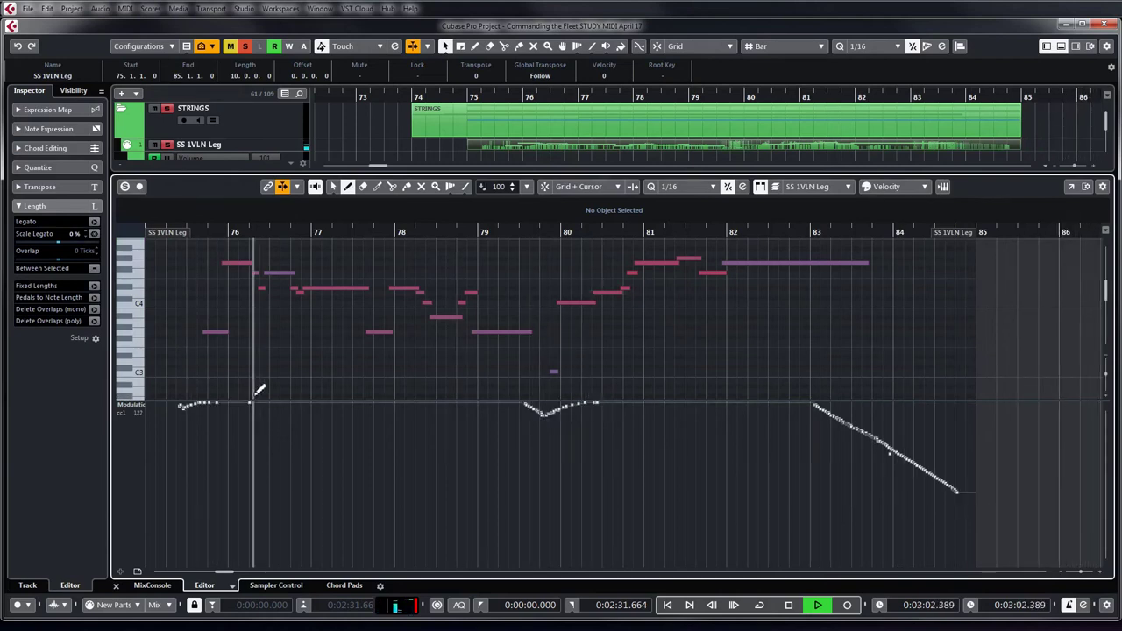
- Show the CC11 Expression data of the SS 1VLN Leg part and redraw it as smooth swells from bar 75 to about bar 82
{"action": "left_click", "coordinate": [141, 406]}
{"action": "left_click", "coordinate": [175, 587]}
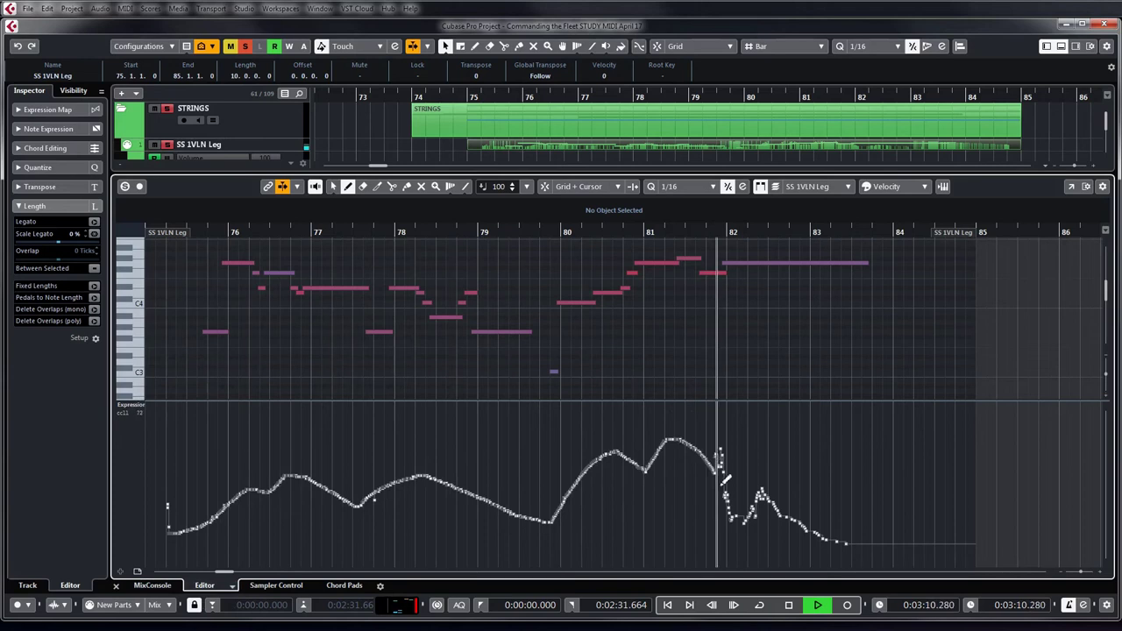
{"action": "left_click", "coordinate": [1061, 46]}
- Play from bar 75 and open the SS VIOLAS Leg part to examine its expression, modulation and main volume data
{"action": "left_click", "coordinate": [474, 98]}
{"action": "scroll", "coordinate": [720, 399], "scroll_direction": "down", "scroll_amount": 2}
{"action": "left_click", "coordinate": [701, 359]}
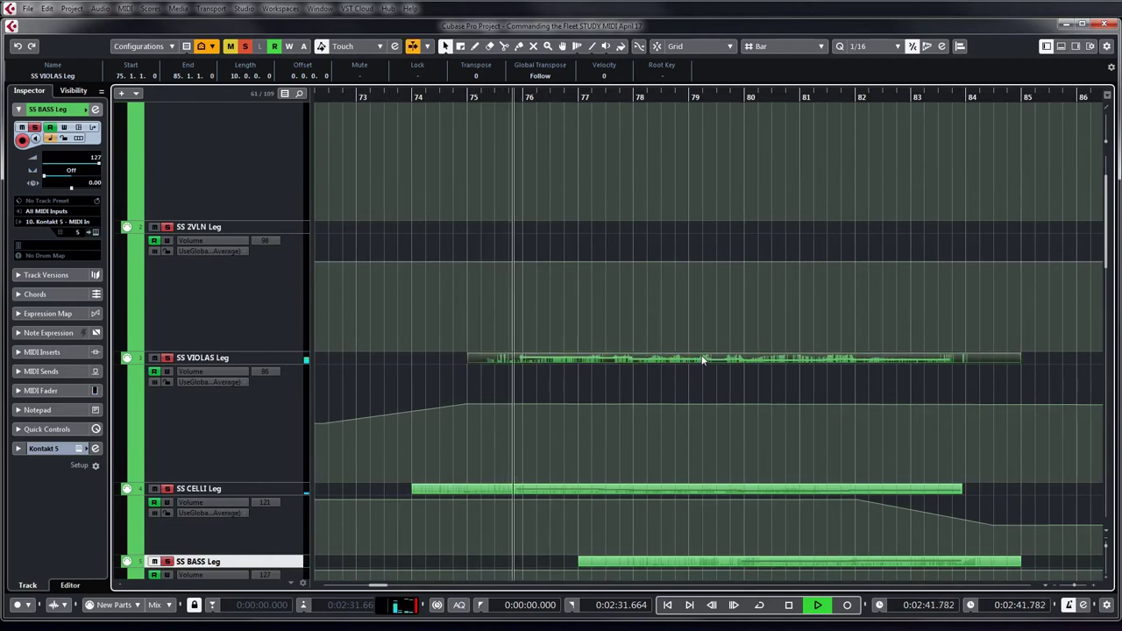
{"action": "double_click", "coordinate": [702, 359]}
{"action": "mouse_move", "coordinate": [382, 351]}
{"action": "left_mouse_down"}
{"action": "mouse_move", "coordinate": [362, 311]}
{"action": "mouse_move", "coordinate": [413, 384]}
{"action": "mouse_move", "coordinate": [431, 347]}
{"action": "mouse_move", "coordinate": [491, 377]}
{"action": "left_mouse_up"}
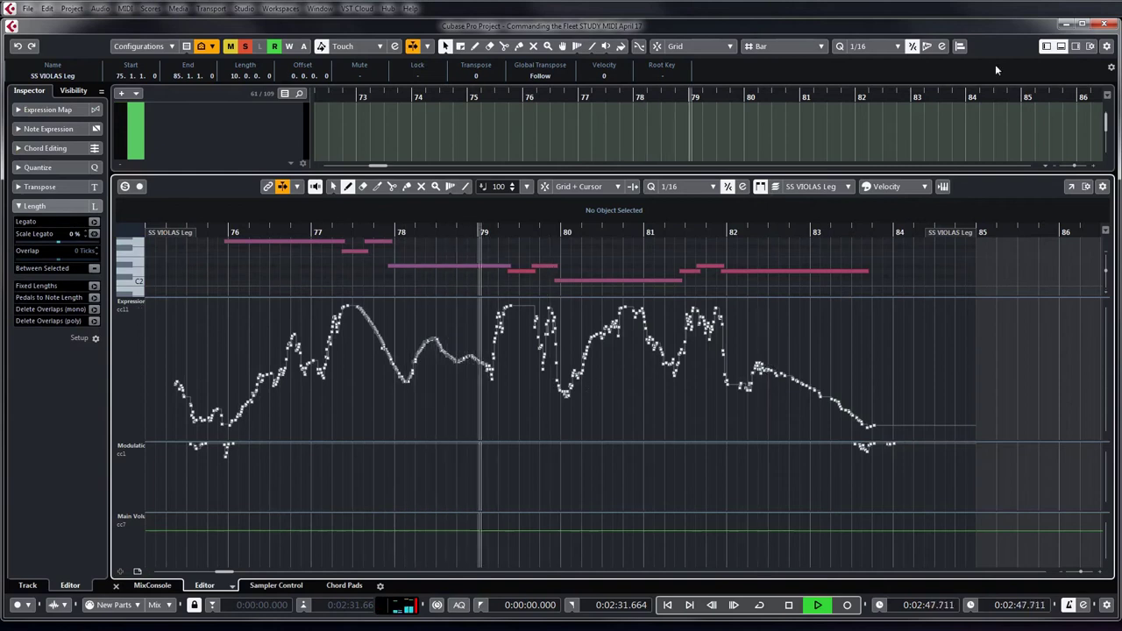
{"action": "left_click", "coordinate": [1061, 46]}
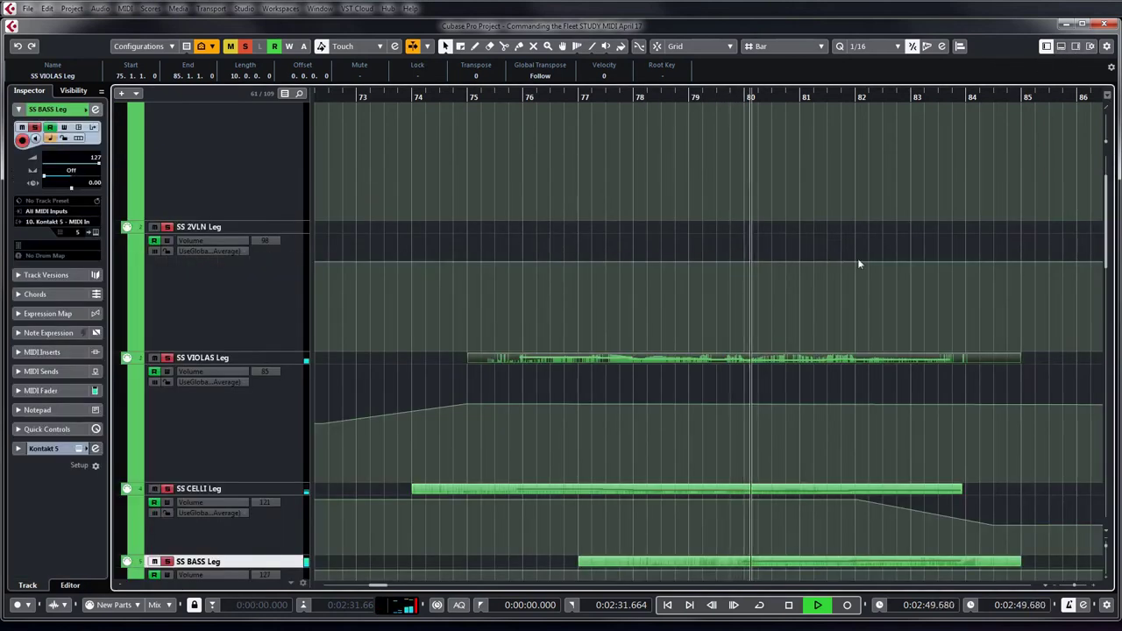
- Open the SS CELLI Leg part during playback to examine its modulation and expression data, and stop playback
{"action": "double_click", "coordinate": [744, 489]}
{"action": "mouse_move", "coordinate": [719, 526]}
{"action": "left_mouse_down"}
{"action": "mouse_move", "coordinate": [764, 545]}
{"action": "mouse_move", "coordinate": [880, 535]}
{"action": "mouse_move", "coordinate": [1002, 563]}
{"action": "left_mouse_up"}
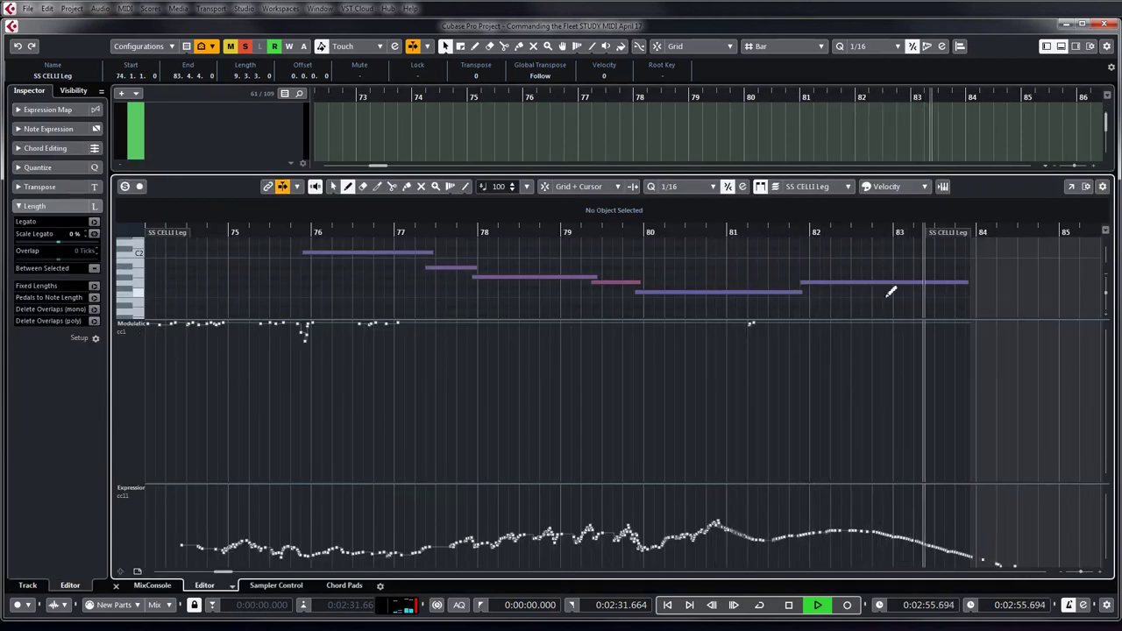
{"action": "key", "text": "ctrl+e"}
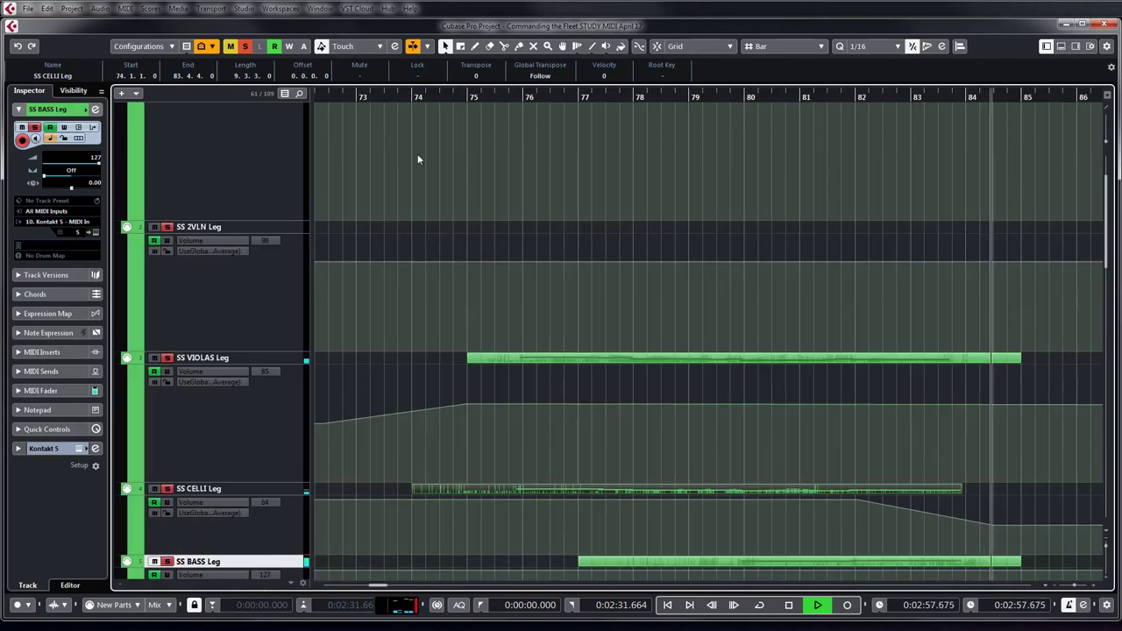
{"action": "left_click", "coordinate": [442, 225]}
{"action": "key", "text": "space"}
- Open the SS VLNSUS Full part from bar 75 to 85 and examine its notes, expression and modulation data
{"action": "scroll", "coordinate": [561, 272], "scroll_direction": "down", "scroll_amount": 4}
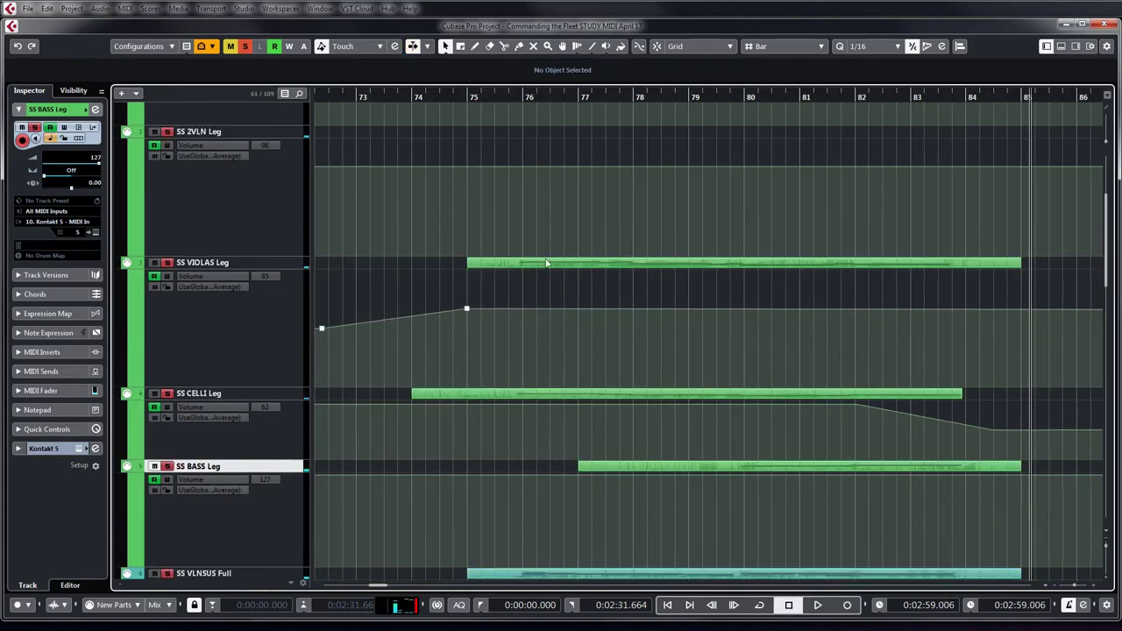
{"action": "left_click", "coordinate": [473, 96]}
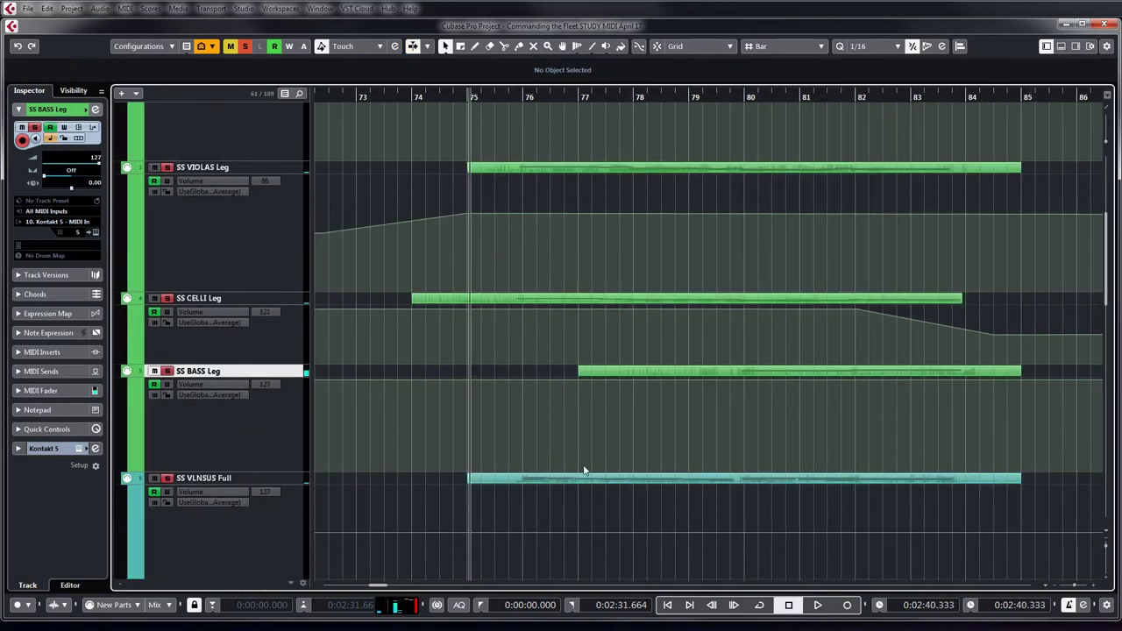
{"action": "double_click", "coordinate": [579, 479]}
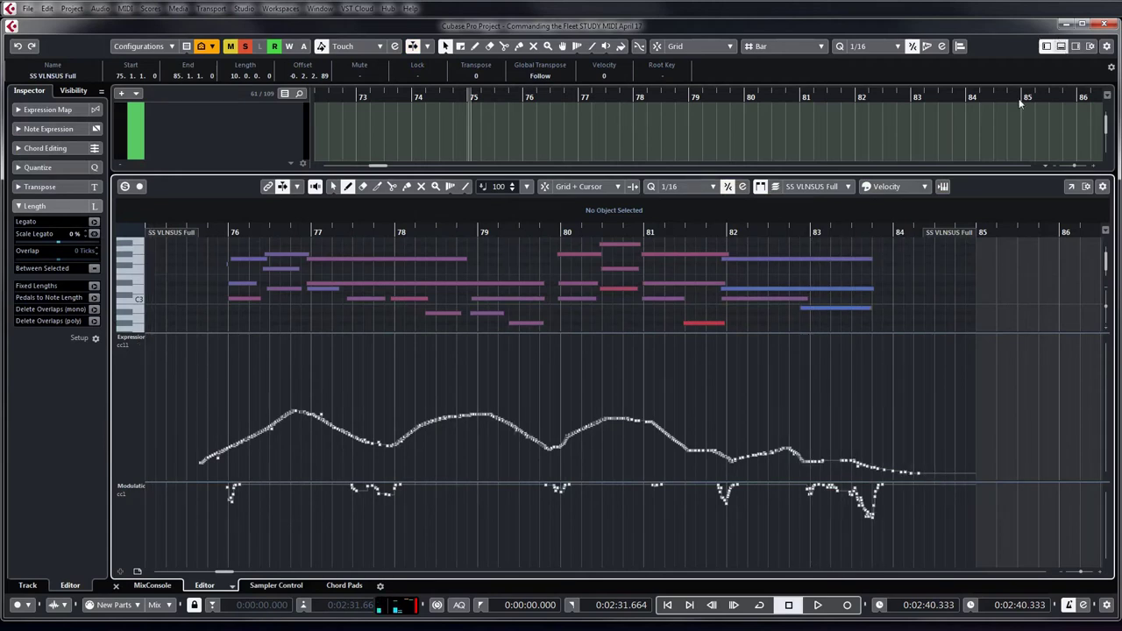
{"action": "key", "text": "ctrl+alt+e"}
- Clear all track solos, play from bar 74 and record a BWW Solo Flute Legato part from bar 75 to 81
{"action": "left_click", "coordinate": [424, 96]}
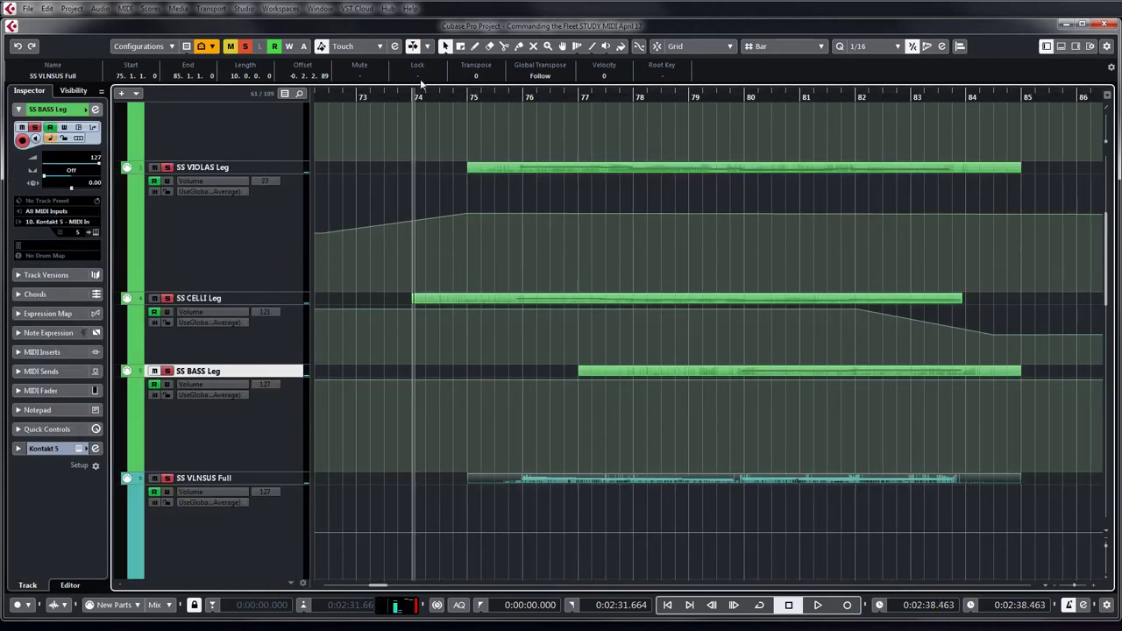
{"action": "left_click", "coordinate": [248, 47]}
{"action": "scroll", "coordinate": [649, 364], "scroll_direction": "down", "scroll_amount": 15}
{"action": "key", "text": "space"}
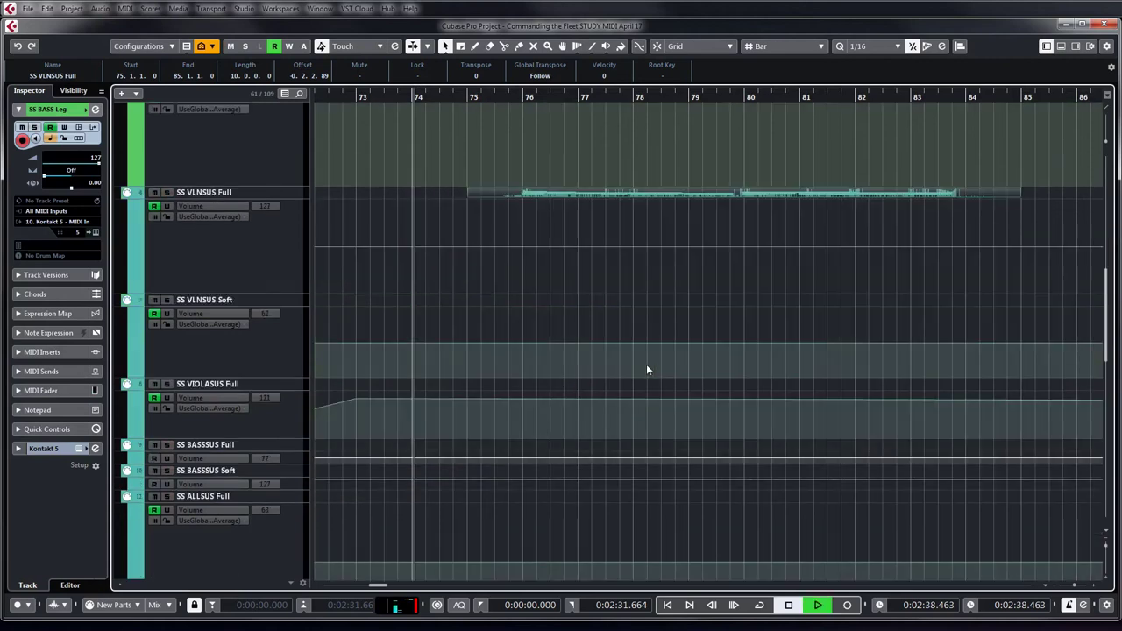
{"action": "scroll", "coordinate": [617, 377], "scroll_direction": "up", "scroll_amount": 3}
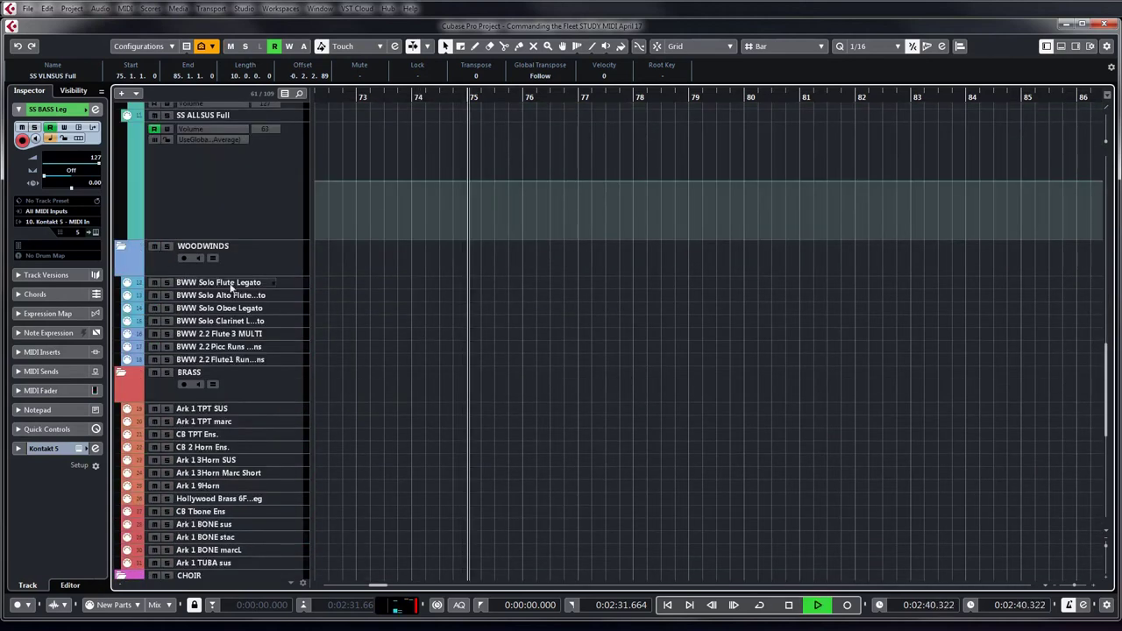
{"action": "left_click", "coordinate": [233, 283]}
{"action": "key", "text": "KP_Multiply"}
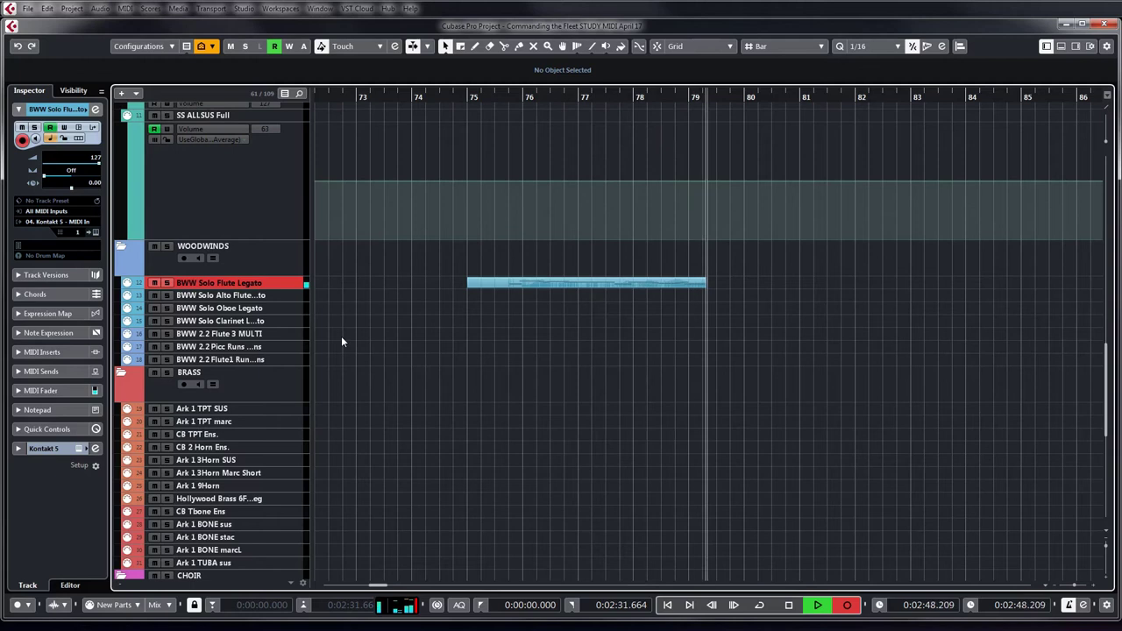
{"action": "left_click", "coordinate": [847, 605]}
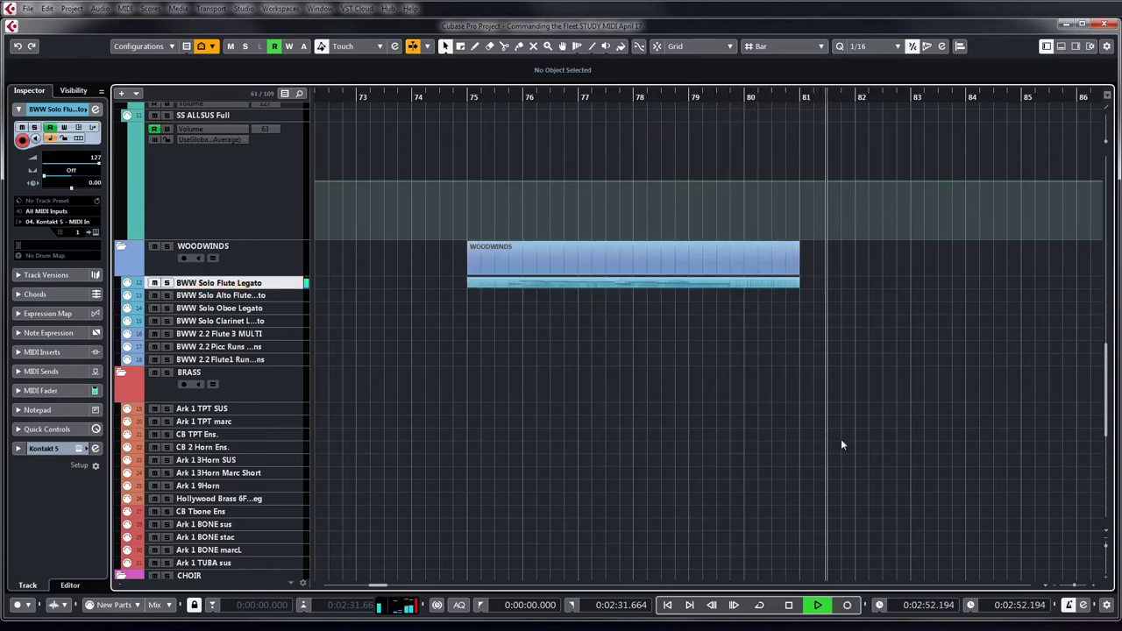
- Stop playback and look over the string tracks' parts and volume automation across the whole arrangement
{"action": "scroll", "coordinate": [864, 396], "scroll_direction": "up", "scroll_amount": 10}
{"action": "scroll", "coordinate": [865, 395], "scroll_direction": "down", "scroll_amount": 2}
{"action": "scroll", "coordinate": [906, 387], "scroll_direction": "up", "scroll_amount": 5}
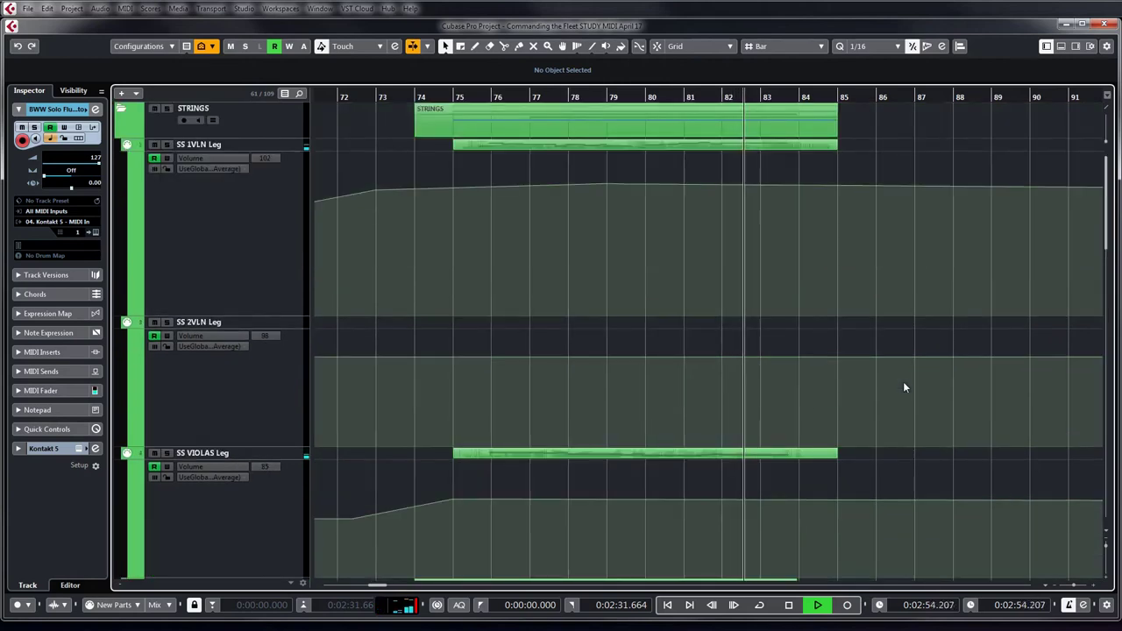
{"action": "scroll", "coordinate": [906, 387], "scroll_direction": "down", "scroll_amount": 5}
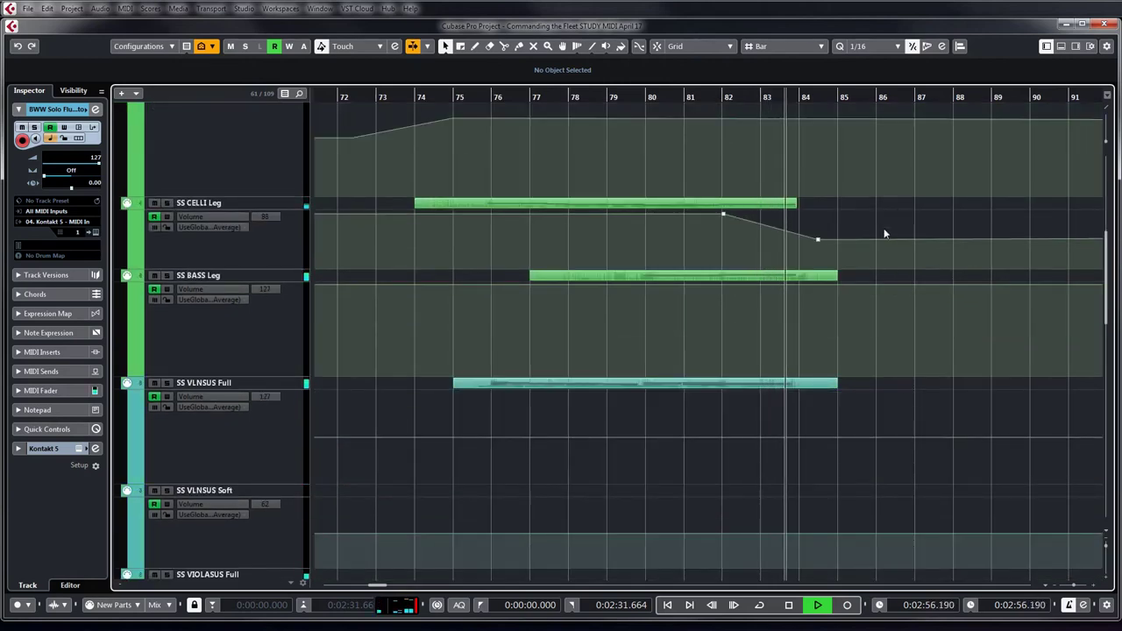
{"action": "key", "text": "space"}
{"action": "key", "text": "g"}
{"action": "key", "text": "g"}
{"action": "scroll", "coordinate": [717, 233], "scroll_direction": "up", "scroll_amount": 5}
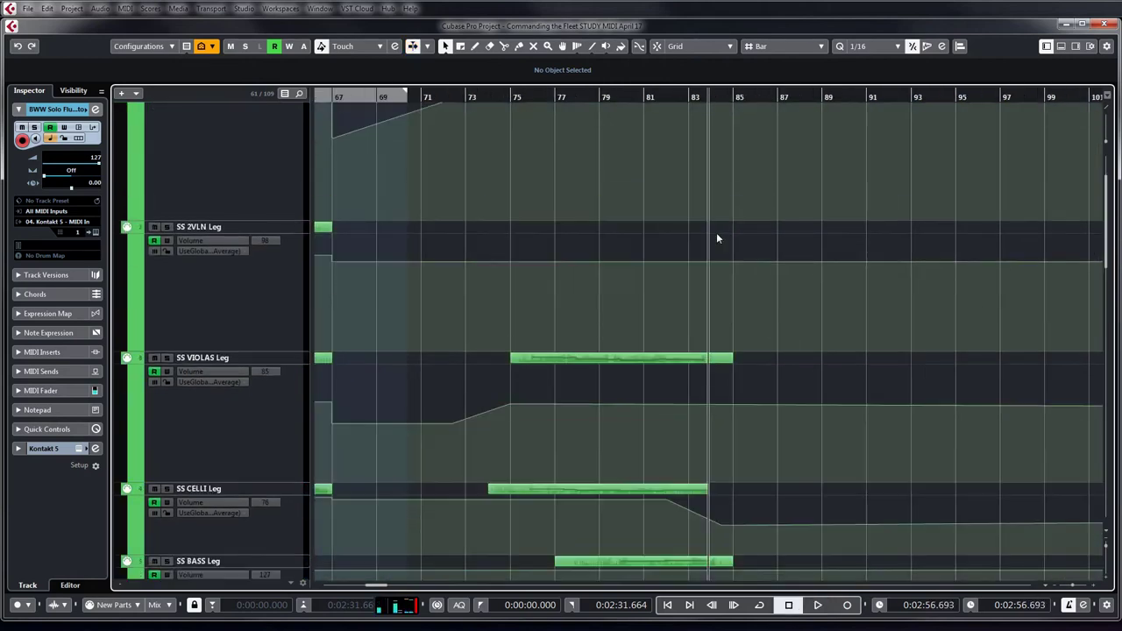
{"action": "scroll", "coordinate": [714, 236], "scroll_direction": "down", "scroll_amount": 2}
{"action": "key", "text": "g"}
{"action": "scroll", "coordinate": [723, 246], "scroll_direction": "down", "scroll_amount": 2}
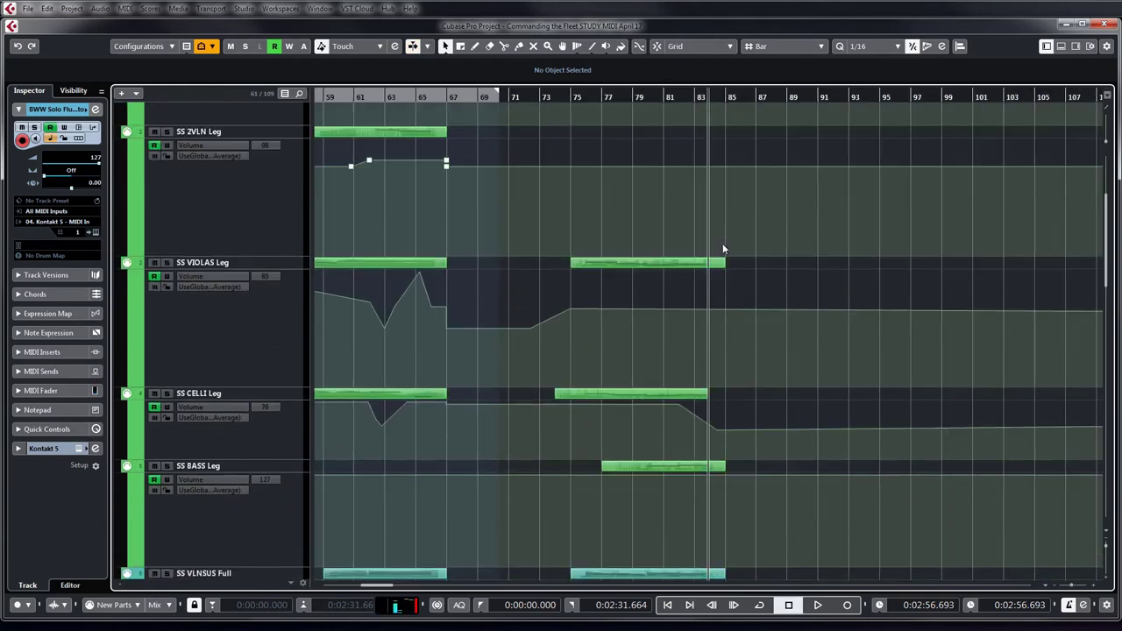
{"action": "scroll", "coordinate": [790, 278], "scroll_direction": "down", "scroll_amount": 6}
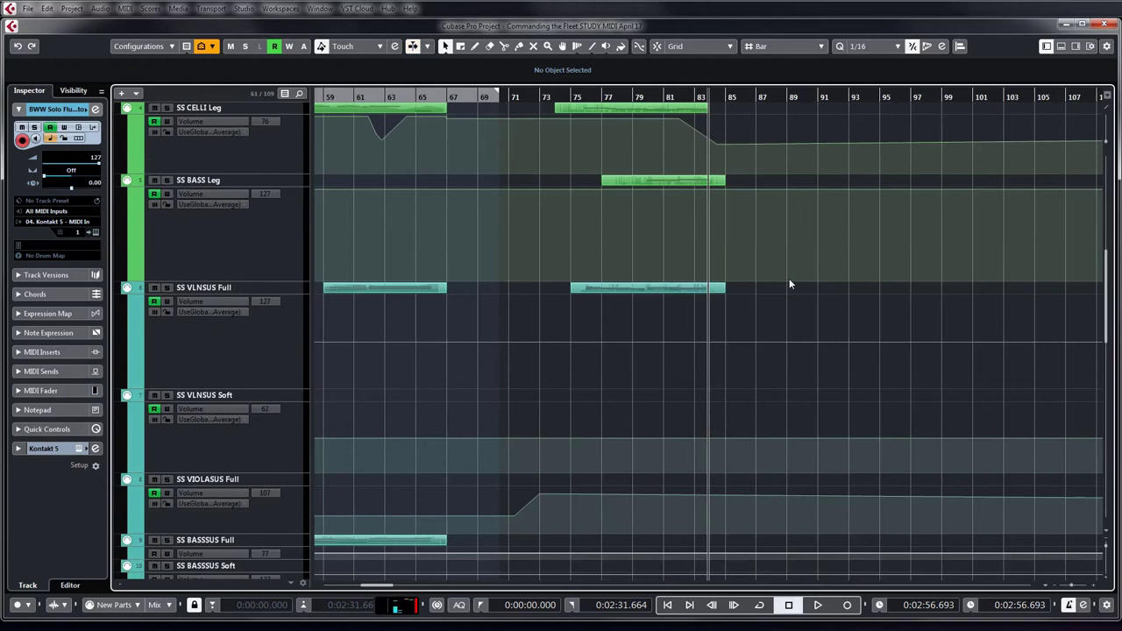
{"action": "key", "text": "g"}
{"action": "key", "text": "g"}
{"action": "key", "text": "g"}
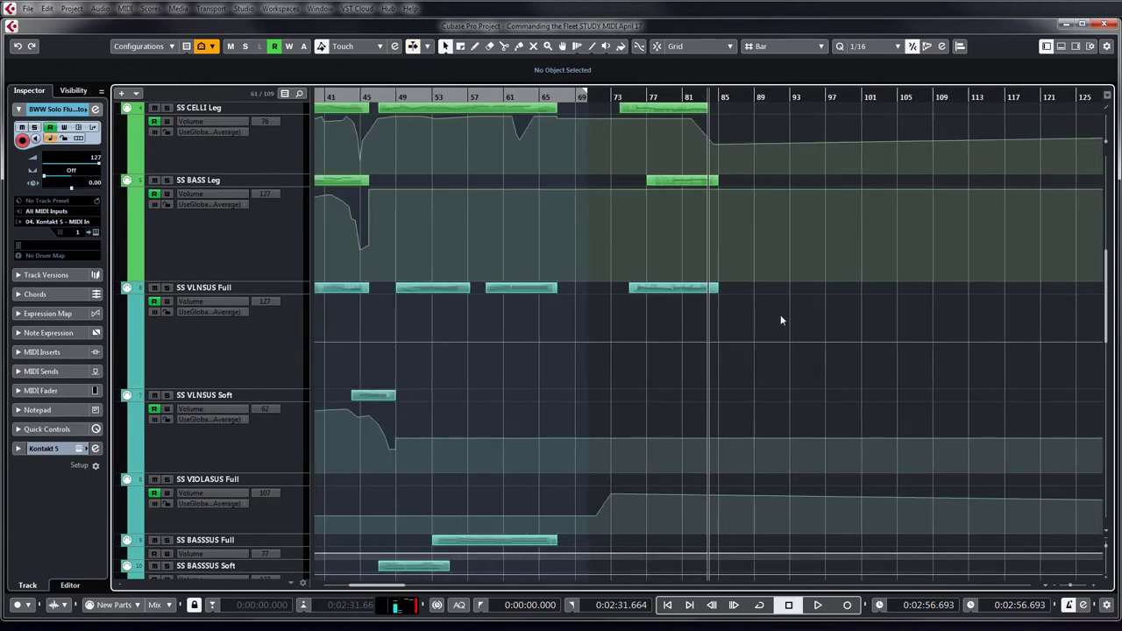
{"action": "key", "text": "g"}
{"action": "scroll", "coordinate": [781, 320], "scroll_direction": "up", "scroll_amount": 6}
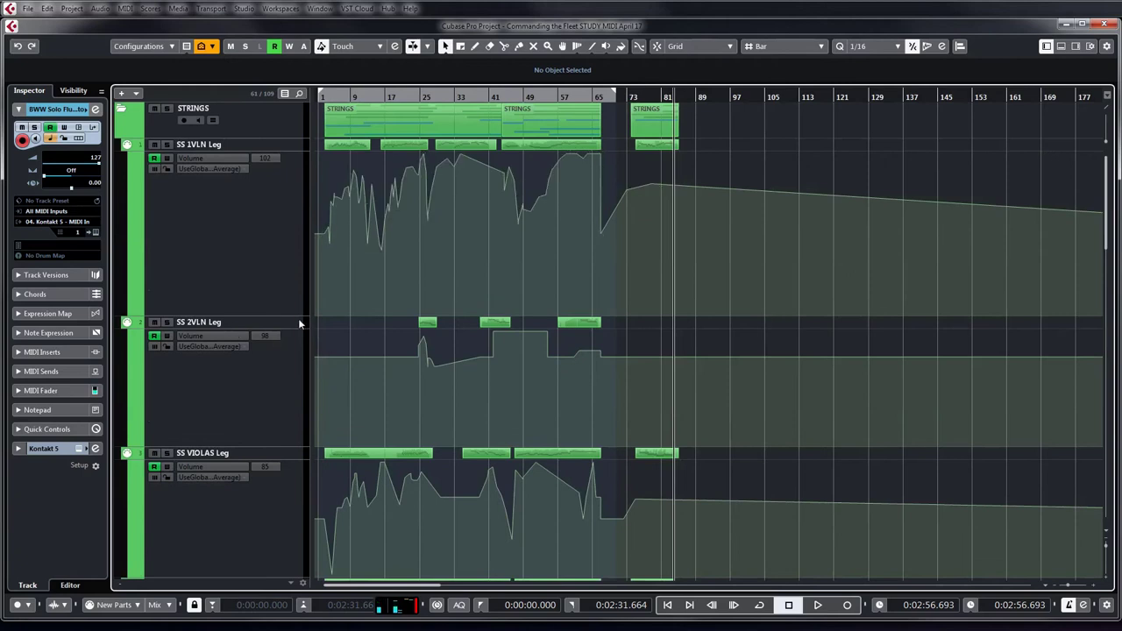
- Reduce the height of the volume automation lanes of SS 1VLN Leg, SS 2VLN Leg, SS VIOLAS Leg and SS BASS Leg
{"action": "left_click_drag", "start_coordinate": [283, 318], "coordinate": [277, 214]}
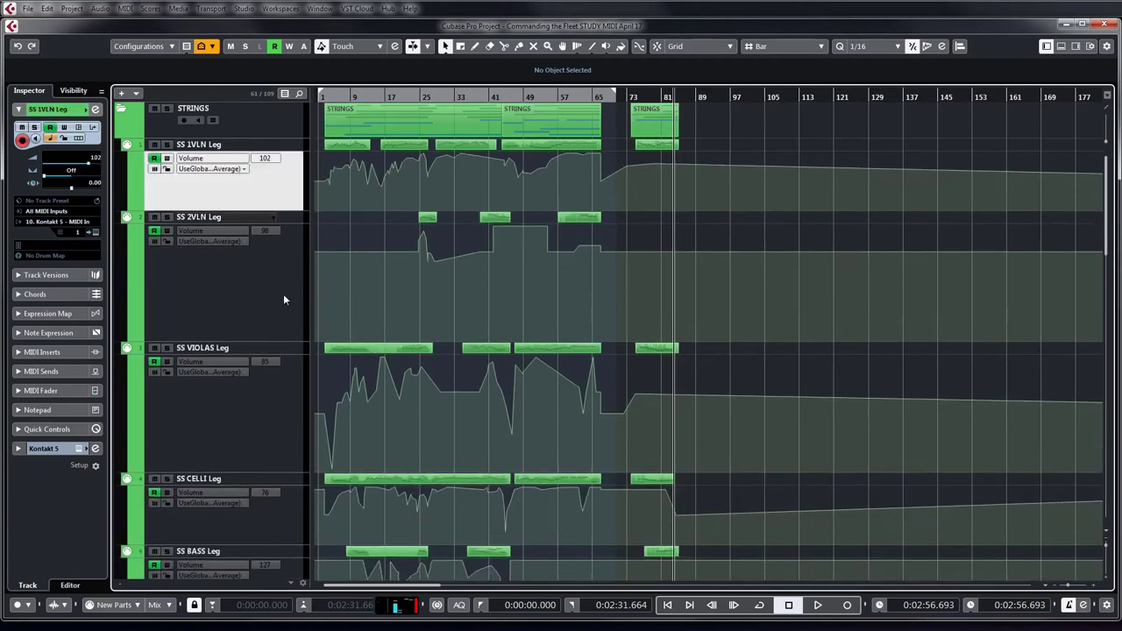
{"action": "left_click_drag", "start_coordinate": [284, 344], "coordinate": [276, 282]}
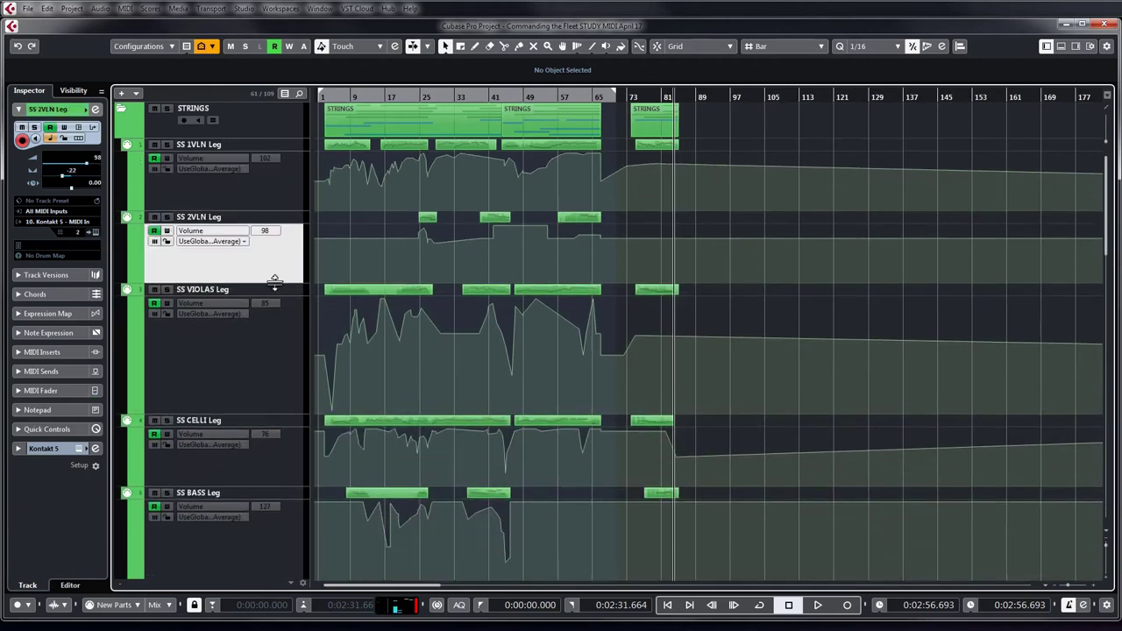
{"action": "left_click_drag", "start_coordinate": [284, 414], "coordinate": [281, 345]}
{"action": "left_click_drag", "start_coordinate": [288, 525], "coordinate": [287, 477]}
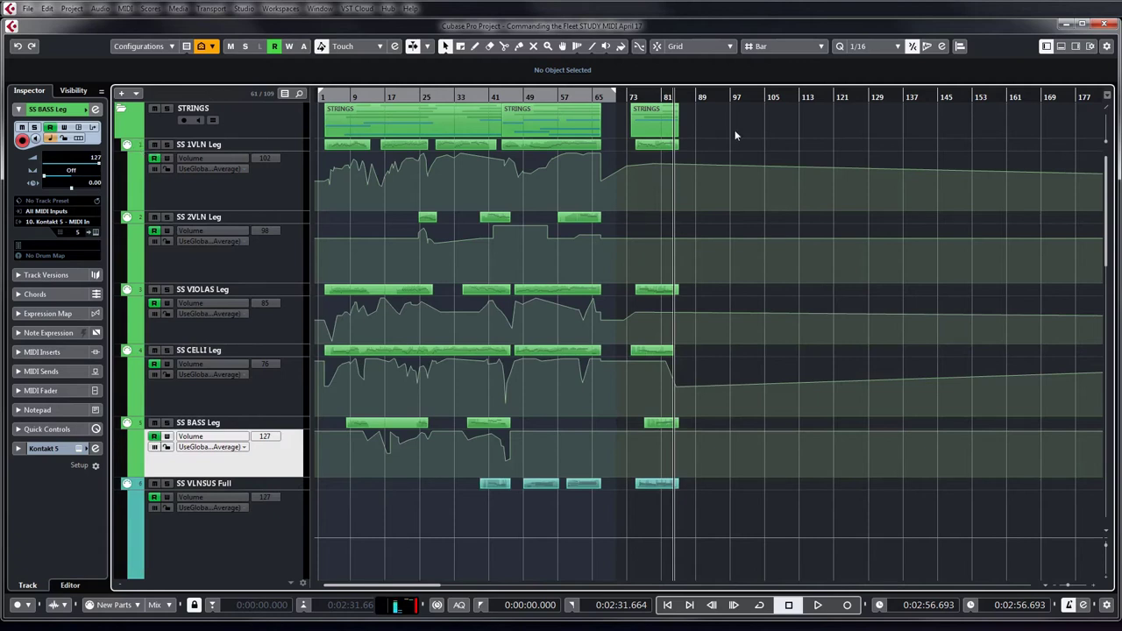
- Hide the volume automation lanes of SS VLNSUS Full, SS BASS Leg, SS CELLI Leg, SS VIOLAS Leg and SS 2VLN Leg
{"action": "key", "text": "g"}
{"action": "key", "text": "g"}
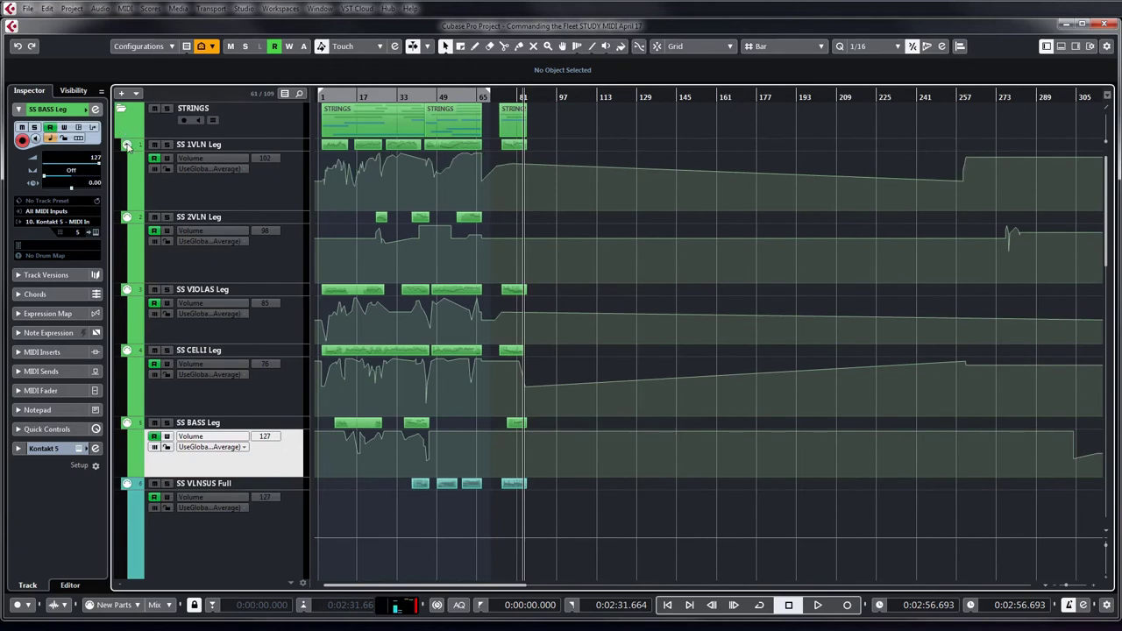
{"action": "scroll", "coordinate": [677, 438], "scroll_direction": "down", "scroll_amount": 8}
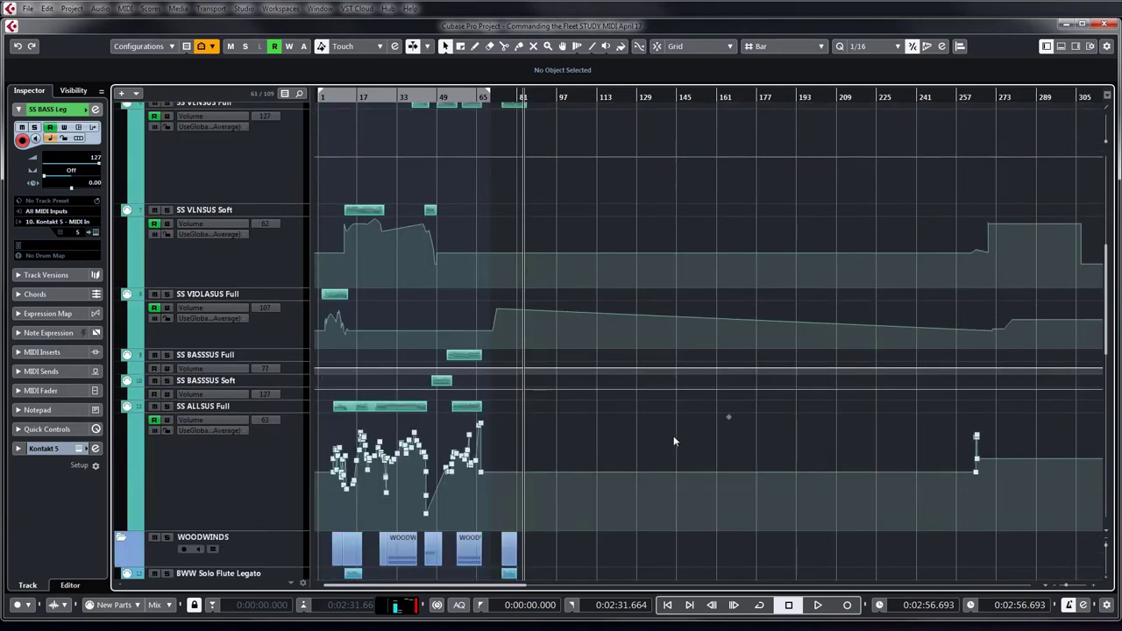
{"action": "scroll", "coordinate": [673, 436], "scroll_direction": "up", "scroll_amount": 6}
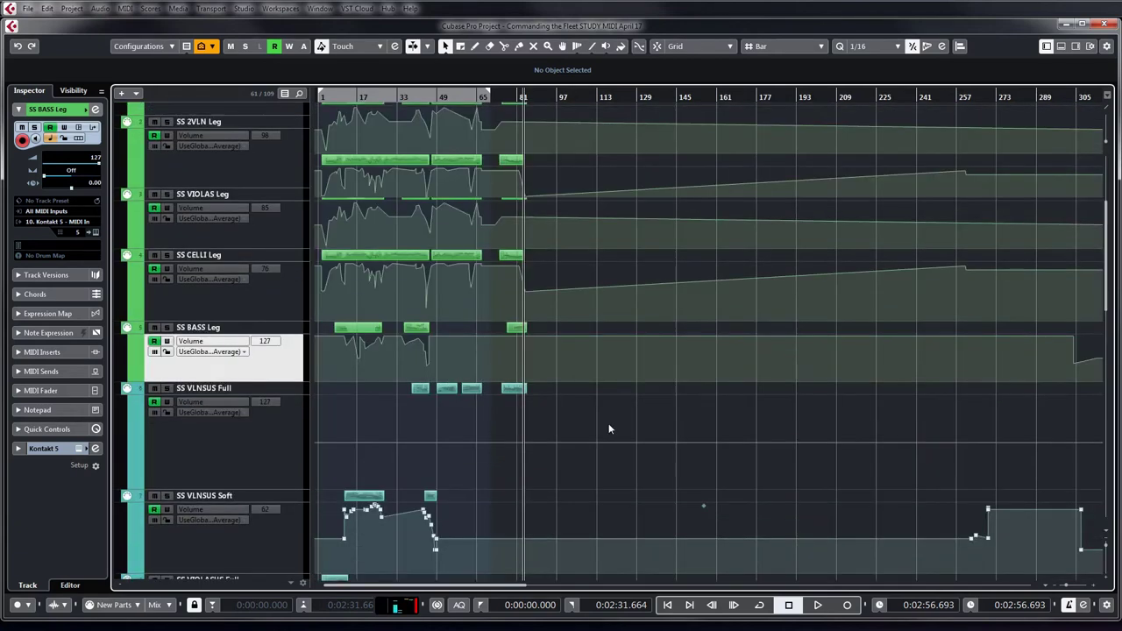
{"action": "left_click", "coordinate": [126, 391]}
{"action": "left_click", "coordinate": [126, 328]}
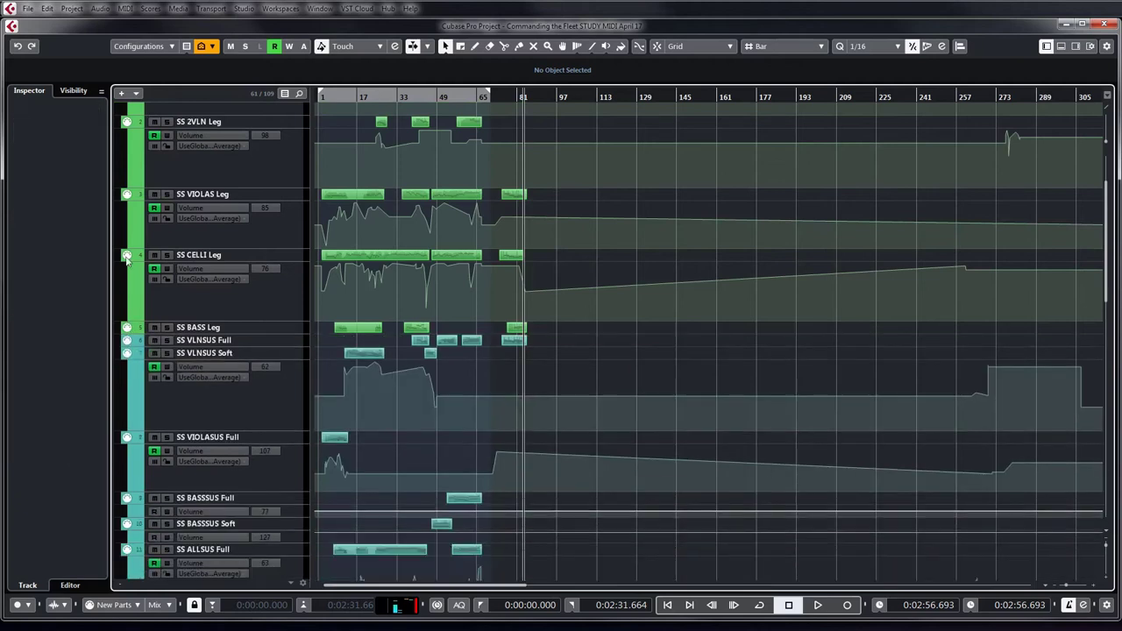
{"action": "left_click", "coordinate": [126, 255]}
{"action": "left_click", "coordinate": [126, 194]}
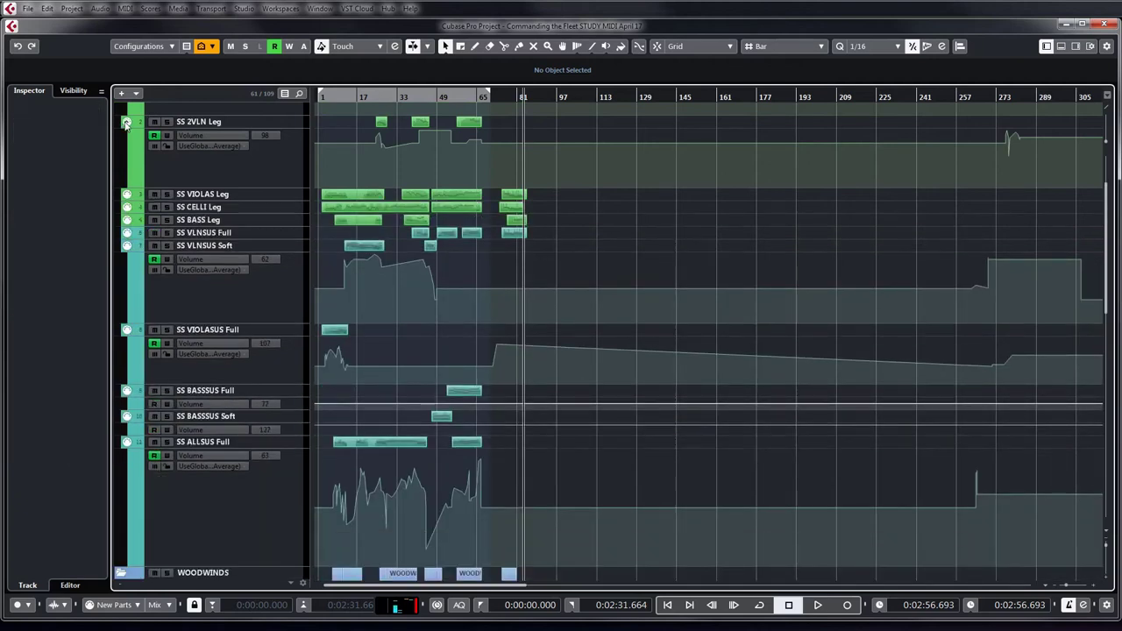
{"action": "left_click", "coordinate": [126, 123]}
- Hide the volume automation lanes of SS VLNSUS Soft, SS VIOLASUS Full, both SS BASSSUS tracks, SS ALLSUS Full and SS 1VLN Leg
{"action": "left_click", "coordinate": [127, 186]}
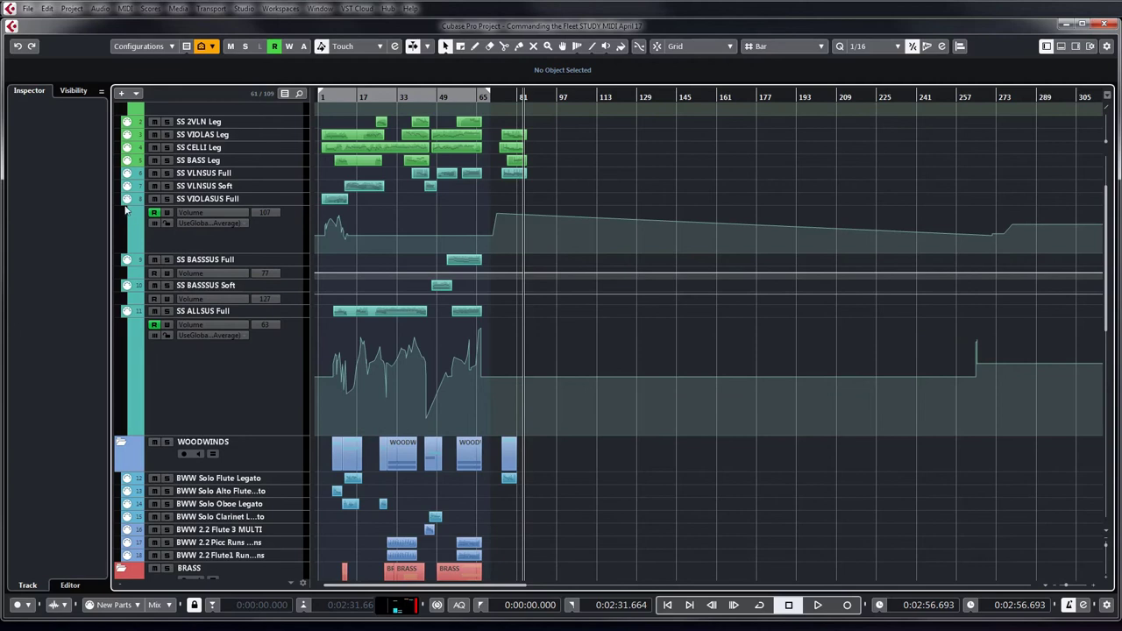
{"action": "left_click", "coordinate": [126, 198]}
{"action": "left_click", "coordinate": [126, 212]}
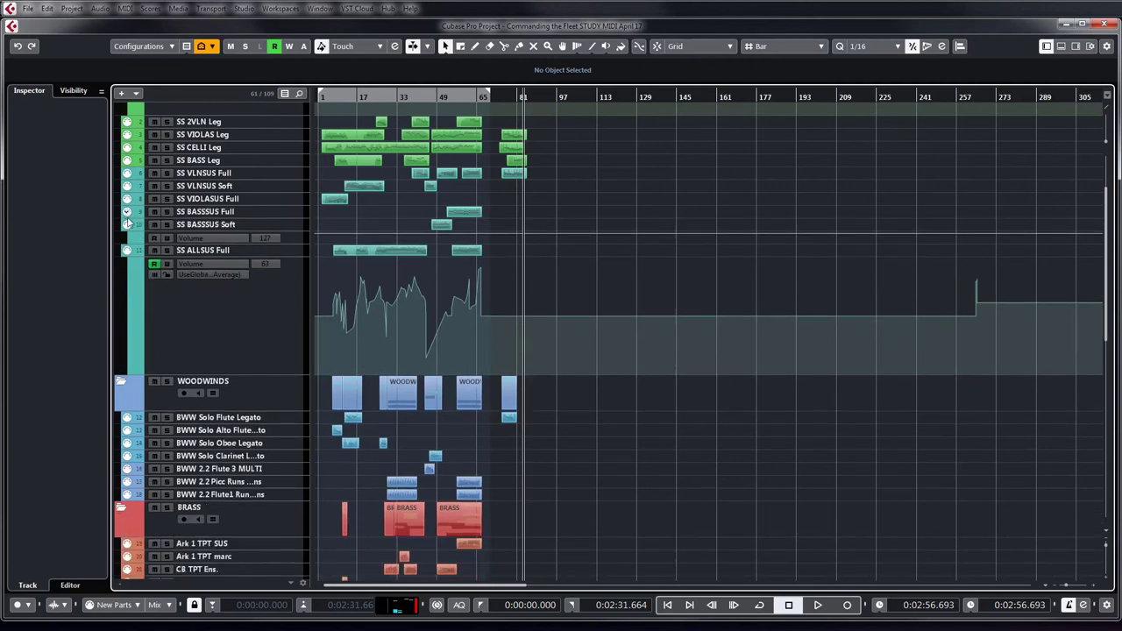
{"action": "left_click", "coordinate": [126, 225]}
{"action": "left_click", "coordinate": [126, 238]}
{"action": "scroll", "coordinate": [418, 256], "scroll_direction": "up", "scroll_amount": 3}
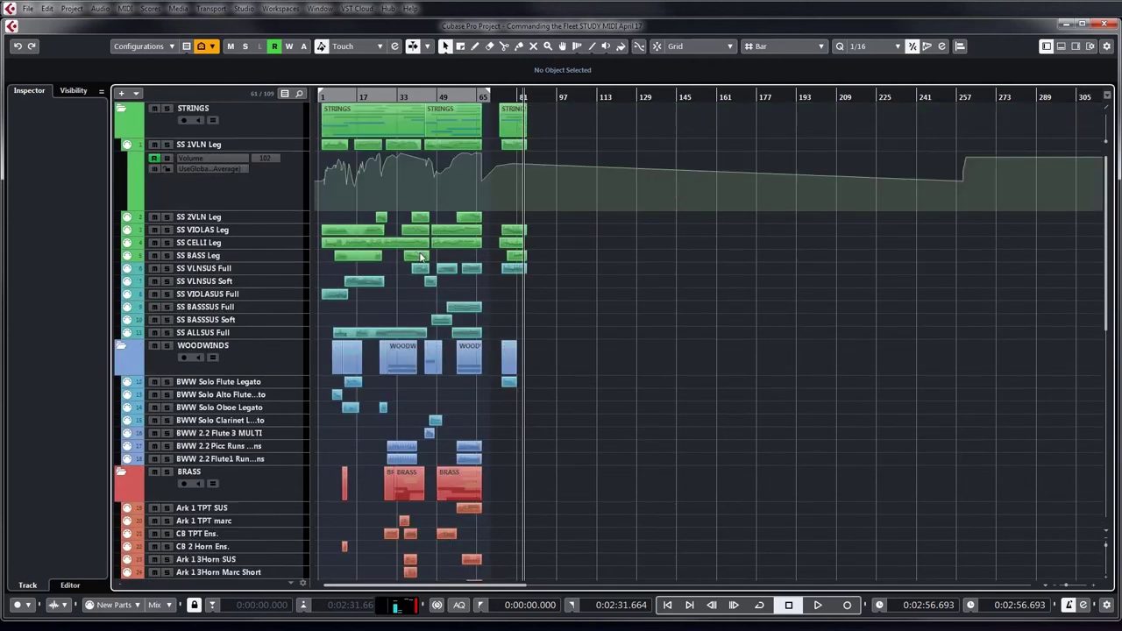
{"action": "left_click", "coordinate": [126, 144]}
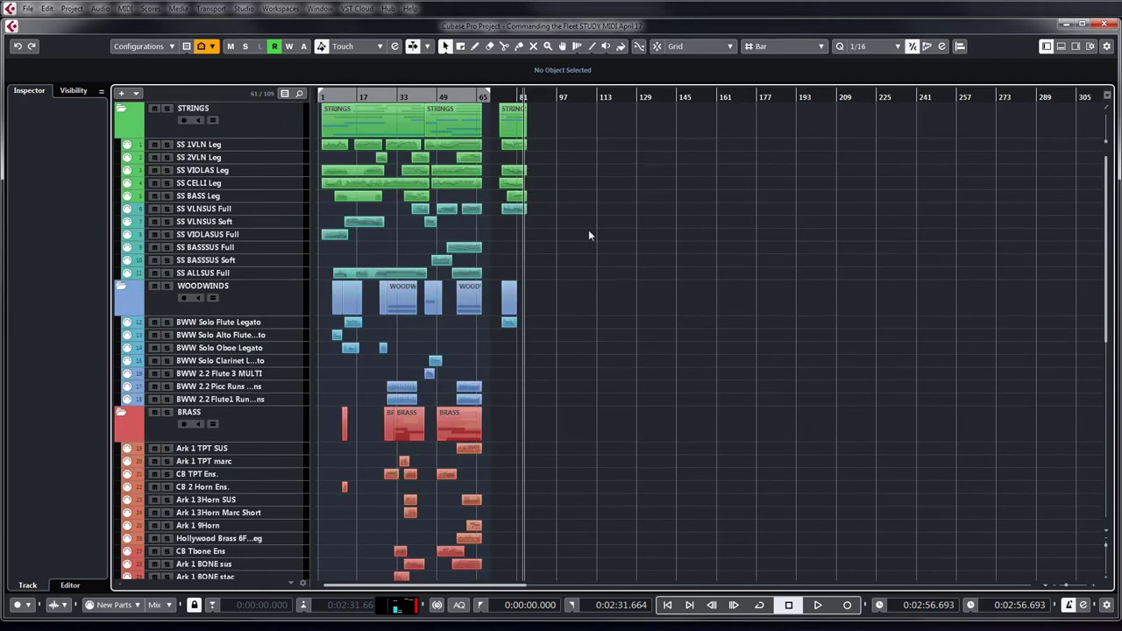
- Look over the compact arrangement and place the playback position at about bar 8
{"action": "key", "text": "h"}
{"action": "key", "text": "h"}
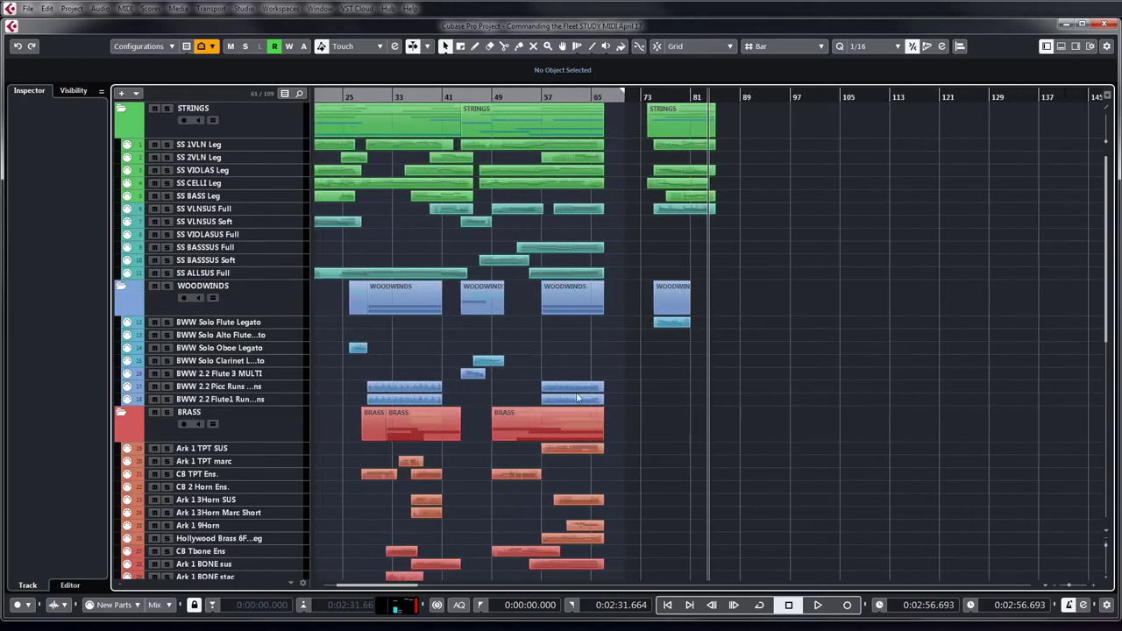
{"action": "key", "text": "g"}
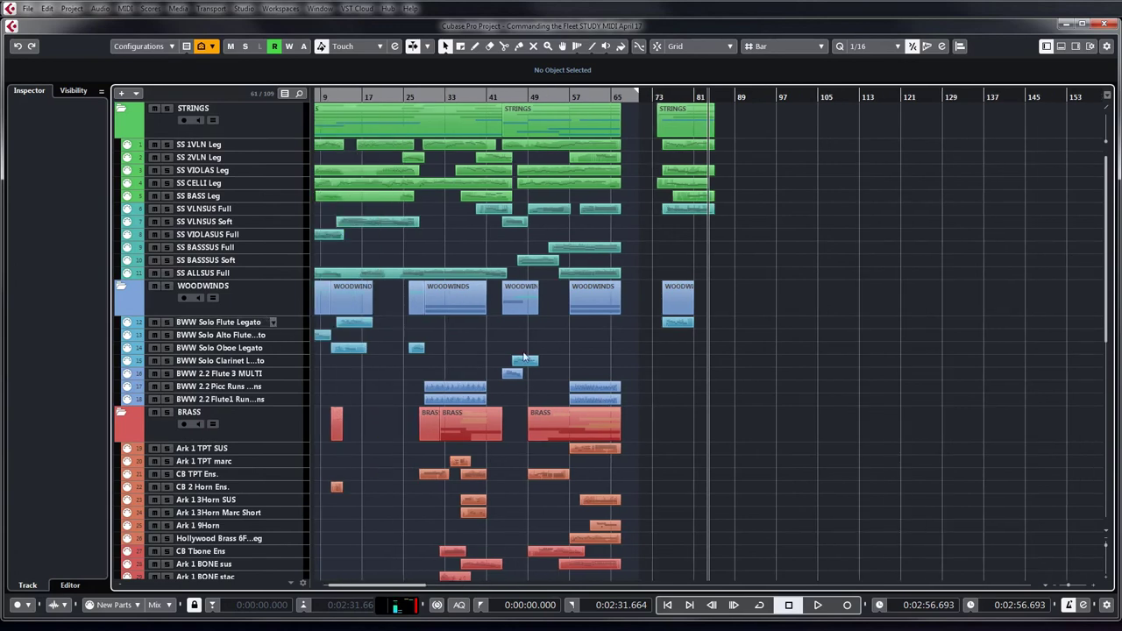
{"action": "mouse_move", "coordinate": [338, 107]}
{"action": "left_mouse_down"}
{"action": "mouse_move", "coordinate": [308, 100]}
{"action": "mouse_move", "coordinate": [362, 109]}
{"action": "mouse_move", "coordinate": [354, 116]}
{"action": "left_mouse_up"}
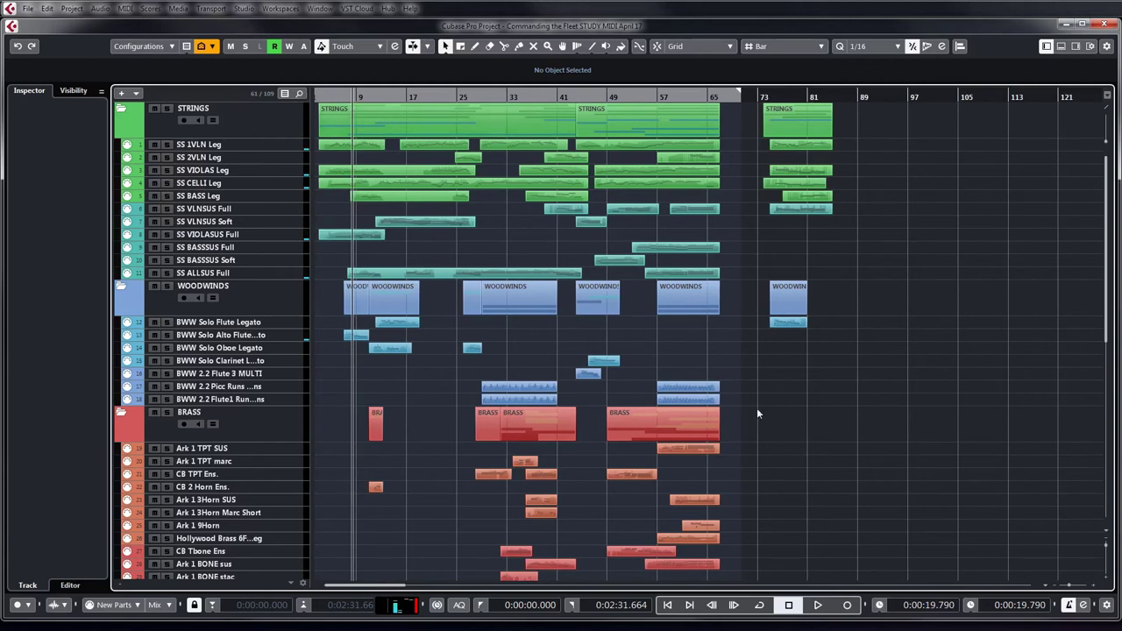
- Open the woodwind parts together in the Key Editor and enlarge the note area above the Expression and Modulation lanes
{"action": "left_click_drag", "start_coordinate": [746, 401], "coordinate": [326, 318]}
{"action": "double_click", "coordinate": [393, 351]}
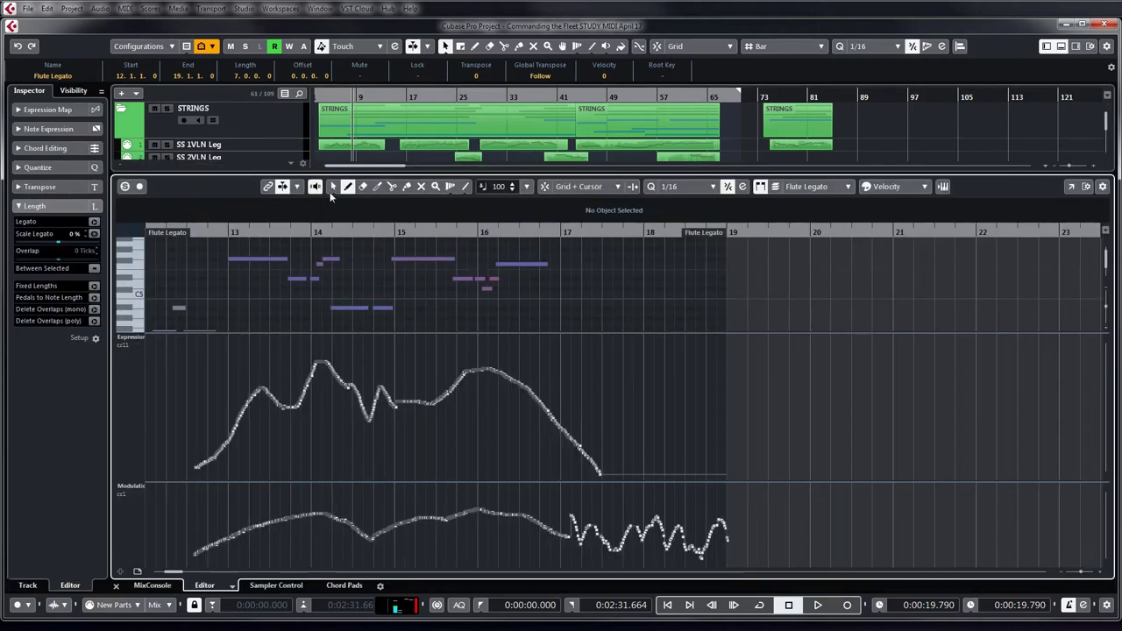
{"action": "key", "text": "1"}
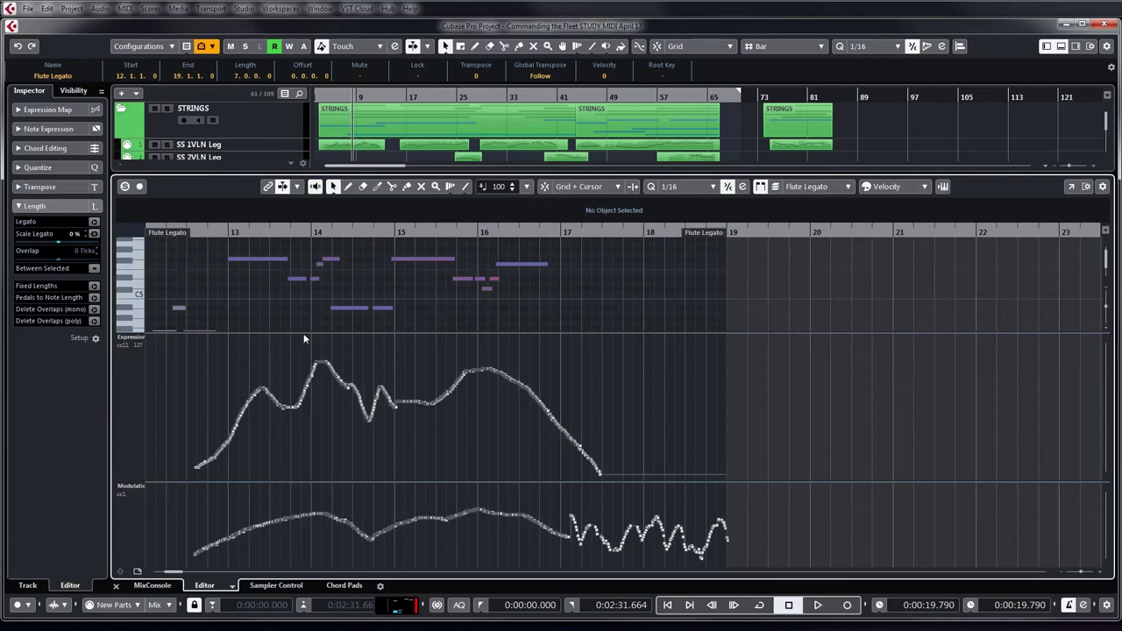
{"action": "left_click_drag", "start_coordinate": [304, 333], "coordinate": [302, 412]}
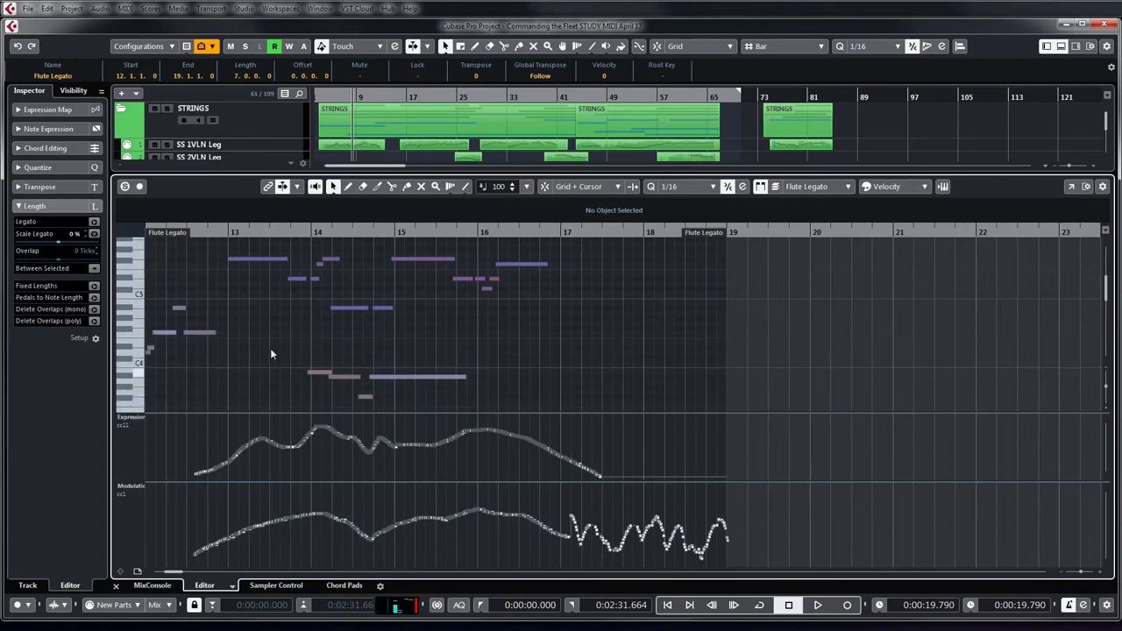
- Solo the opened woodwind parts and listen to them from just before bar 8 and again from about bar 12
{"action": "key", "text": "g"}
{"action": "key", "text": "g"}
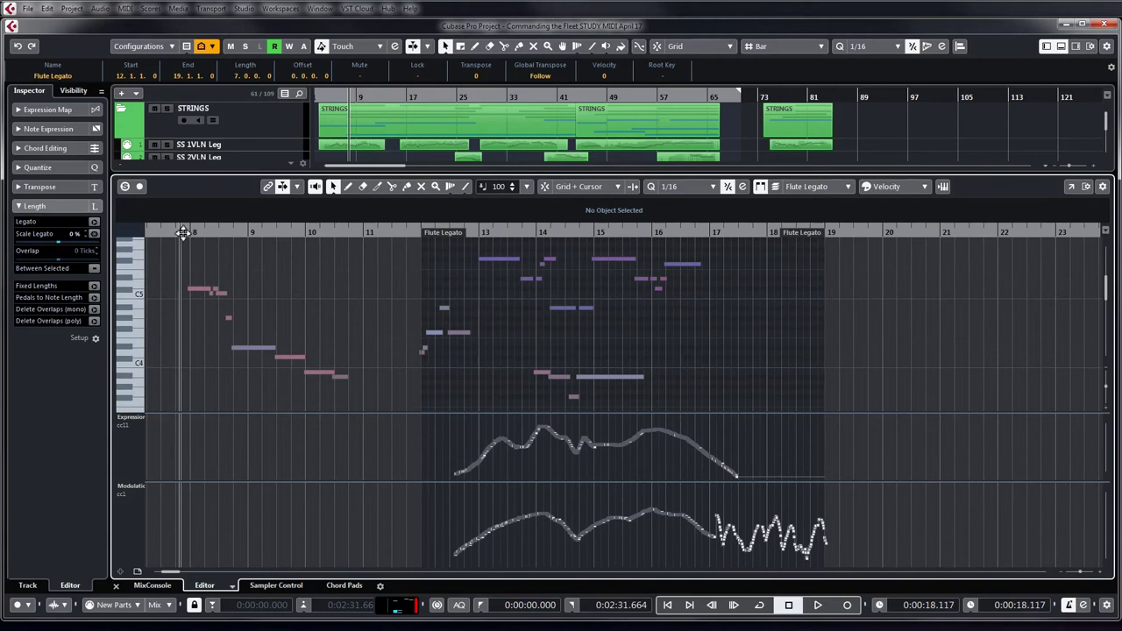
{"action": "key", "text": "space"}
{"action": "left_click", "coordinate": [125, 187]}
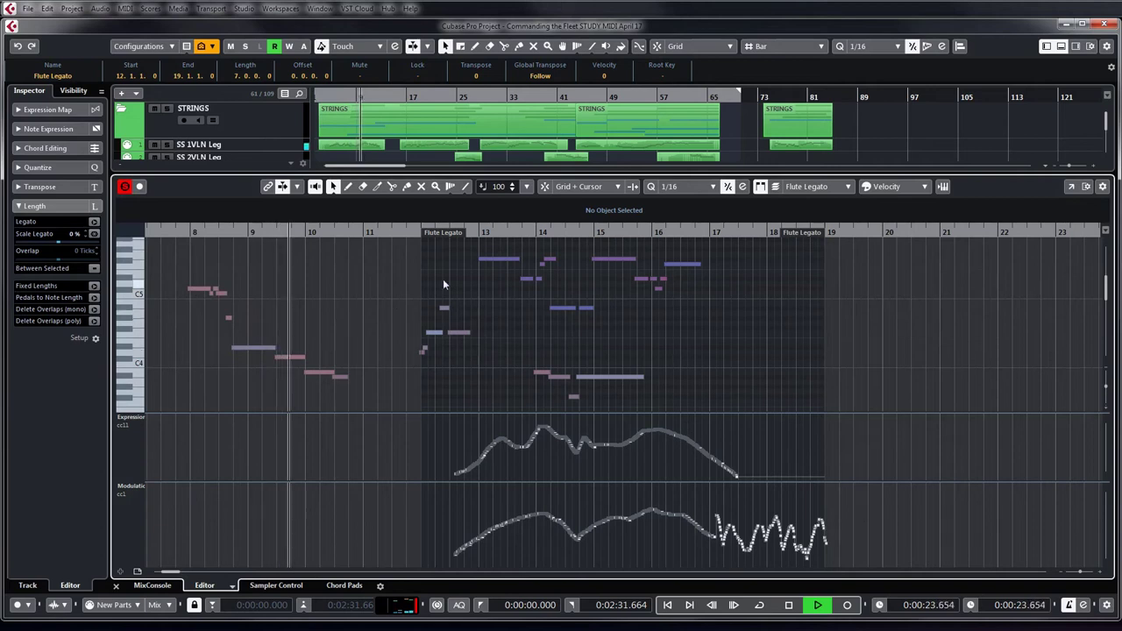
{"action": "left_click", "coordinate": [415, 233]}
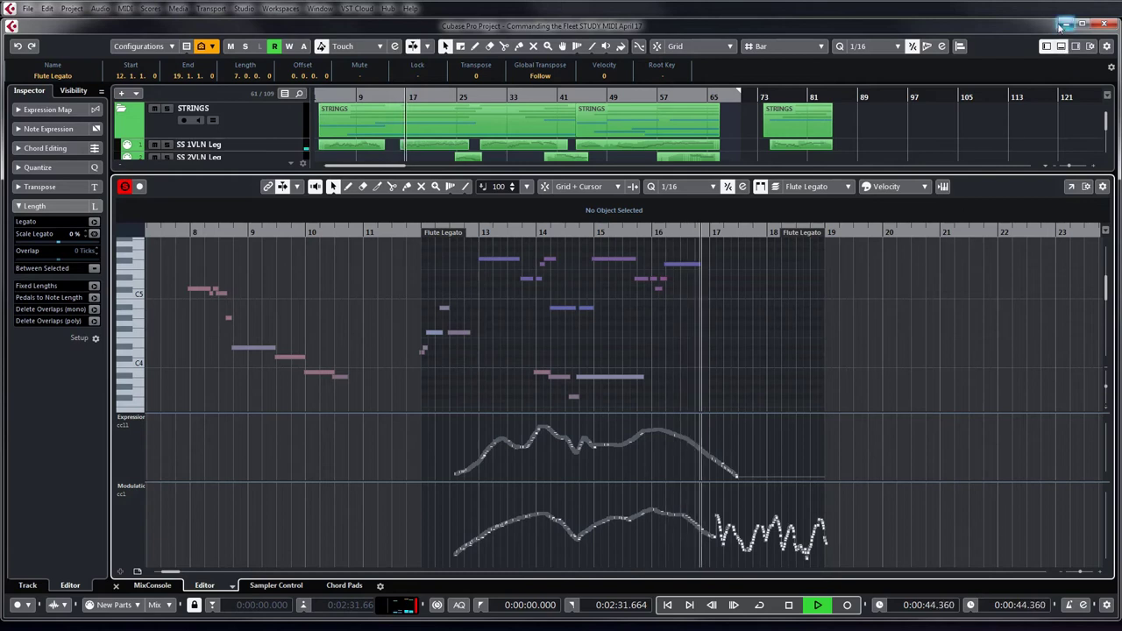
- Look over the wider woodwind passage, close the Key Editor and stop playback
{"action": "key", "text": "g"}
{"action": "key", "text": "g"}
{"action": "key", "text": "g"}
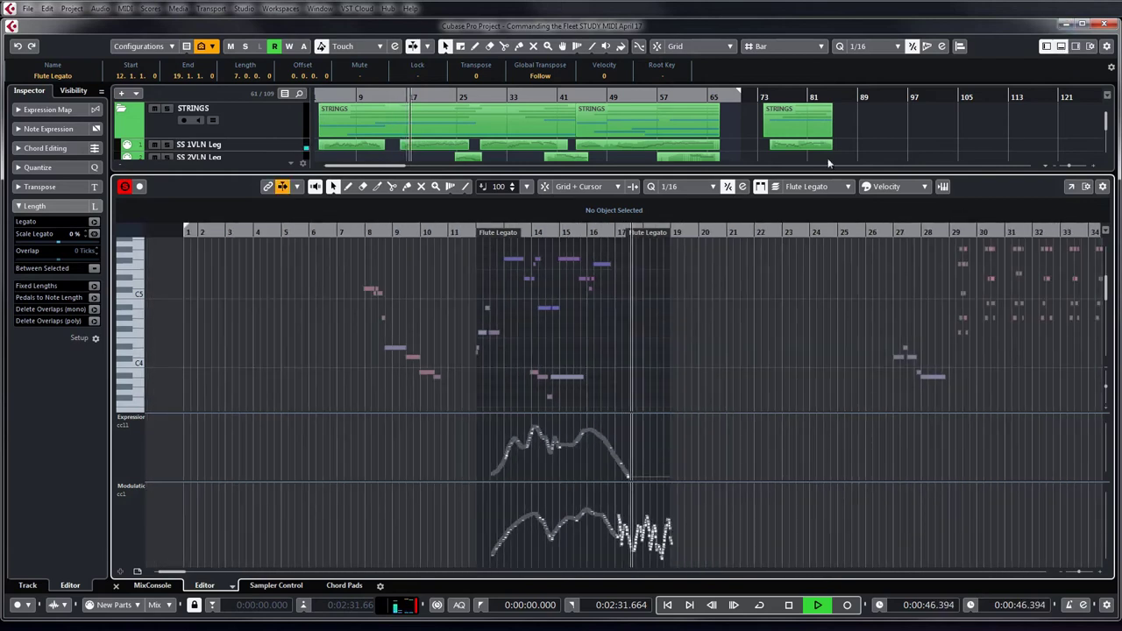
{"action": "left_click", "coordinate": [828, 163]}
{"action": "key", "text": "ctrl+alt+e"}
{"action": "key", "text": "space"}
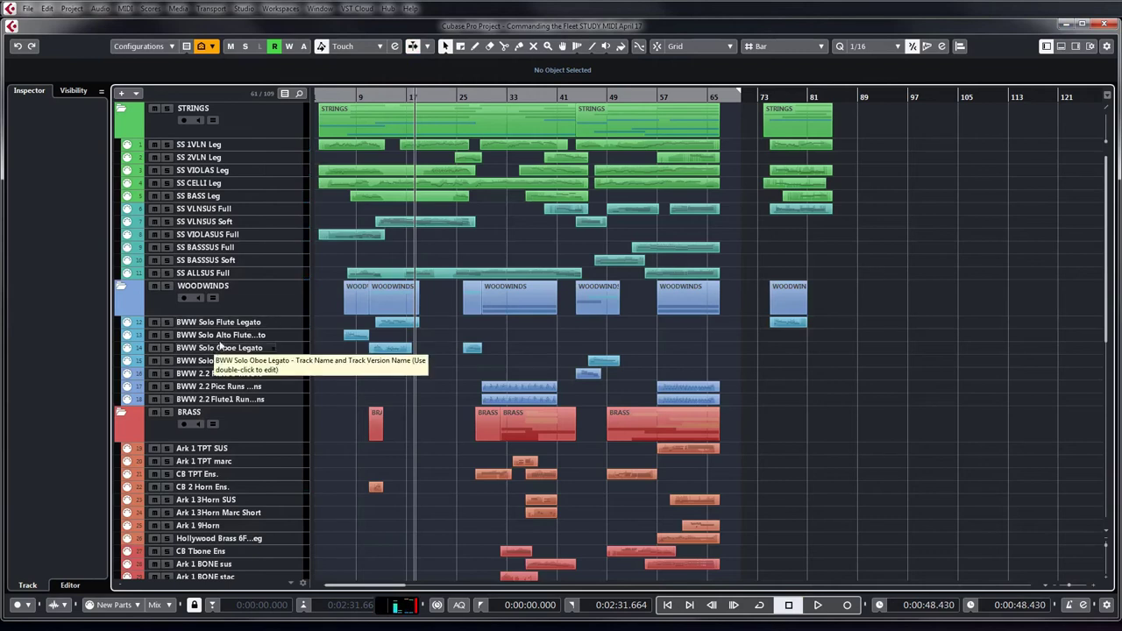
- Show the BWW Solo Alto Flute volume automation and add a rise from Off at about bar 15 to 40 at about bar 18
{"action": "left_click", "coordinate": [230, 337]}
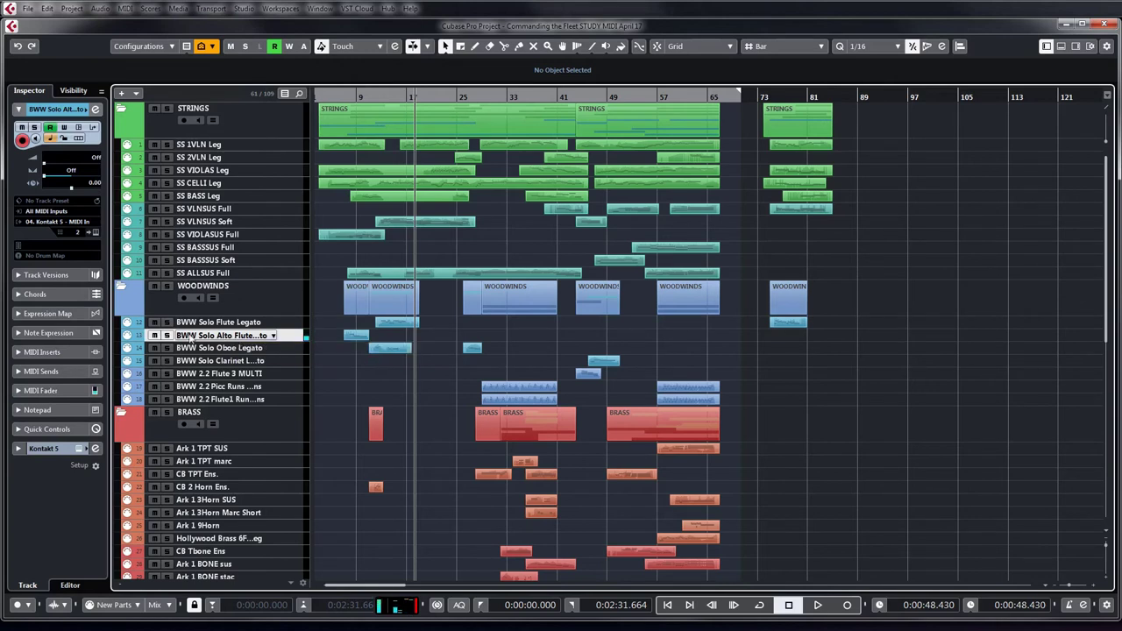
{"action": "left_click", "coordinate": [128, 337]}
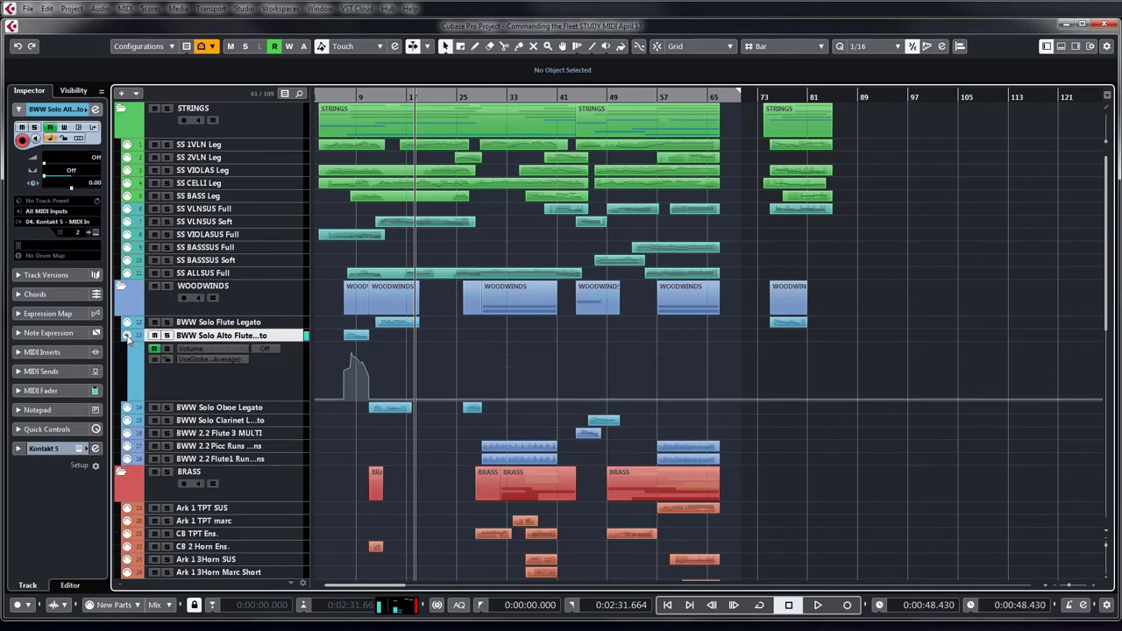
{"action": "left_click", "coordinate": [400, 399]}
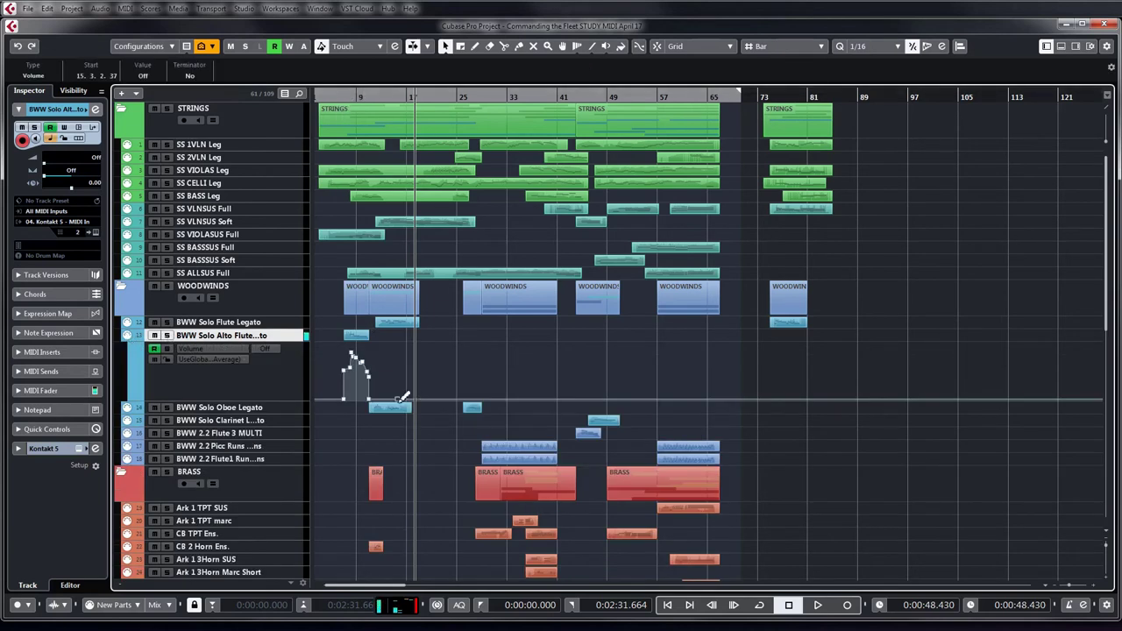
{"action": "left_click_drag", "start_coordinate": [409, 399], "coordinate": [407, 360]}
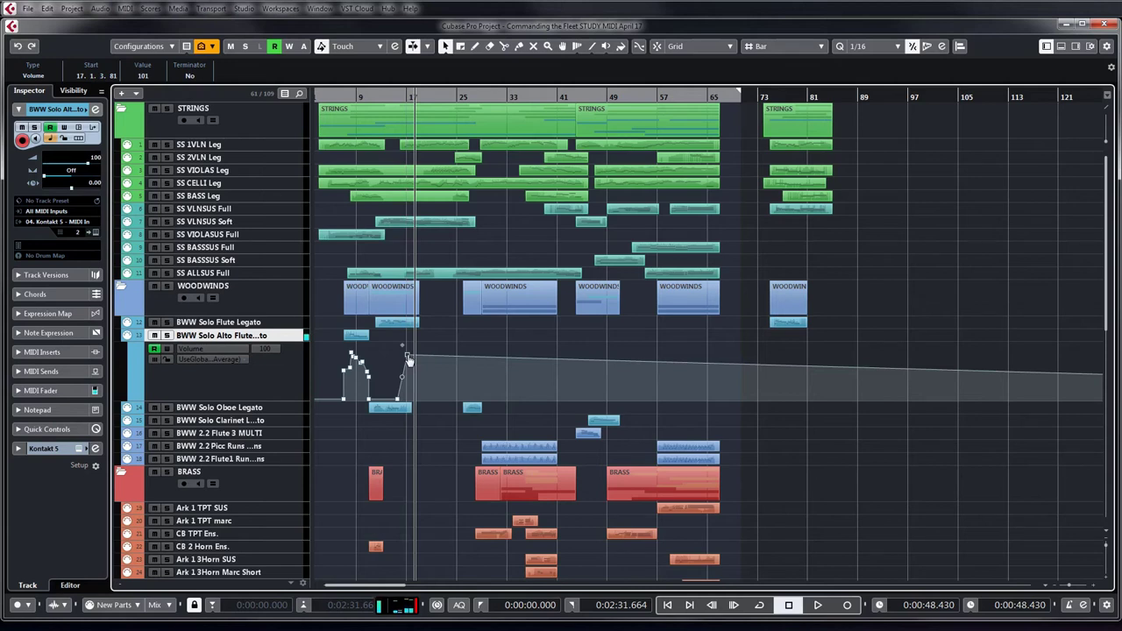
{"action": "left_click_drag", "start_coordinate": [407, 359], "coordinate": [416, 382]}
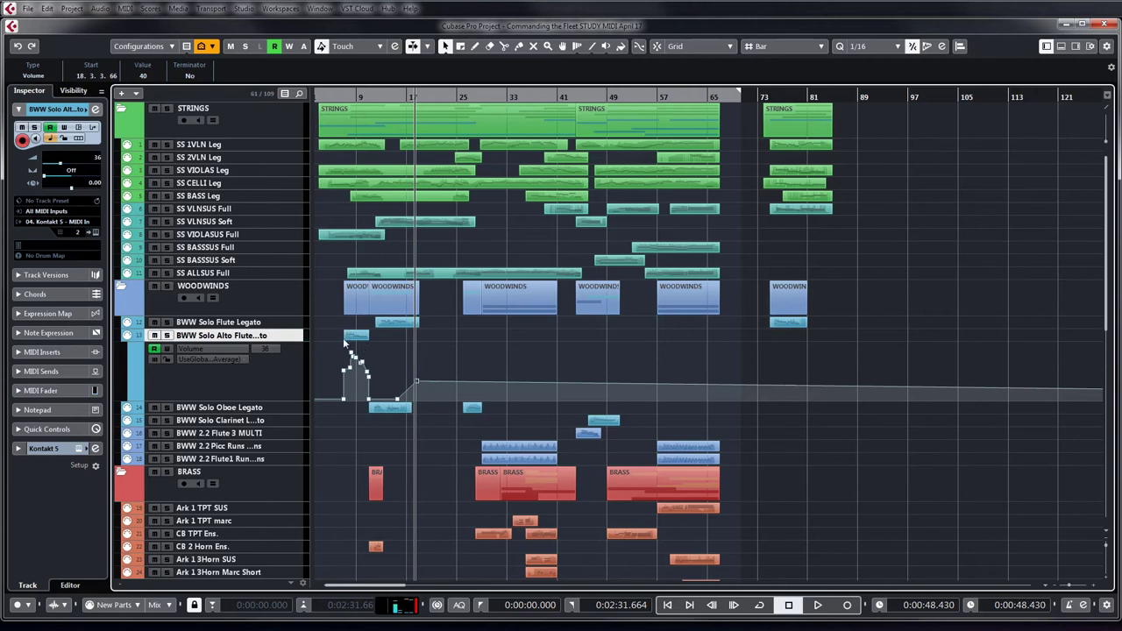
{"action": "left_click", "coordinate": [485, 350]}
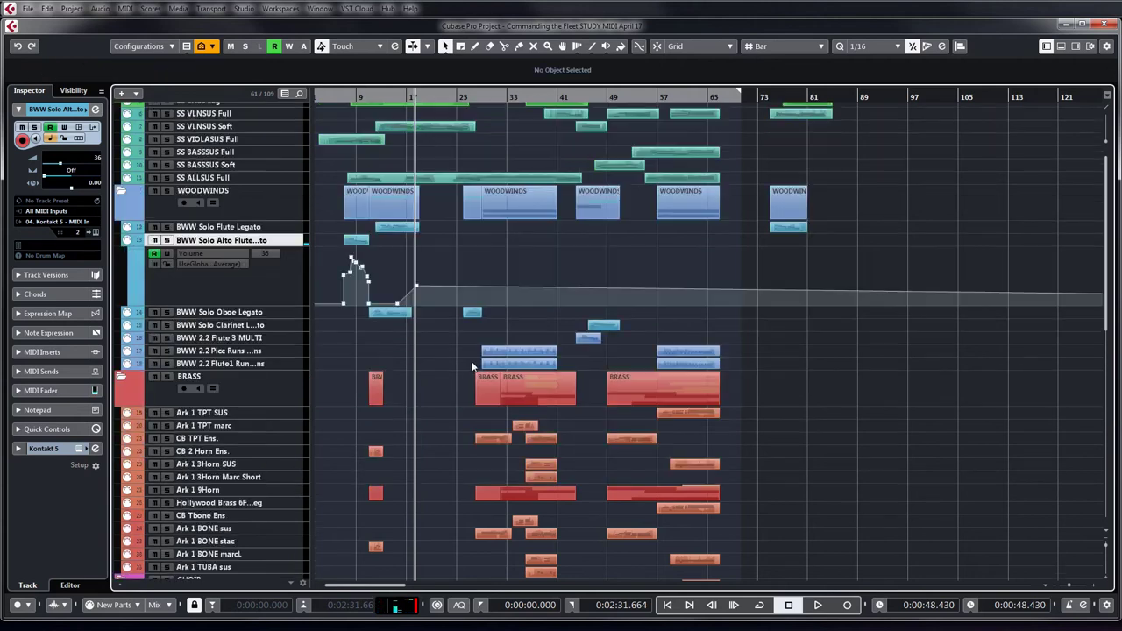
- Select the woodwind parts between bars 44 and 51 and move the playback position to their start
{"action": "scroll", "coordinate": [485, 350], "scroll_direction": "down", "scroll_amount": 3}
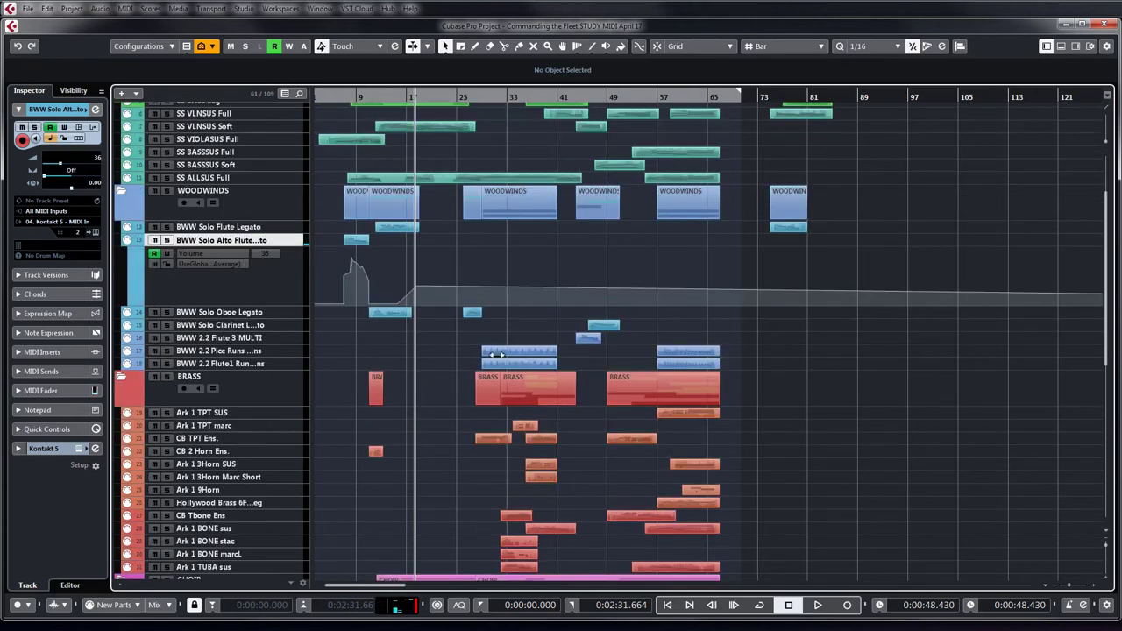
{"action": "left_click", "coordinate": [597, 339]}
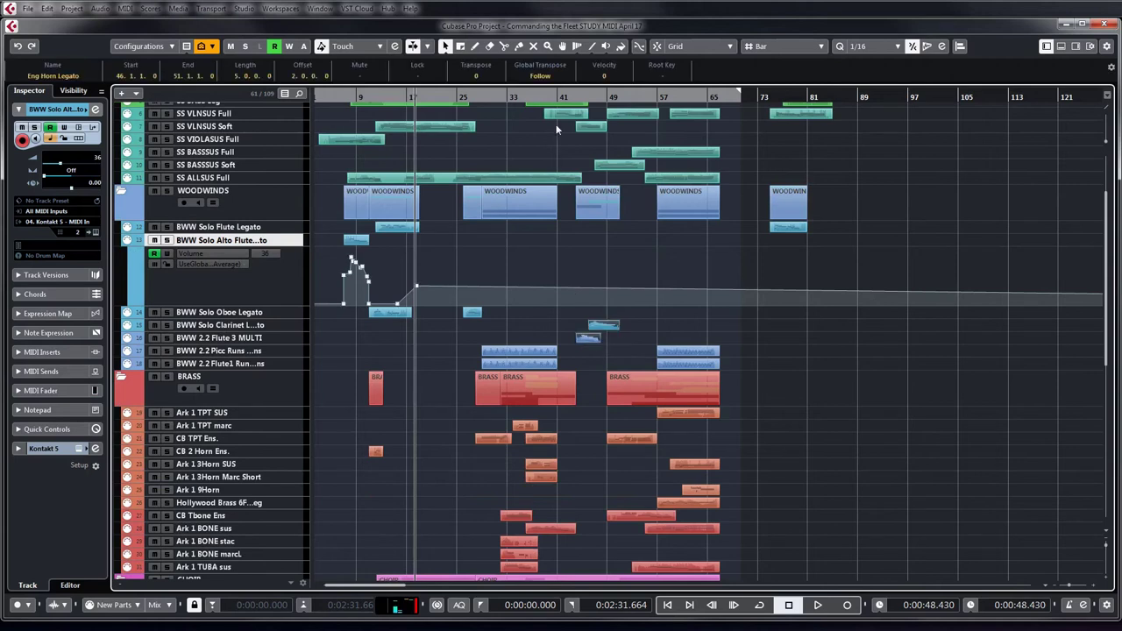
{"action": "key", "text": "l"}
{"action": "scroll", "coordinate": [689, 346], "scroll_direction": "up", "scroll_amount": 3}
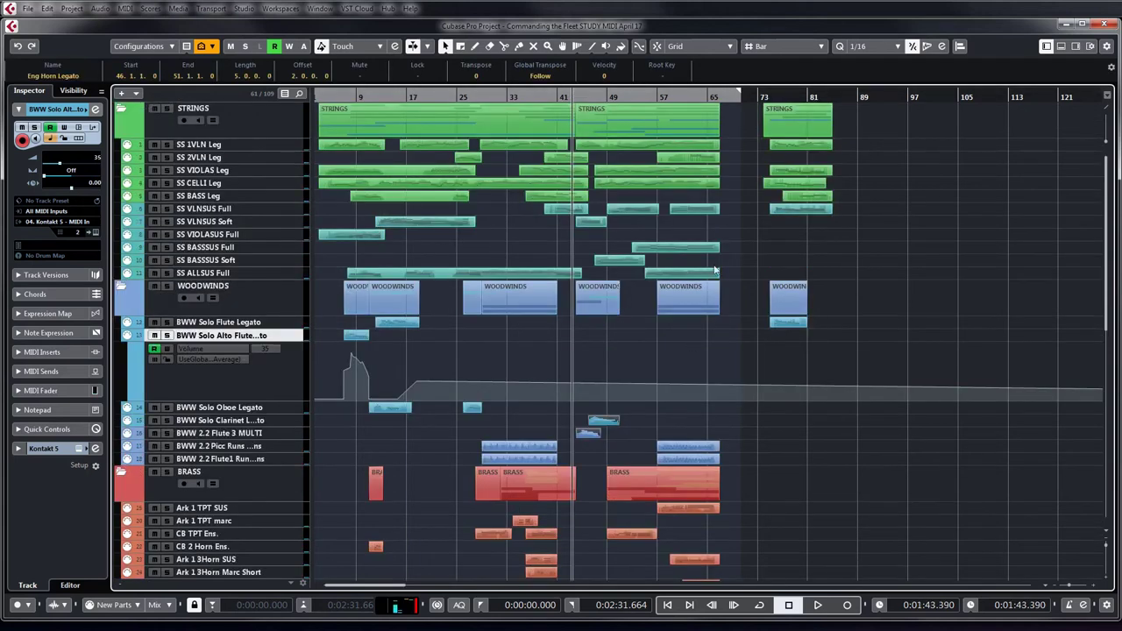
- Deselect the woodwind parts and play the arrangement from about bar 41 to about bar 44
{"action": "left_click", "coordinate": [737, 243]}
{"action": "scroll", "coordinate": [751, 252], "scroll_direction": "down", "scroll_amount": 3}
{"action": "scroll", "coordinate": [751, 253], "scroll_direction": "up", "scroll_amount": 3}
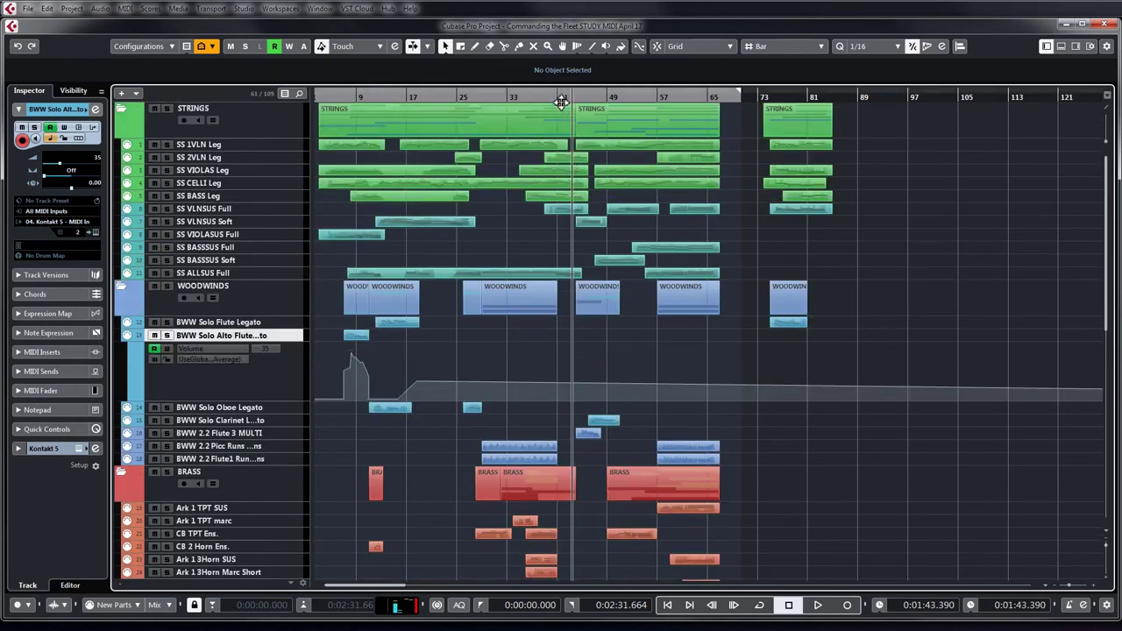
{"action": "left_click", "coordinate": [561, 102]}
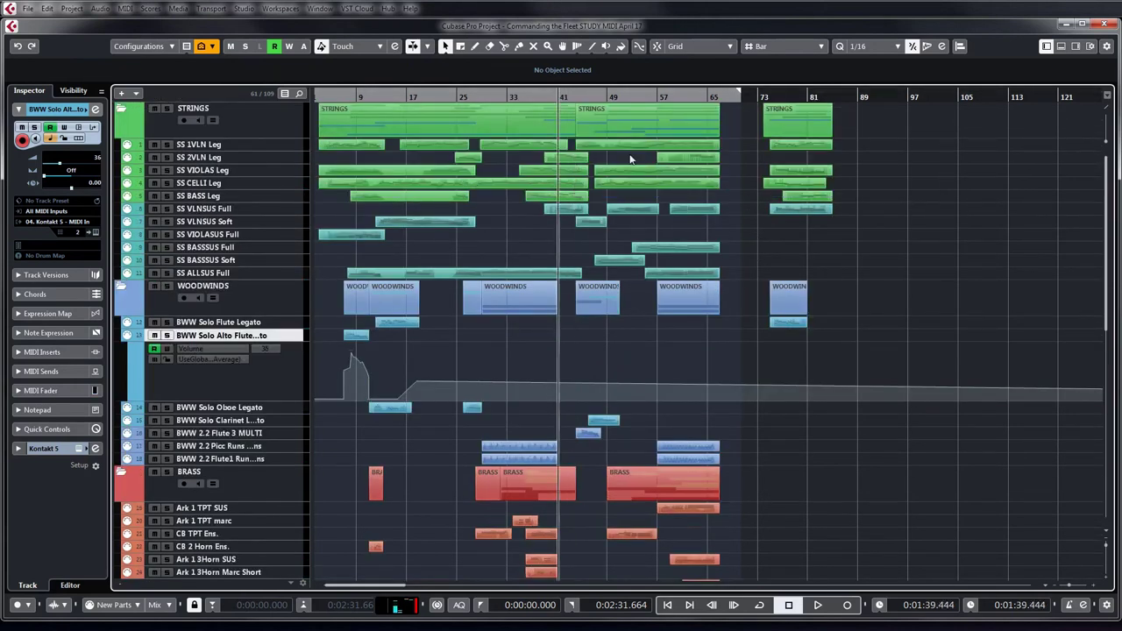
{"action": "key", "text": "space"}
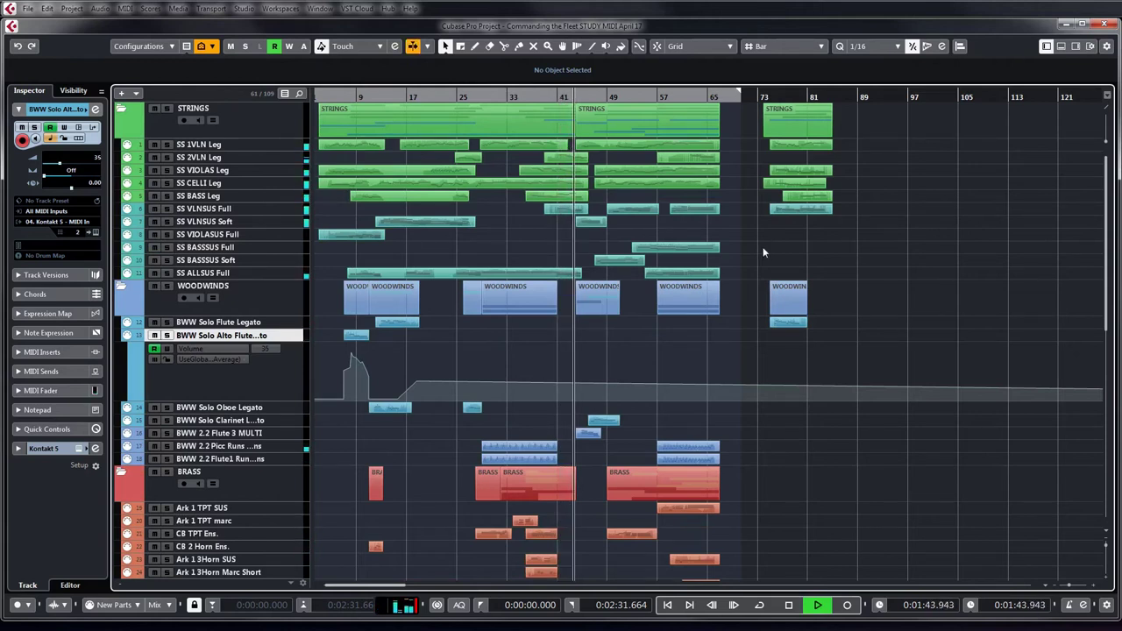
{"action": "key", "text": "space"}
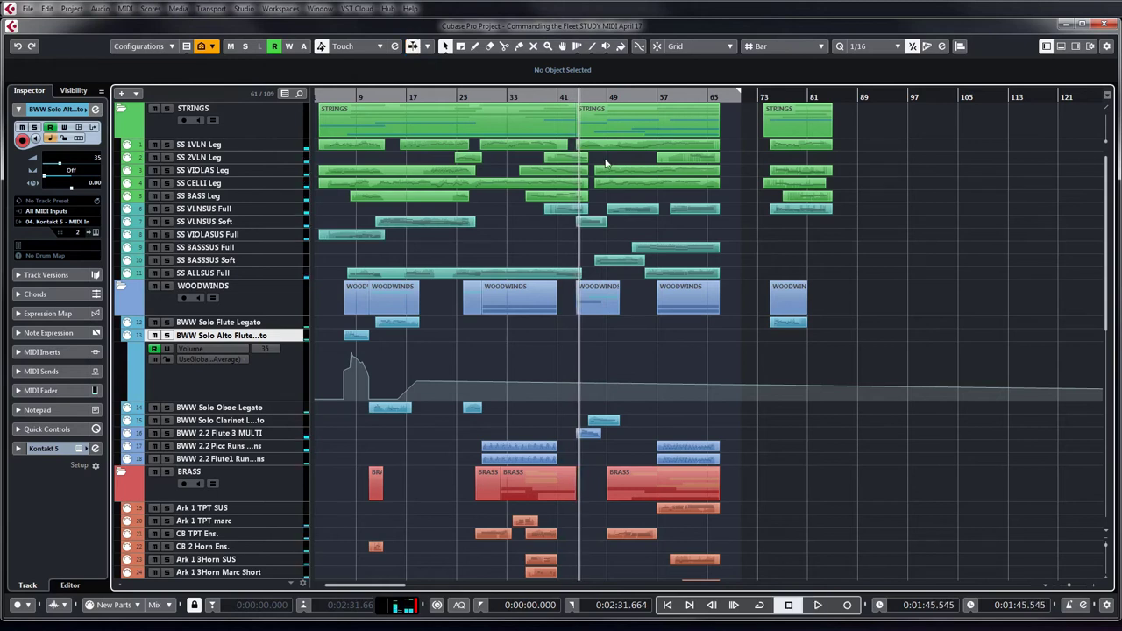
- Hide the volume automation lane of BWW Solo Alto Flute and place the playback position just after bar 41
{"action": "left_click", "coordinate": [128, 341]}
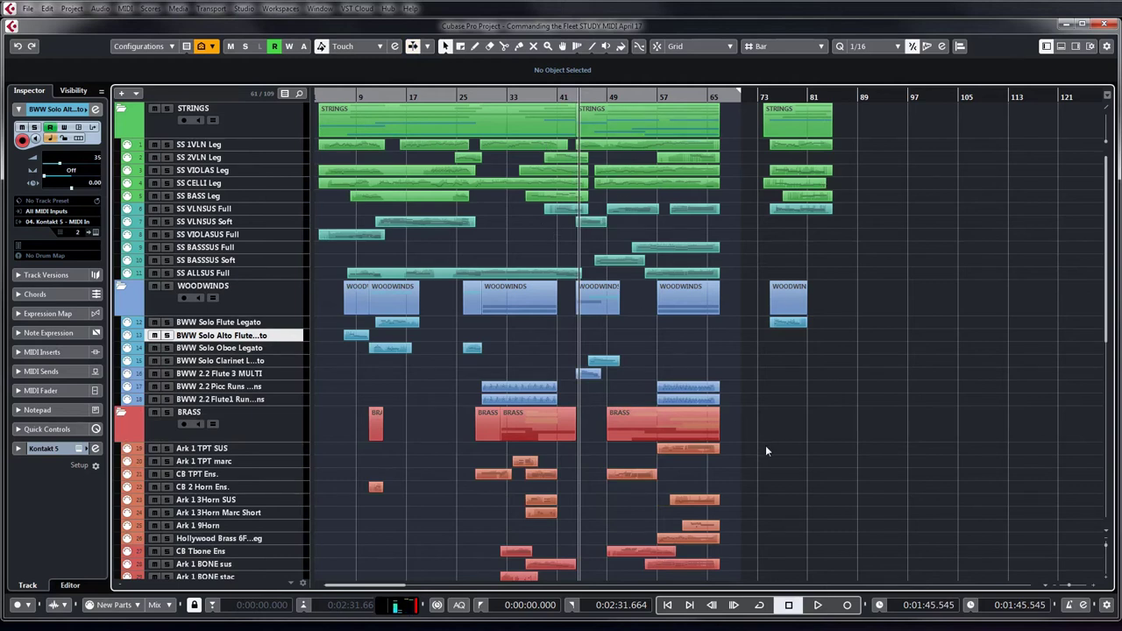
{"action": "key", "text": "h"}
{"action": "key", "text": "h"}
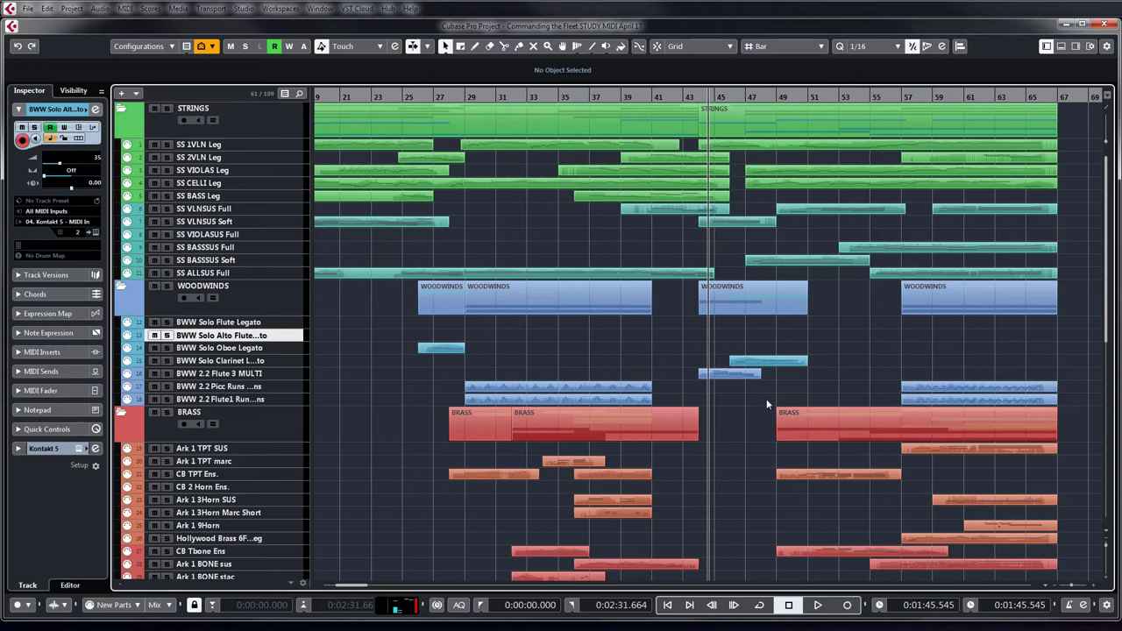
{"action": "scroll", "coordinate": [713, 430], "scroll_direction": "down", "scroll_amount": 1}
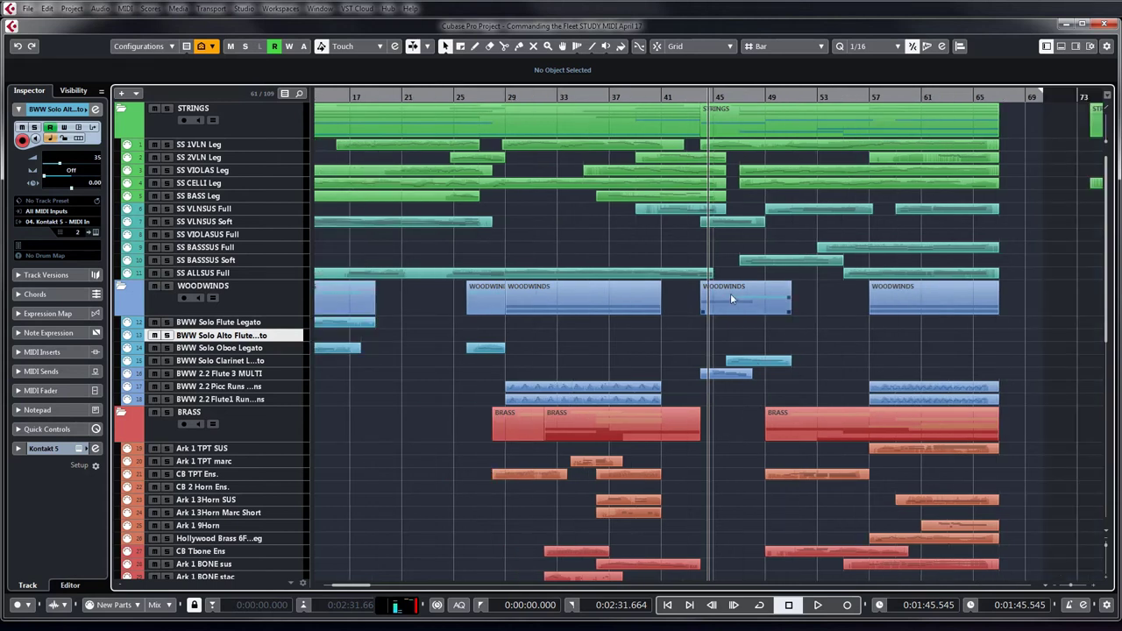
{"action": "left_click", "coordinate": [673, 97]}
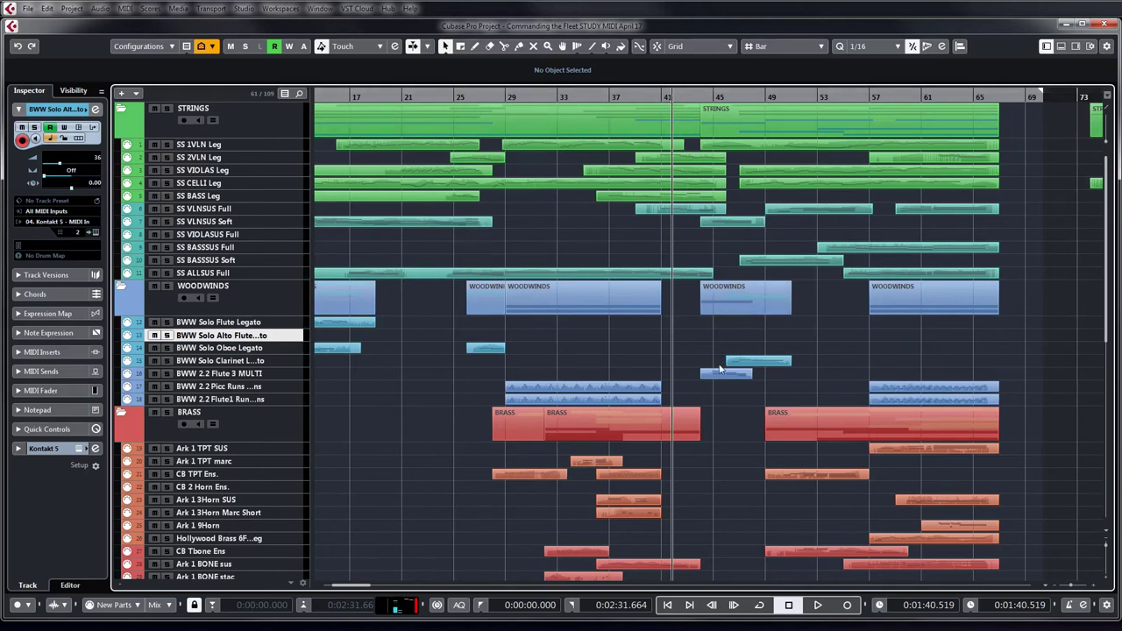
- Look through the brass, choir, percussion and harp tracks, and play the arrangement from about bar 41
{"action": "scroll", "coordinate": [747, 340], "scroll_direction": "down", "scroll_amount": 3}
{"action": "scroll", "coordinate": [747, 345], "scroll_direction": "down", "scroll_amount": 3}
{"action": "scroll", "coordinate": [747, 345], "scroll_direction": "up", "scroll_amount": 3}
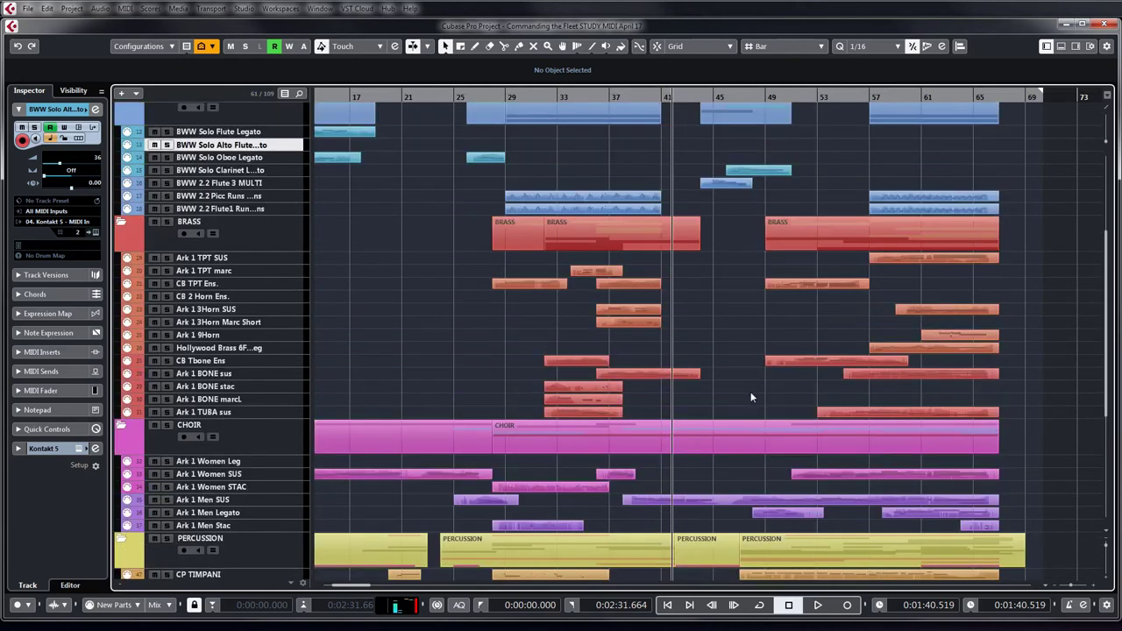
{"action": "scroll", "coordinate": [750, 391], "scroll_direction": "down", "scroll_amount": 2}
{"action": "left_click", "coordinate": [729, 406]}
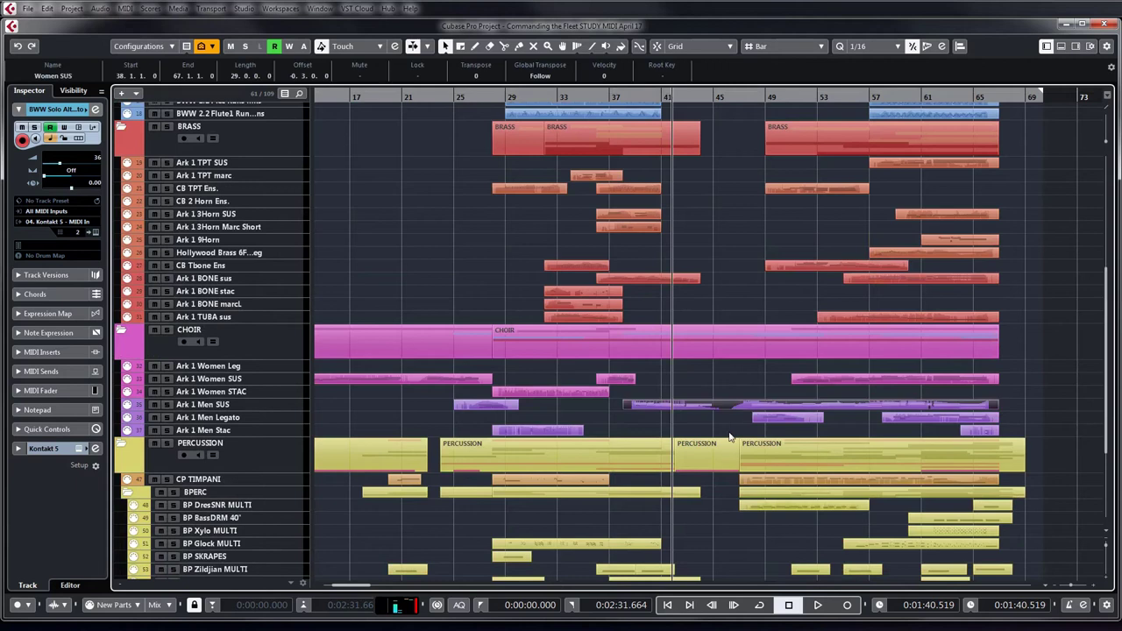
{"action": "scroll", "coordinate": [728, 423], "scroll_direction": "down", "scroll_amount": 3}
{"action": "left_click", "coordinate": [717, 331]}
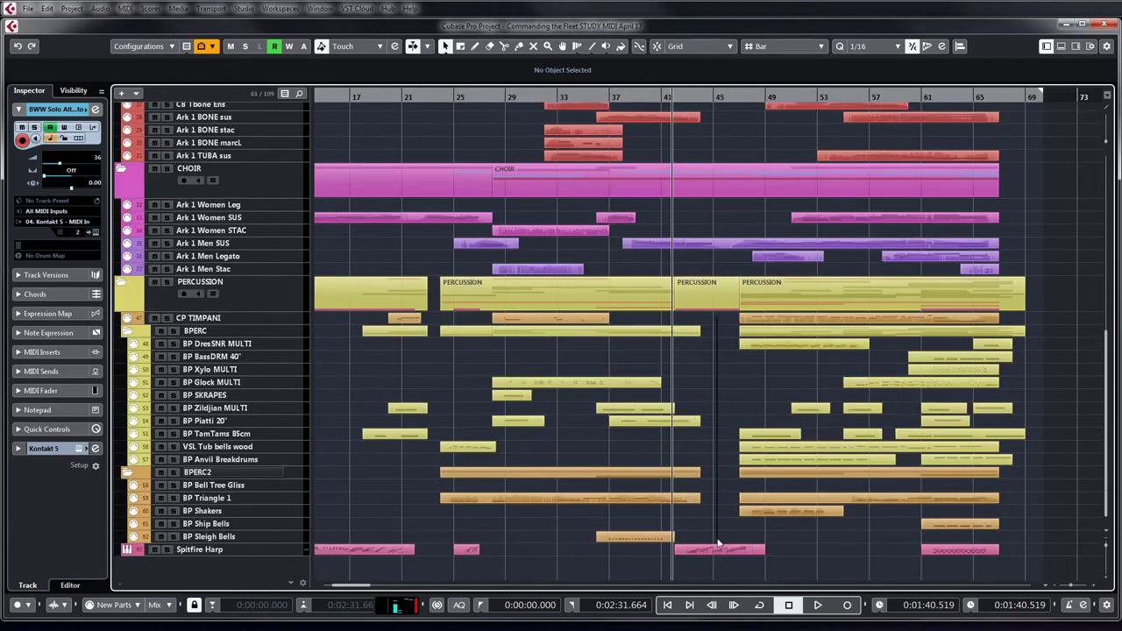
{"action": "scroll", "coordinate": [701, 518], "scroll_direction": "up", "scroll_amount": 9}
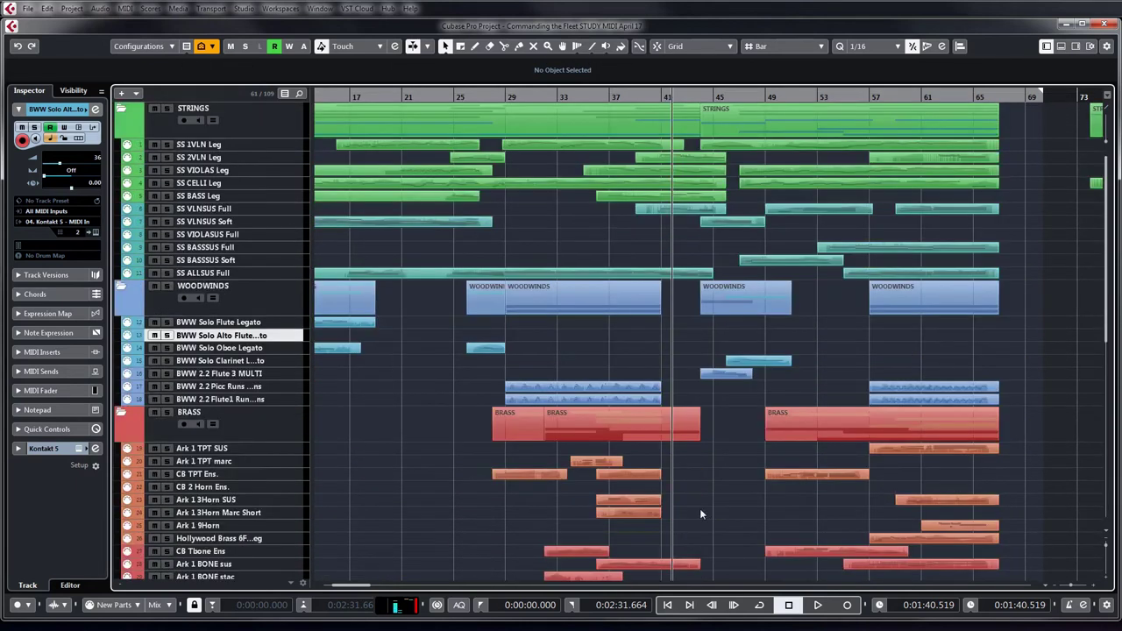
{"action": "left_click", "coordinate": [664, 97]}
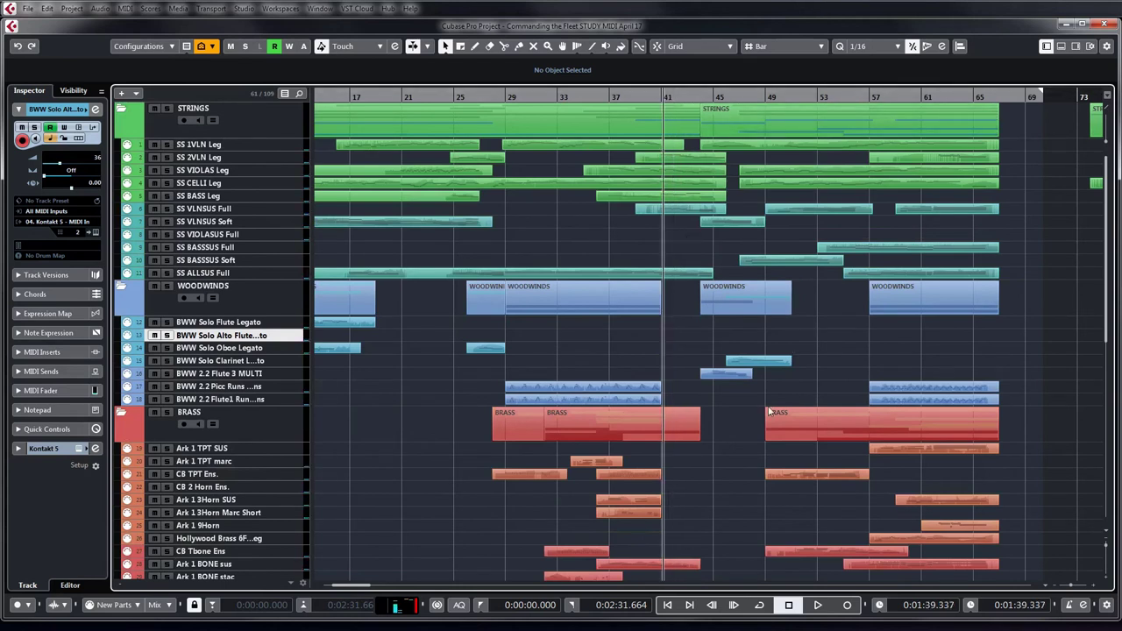
{"action": "key", "text": "space"}
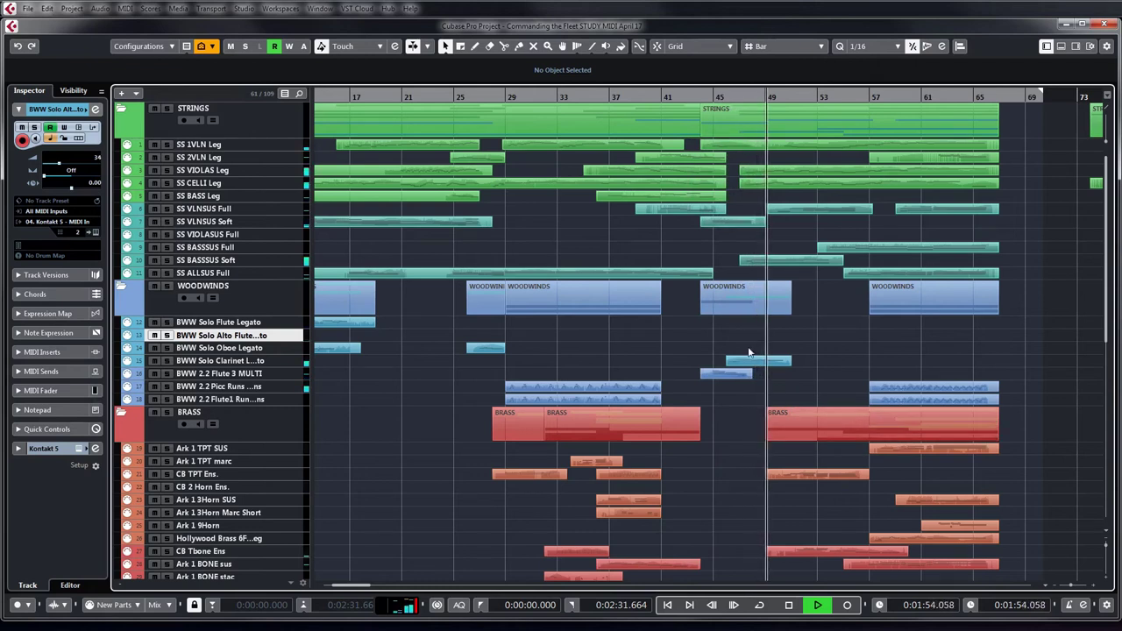
- Open the Tempo Track Editor and examine the tempo changes between about bars 39 and 61
{"action": "key", "text": "ctrl+t"}
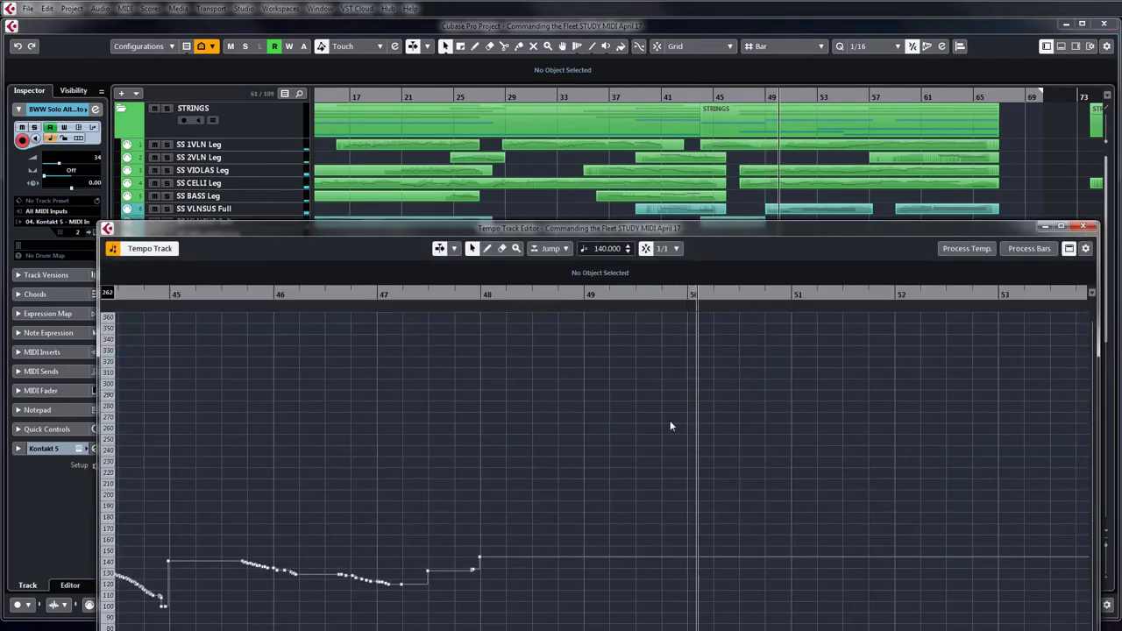
{"action": "key", "text": "g"}
{"action": "key", "text": "g"}
{"action": "key", "text": "g"}
{"action": "key", "text": "g"}
{"action": "key", "text": "g"}
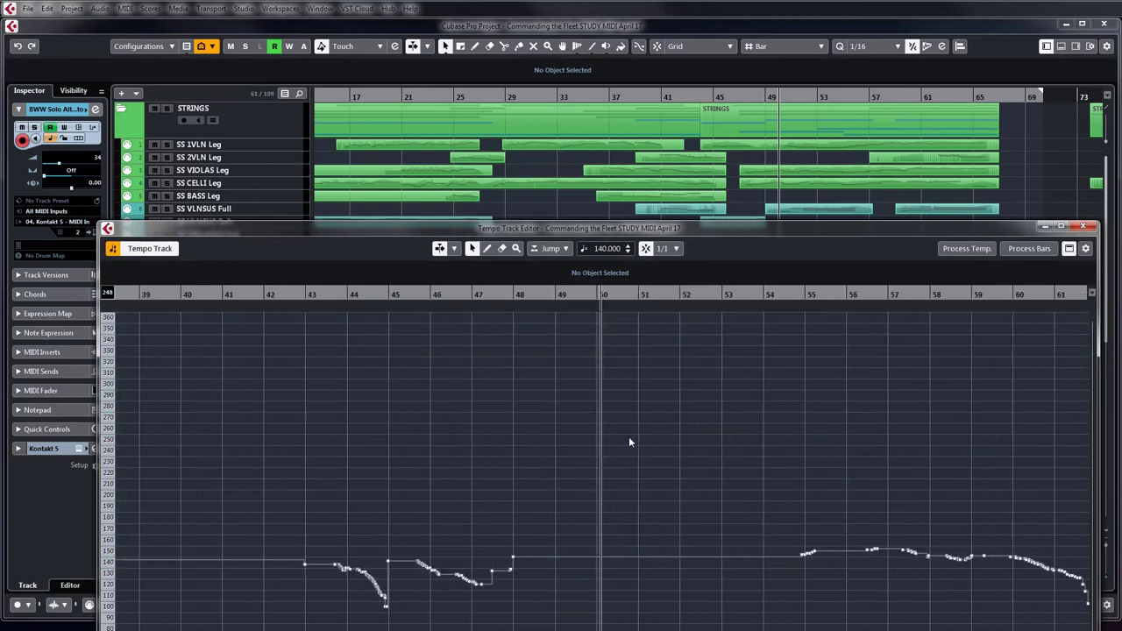
- Move the Tempo Track Editor window up to reveal the whole tempo curve and set the playback position to about bar 46
{"action": "left_click_drag", "start_coordinate": [711, 233], "coordinate": [723, 132]}
{"action": "key", "text": "g"}
{"action": "key", "text": "g"}
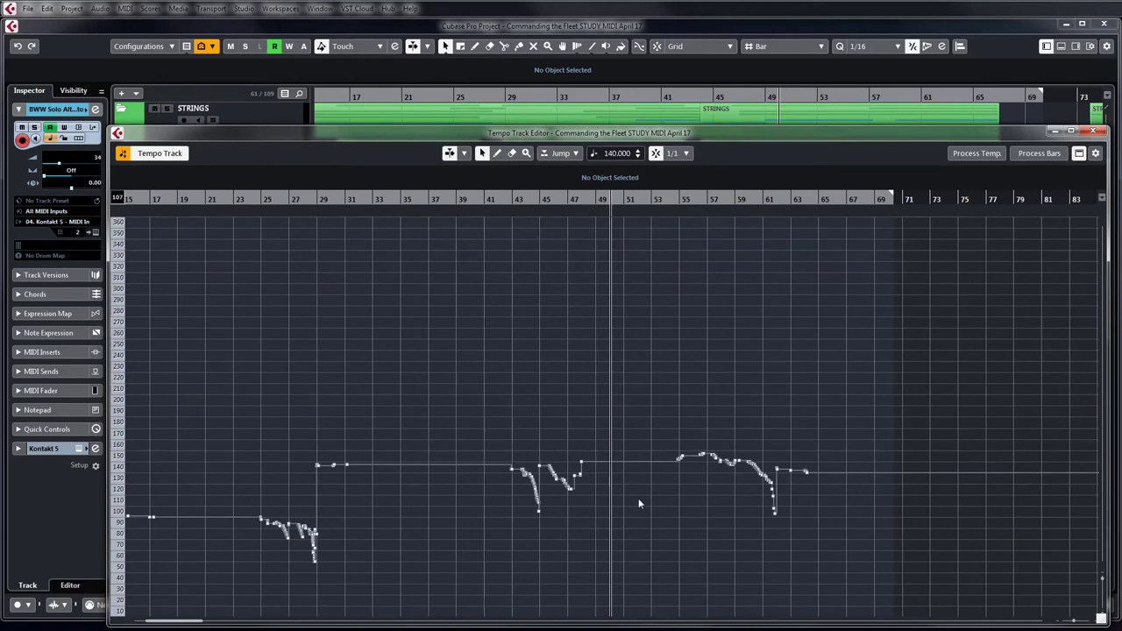
{"action": "left_click_drag", "start_coordinate": [551, 199], "coordinate": [575, 206]}
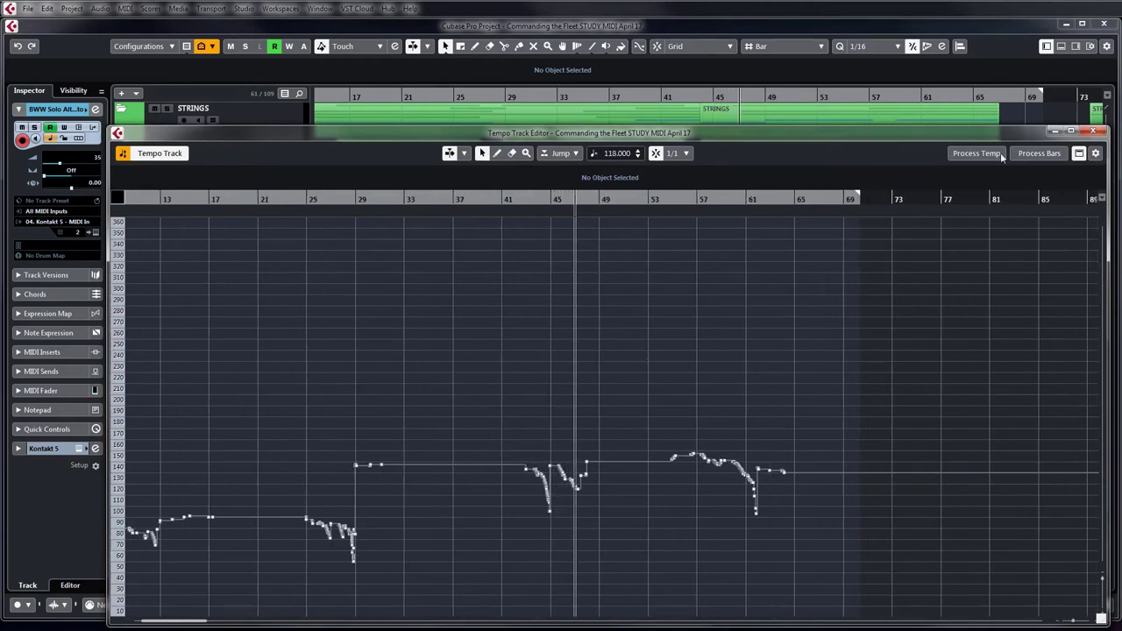
- Close the Tempo Track Editor and open all string, woodwind, brass and choir parts together in the Key Editor
{"action": "left_click", "coordinate": [1094, 133]}
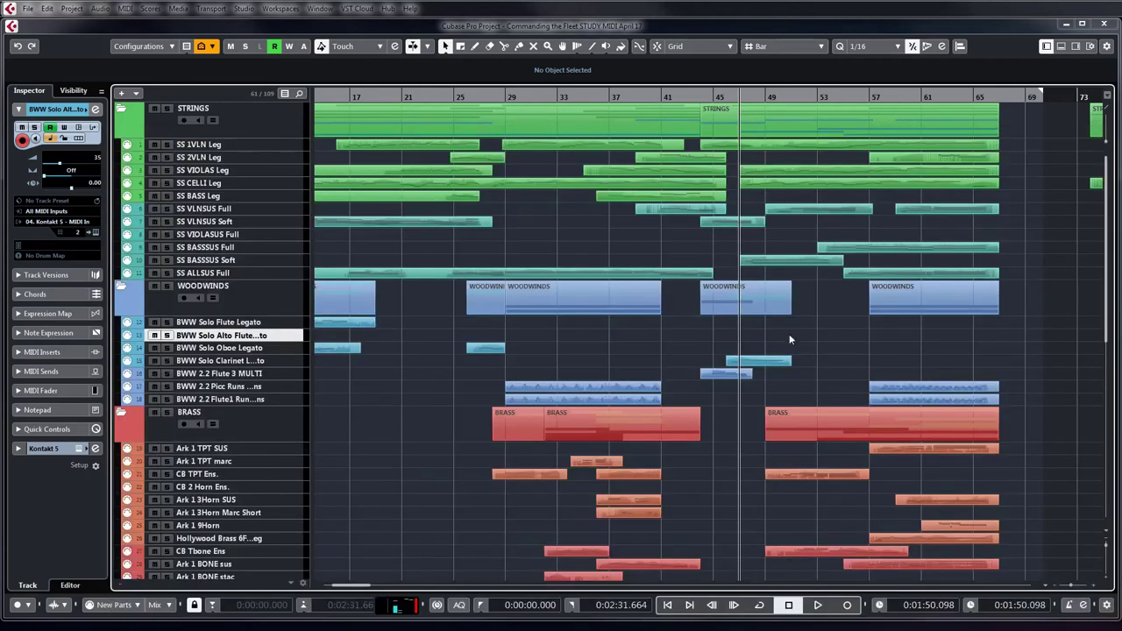
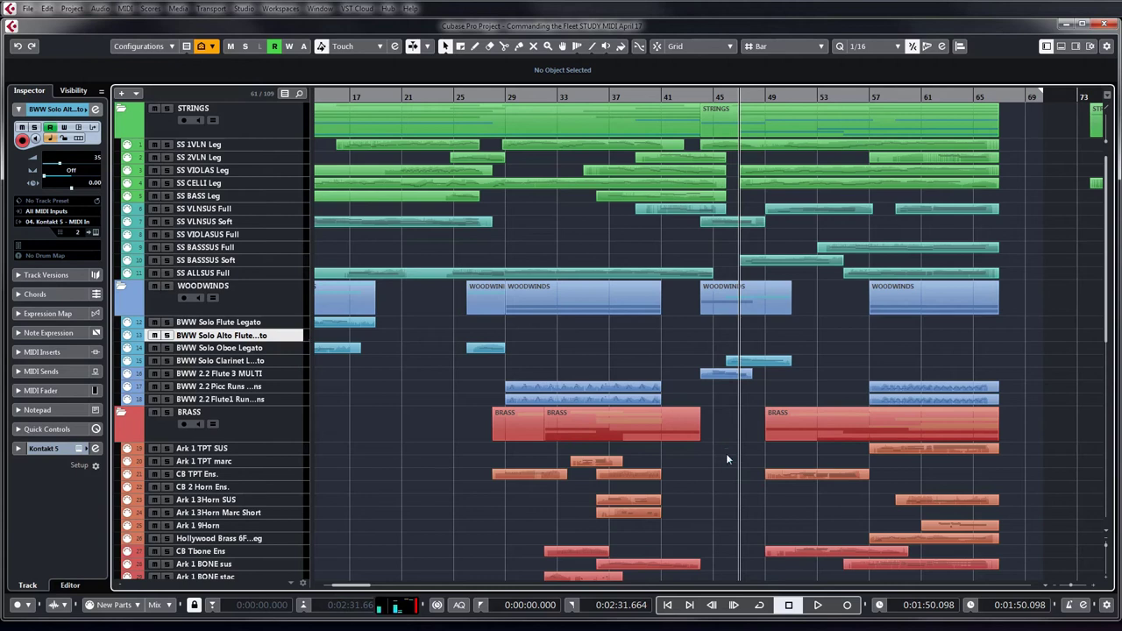
{"action": "key", "text": "g"}
{"action": "key", "text": "g"}
{"action": "key", "text": "g"}
{"action": "key", "text": "g"}
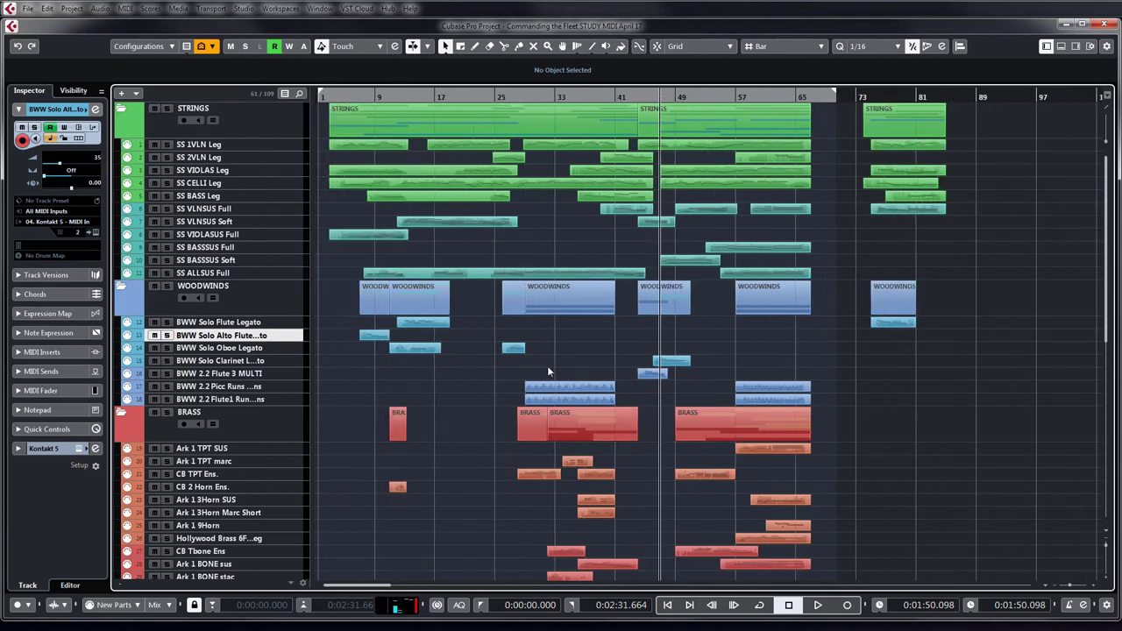
{"action": "left_click_drag", "start_coordinate": [322, 144], "coordinate": [743, 429]}
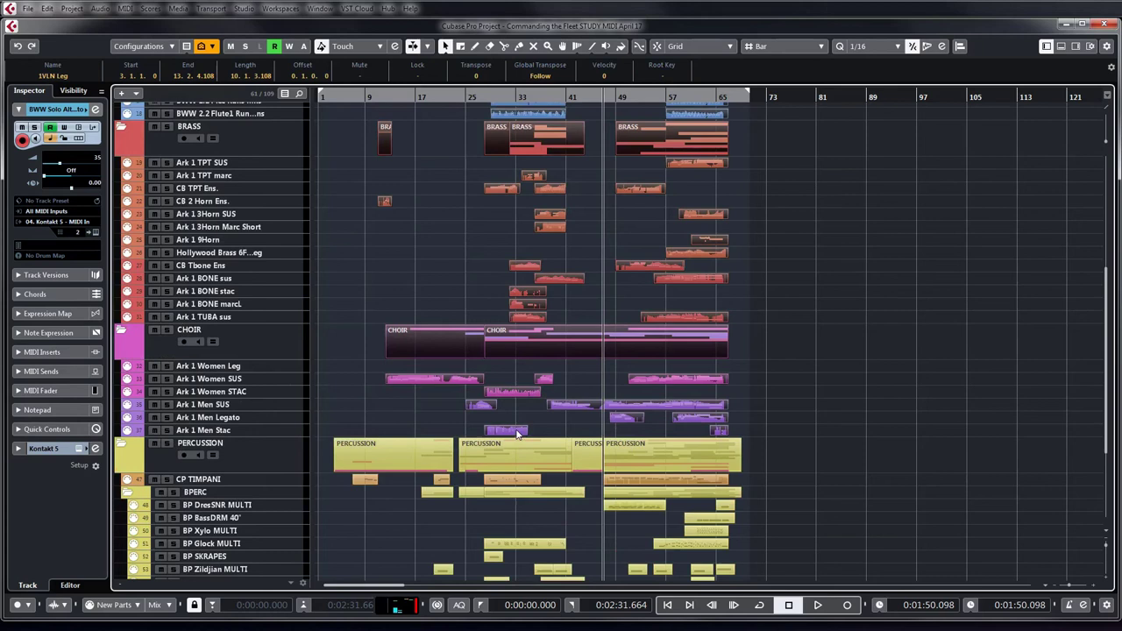
{"action": "key", "text": "Return"}
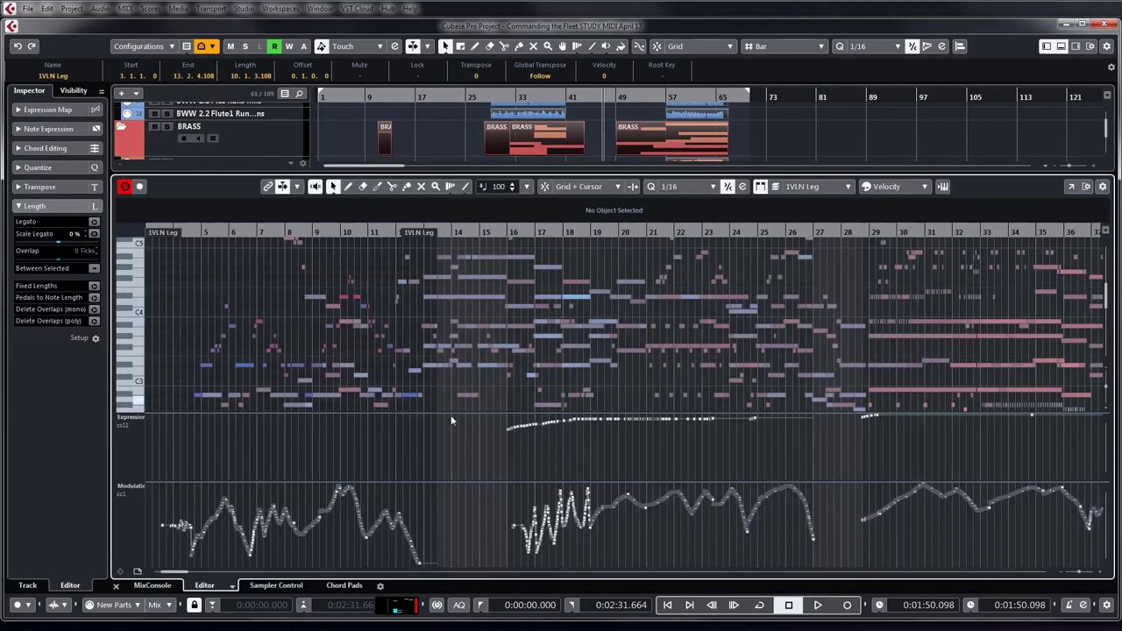
- Shrink the Expression and Modulation controller lanes to give the combined notes more vertical space
{"action": "left_click", "coordinate": [139, 417]}
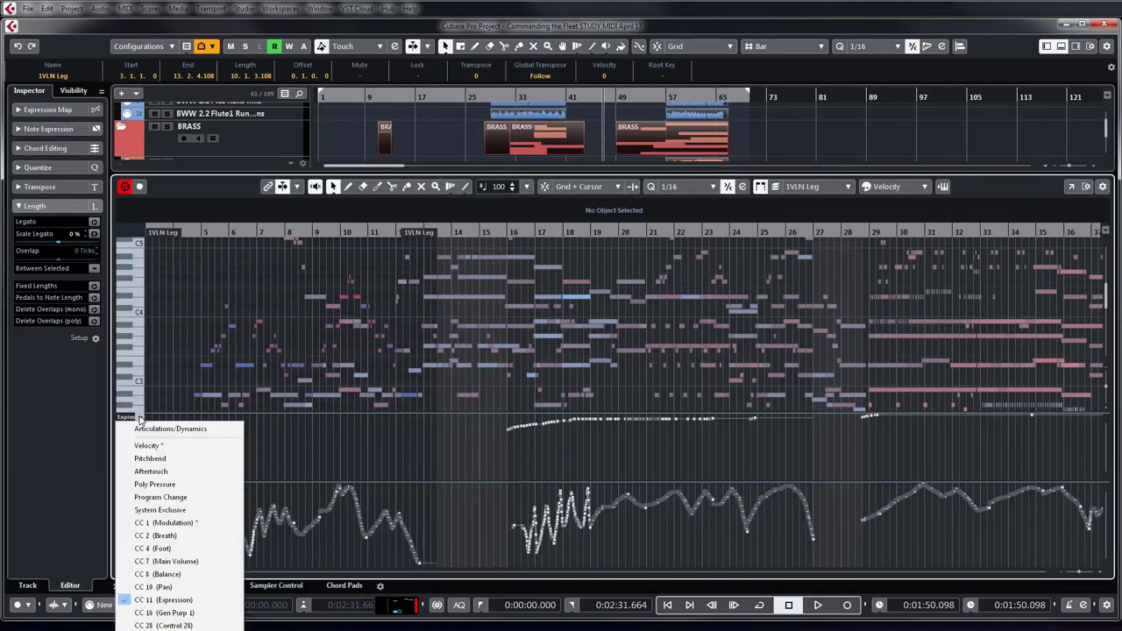
{"action": "left_click", "coordinate": [165, 383]}
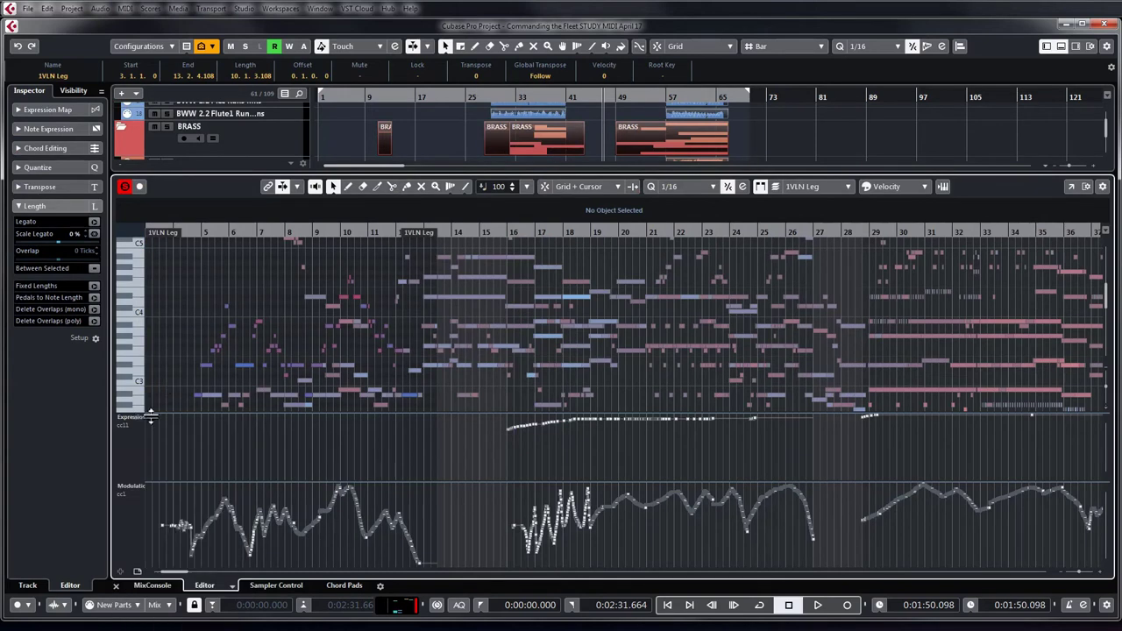
{"action": "left_click_drag", "start_coordinate": [163, 414], "coordinate": [173, 507]}
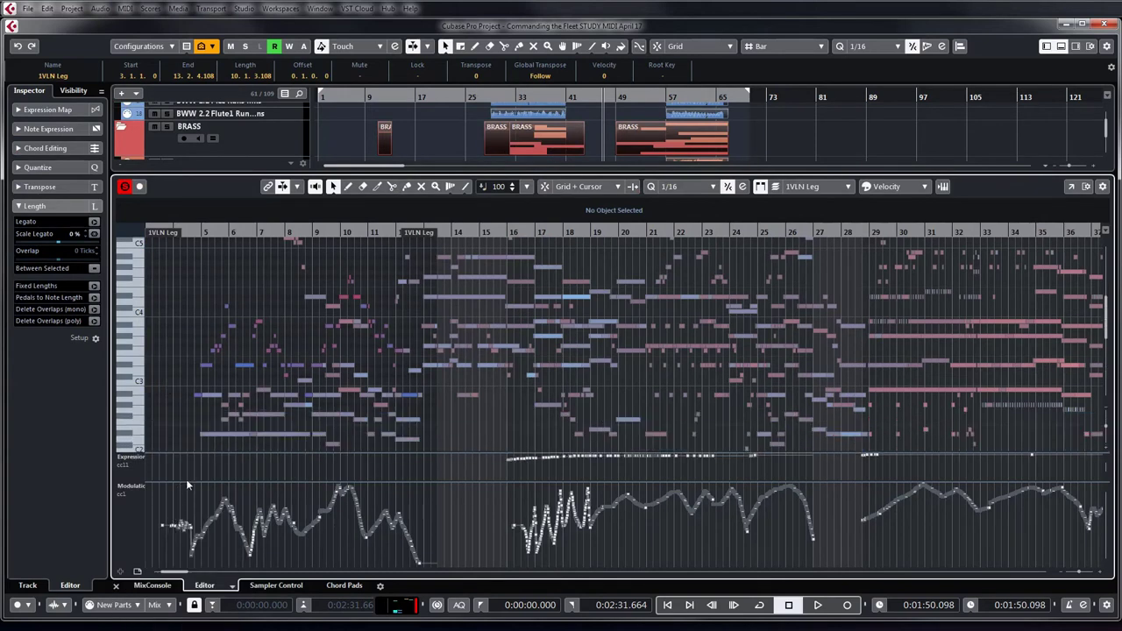
{"action": "left_click_drag", "start_coordinate": [191, 485], "coordinate": [193, 542]}
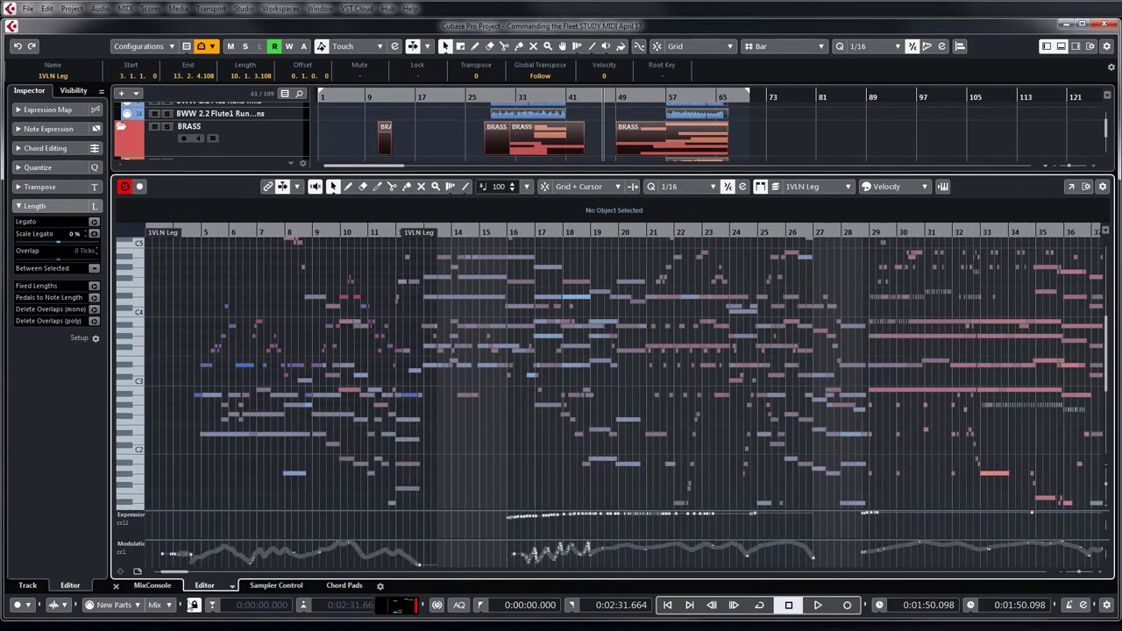
- Examine how the layered notes spread from low to high in the opening bars, and set the playback position to about bar 10
{"action": "scroll", "coordinate": [458, 442], "scroll_direction": "down", "scroll_amount": 2}
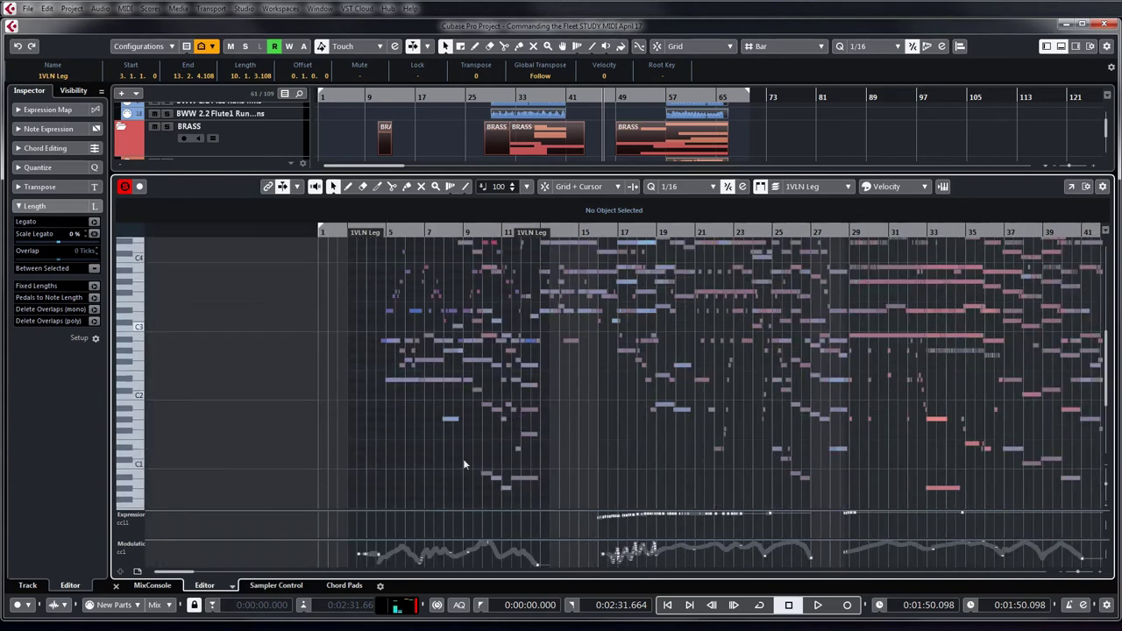
{"action": "scroll", "coordinate": [555, 427], "scroll_direction": "up", "scroll_amount": 2}
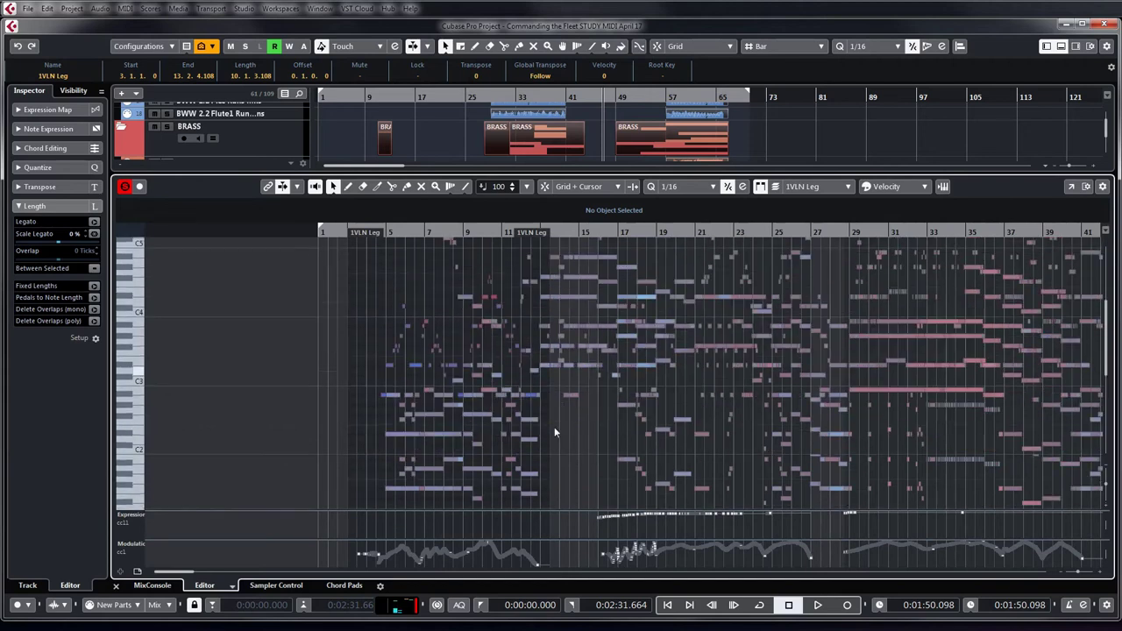
{"action": "left_click", "coordinate": [499, 233]}
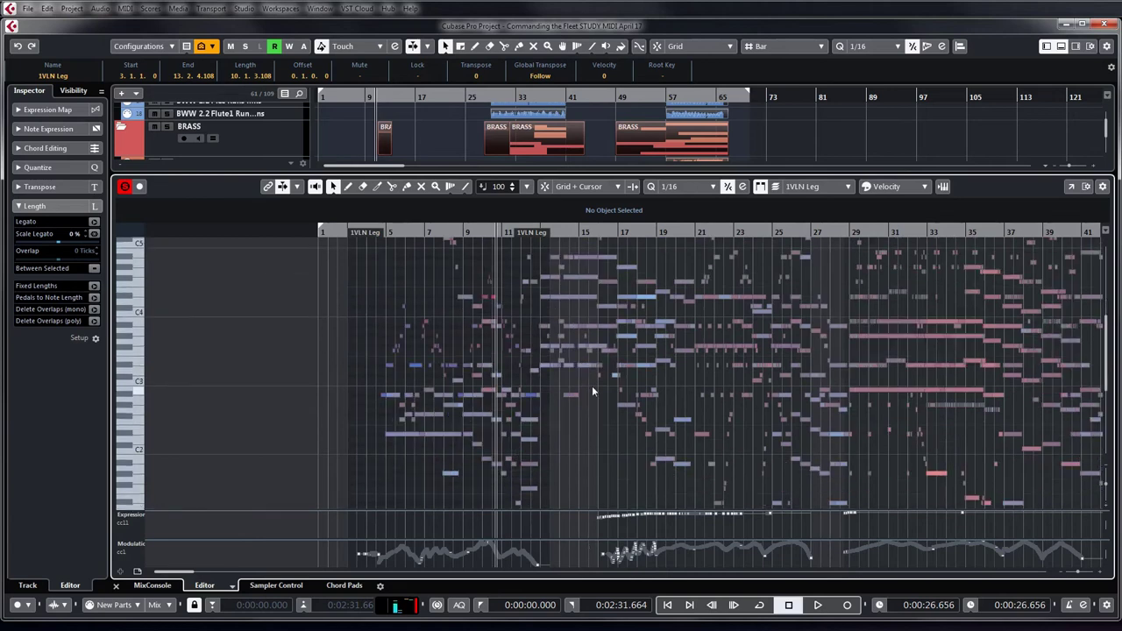
{"action": "scroll", "coordinate": [592, 386], "scroll_direction": "down", "scroll_amount": 2}
{"action": "scroll", "coordinate": [594, 388], "scroll_direction": "up", "scroll_amount": 2}
{"action": "scroll", "coordinate": [612, 448], "scroll_direction": "down", "scroll_amount": 2}
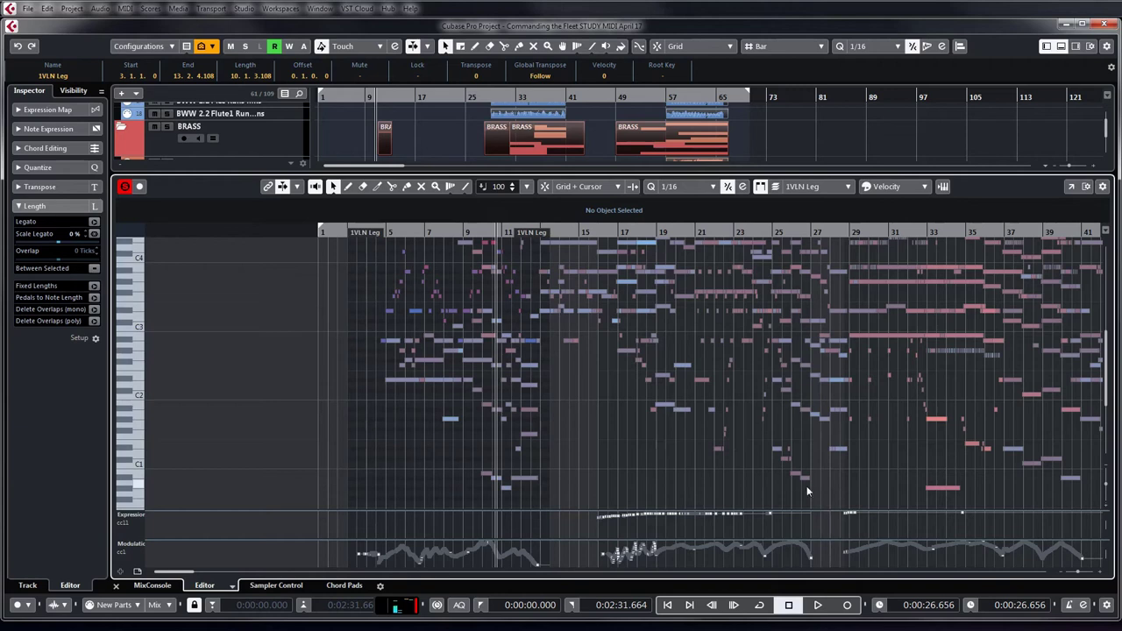
- Play the combined parts from about bar 10 and stop at about bar 16, following the notes on the piano roll
{"action": "left_click", "coordinate": [496, 232]}
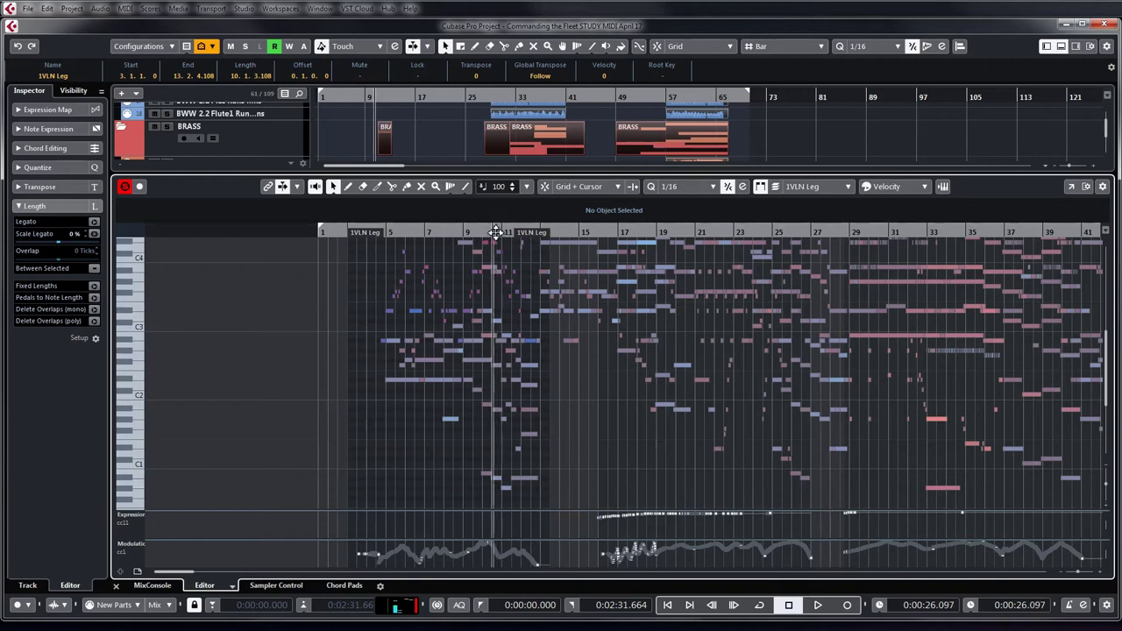
{"action": "key", "text": "space"}
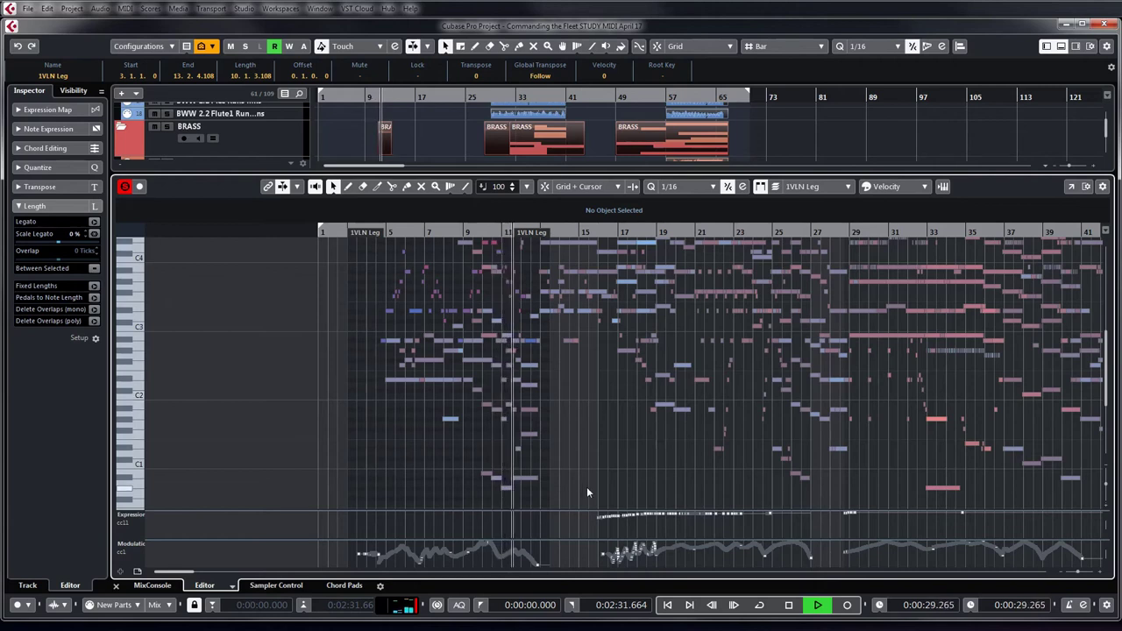
{"action": "key", "text": "h"}
{"action": "key", "text": "h"}
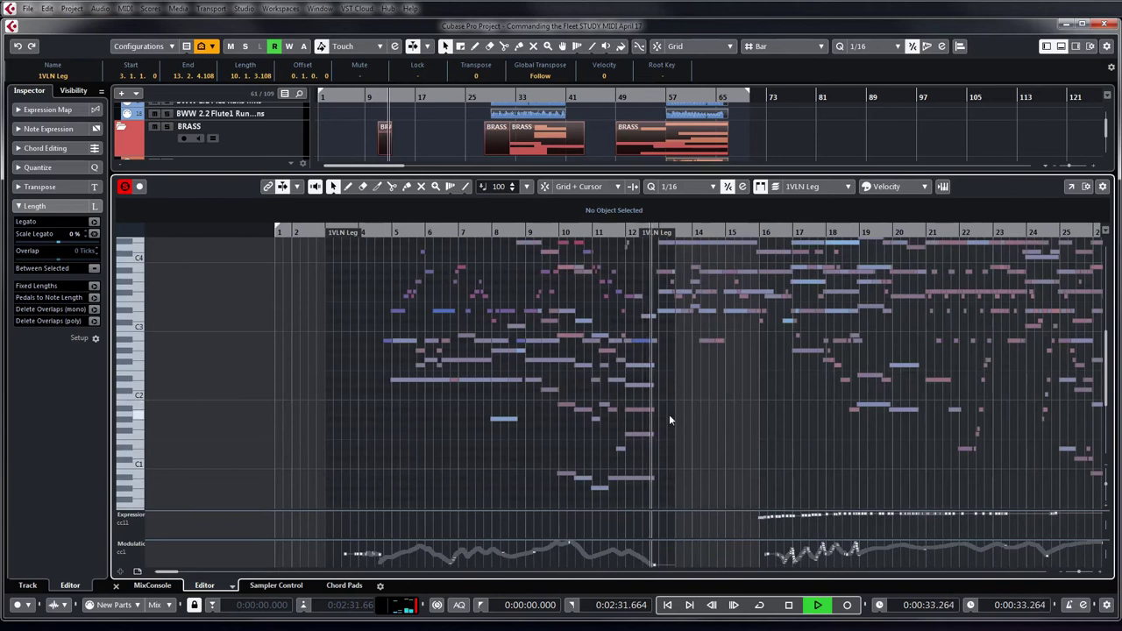
{"action": "key", "text": "g"}
{"action": "key", "text": "g"}
{"action": "scroll", "coordinate": [664, 413], "scroll_direction": "up", "scroll_amount": 2}
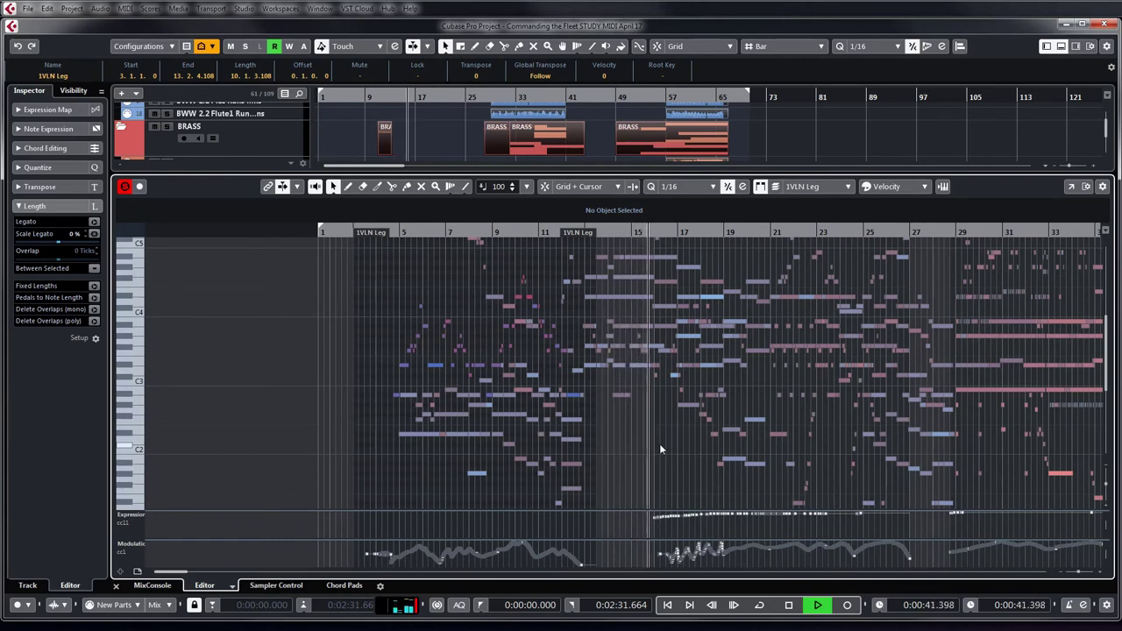
{"action": "key", "text": "space"}
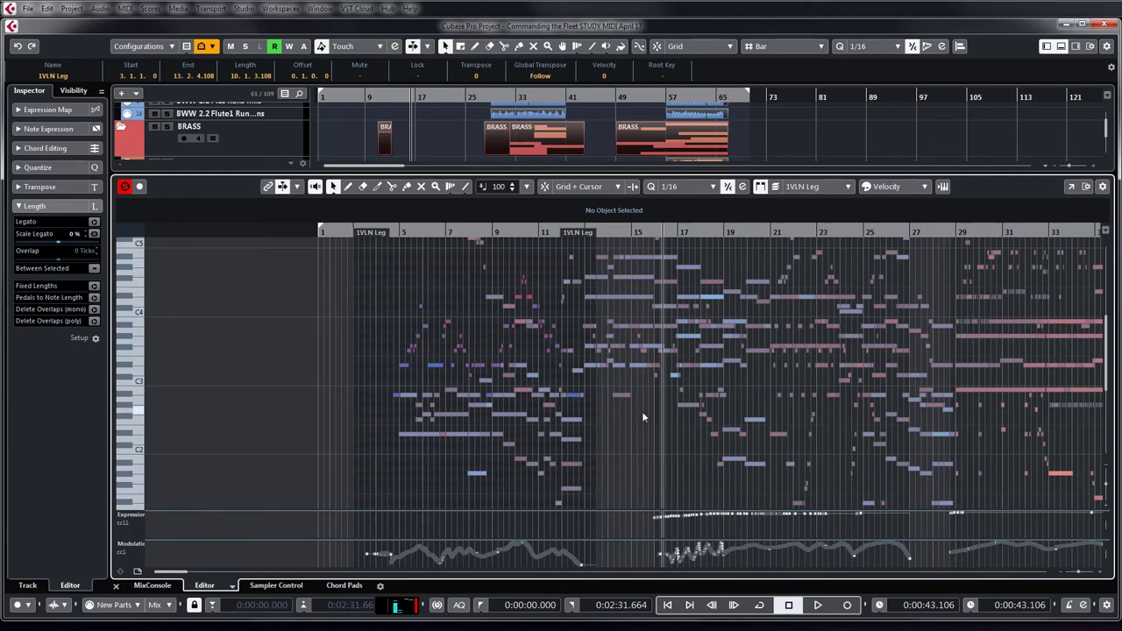
- Look over the lower and upper registers of the whole arrangement and set the playback position to about bar 28
{"action": "key", "text": "g"}
{"action": "key", "text": "g"}
{"action": "scroll", "coordinate": [531, 391], "scroll_direction": "down", "scroll_amount": 3}
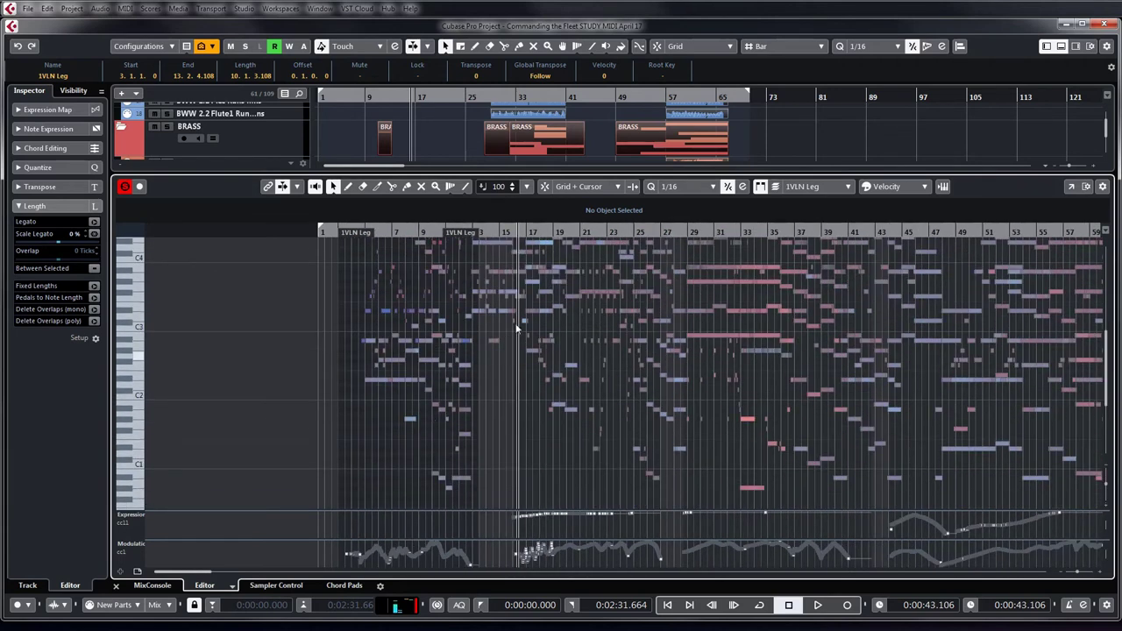
{"action": "scroll", "coordinate": [508, 314], "scroll_direction": "down", "scroll_amount": 2}
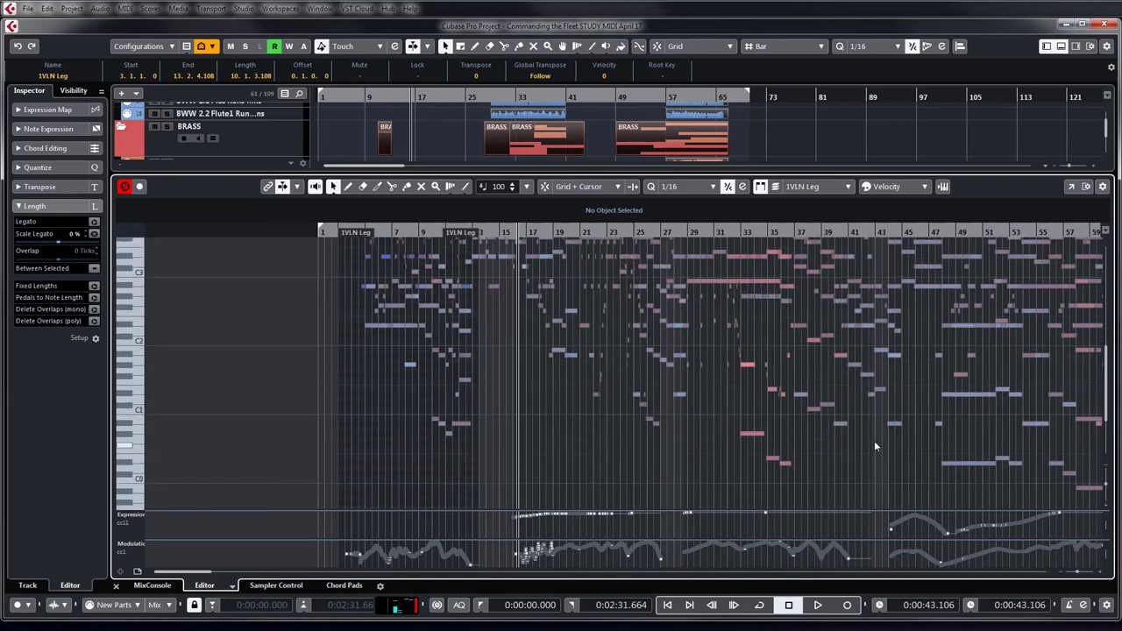
{"action": "key", "text": "g"}
{"action": "key", "text": "g"}
{"action": "left_click", "coordinate": [574, 334]}
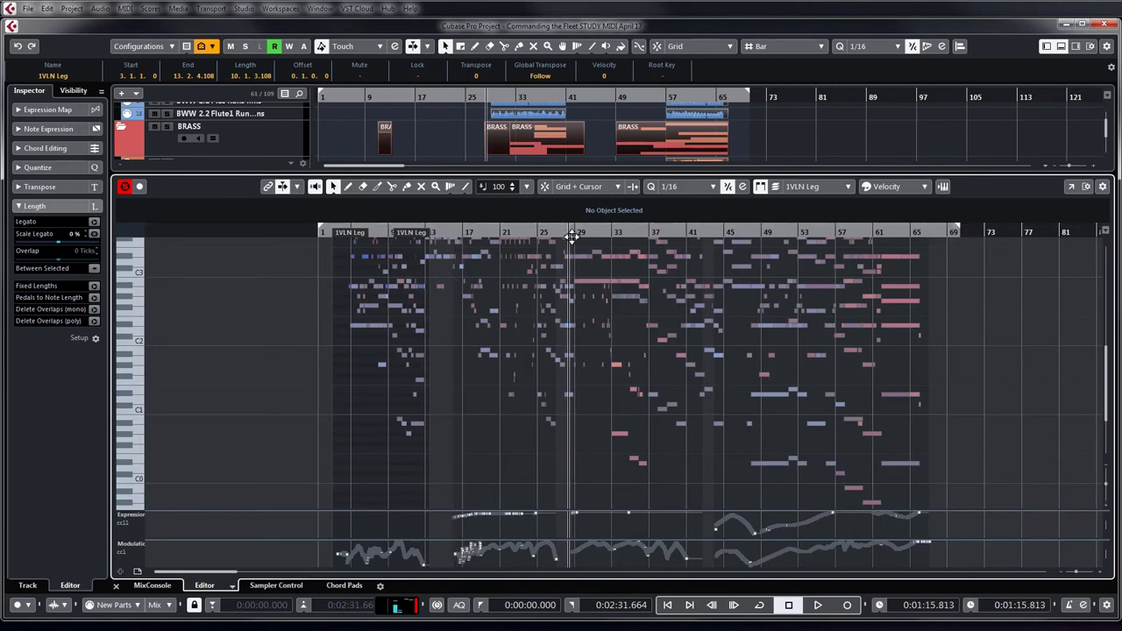
{"action": "scroll", "coordinate": [619, 332], "scroll_direction": "up", "scroll_amount": 10}
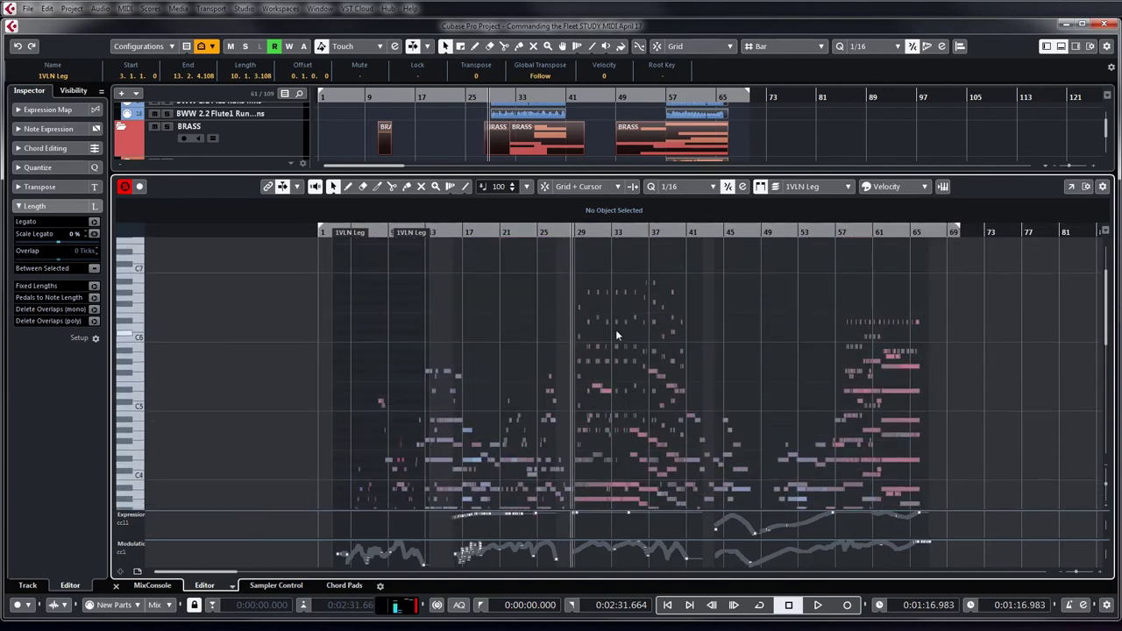
- Start playback from about bar 28 and turn off the Key Editor's solo mode to hear all tracks
{"action": "key", "text": "space"}
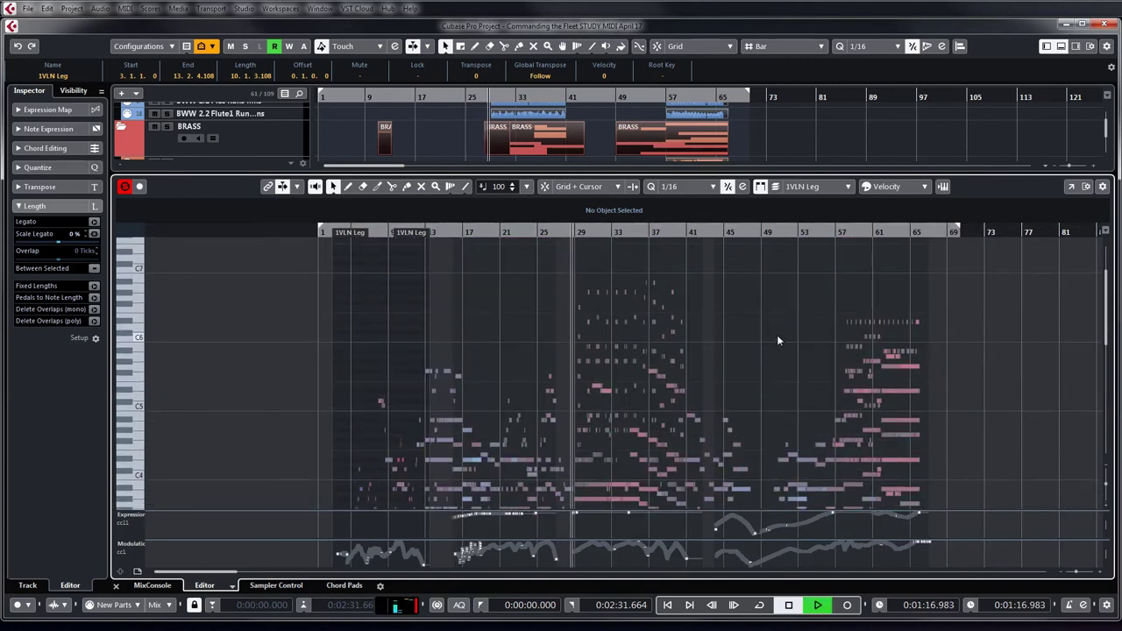
{"action": "key", "text": "h"}
{"action": "key", "text": "h"}
{"action": "key", "text": "h"}
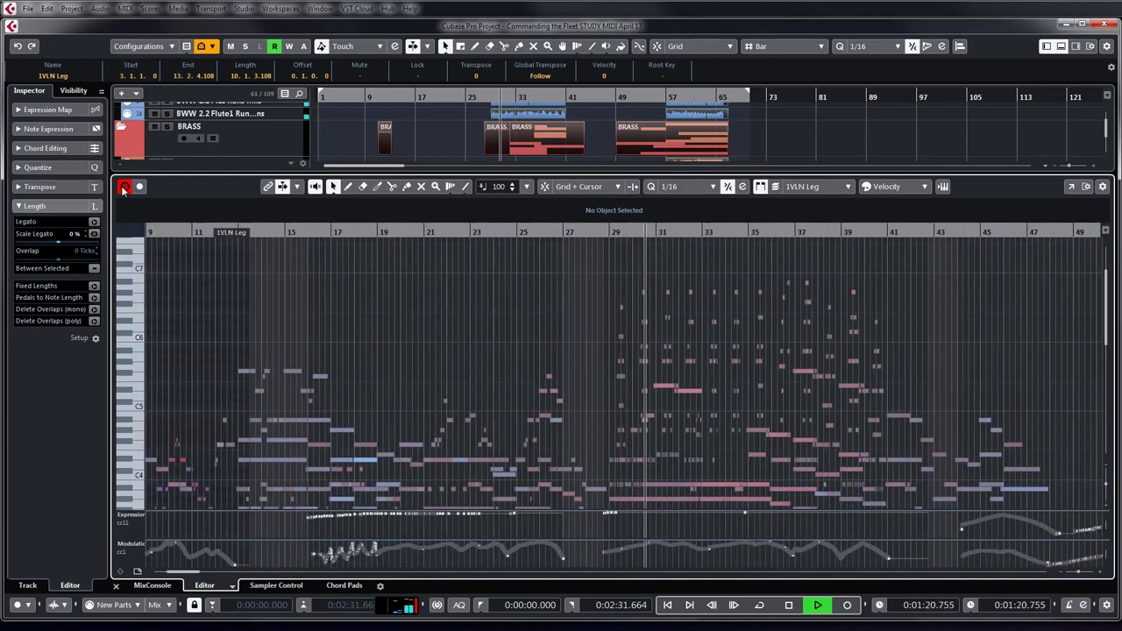
{"action": "scroll", "coordinate": [485, 287], "scroll_direction": "down", "scroll_amount": 2}
{"action": "scroll", "coordinate": [701, 393], "scroll_direction": "down", "scroll_amount": 6}
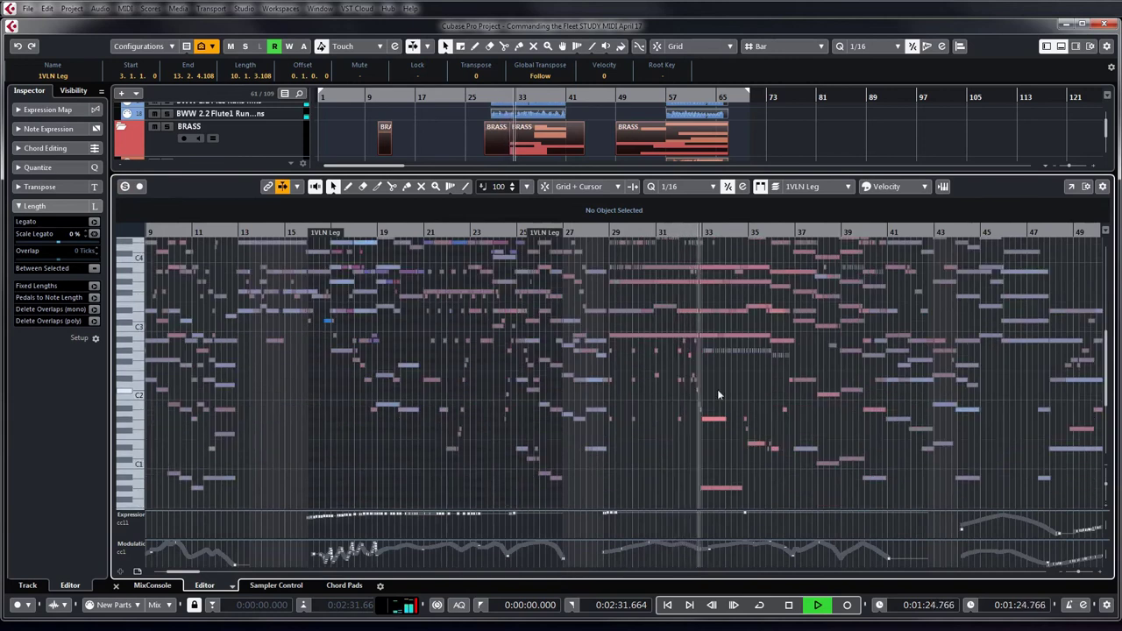
- Follow the bass line and upper layers during playback and stop at about bar 40
{"action": "scroll", "coordinate": [717, 390], "scroll_direction": "down", "scroll_amount": 2}
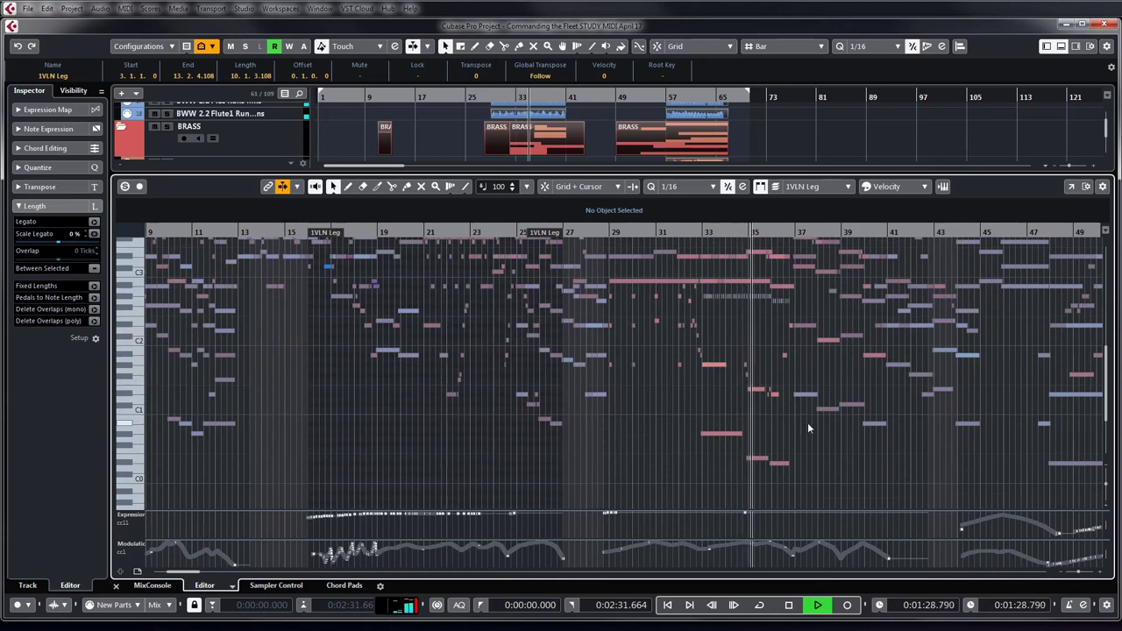
{"action": "scroll", "coordinate": [815, 472], "scroll_direction": "down", "scroll_amount": 3}
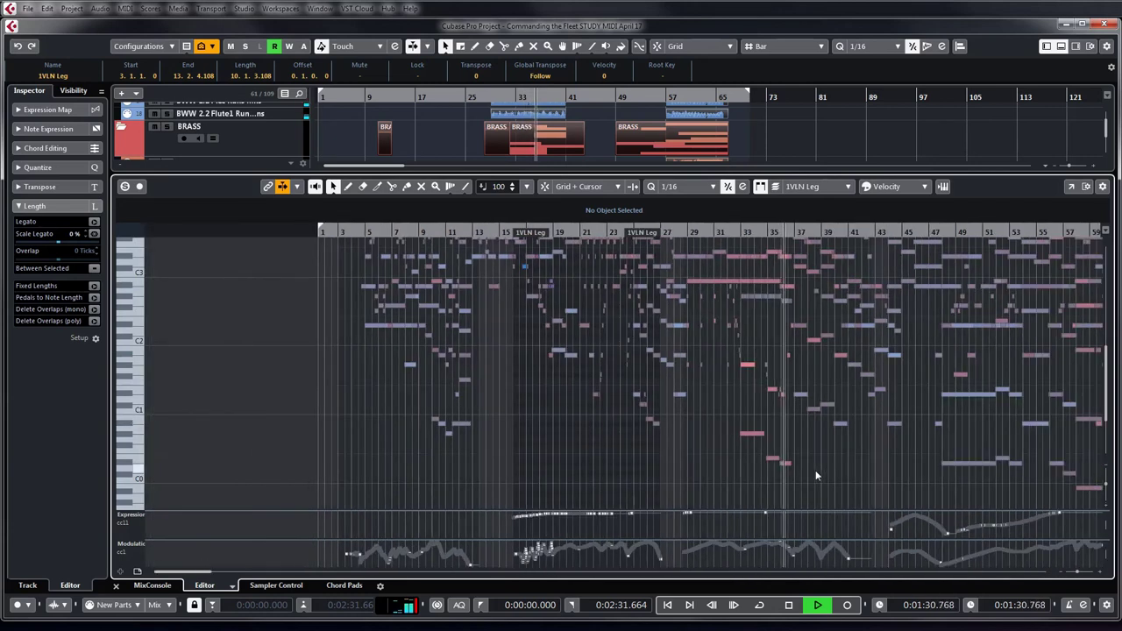
{"action": "scroll", "coordinate": [824, 467], "scroll_direction": "up", "scroll_amount": 2}
{"action": "scroll", "coordinate": [832, 468], "scroll_direction": "down", "scroll_amount": 1}
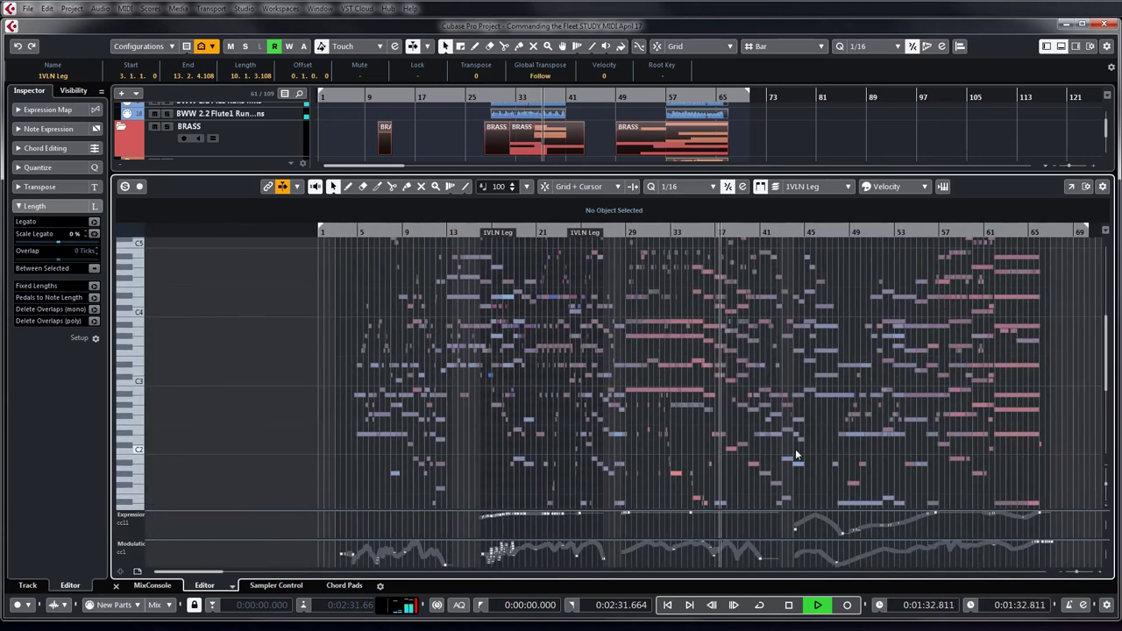
{"action": "scroll", "coordinate": [795, 449], "scroll_direction": "up", "scroll_amount": 2}
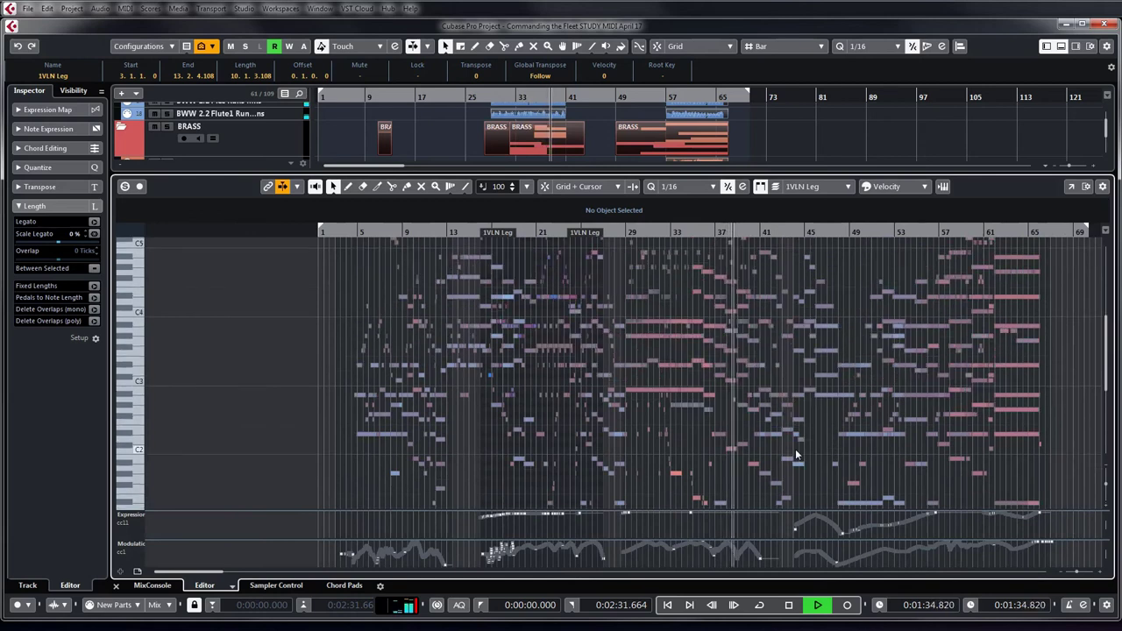
{"action": "scroll", "coordinate": [795, 449], "scroll_direction": "up", "scroll_amount": 4}
{"action": "scroll", "coordinate": [811, 435], "scroll_direction": "down", "scroll_amount": 3}
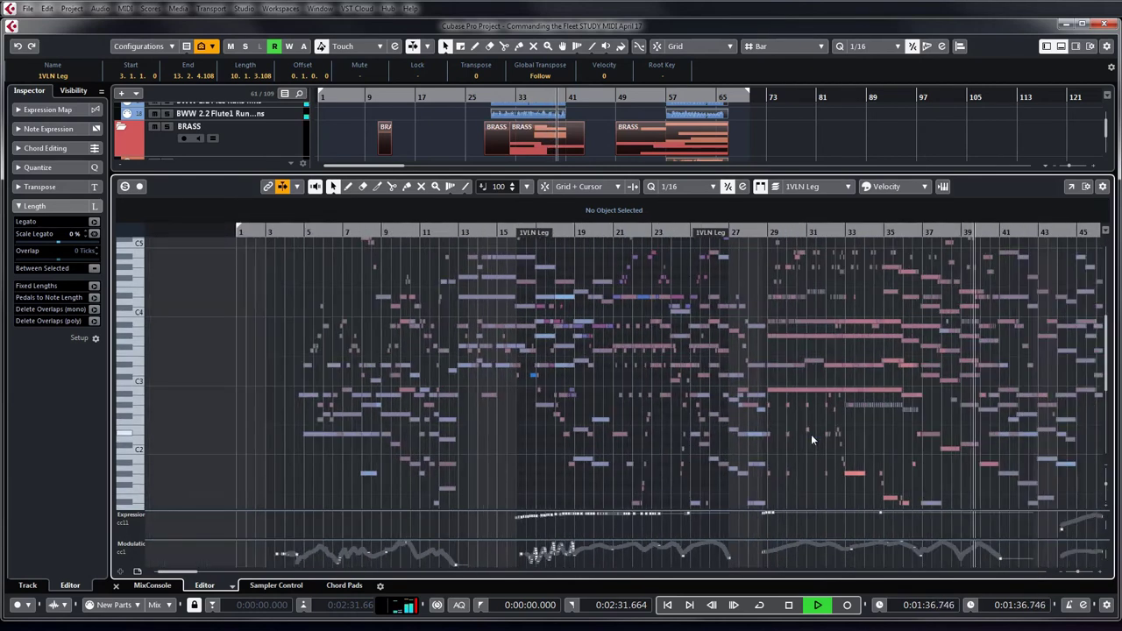
{"action": "scroll", "coordinate": [951, 430], "scroll_direction": "down", "scroll_amount": 2}
{"action": "key", "text": "space"}
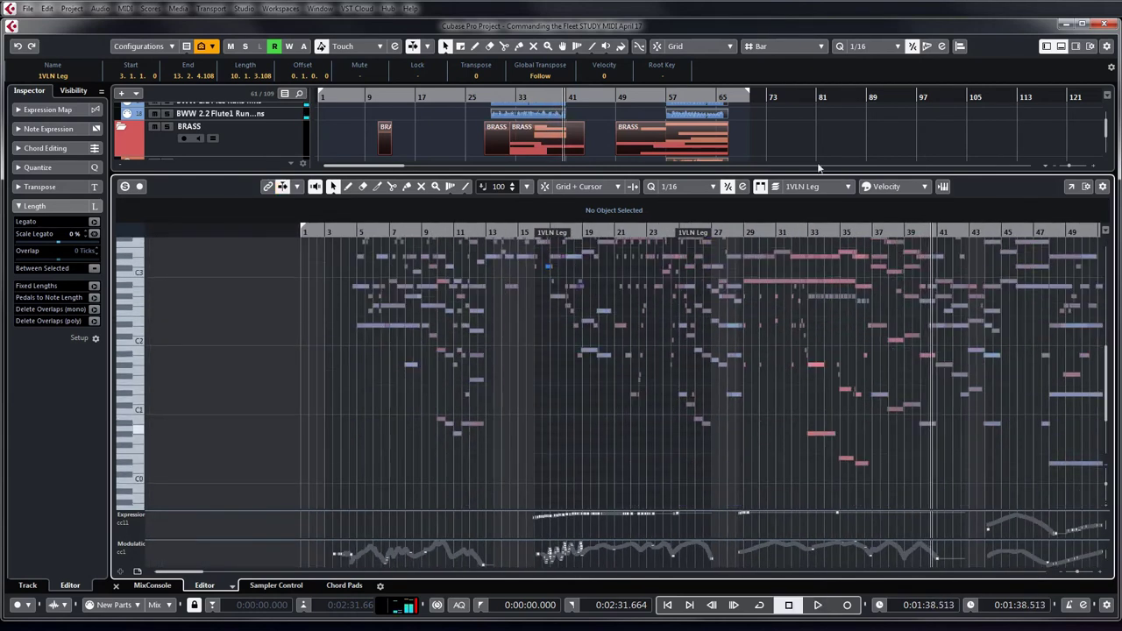
- Examine the bass register across the whole arrangement, including the lowest notes of the final section
{"action": "scroll", "coordinate": [841, 442], "scroll_direction": "down", "scroll_amount": 2}
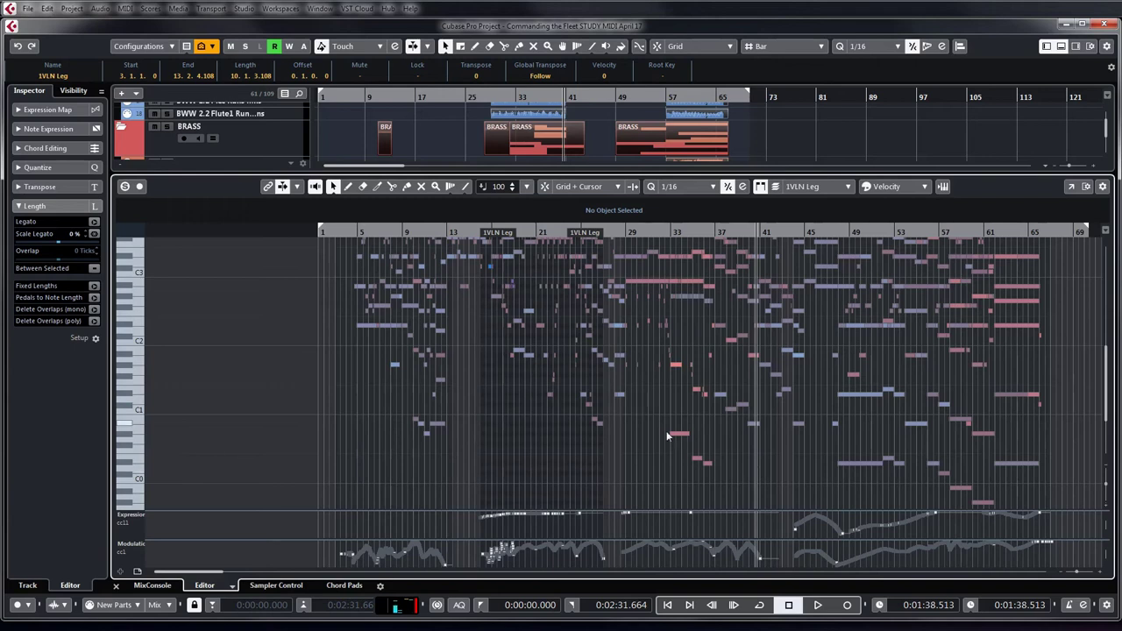
{"action": "scroll", "coordinate": [813, 416], "scroll_direction": "down", "scroll_amount": 3}
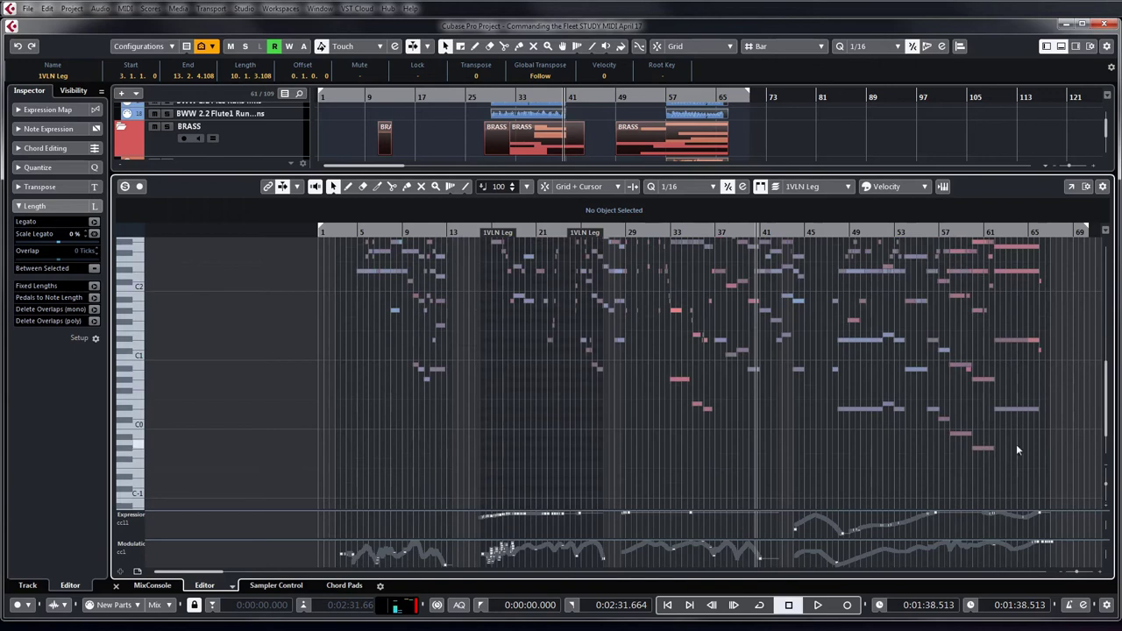
{"action": "scroll", "coordinate": [1016, 444], "scroll_direction": "up", "scroll_amount": 2}
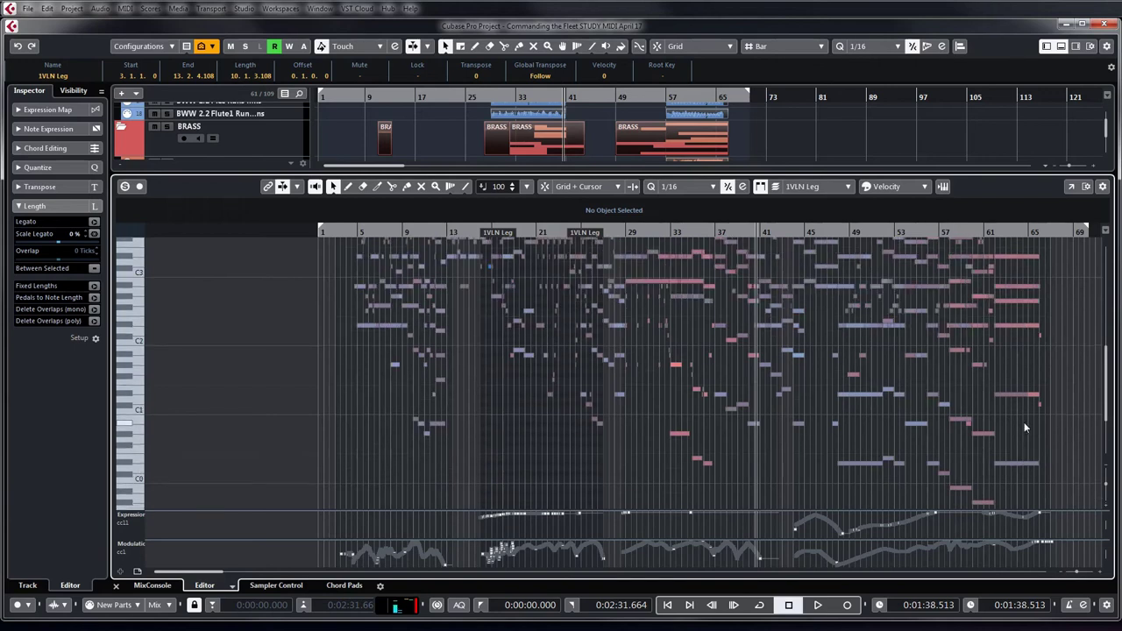
{"action": "scroll", "coordinate": [1017, 424], "scroll_direction": "up", "scroll_amount": 4}
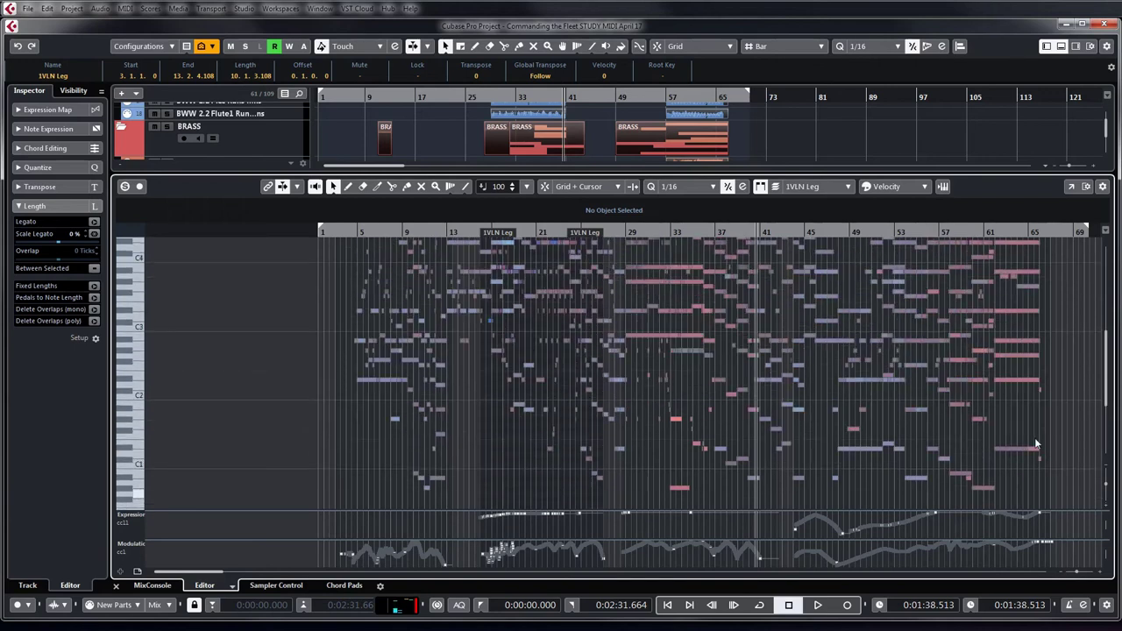
- Inspect the final chord's low notes by selecting the sustained notes around D#0, D#1 and D#2 in turn
{"action": "scroll", "coordinate": [992, 444], "scroll_direction": "up", "scroll_amount": 1}
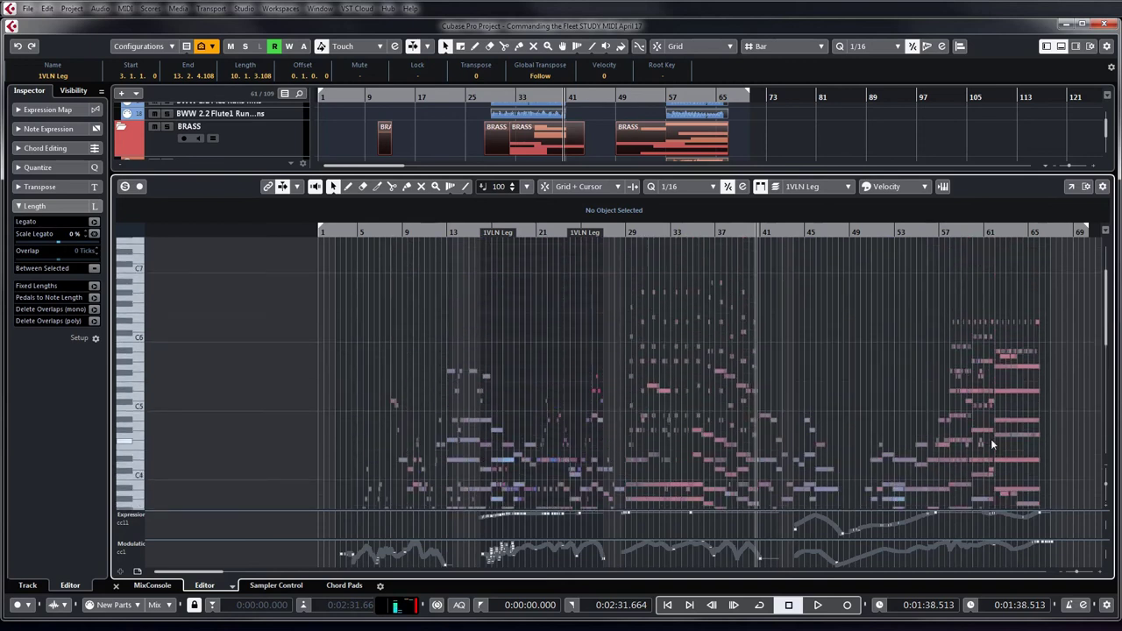
{"action": "scroll", "coordinate": [937, 444], "scroll_direction": "down", "scroll_amount": 12}
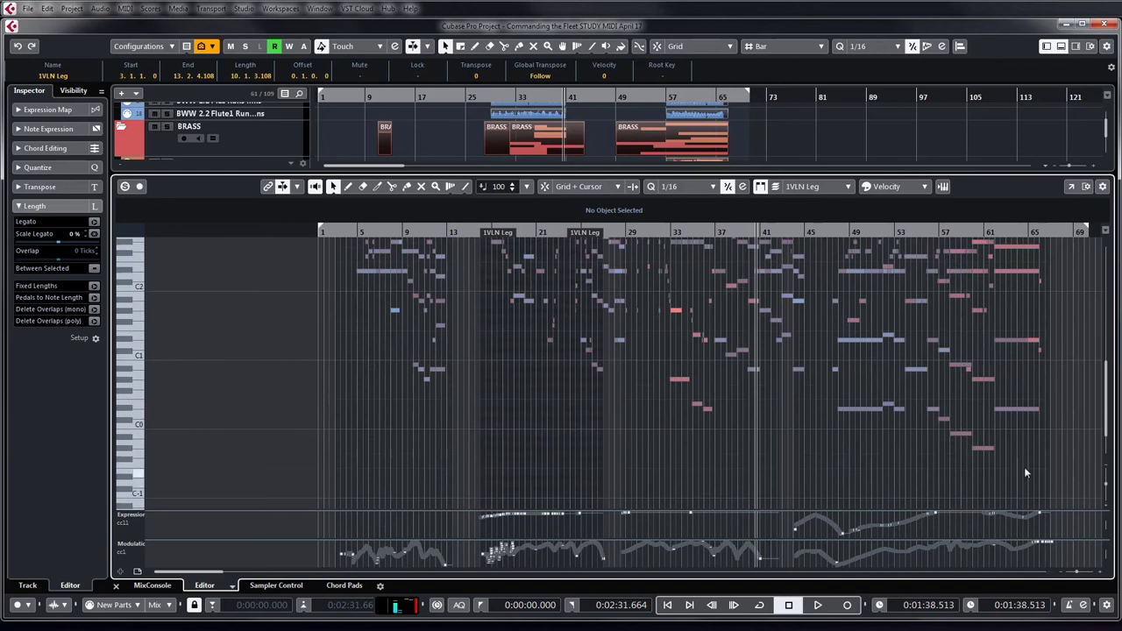
{"action": "scroll", "coordinate": [1013, 470], "scroll_direction": "up", "scroll_amount": 3}
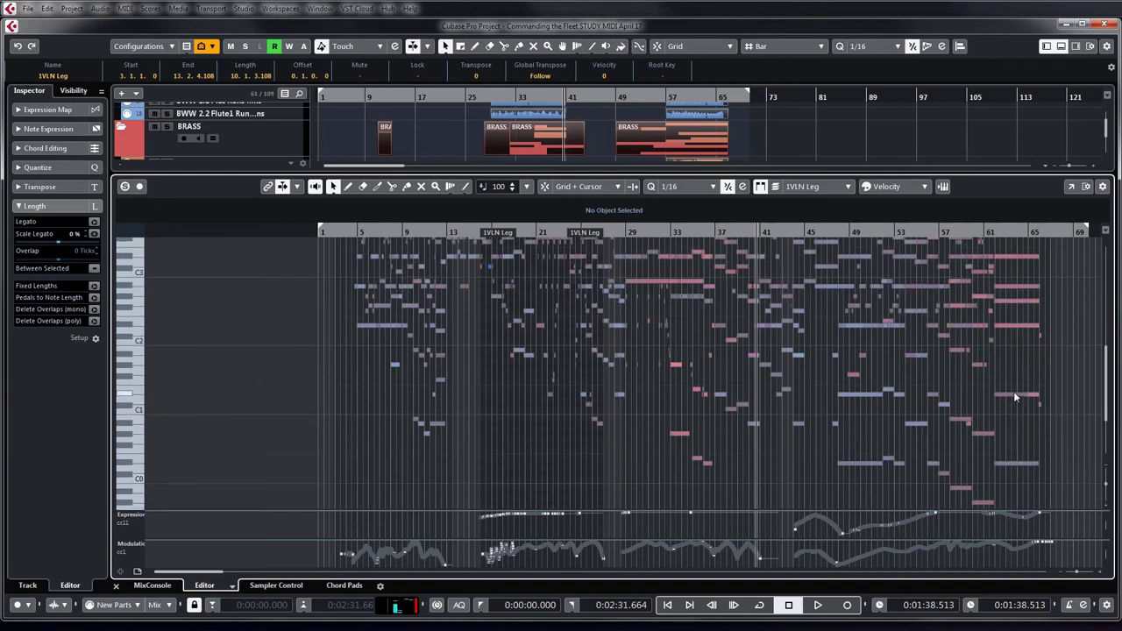
{"action": "left_click", "coordinate": [1009, 470]}
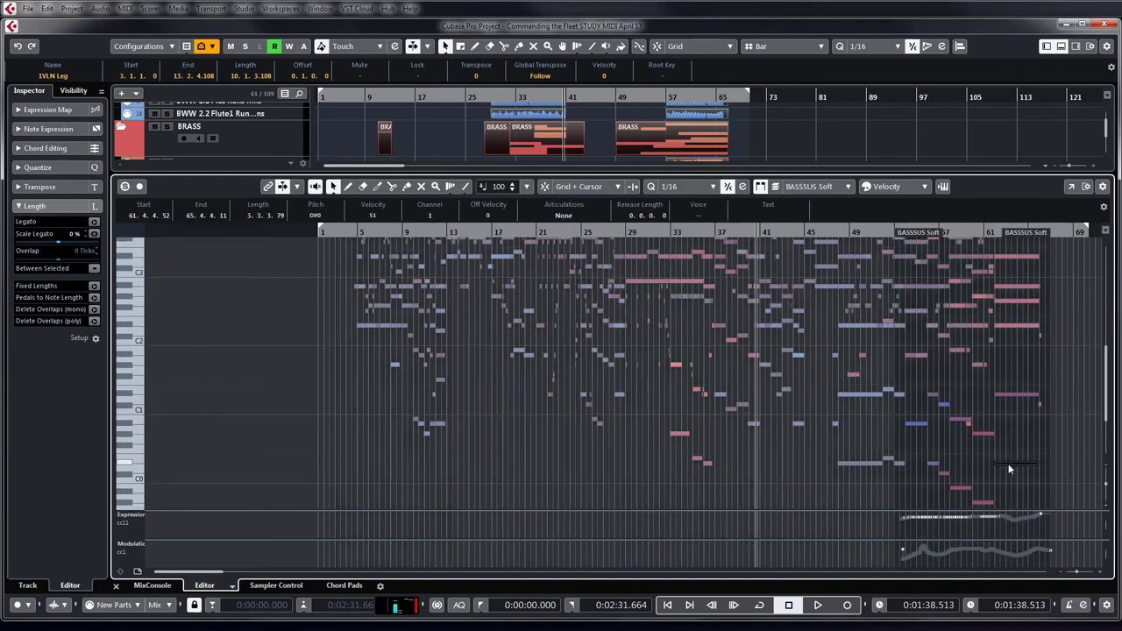
{"action": "left_click", "coordinate": [1012, 397]}
{"action": "left_click", "coordinate": [1012, 328]}
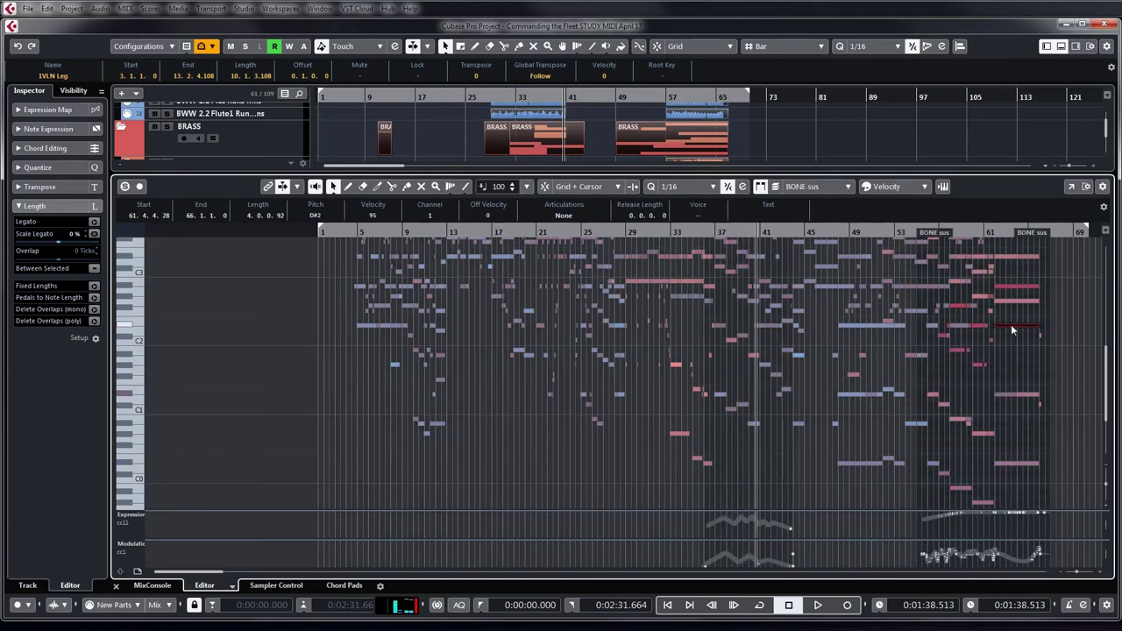
- Inspect the final chord's G2 choir note and D#1 bass note, and look over the chord's upper register
{"action": "scroll", "coordinate": [1012, 324], "scroll_direction": "up", "scroll_amount": 2}
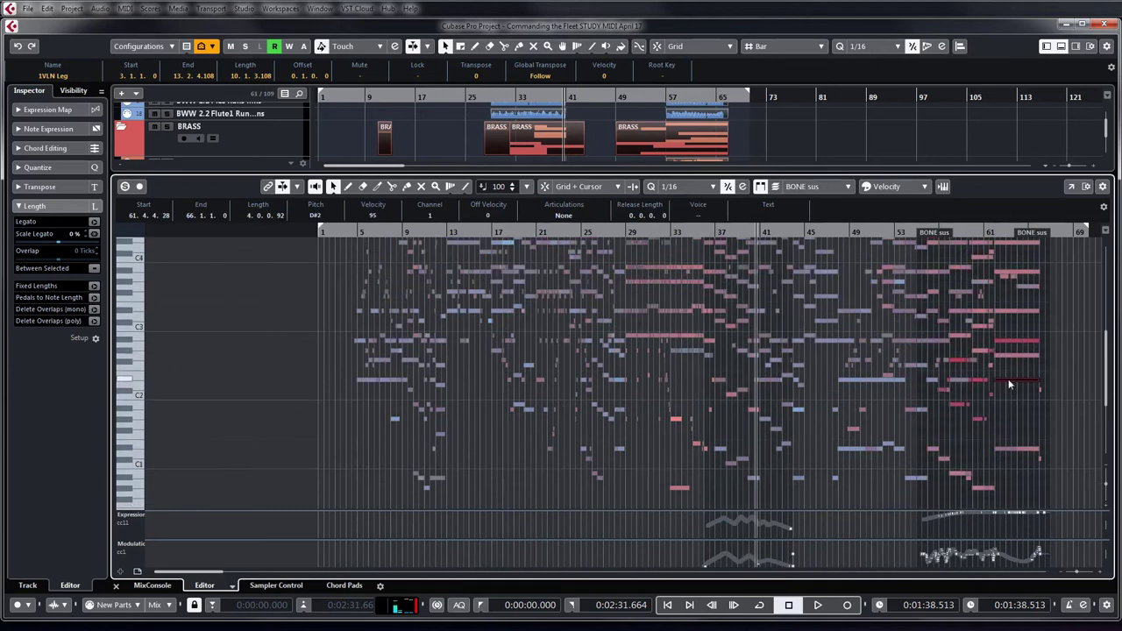
{"action": "left_click", "coordinate": [1006, 356]}
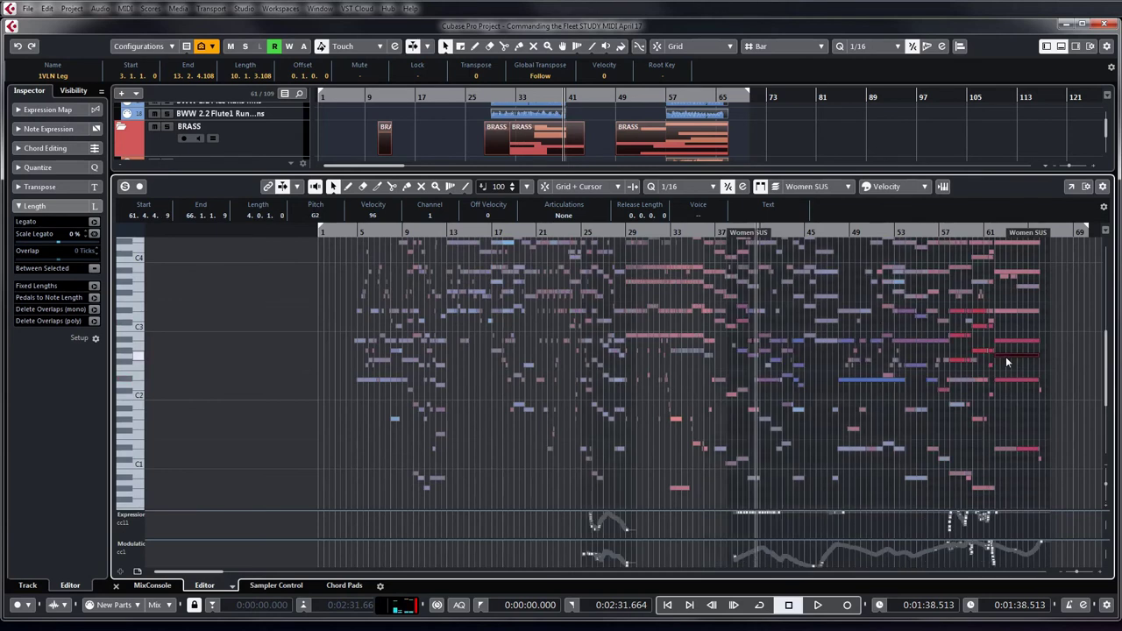
{"action": "left_click", "coordinate": [1000, 451]}
{"action": "scroll", "coordinate": [1008, 421], "scroll_direction": "up", "scroll_amount": 2}
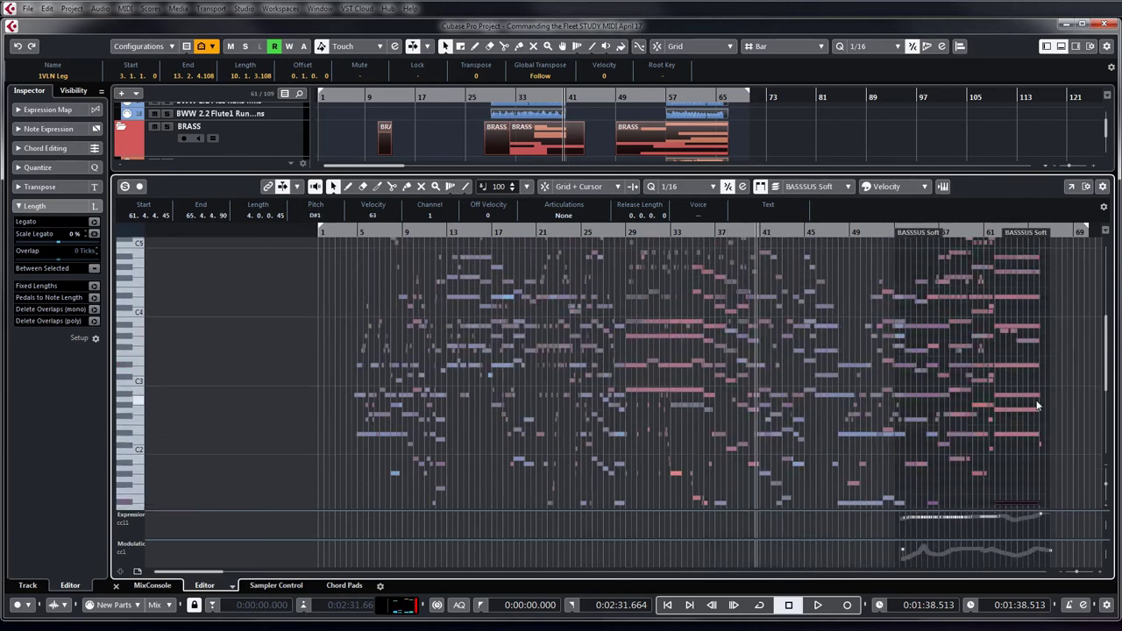
{"action": "scroll", "coordinate": [1013, 397], "scroll_direction": "up", "scroll_amount": 2}
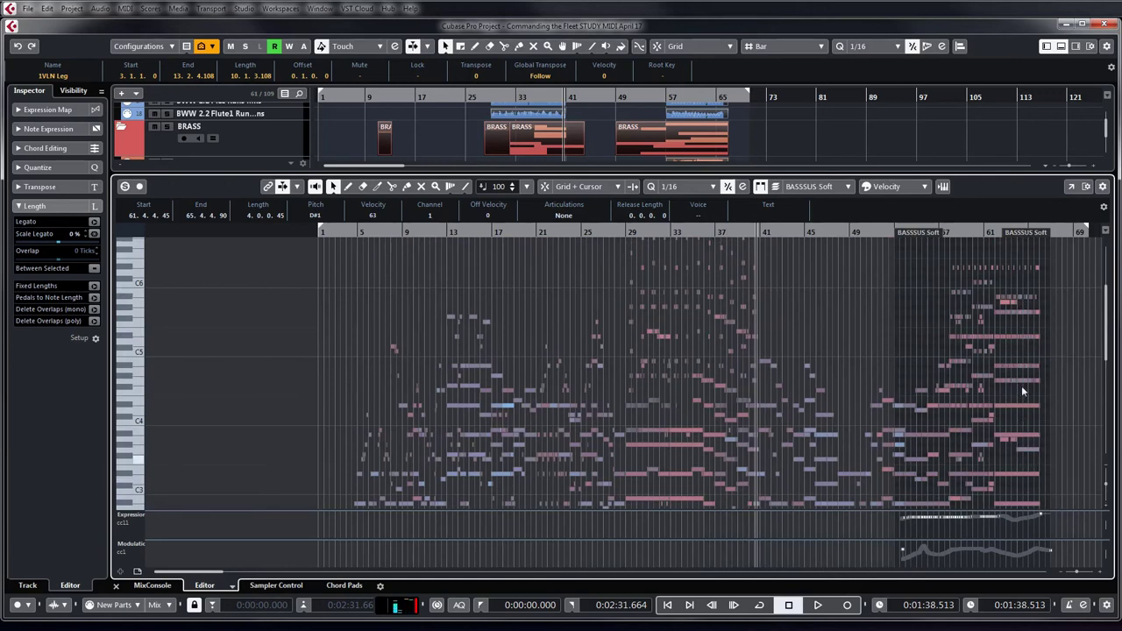
{"action": "scroll", "coordinate": [872, 301], "scroll_direction": "down", "scroll_amount": 1}
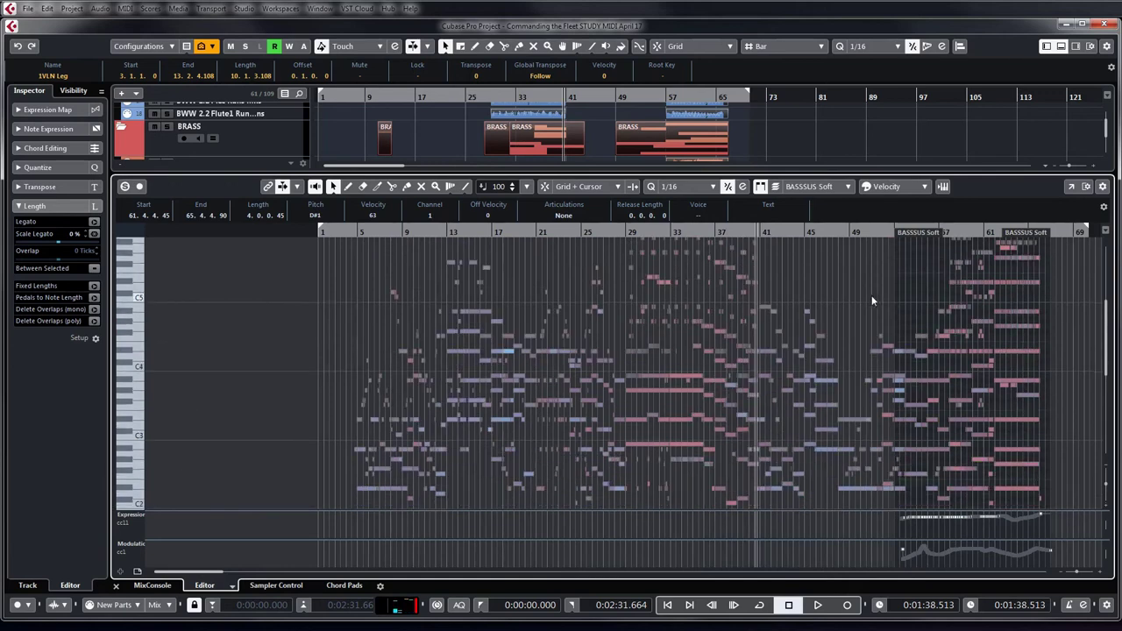
- Return to the full project view and select the BWW 2.2 Picc Runs and Flute1 Runs parts
{"action": "left_click", "coordinate": [1063, 49]}
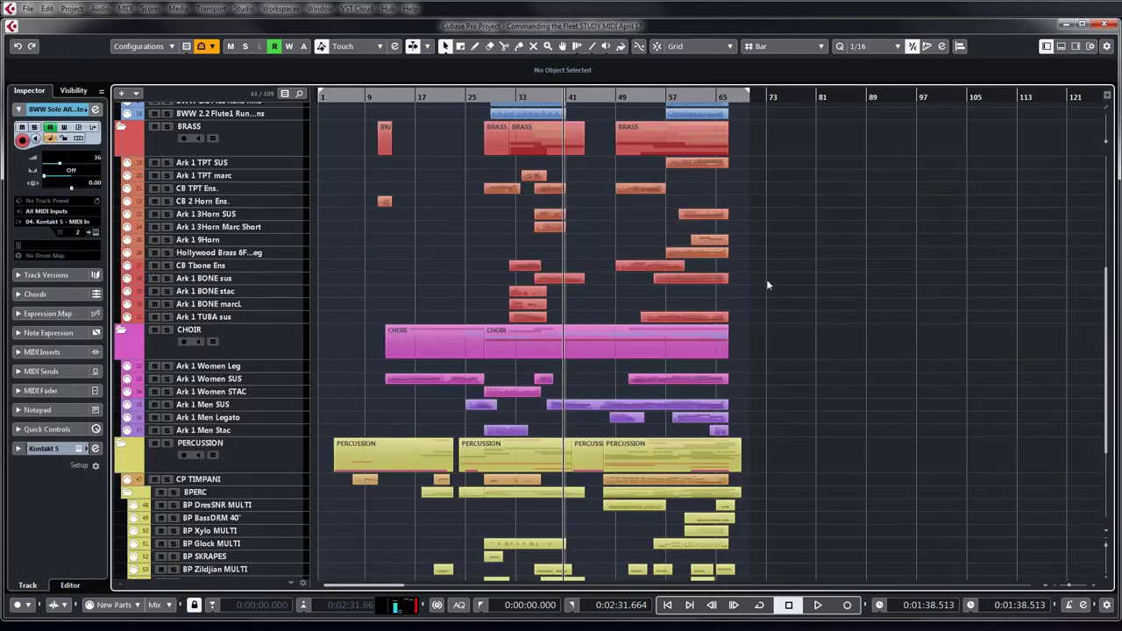
{"action": "scroll", "coordinate": [676, 323], "scroll_direction": "up", "scroll_amount": 3}
{"action": "scroll", "coordinate": [418, 337], "scroll_direction": "up", "scroll_amount": 3}
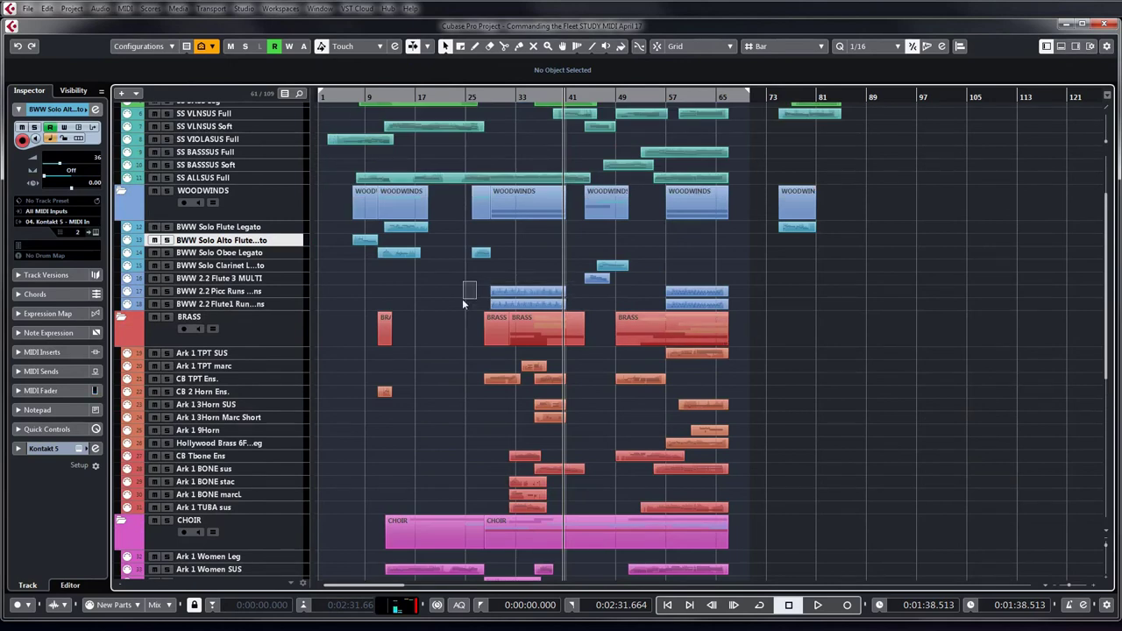
{"action": "left_click_drag", "start_coordinate": [472, 292], "coordinate": [724, 314]}
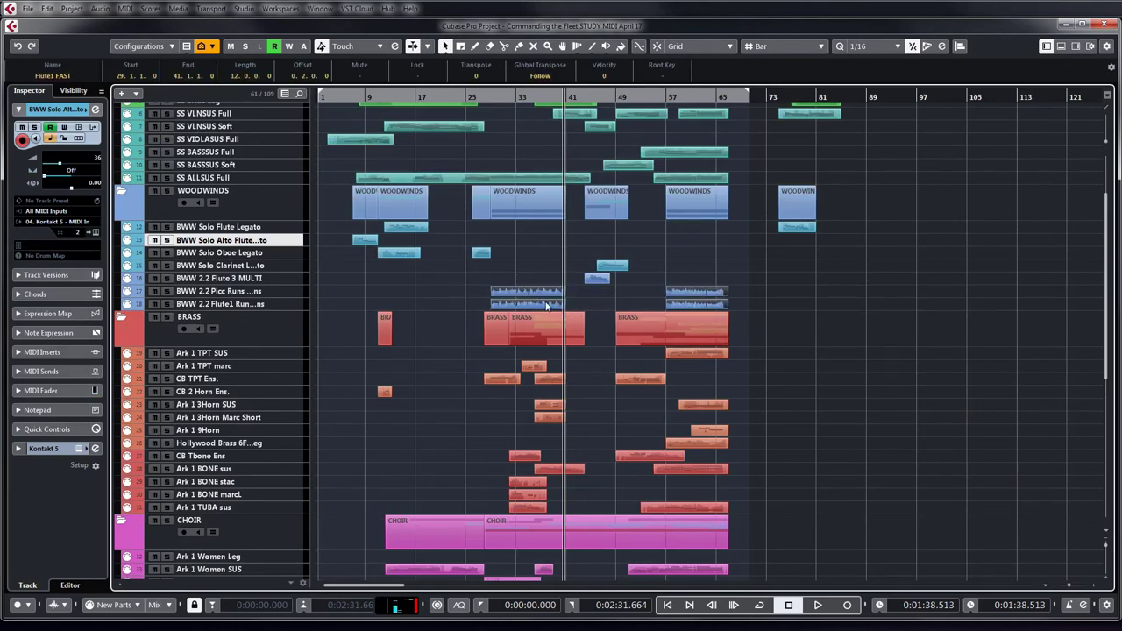
- Select the BWW 2.2 Picc Runs track and set the playback position to bar 29, where the runs begin
{"action": "left_click_drag", "start_coordinate": [486, 98], "coordinate": [486, 107]}
{"action": "left_click", "coordinate": [493, 292]}
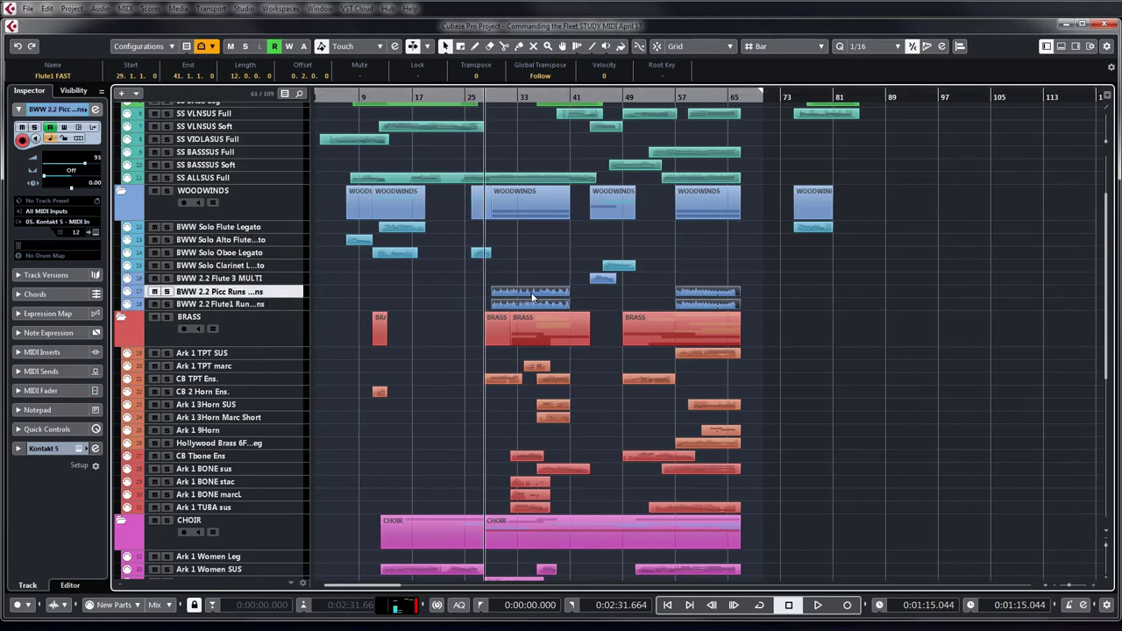
{"action": "key", "text": "h"}
{"action": "key", "text": "h"}
{"action": "key", "text": "h"}
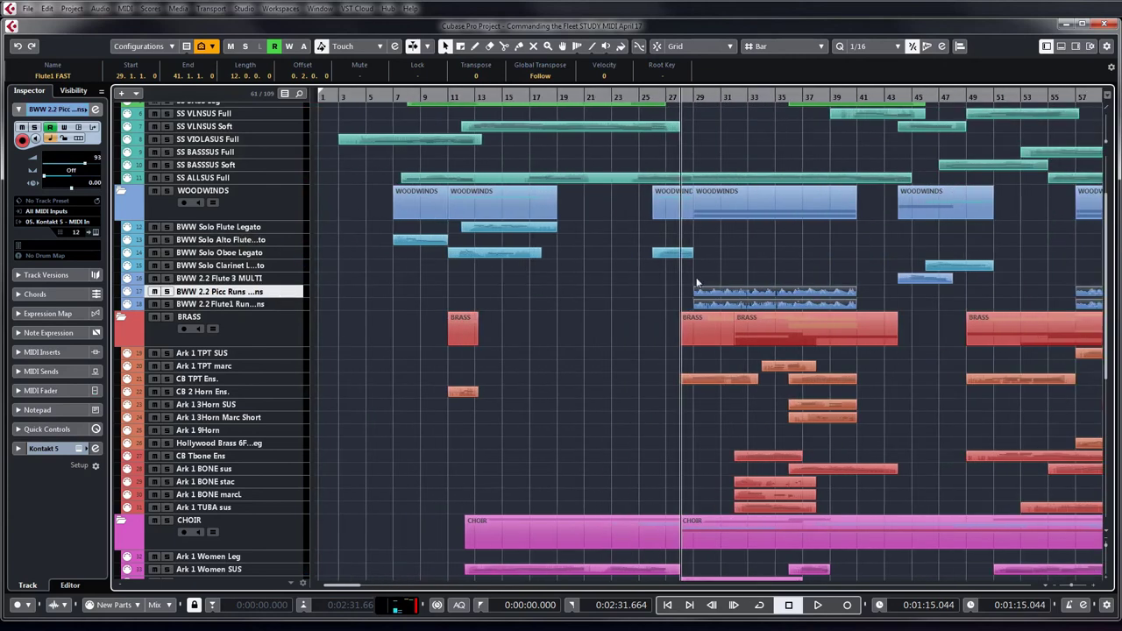
{"action": "left_click", "coordinate": [704, 243]}
{"action": "key", "text": "space"}
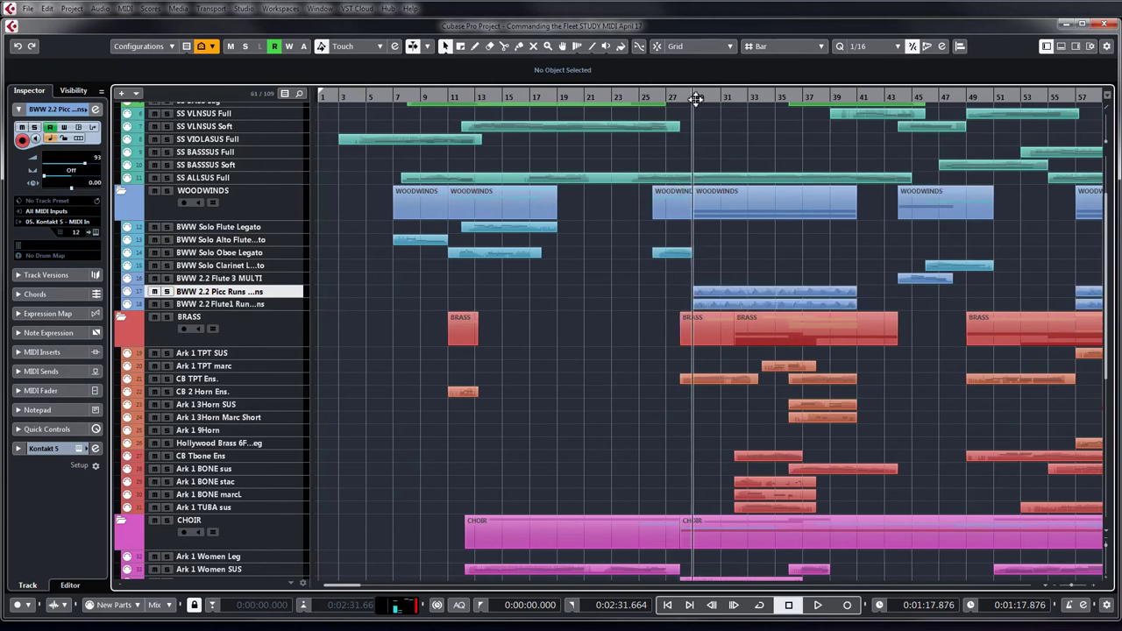
- Select the Flute1 Runs track and open the piccolo and flute run parts at bars 29–41 together in the Key Editor
{"action": "left_click", "coordinate": [760, 304]}
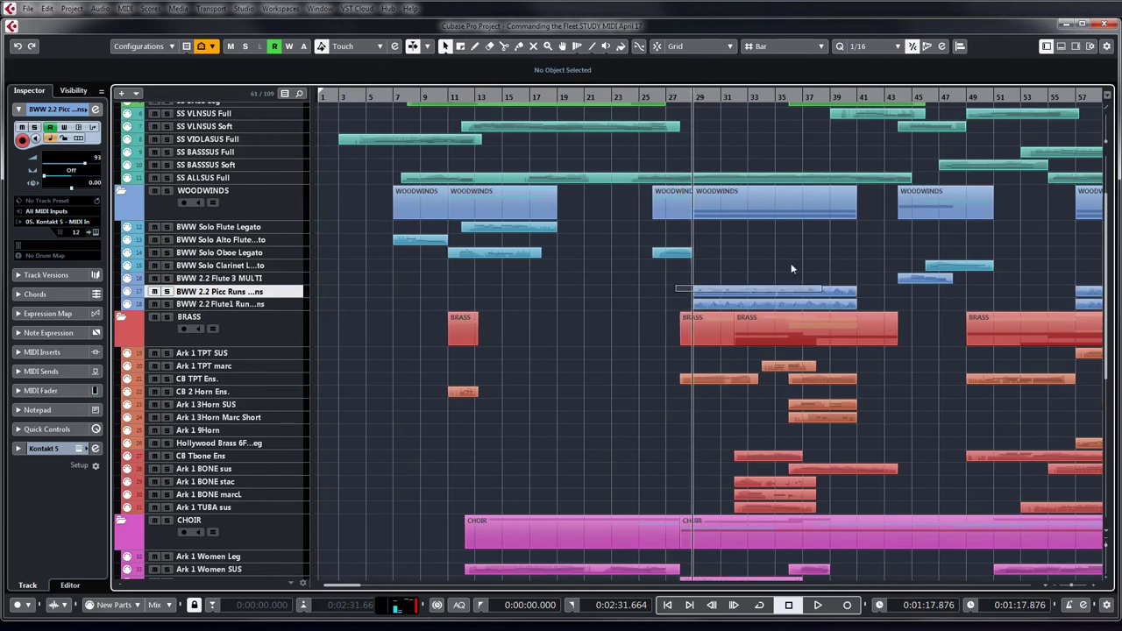
{"action": "left_click", "coordinate": [264, 306]}
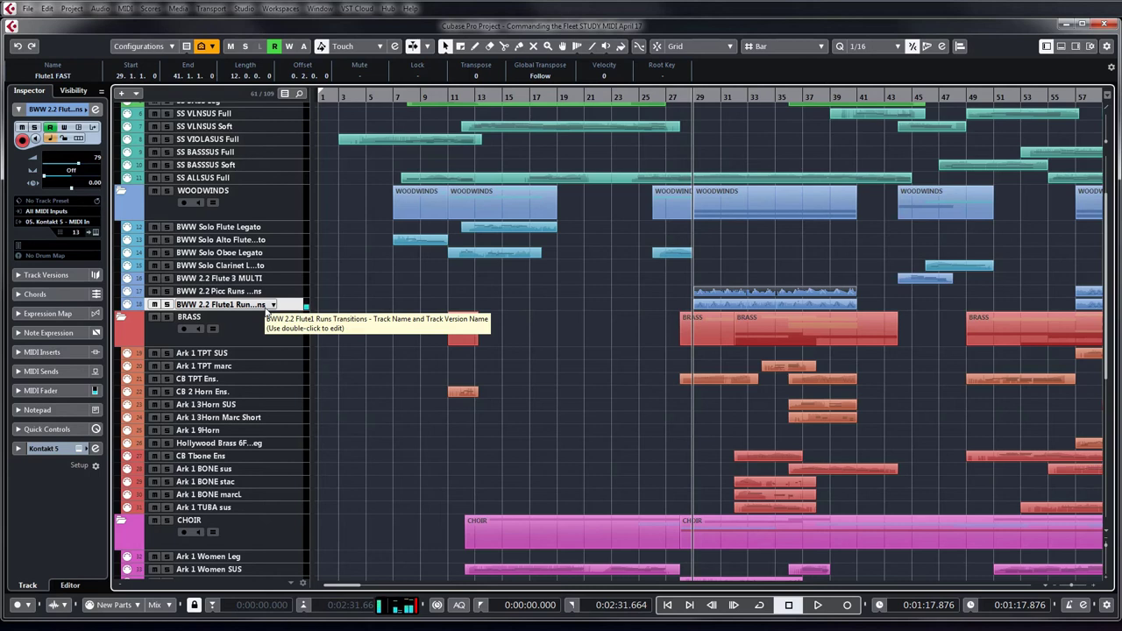
{"action": "left_click_drag", "start_coordinate": [726, 274], "coordinate": [768, 305]}
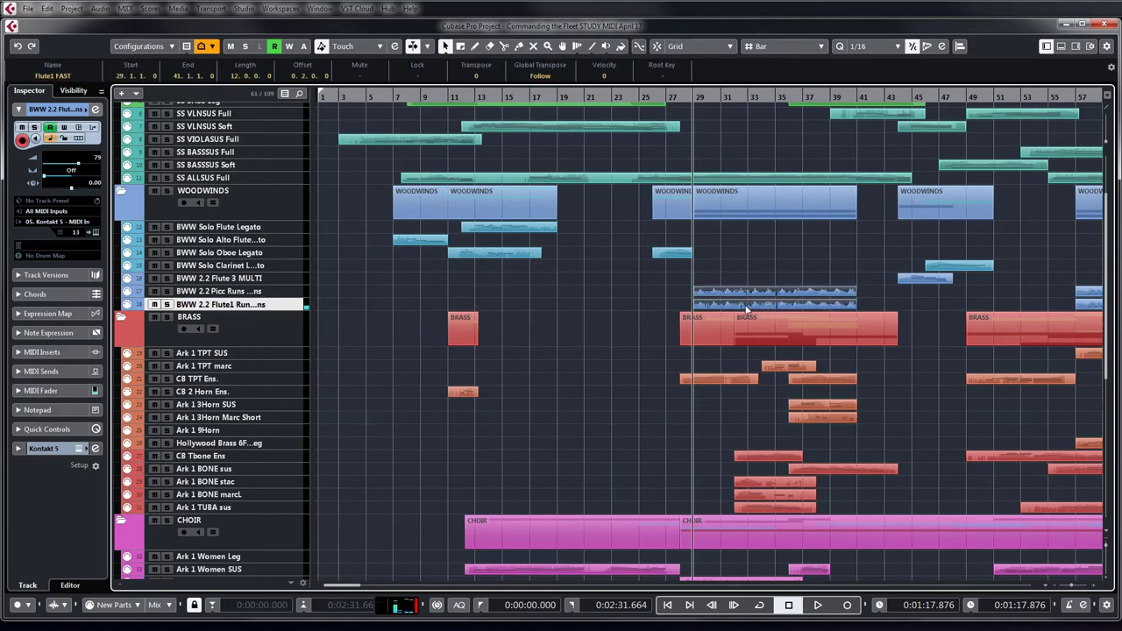
{"action": "double_click", "coordinate": [754, 306]}
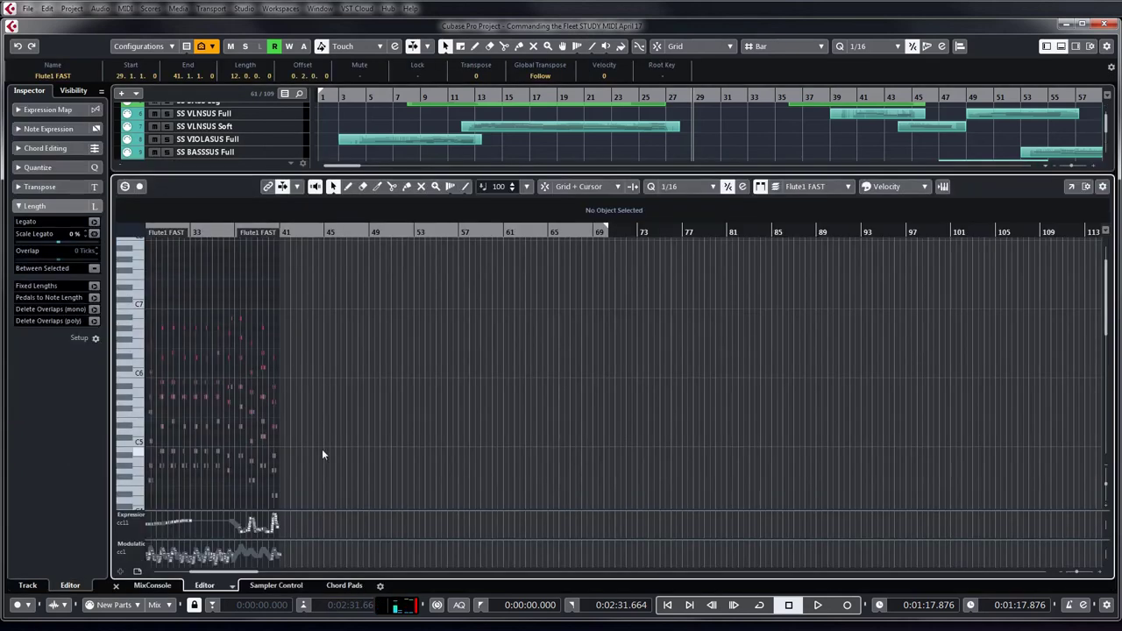
{"action": "scroll", "coordinate": [325, 355], "scroll_direction": "left", "scroll_amount": 5}
{"action": "scroll", "coordinate": [570, 361], "scroll_direction": "up", "scroll_amount": 3}
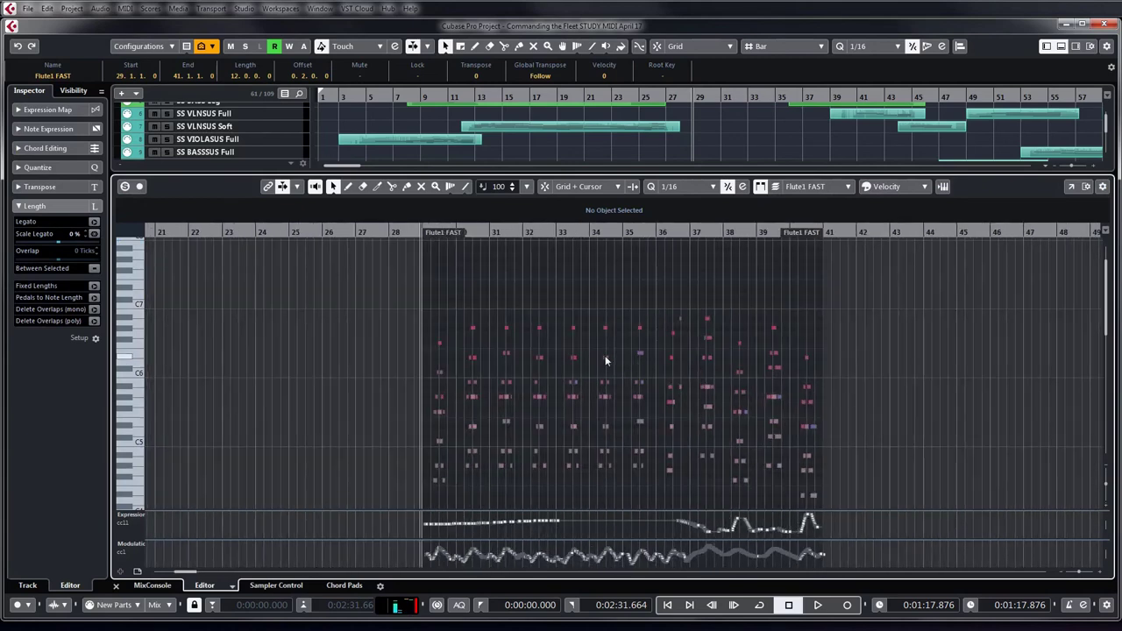
{"action": "scroll", "coordinate": [605, 360], "scroll_direction": "up", "scroll_amount": 2}
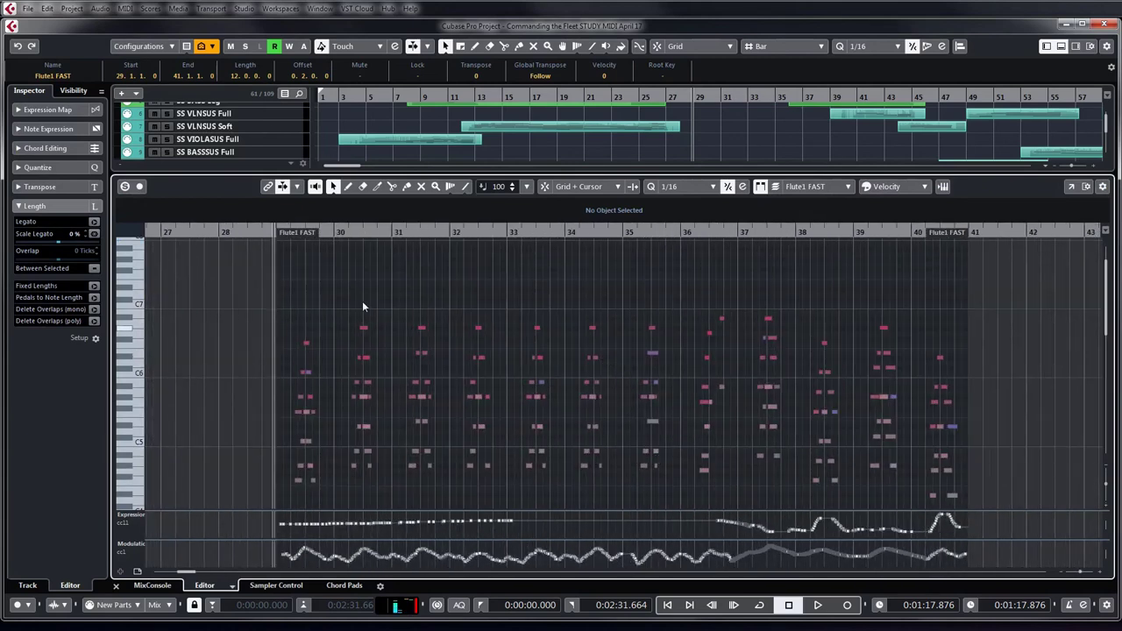
- Play the flute and piccolo runs from bar 29 with the Key Editor's solo mode on, following them to bar 41
{"action": "key", "text": "space"}
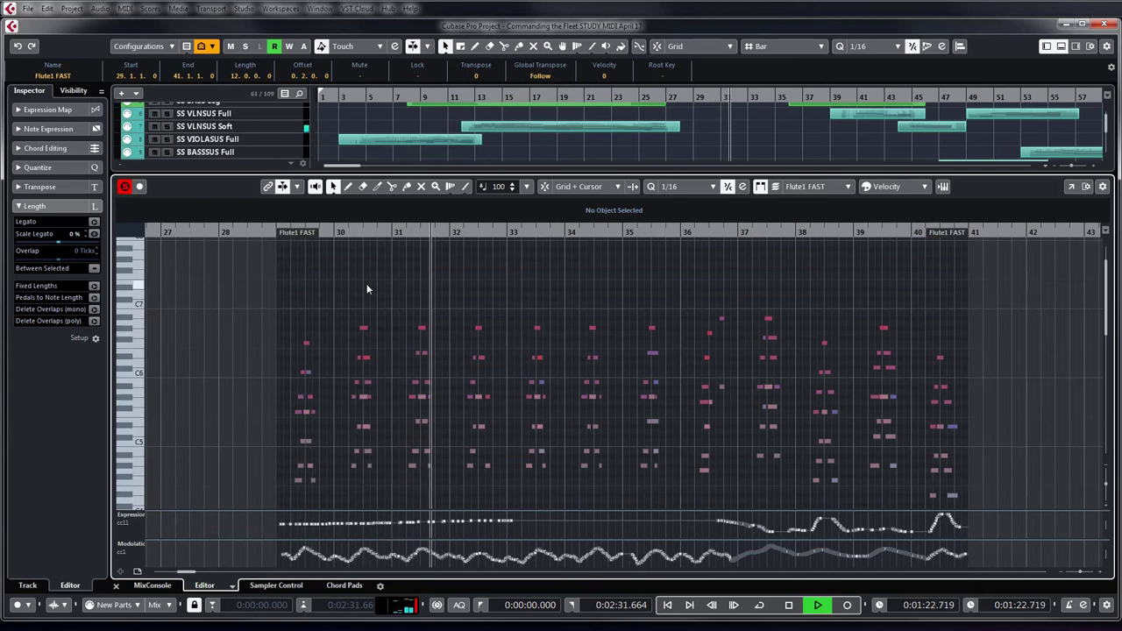
{"action": "left_click", "coordinate": [413, 285]}
{"action": "scroll", "coordinate": [525, 326], "scroll_direction": "up", "scroll_amount": 2, "text": "ctrl"}
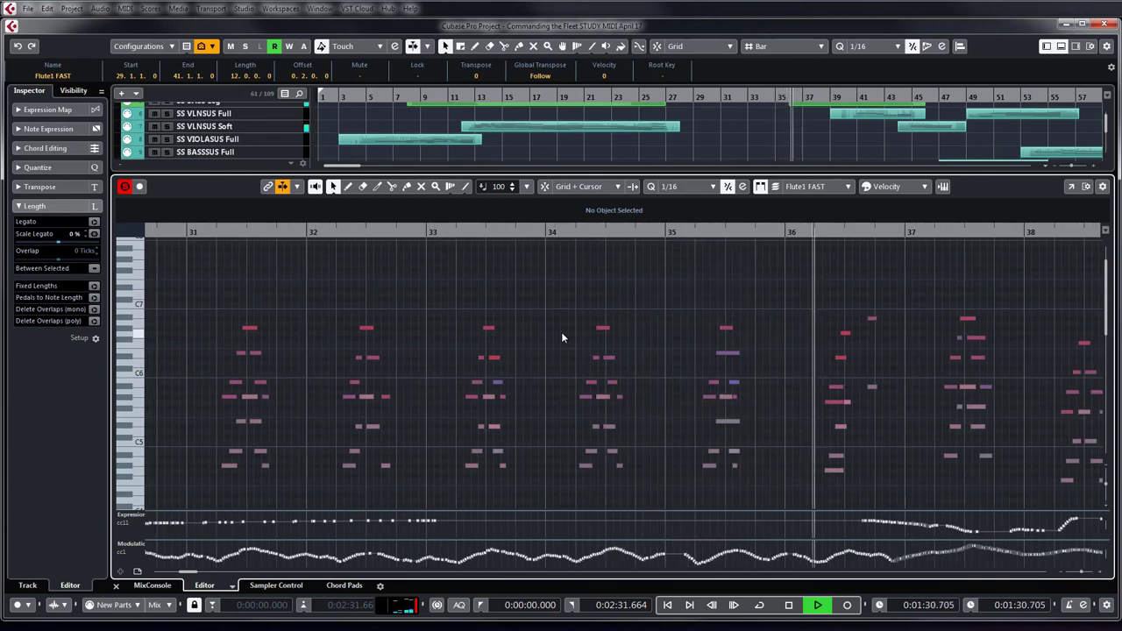
{"action": "key", "text": "g"}
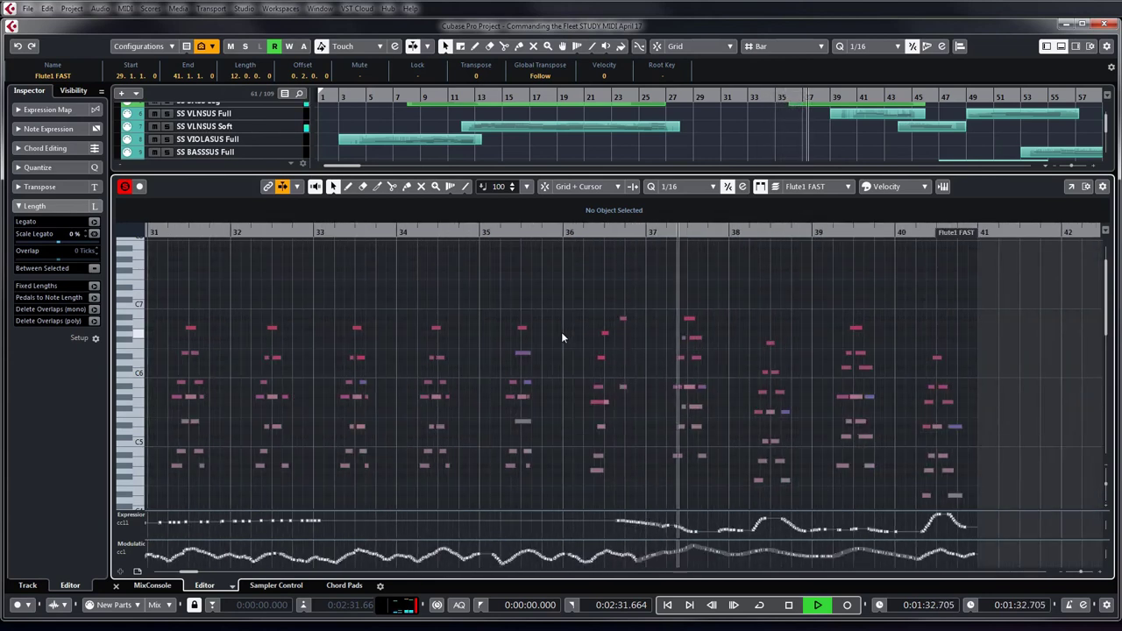
{"action": "key", "text": "g"}
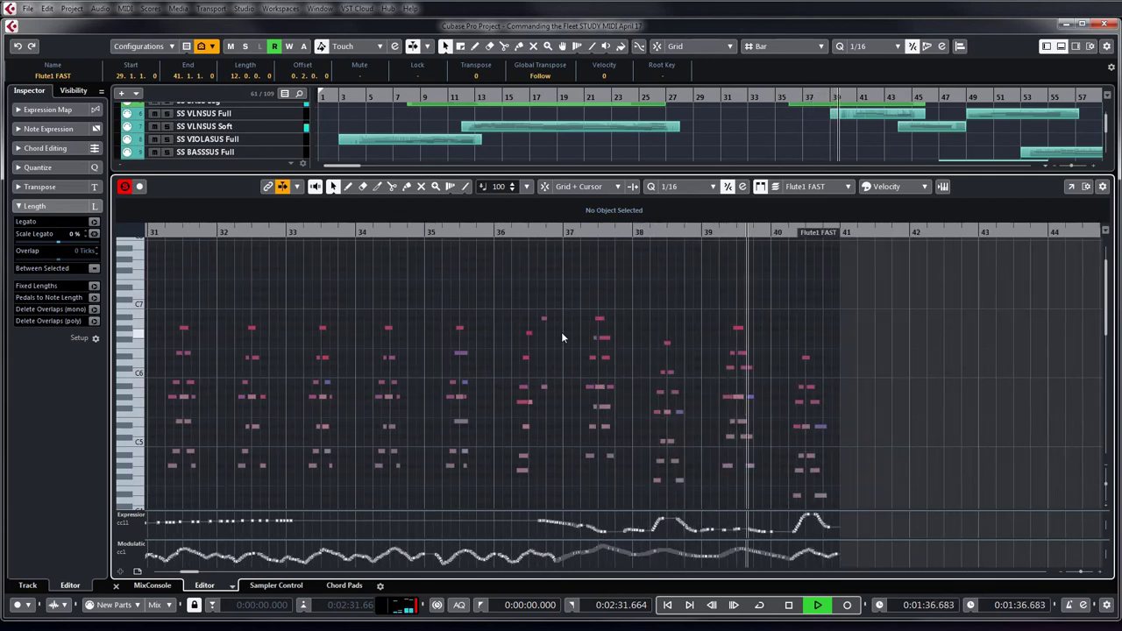
{"action": "key", "text": "g"}
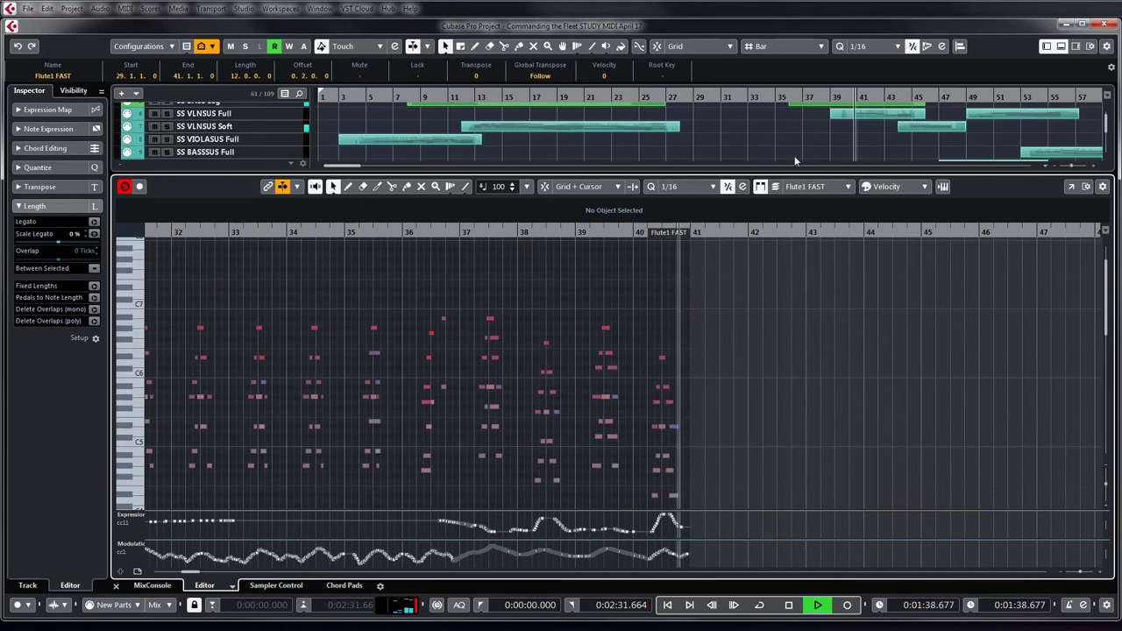
- Close the Key Editor to show the full project and stop playback at about bar 42
{"action": "left_click", "coordinate": [982, 140]}
{"action": "key", "text": "g"}
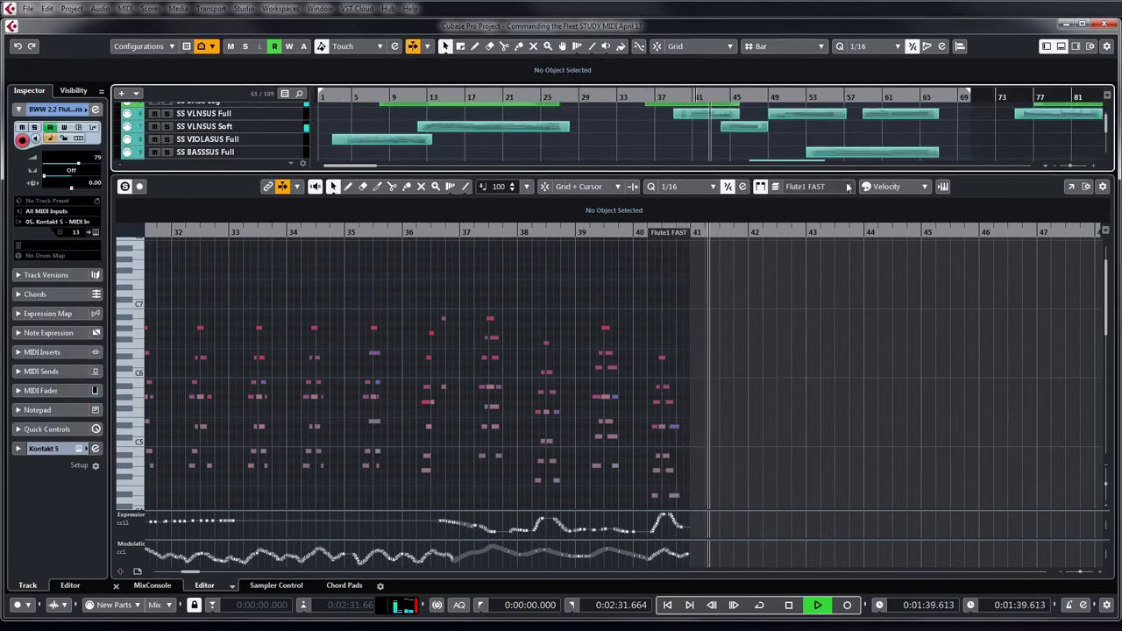
{"action": "left_click", "coordinate": [1046, 45]}
{"action": "key", "text": "space"}
{"action": "left_click_drag", "start_coordinate": [530, 290], "coordinate": [555, 303]}
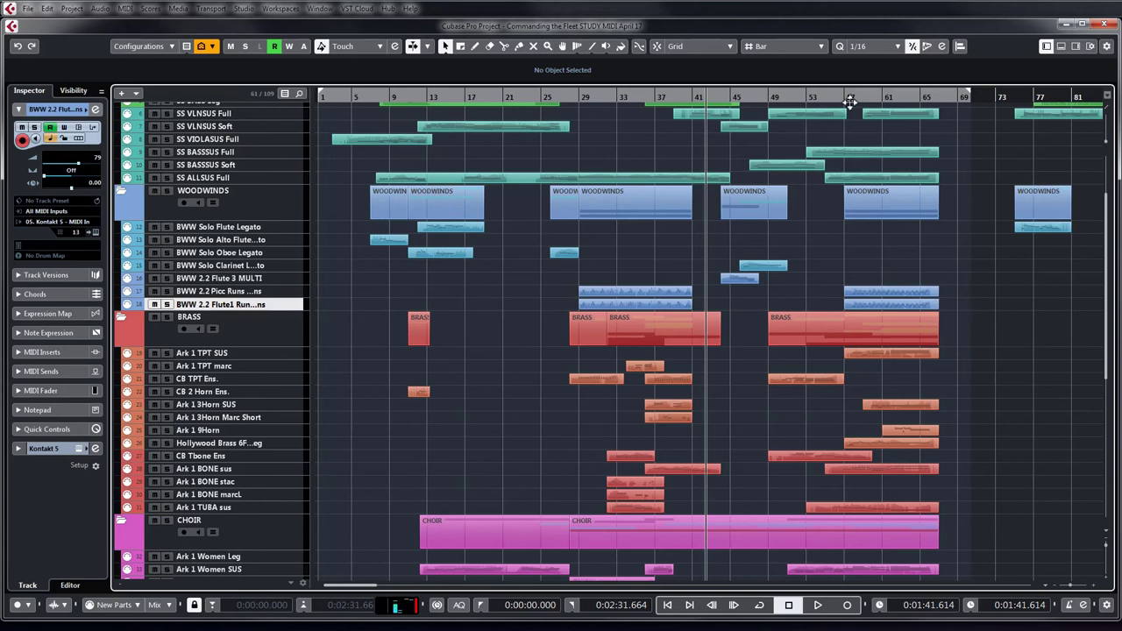
- Start playback from about bar 57 and solo the BWW 2.2 Picc Runs and Flute1 Runs tracks
{"action": "left_click_drag", "start_coordinate": [849, 101], "coordinate": [878, 277]}
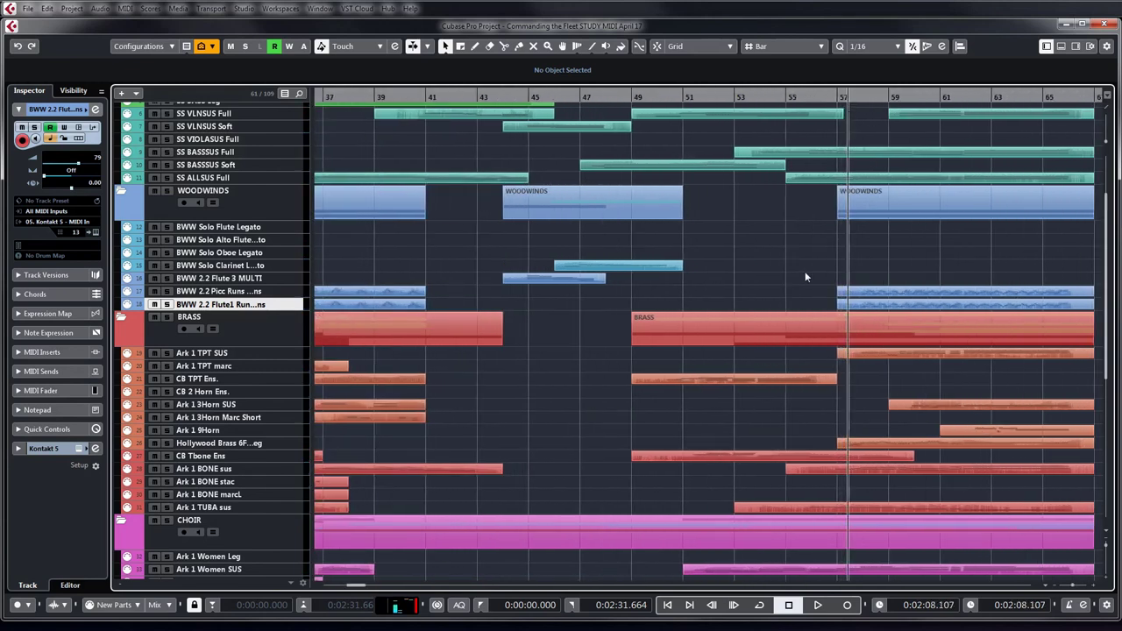
{"action": "key", "text": "g"}
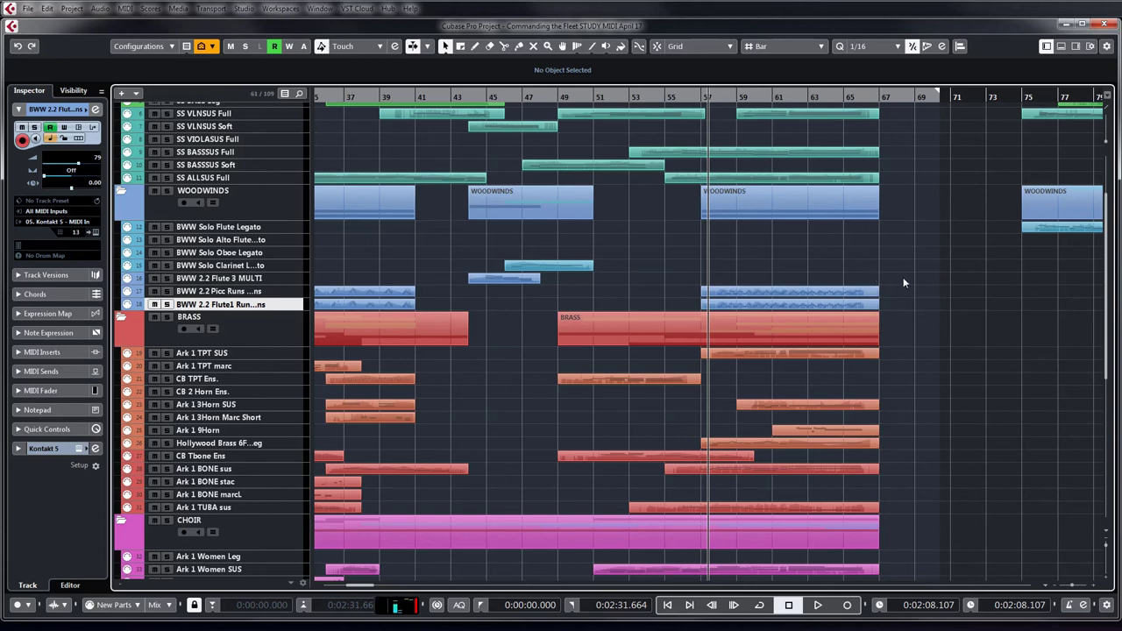
{"action": "key", "text": "g"}
{"action": "key", "text": "space"}
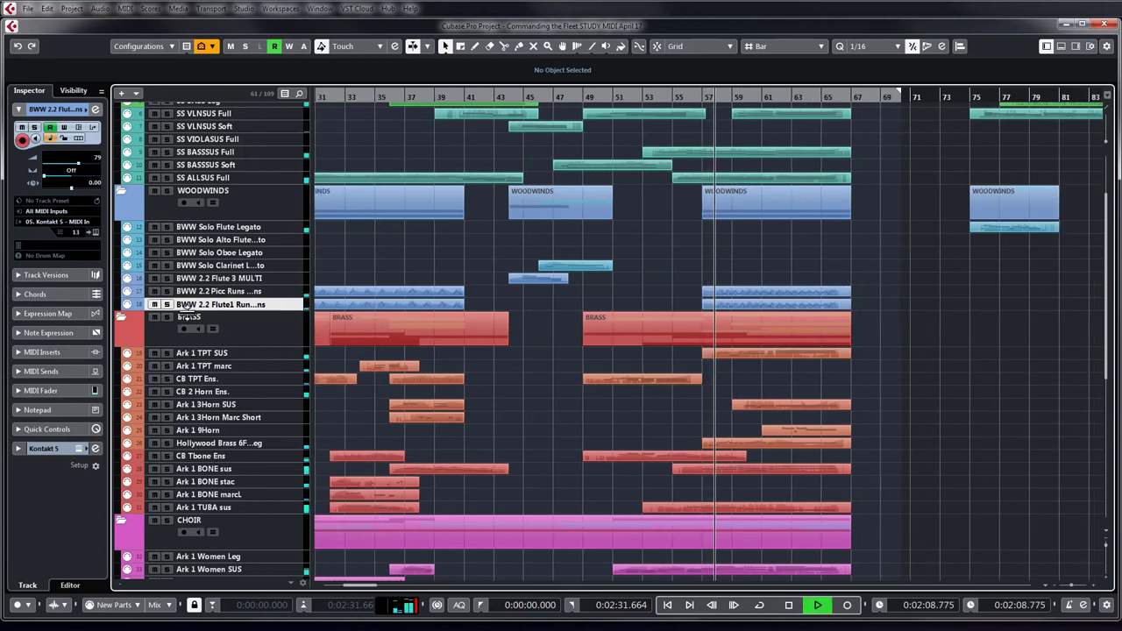
{"action": "left_click", "coordinate": [166, 304]}
{"action": "left_click", "coordinate": [166, 292]}
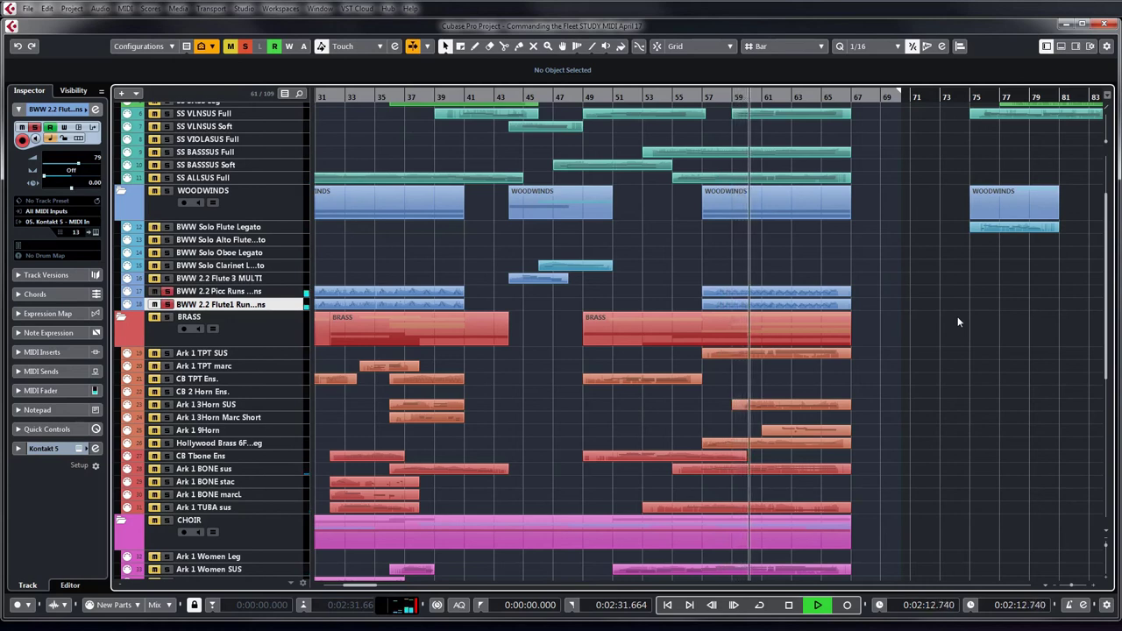
- Open the piccolo and flute run parts at bars 57–67 in the Key Editor and follow their notes during playback
{"action": "double_click", "coordinate": [811, 303]}
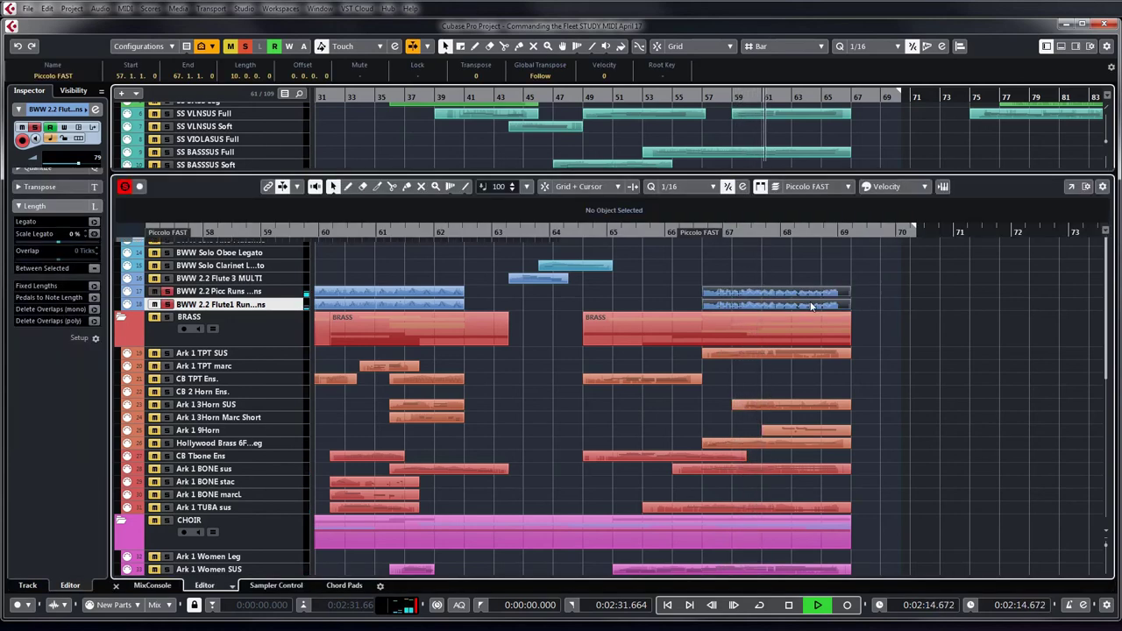
{"action": "key", "text": "h"}
{"action": "key", "text": "h"}
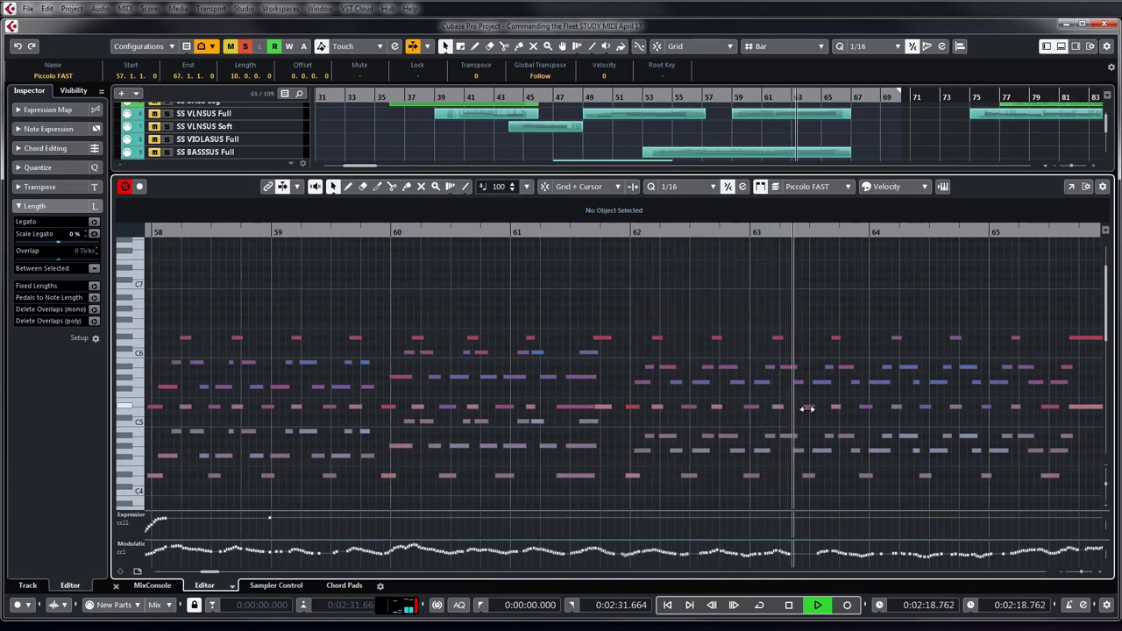
- Close the Key Editor to show the full project and stop playback at about bar 65
{"action": "key", "text": "g"}
{"action": "key", "text": "g"}
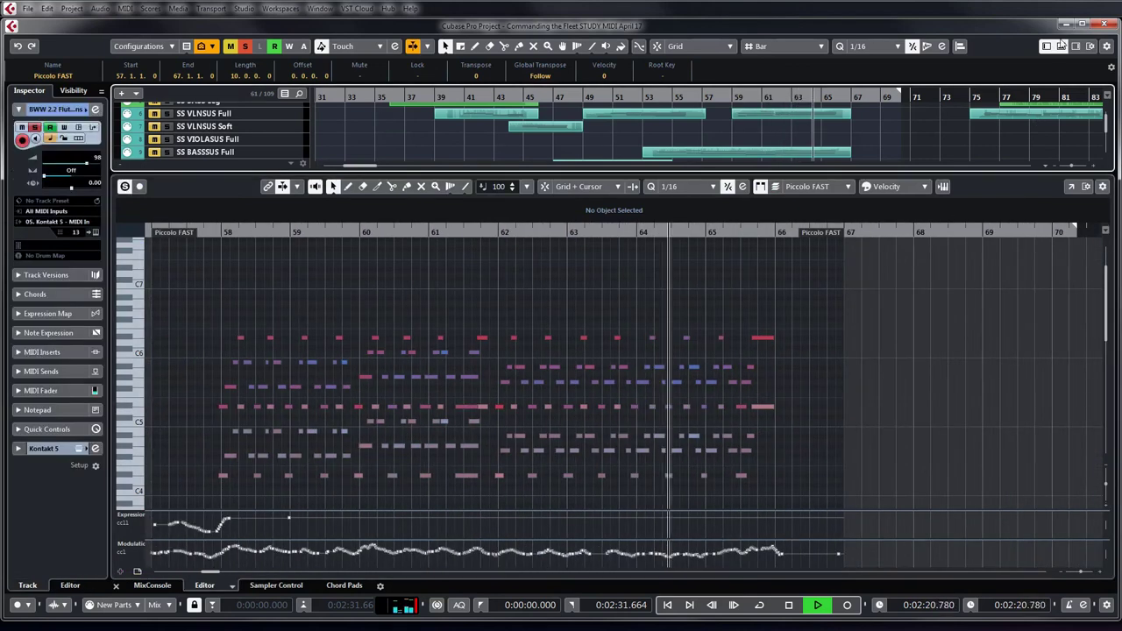
{"action": "left_click", "coordinate": [1061, 47]}
{"action": "key", "text": "space"}
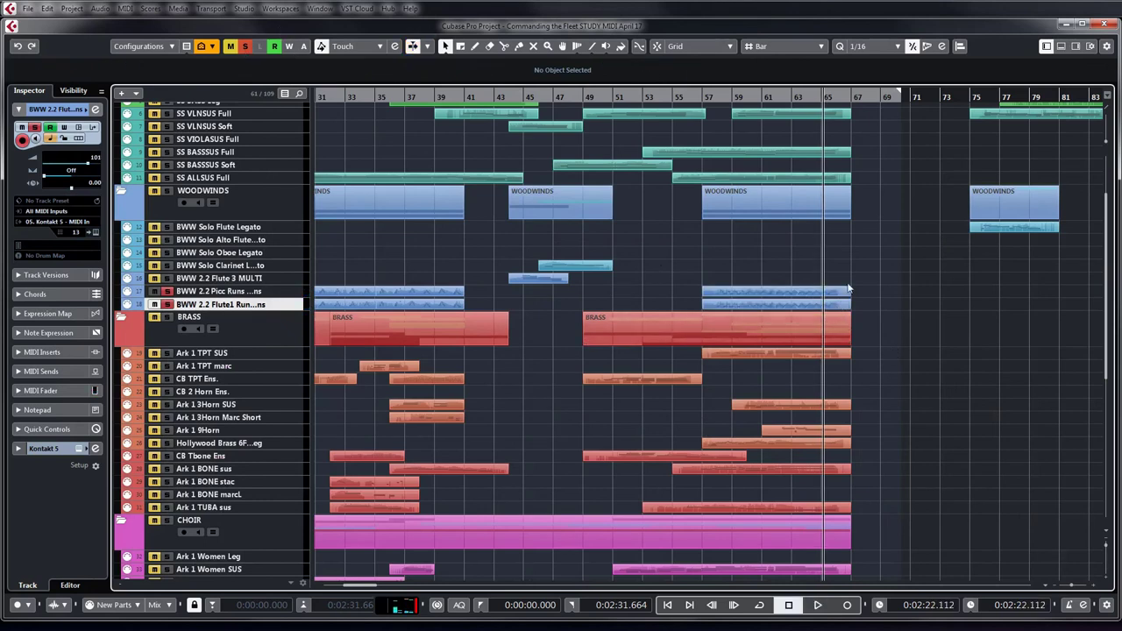
- Clear all solos and play the full arrangement from about bar 58 through the ending
{"action": "left_click", "coordinate": [245, 46]}
{"action": "left_click", "coordinate": [717, 96]}
{"action": "key", "text": "space"}
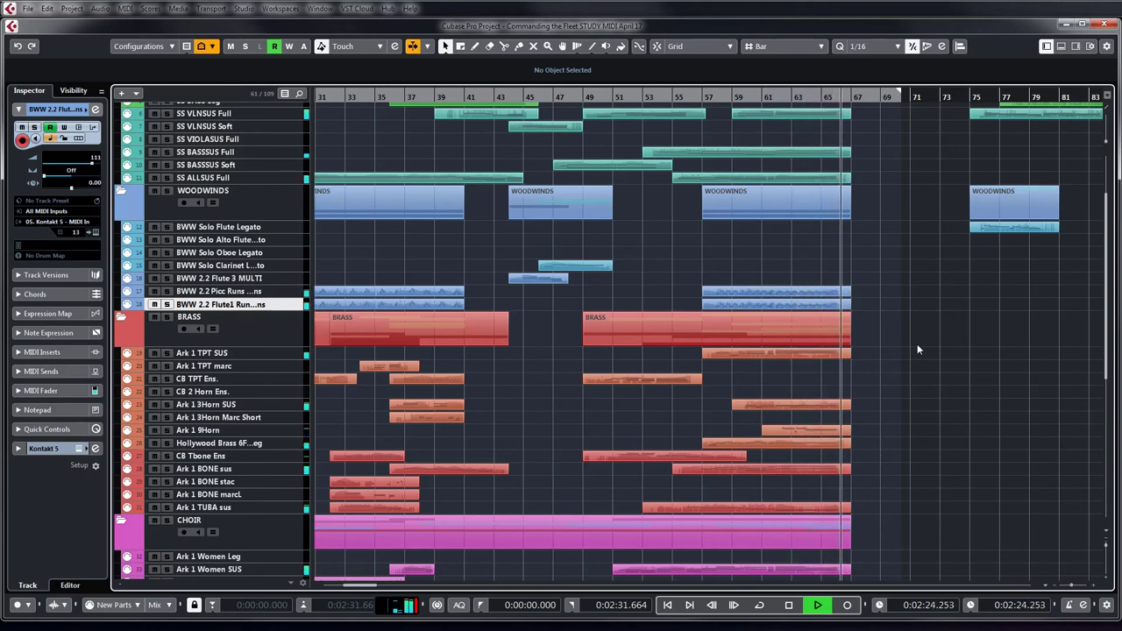
{"action": "key", "text": "g"}
{"action": "key", "text": "space"}
- Solo the BRASS folder and start playback from about bar 28
{"action": "left_click", "coordinate": [401, 97]}
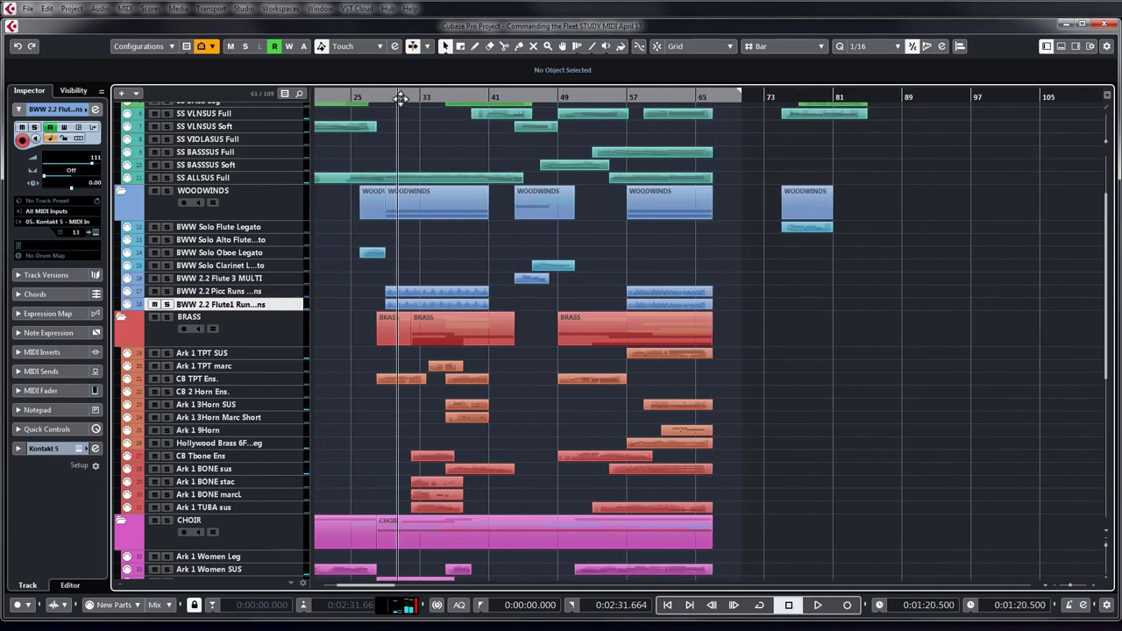
{"action": "key", "text": "h"}
{"action": "key", "text": "h"}
{"action": "key", "text": "g"}
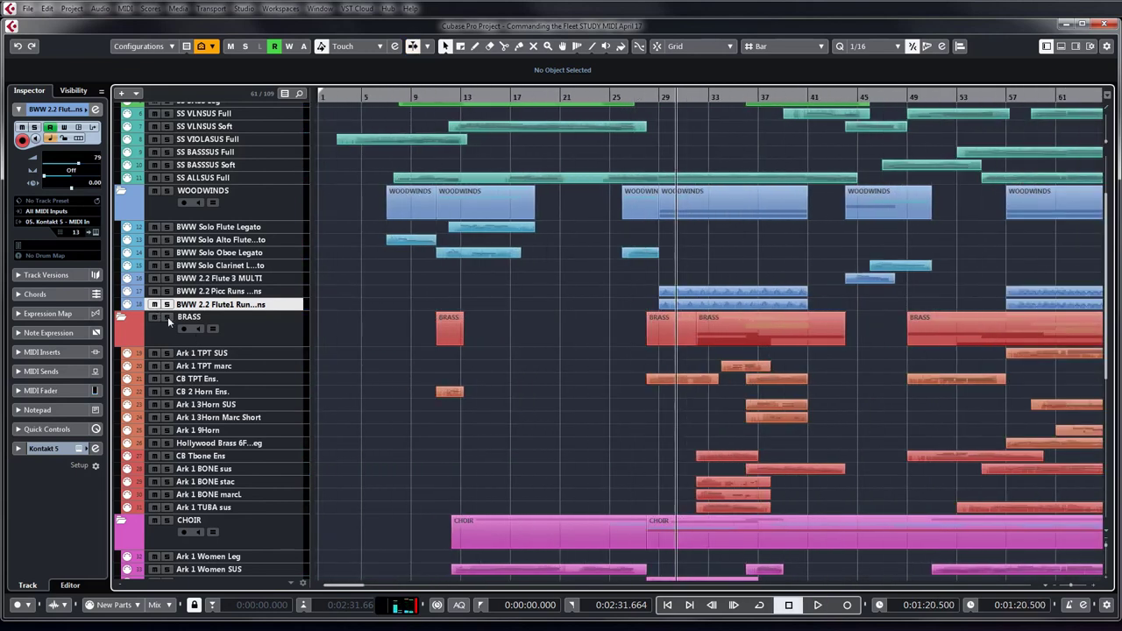
{"action": "left_click", "coordinate": [167, 304]}
{"action": "key", "text": "g"}
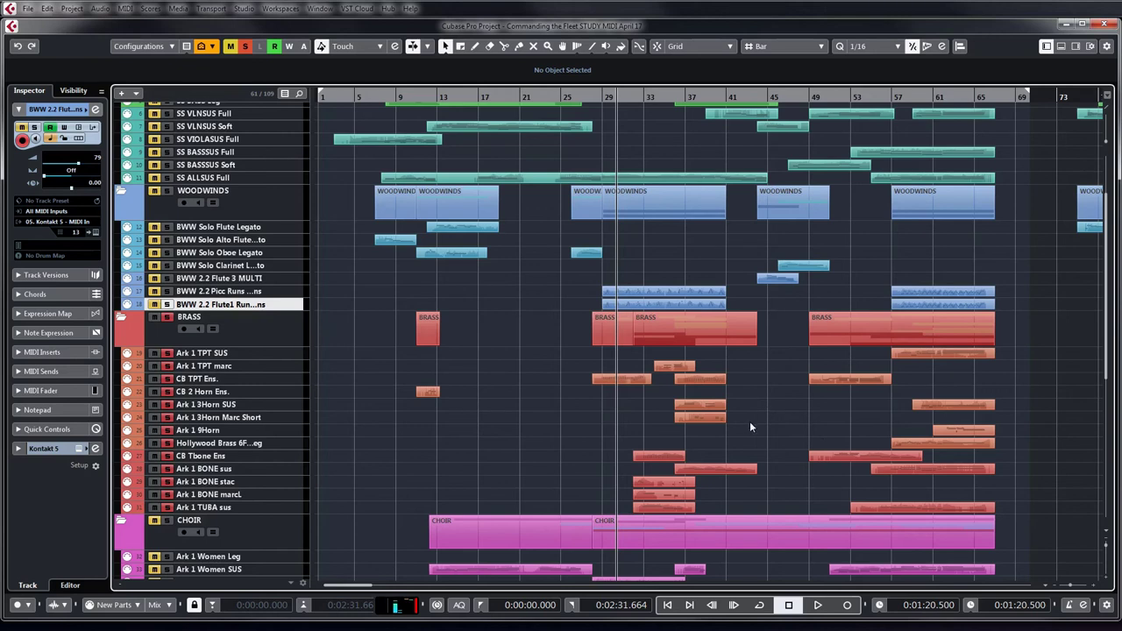
{"action": "left_click_drag", "start_coordinate": [606, 96], "coordinate": [597, 97]}
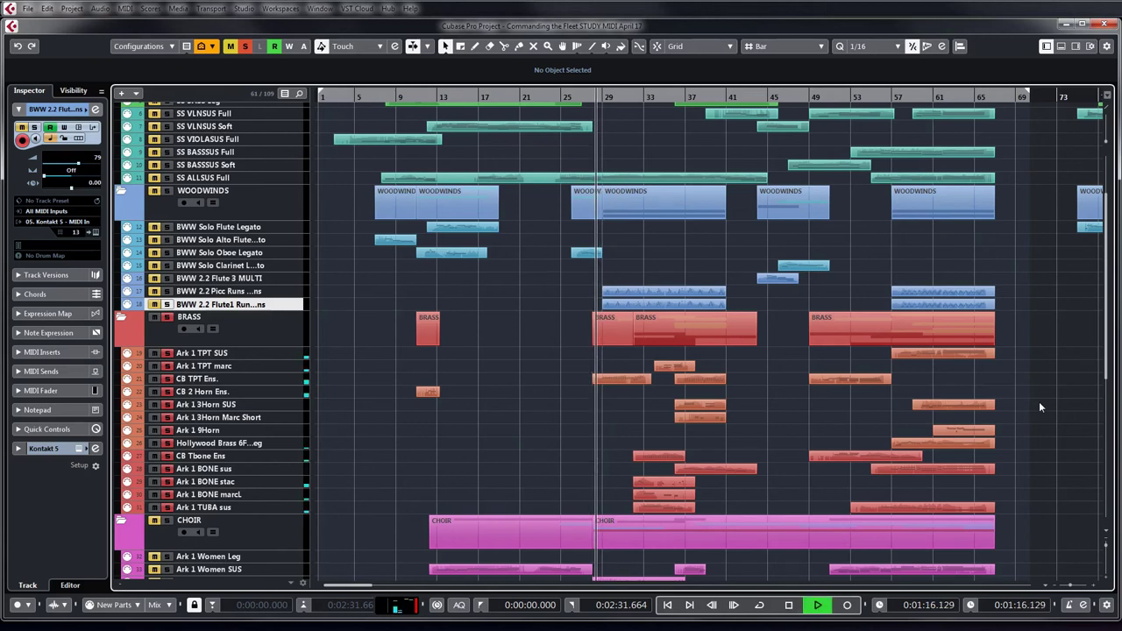
- Select all the brass parts and open them together in the Key Editor
{"action": "left_click_drag", "start_coordinate": [1022, 511], "coordinate": [558, 354]}
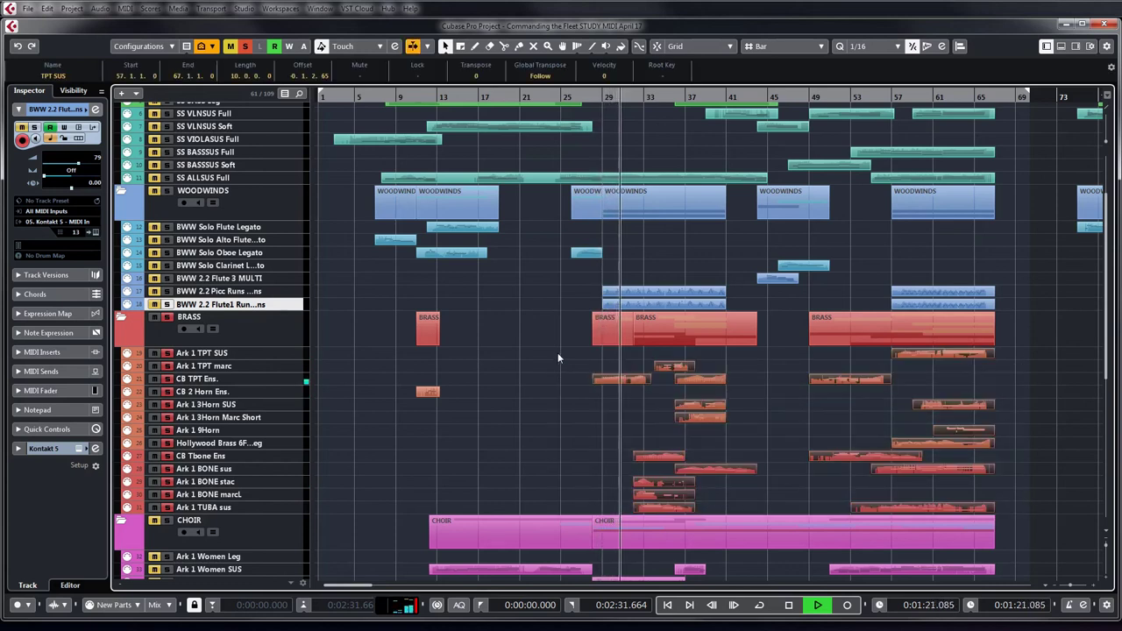
{"action": "double_click", "coordinate": [637, 384]}
{"action": "scroll", "coordinate": [443, 323], "scroll_direction": "down", "scroll_amount": 5}
{"action": "key", "text": "f"}
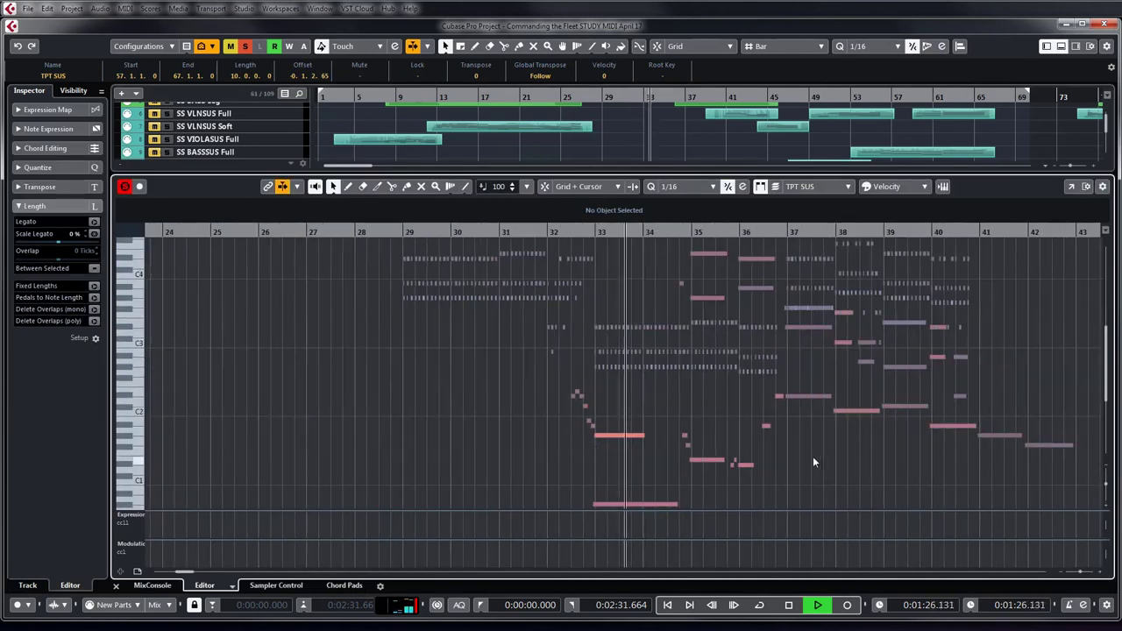
- Follow the combined brass notes in the Key Editor during playback up to about bar 41
{"action": "key", "text": "h"}
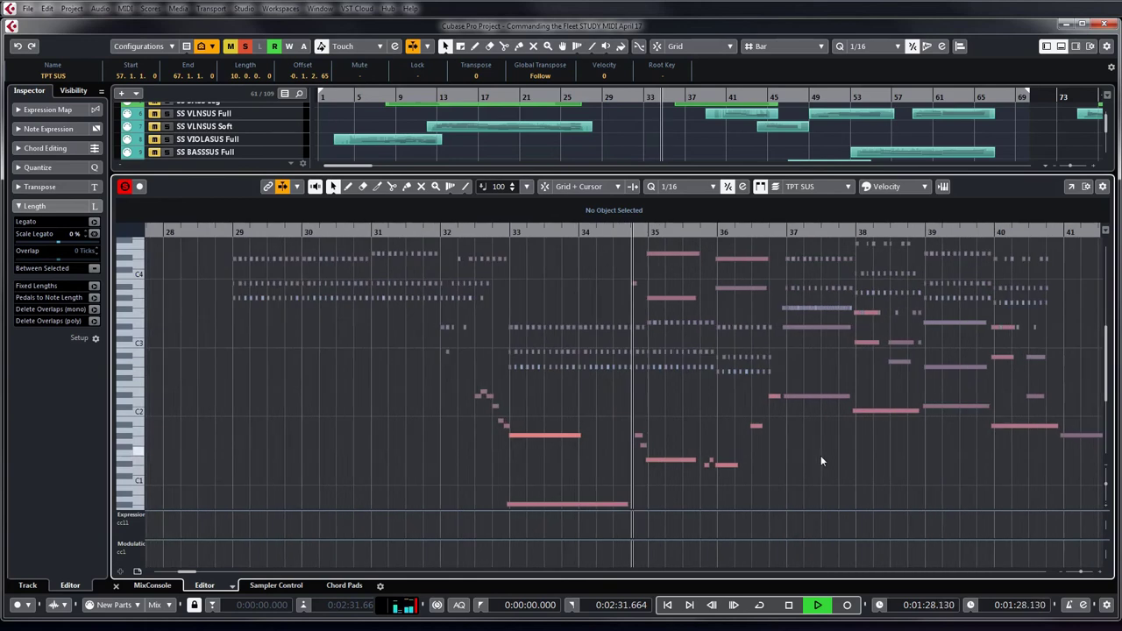
{"action": "key", "text": "g"}
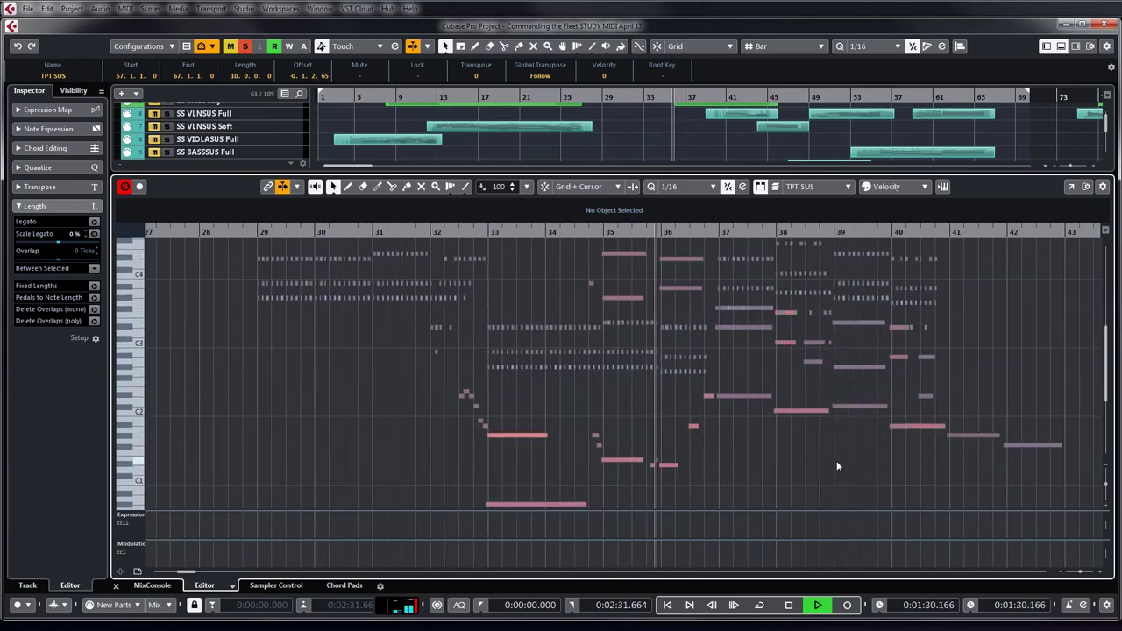
{"action": "scroll", "coordinate": [844, 456], "scroll_direction": "up", "scroll_amount": 2}
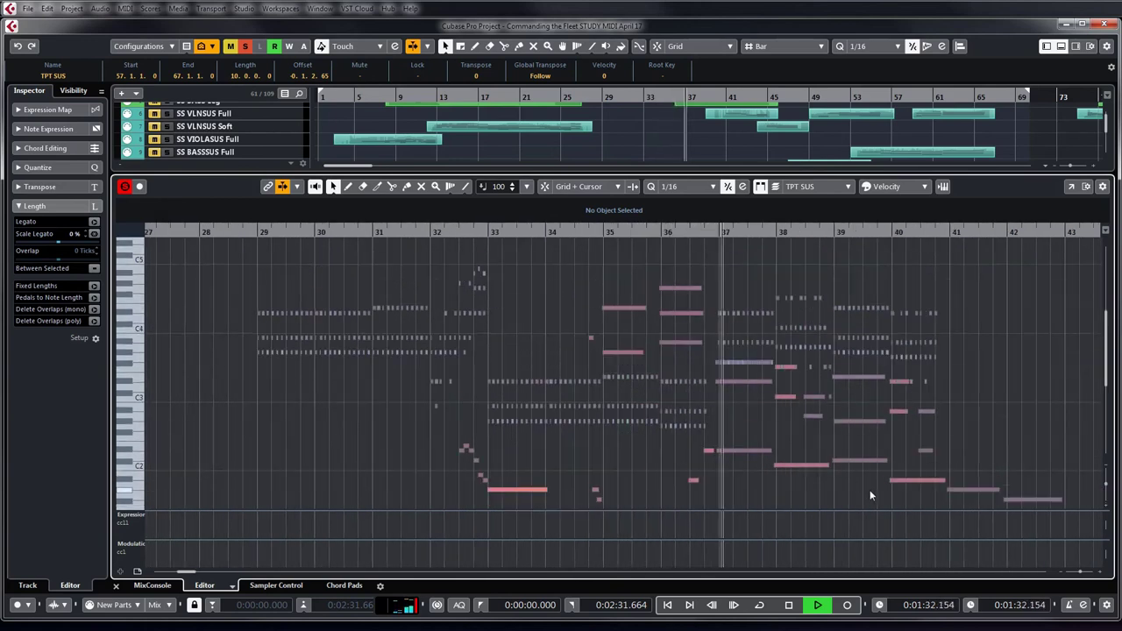
{"action": "scroll", "coordinate": [1005, 370], "scroll_direction": "down", "scroll_amount": 2}
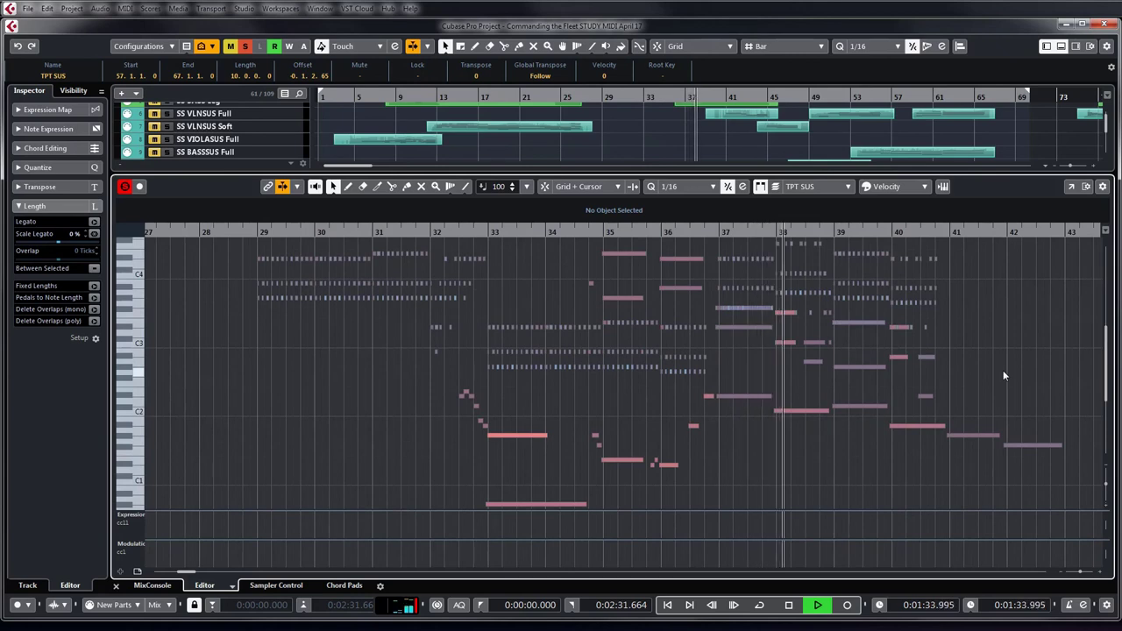
{"action": "scroll", "coordinate": [1005, 376], "scroll_direction": "up", "scroll_amount": 2}
{"action": "key", "text": "g"}
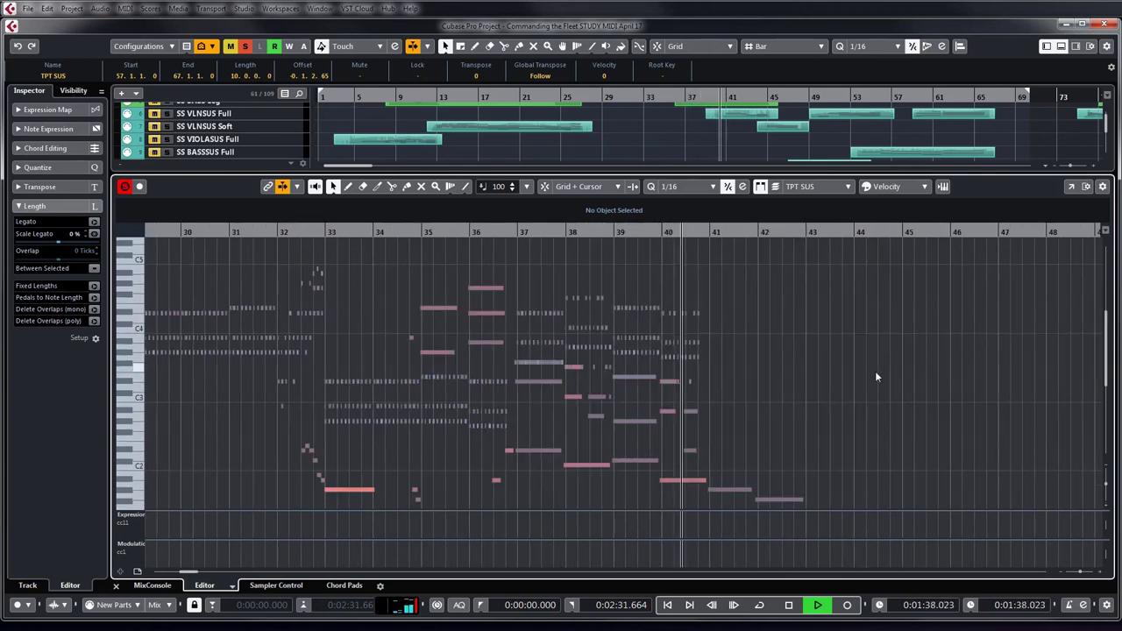
{"action": "scroll", "coordinate": [875, 371], "scroll_direction": "down", "scroll_amount": 2}
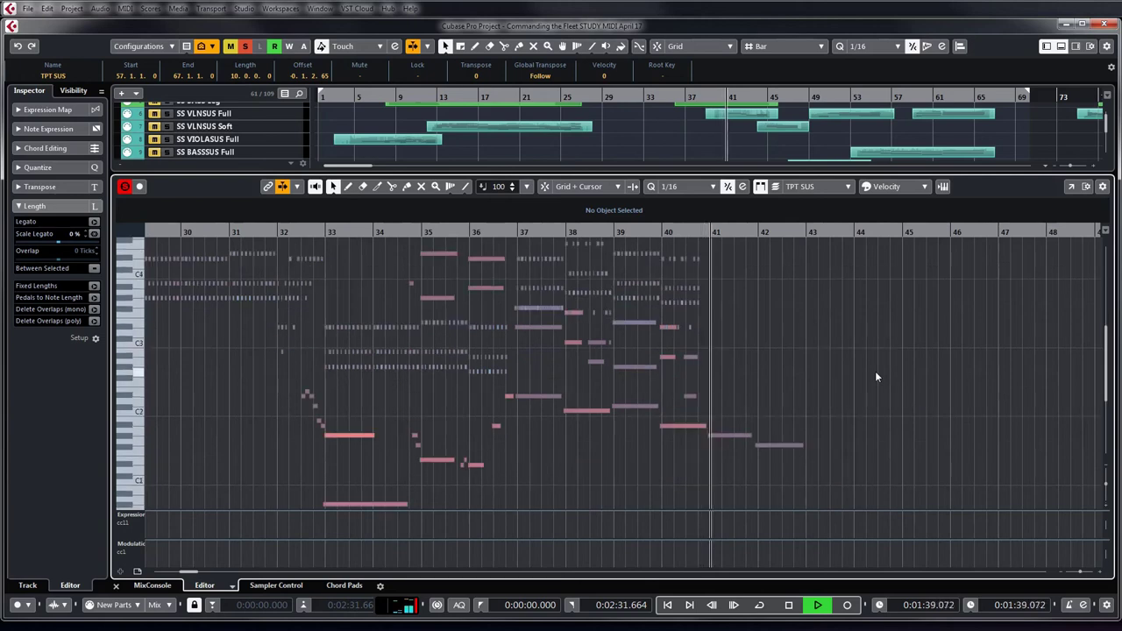
- Close the Key Editor and keep playing the soloed brass through the end of the piece
{"action": "left_click", "coordinate": [1061, 47]}
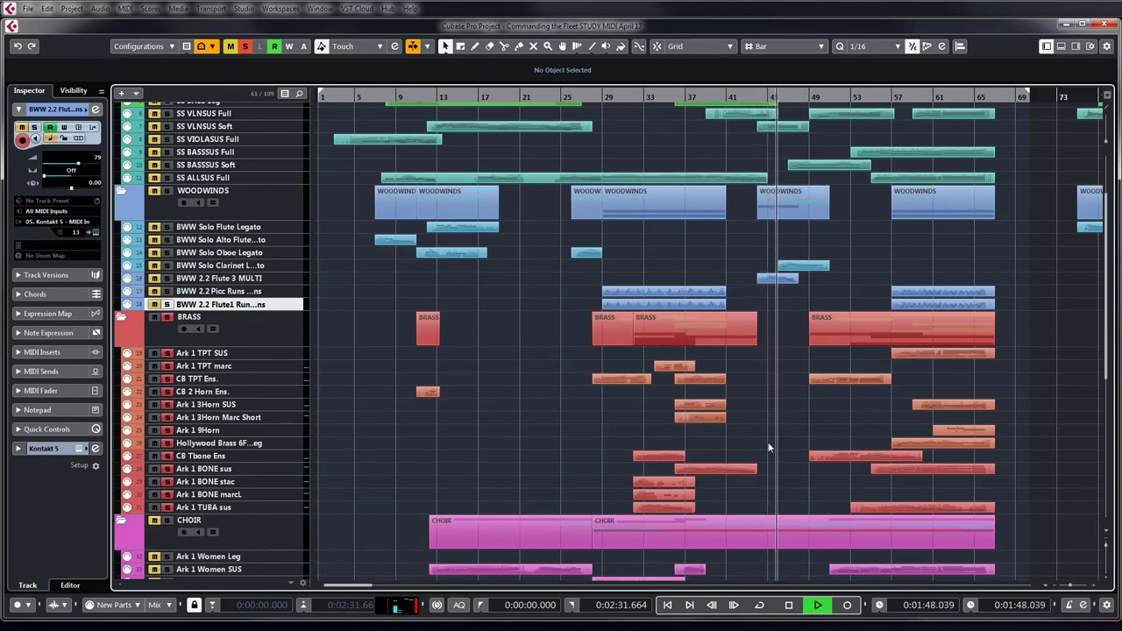
{"action": "left_click_drag", "start_coordinate": [547, 374], "coordinate": [574, 413]}
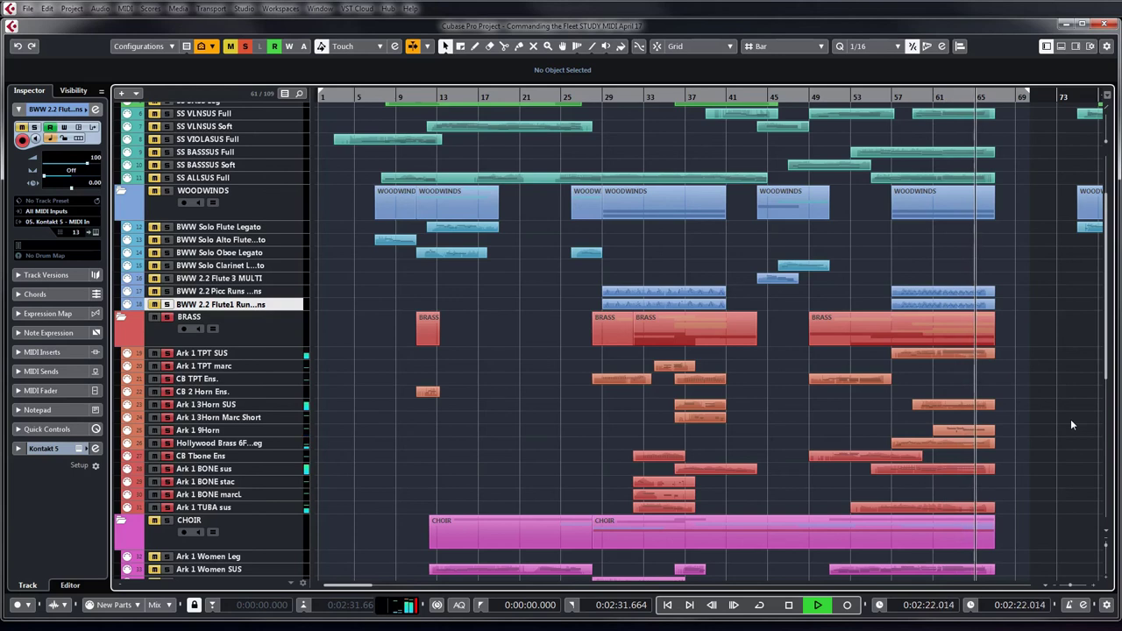
{"action": "mouse_move", "coordinate": [1024, 429]}
{"action": "left_mouse_down"}
{"action": "mouse_move", "coordinate": [877, 430]}
{"action": "mouse_move", "coordinate": [1027, 432]}
{"action": "left_mouse_up"}
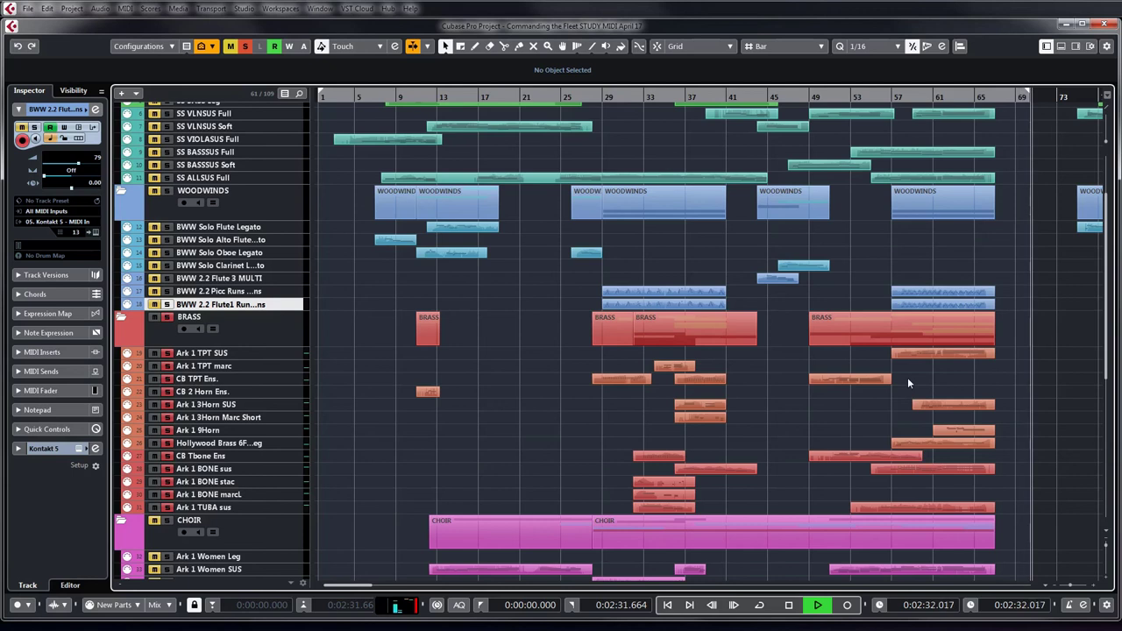
- Clear all solos with playback stopped and examine the brass, choir and percussion parts across the arrangement
{"action": "left_click", "coordinate": [246, 46]}
{"action": "scroll", "coordinate": [684, 398], "scroll_direction": "down", "scroll_amount": 3}
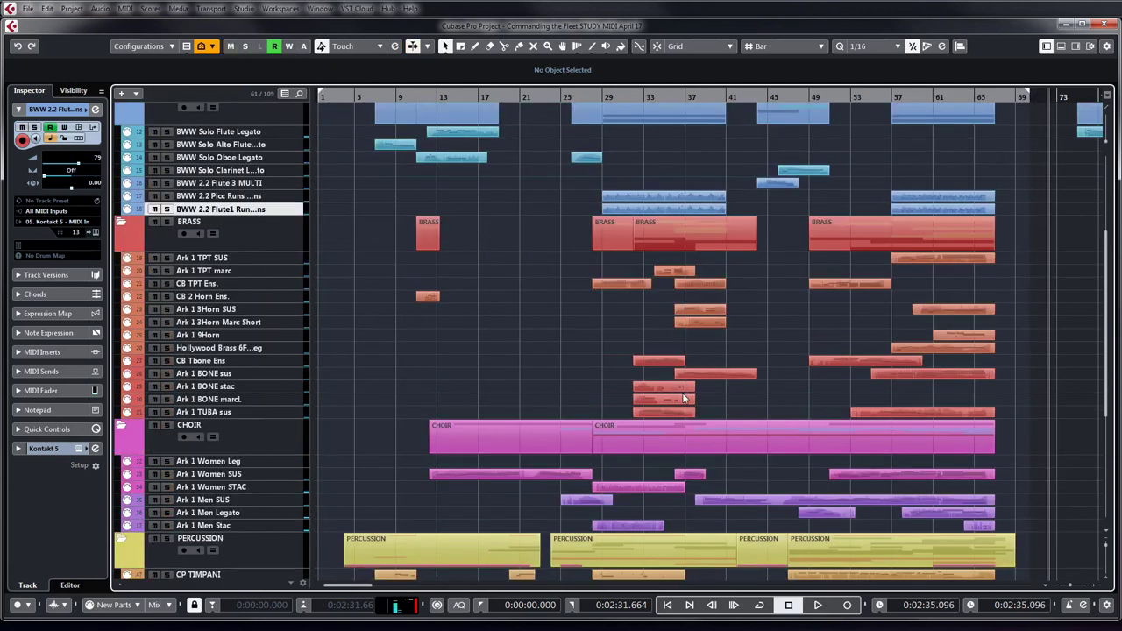
{"action": "left_click_drag", "start_coordinate": [935, 386], "coordinate": [1036, 323]}
{"action": "left_click_drag", "start_coordinate": [1028, 256], "coordinate": [575, 258]}
{"action": "left_click_drag", "start_coordinate": [509, 274], "coordinate": [544, 303]}
{"action": "left_click_drag", "start_coordinate": [548, 343], "coordinate": [571, 312]}
{"action": "left_click_drag", "start_coordinate": [550, 268], "coordinate": [548, 320]}
{"action": "scroll", "coordinate": [1035, 369], "scroll_direction": "down", "scroll_amount": 3}
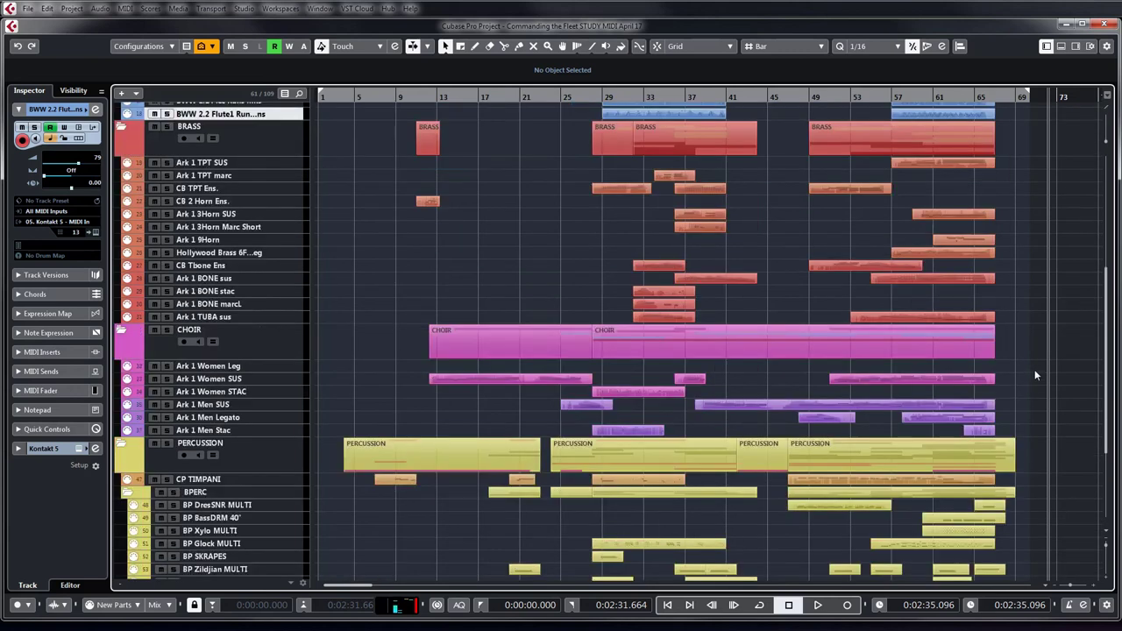
{"action": "scroll", "coordinate": [432, 271], "scroll_direction": "down", "scroll_amount": 3}
{"action": "left_click_drag", "start_coordinate": [390, 267], "coordinate": [395, 315]}
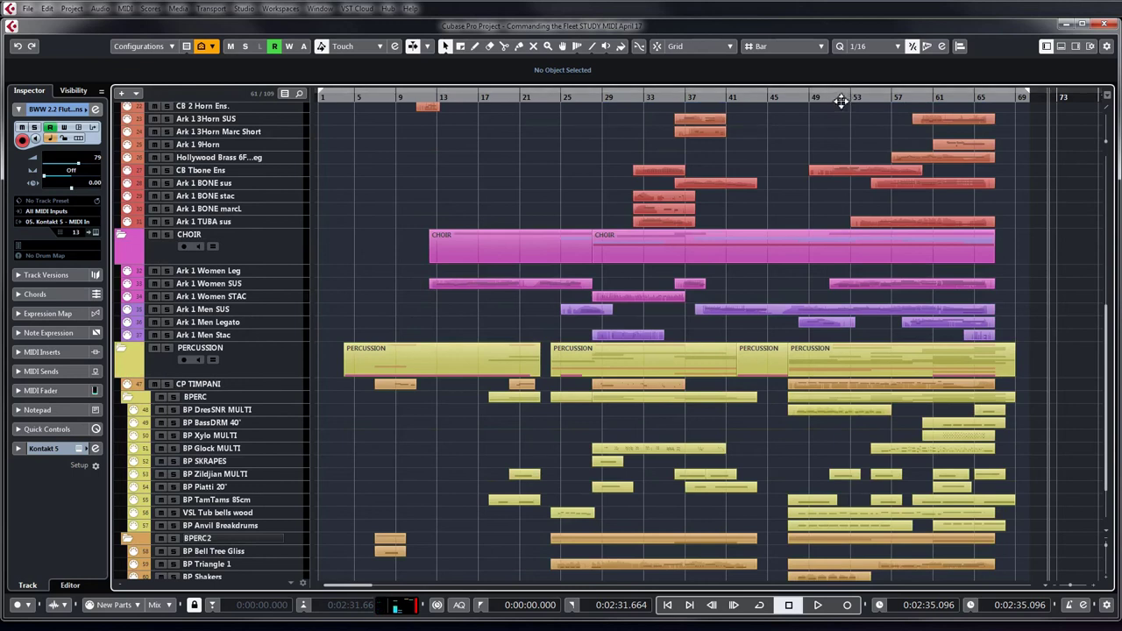
- Open the Ark 1 Men SUS part at bars 38–67 in the Key Editor, examine its modulation and expression curves, and close the editor
{"action": "double_click", "coordinate": [879, 310]}
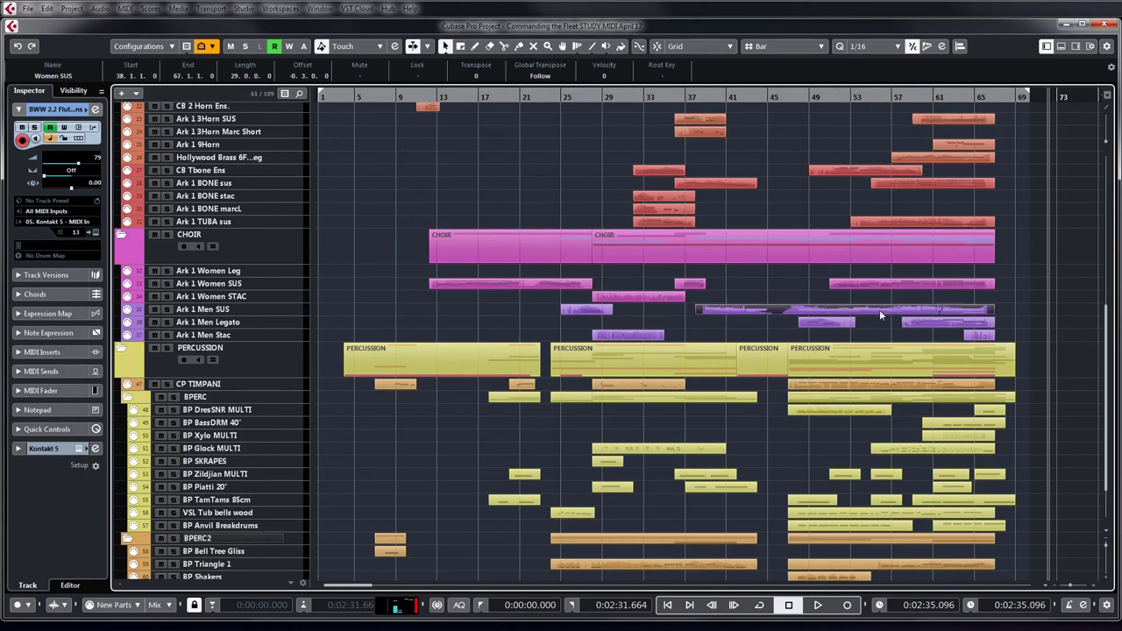
{"action": "key", "text": "g"}
{"action": "key", "text": "g"}
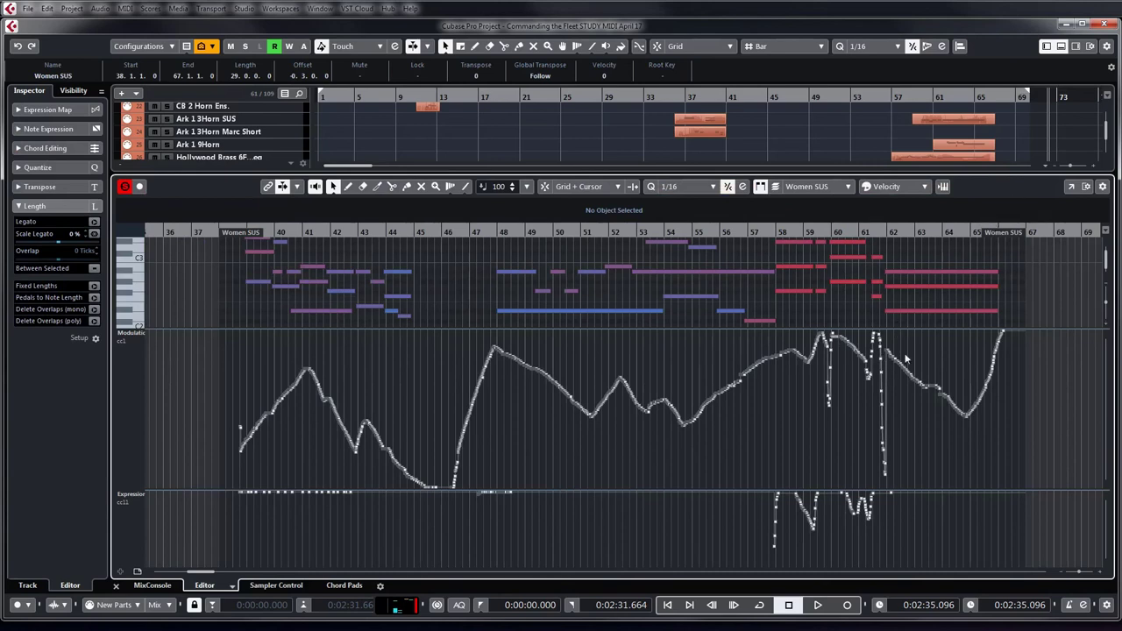
{"action": "key", "text": "h"}
{"action": "key", "text": "h"}
{"action": "left_click", "coordinate": [1060, 47]}
- Play from about bar 57 to bar 67, toggling solo on the CHOIR folder
{"action": "left_click", "coordinate": [899, 99]}
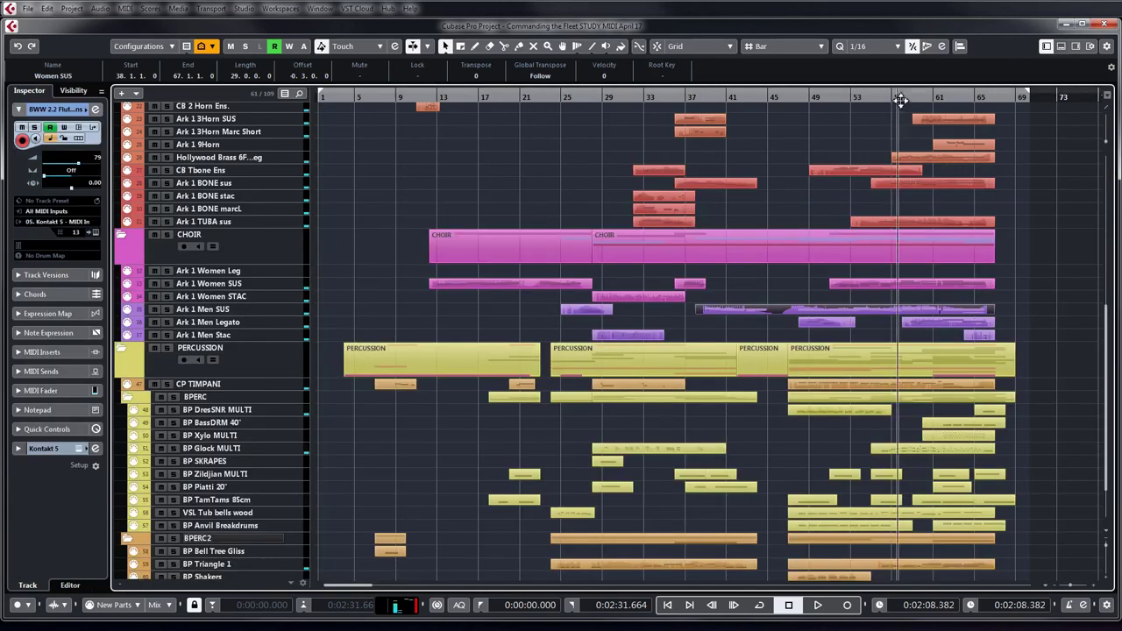
{"action": "key", "text": "space"}
{"action": "left_click", "coordinate": [165, 294]}
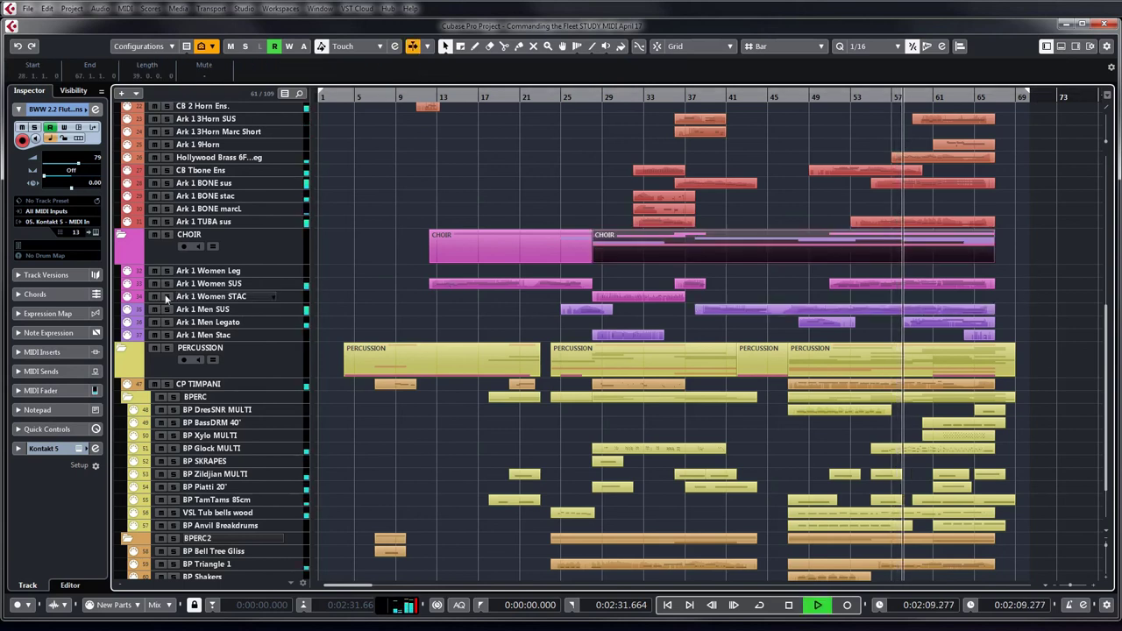
{"action": "left_click", "coordinate": [167, 235]}
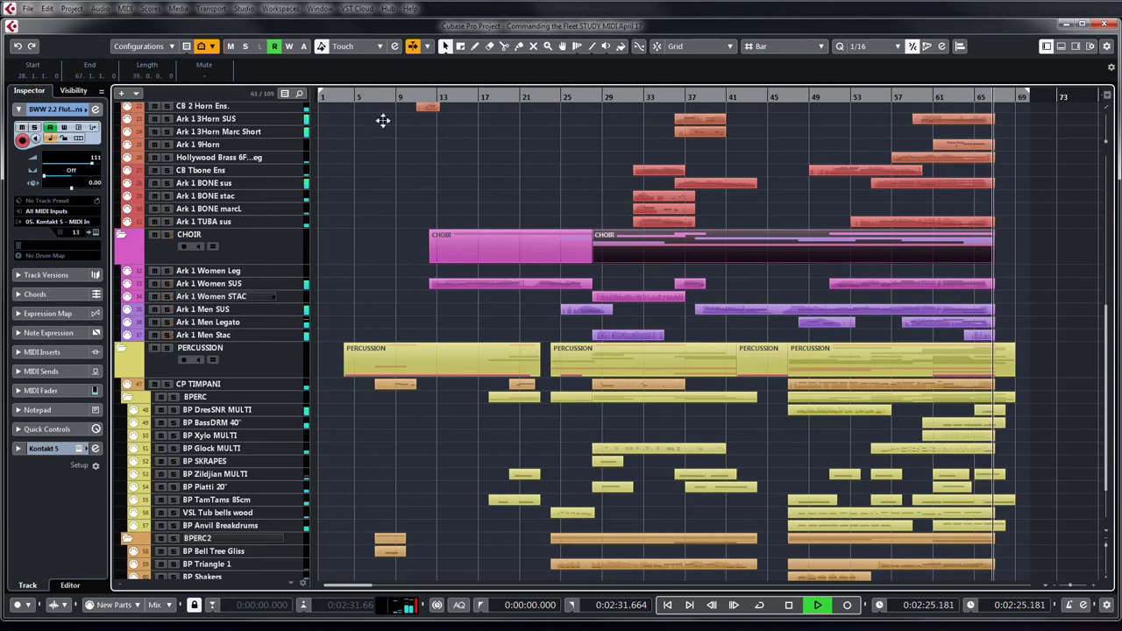
{"action": "left_click", "coordinate": [566, 202]}
- Solo the PERCUSSION folder and start playback from about bar 47
{"action": "scroll", "coordinate": [1009, 317], "scroll_direction": "down", "scroll_amount": 3}
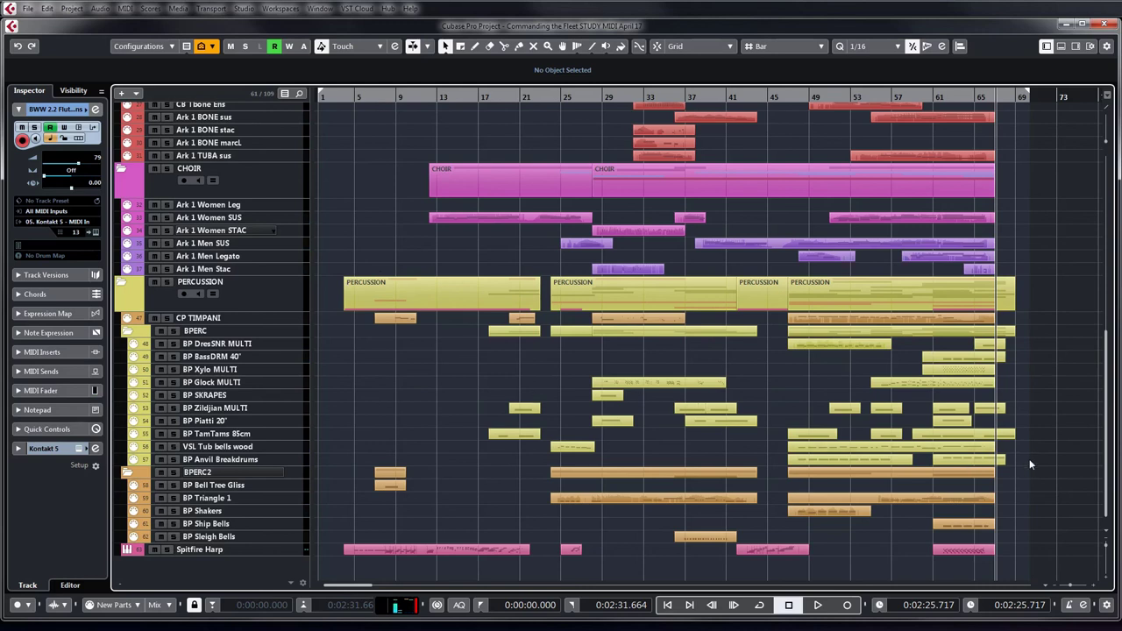
{"action": "left_click_drag", "start_coordinate": [1029, 458], "coordinate": [1044, 429]}
{"action": "left_click", "coordinate": [167, 284]}
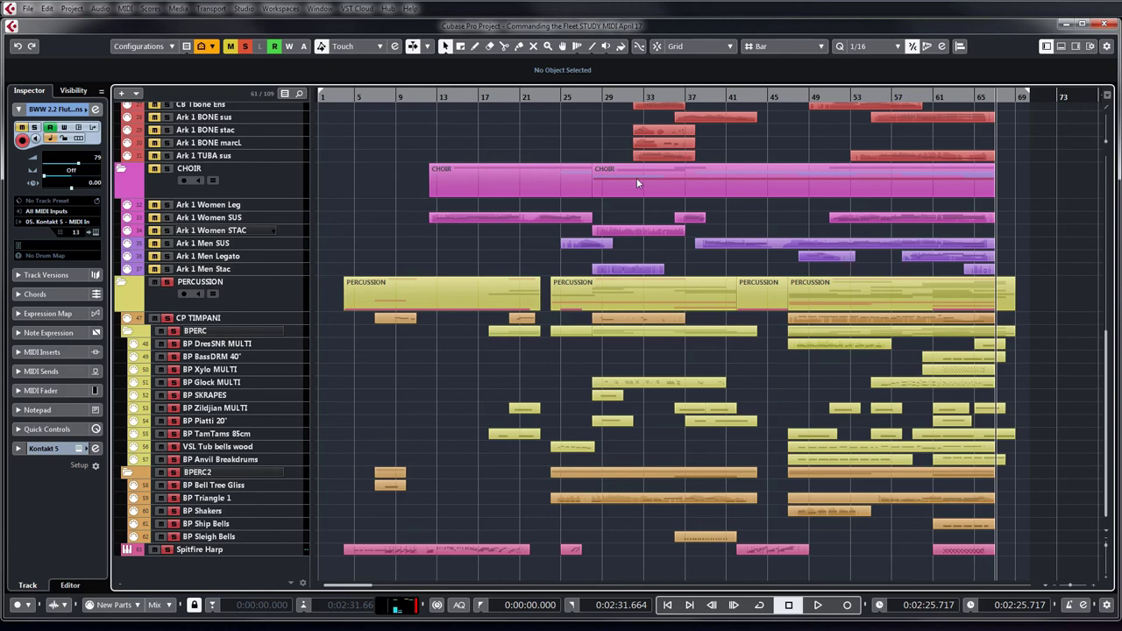
{"action": "left_click", "coordinate": [807, 99]}
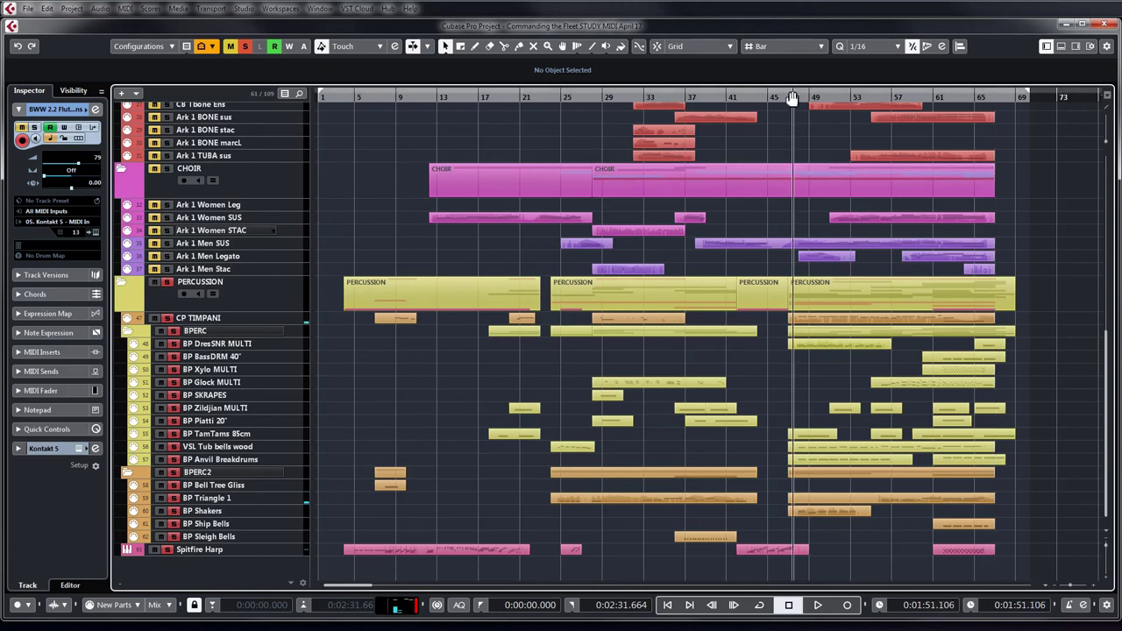
{"action": "key", "text": "space"}
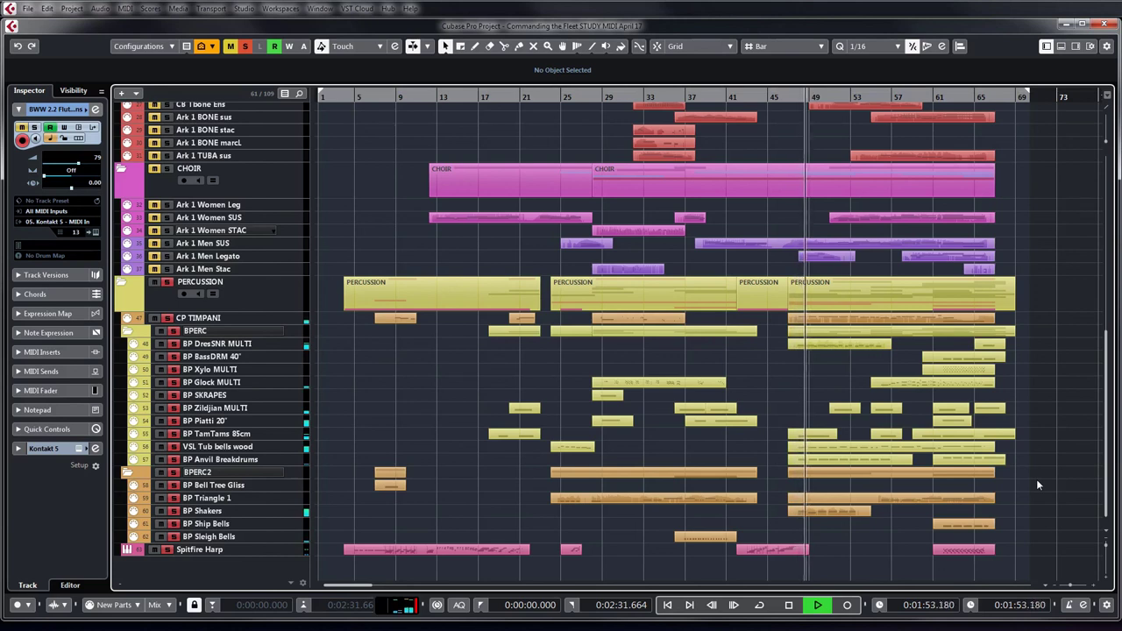
- Follow the soloed percussion parts in the project view during playback to about bar 67
{"action": "key", "text": "h"}
{"action": "key", "text": "h"}
{"action": "key", "text": "h"}
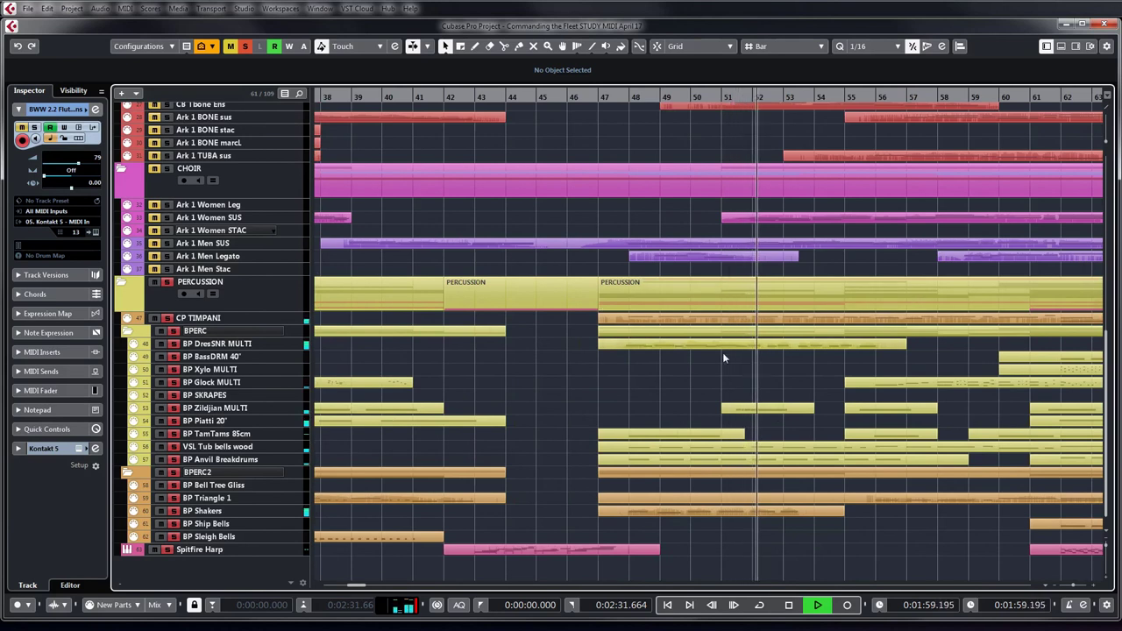
{"action": "key", "text": "g"}
{"action": "key", "text": "g"}
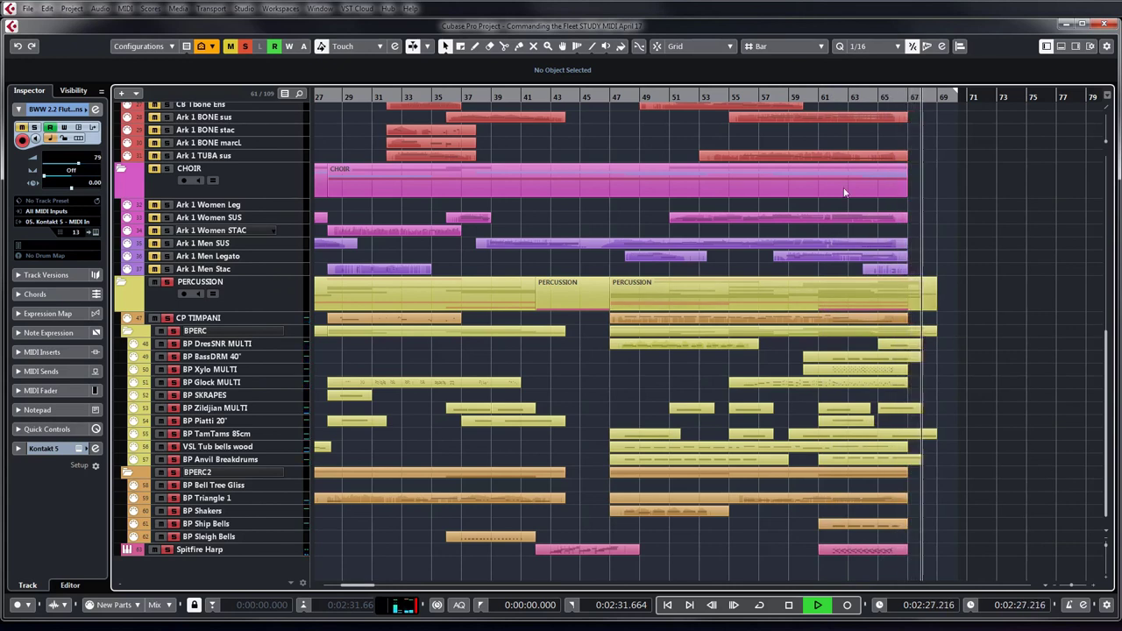
- Clear all solos, play the full arrangement from about bar 60 and stop at about bar 66
{"action": "left_click", "coordinate": [807, 97]}
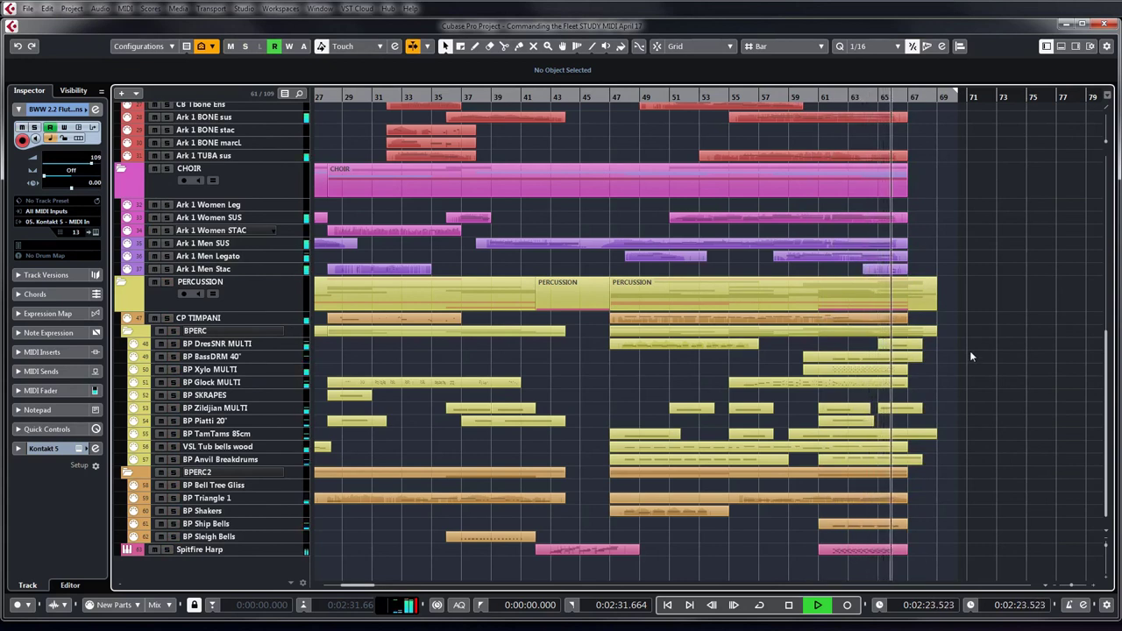
{"action": "key", "text": "space"}
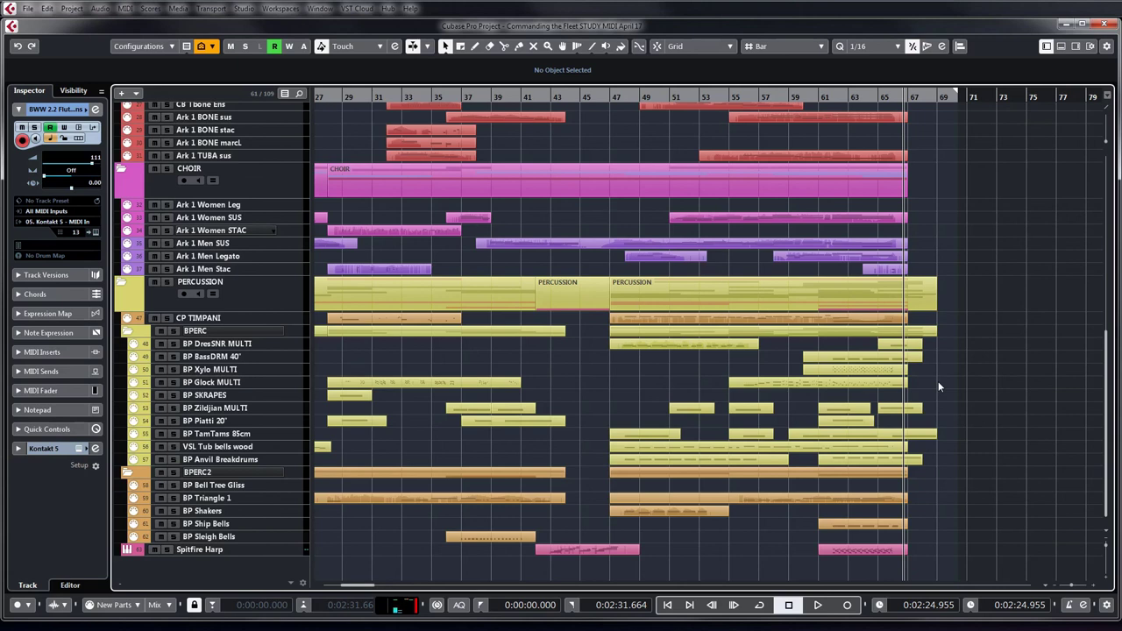
{"action": "mouse_move", "coordinate": [944, 383]}
{"action": "left_mouse_down"}
{"action": "mouse_move", "coordinate": [684, 388]}
{"action": "mouse_move", "coordinate": [926, 390]}
{"action": "left_mouse_up"}
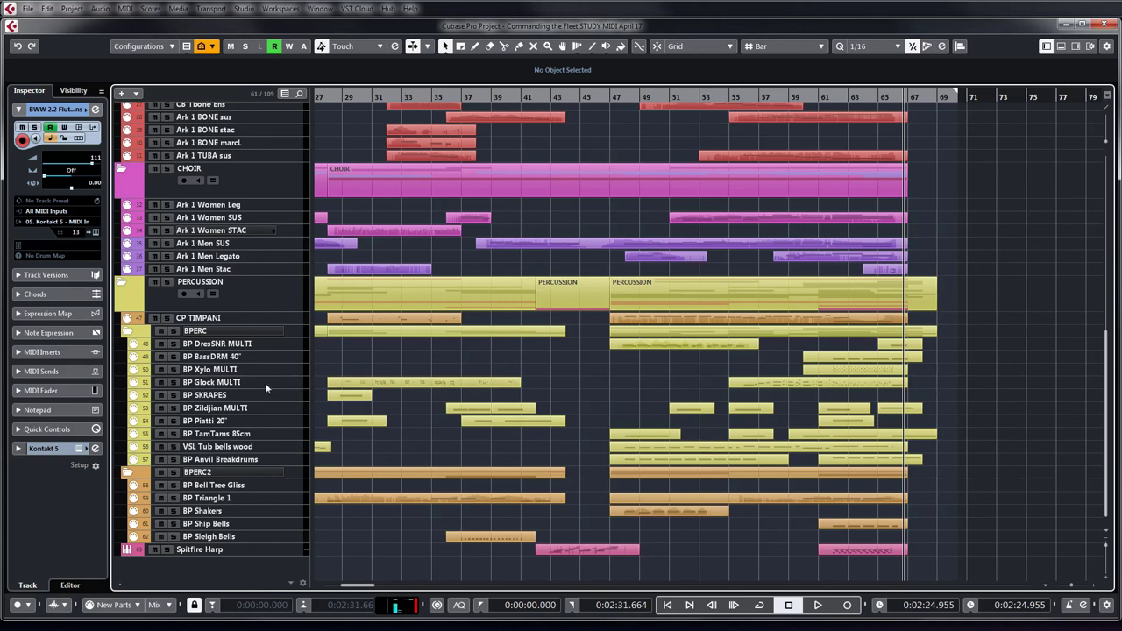
- Play the BP Glock MULTI track soloed from about bar 60, clear the solo to hear the full mix, and stop at about bar 62
{"action": "left_click", "coordinate": [174, 382]}
{"action": "left_click", "coordinate": [809, 98]}
{"action": "key", "text": "space"}
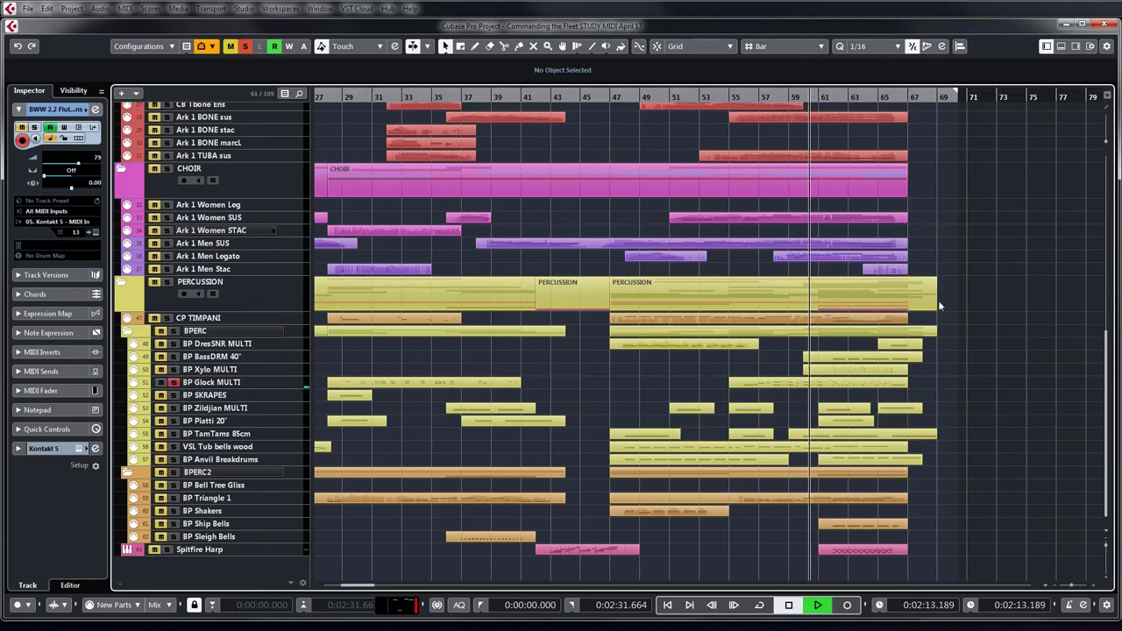
{"action": "left_click", "coordinate": [245, 46]}
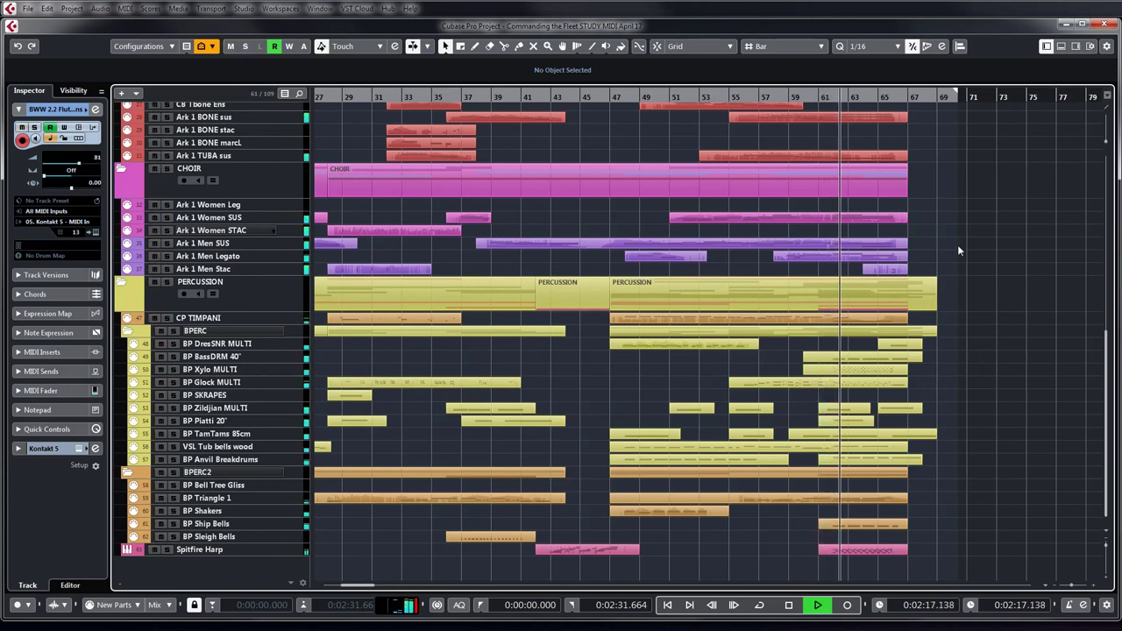
{"action": "key", "text": "space"}
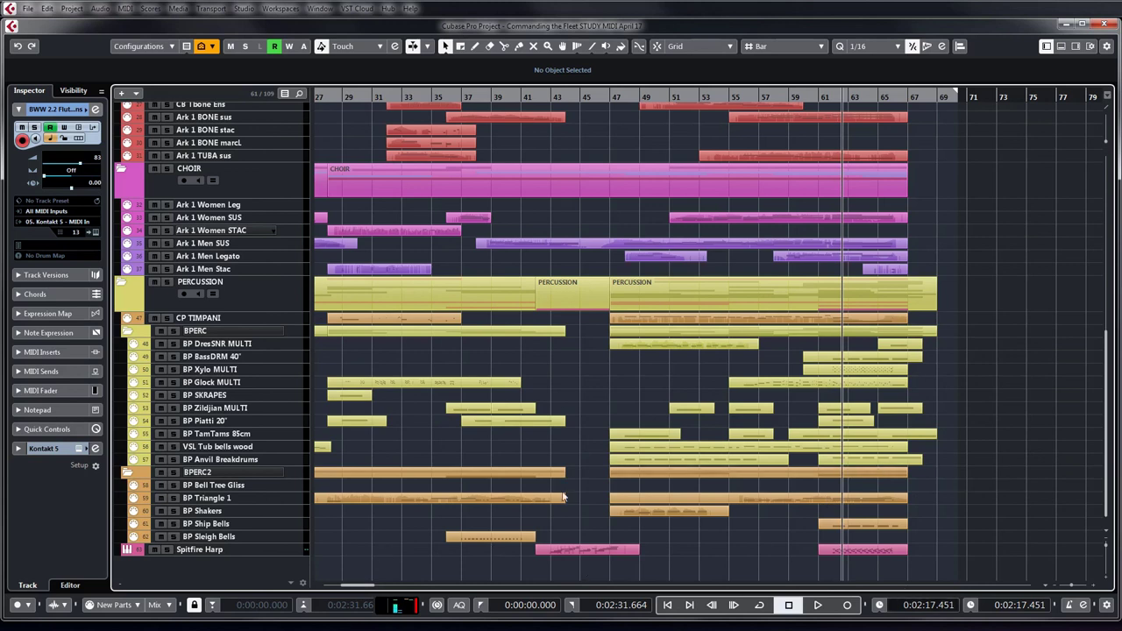
- Play the Spitfire Harp track soloed from about bar 43, clear all solos and mutes during playback, and stop at about bar 50
{"action": "left_click", "coordinate": [552, 96]}
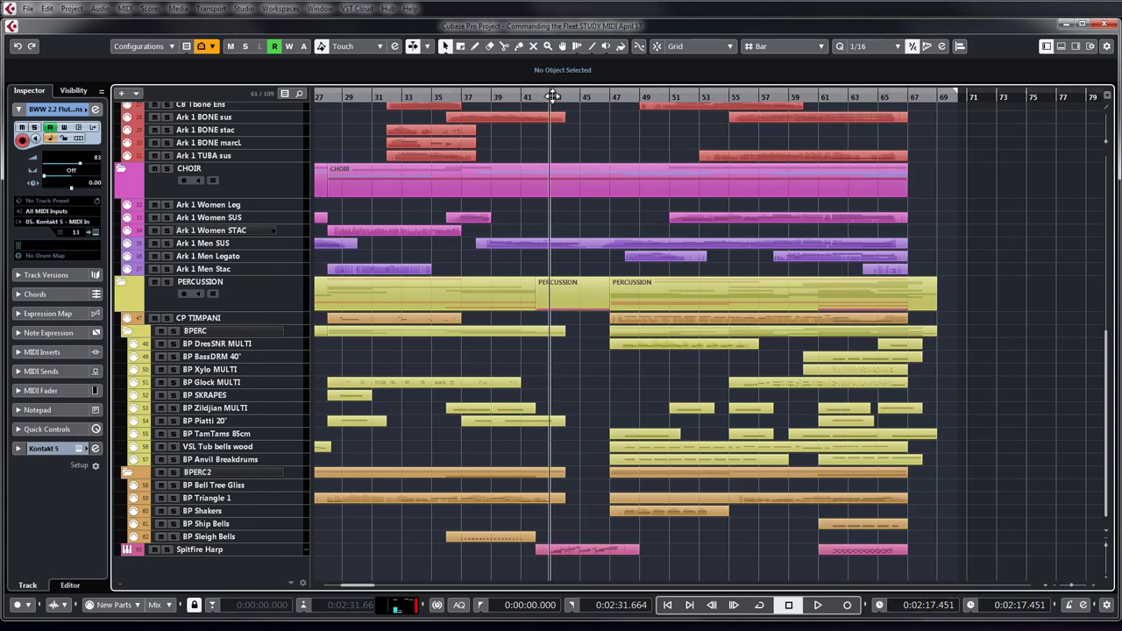
{"action": "left_click", "coordinate": [167, 550]}
{"action": "key", "text": "space"}
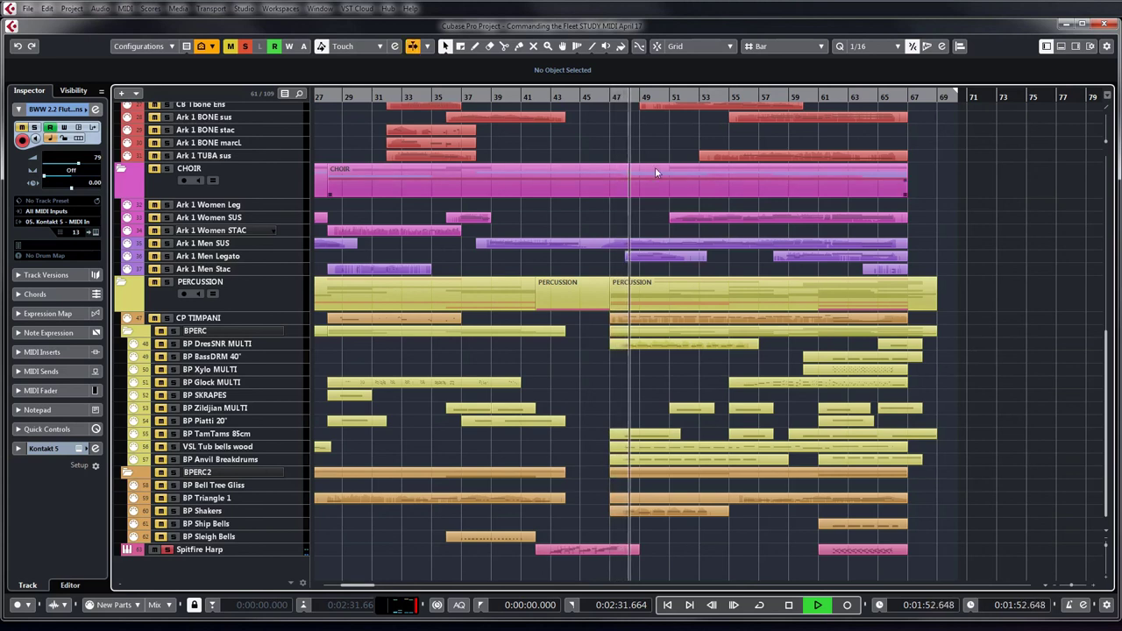
{"action": "left_click", "coordinate": [245, 46]}
{"action": "left_click", "coordinate": [230, 46]}
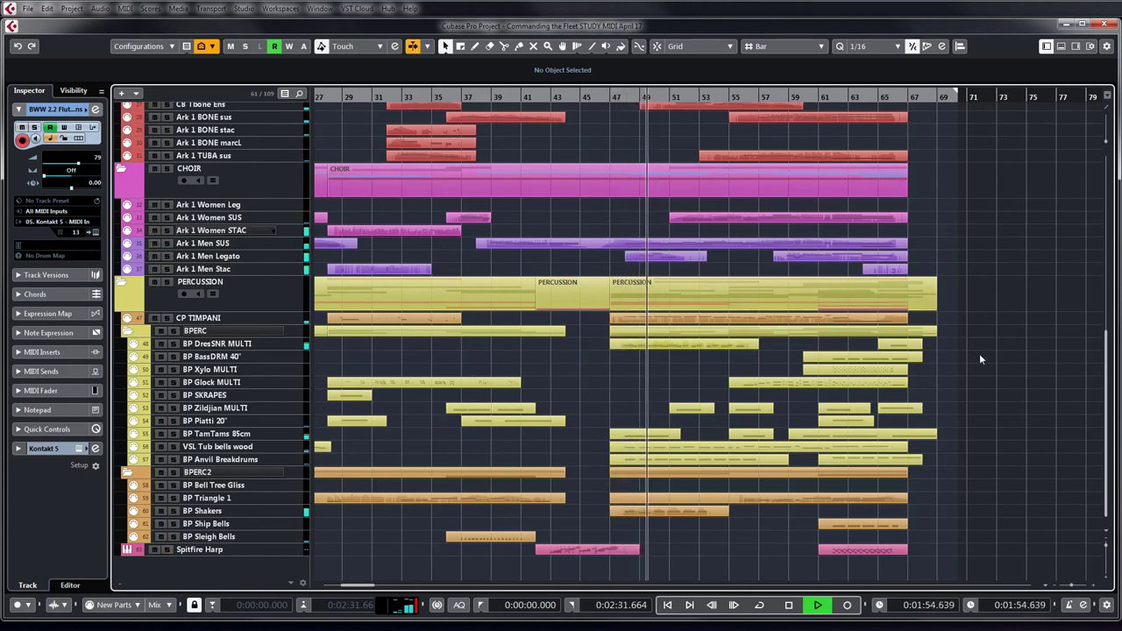
{"action": "key", "text": "space"}
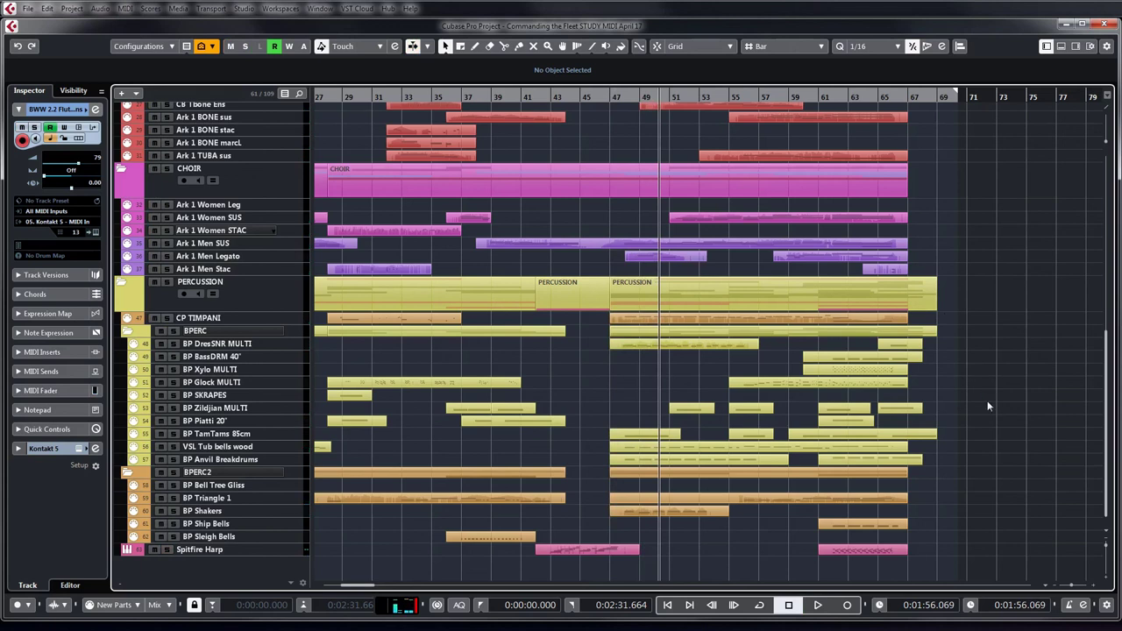
- Examine how the woodwind, brass, choir and percussion parts are laid out across the whole arrangement
{"action": "left_click_drag", "start_coordinate": [1107, 393], "coordinate": [1107, 298]}
{"action": "key", "text": "g"}
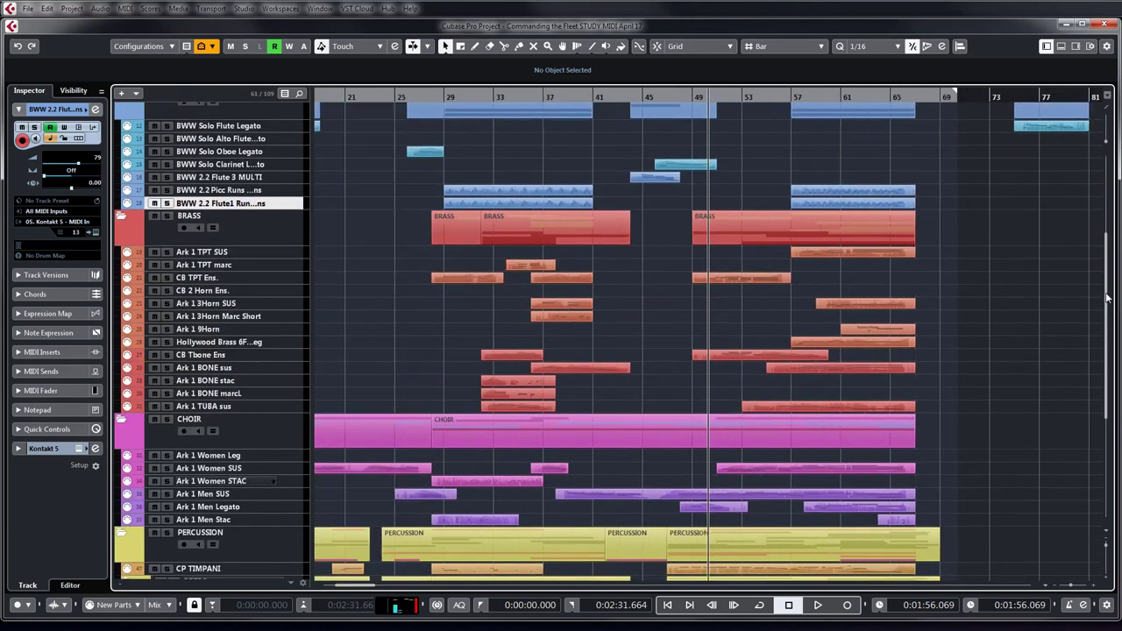
{"action": "key", "text": "g"}
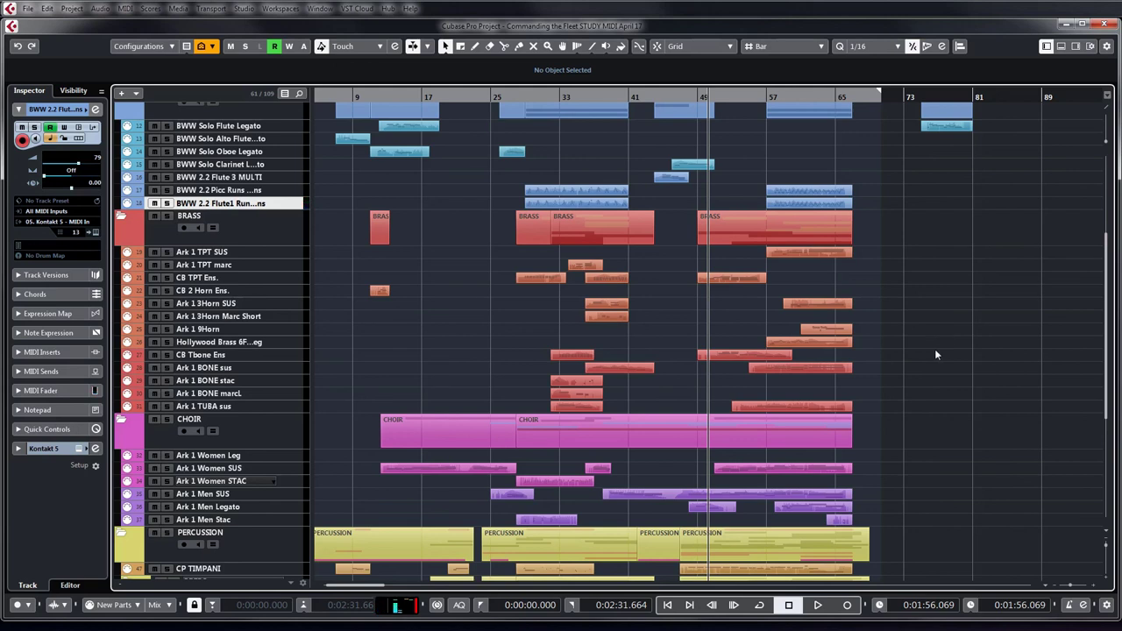
{"action": "left_click_drag", "start_coordinate": [1109, 312], "coordinate": [1118, 368]}
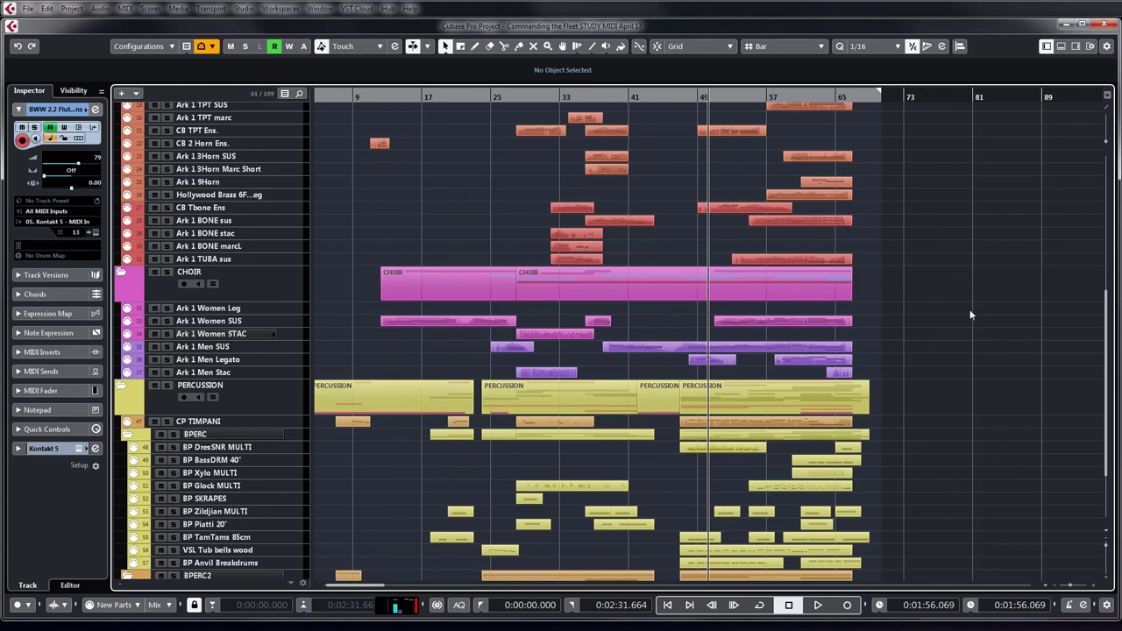
{"action": "left_click_drag", "start_coordinate": [917, 116], "coordinate": [952, 410]}
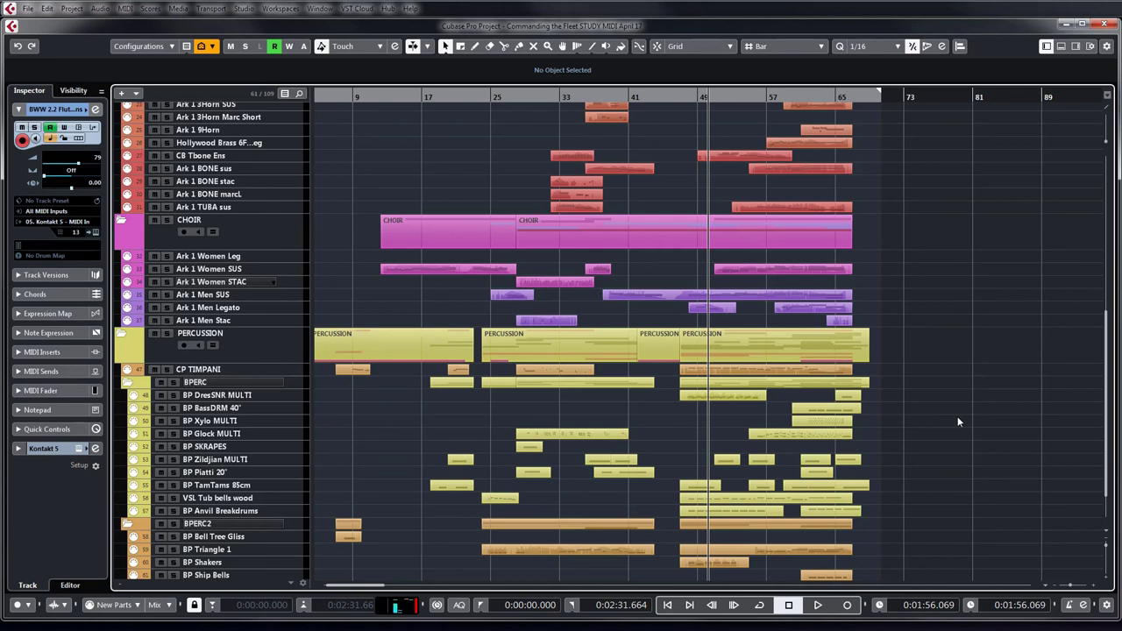
- Review the tempo changes over the full length of the piece in the Tempo Track Editor and close it
{"action": "key", "text": "ctrl+t"}
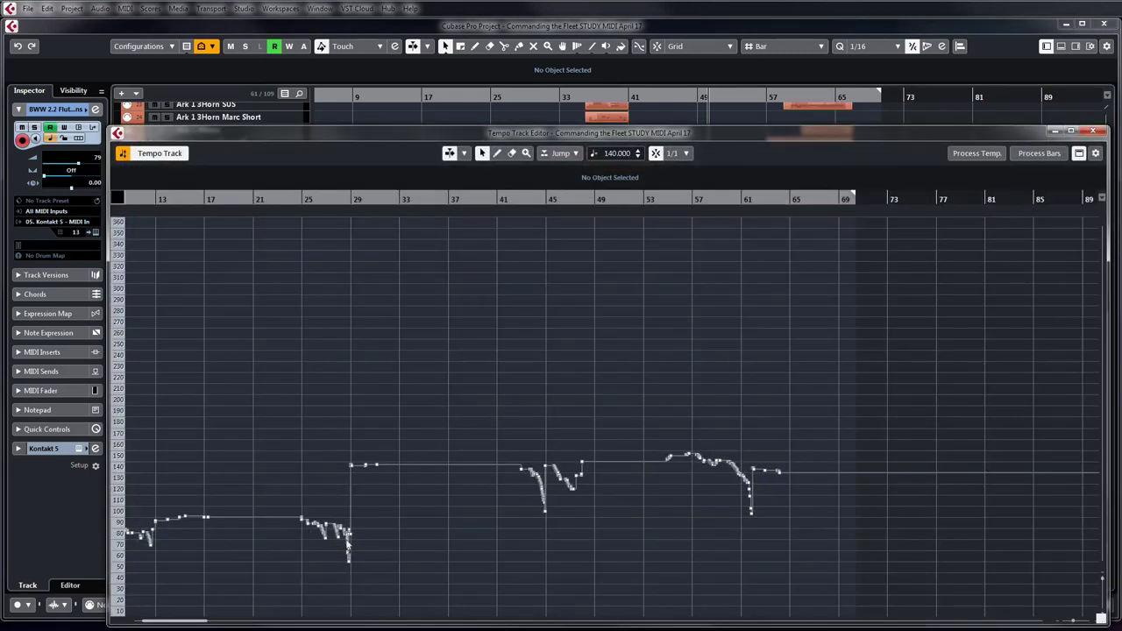
{"action": "key", "text": "g"}
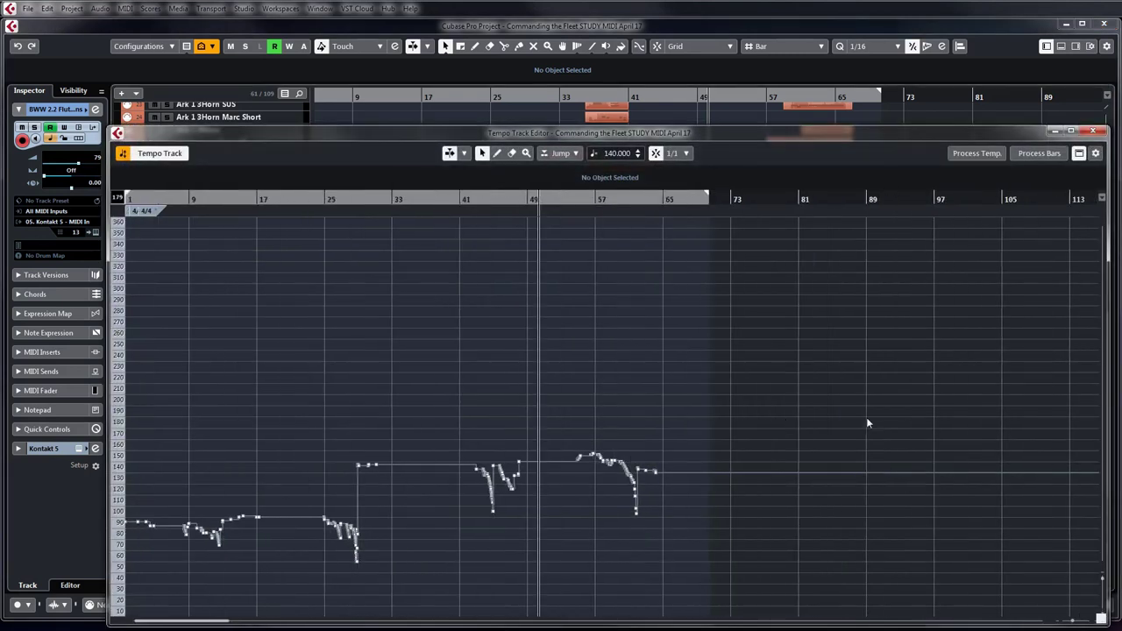
{"action": "left_click", "coordinate": [1093, 132]}
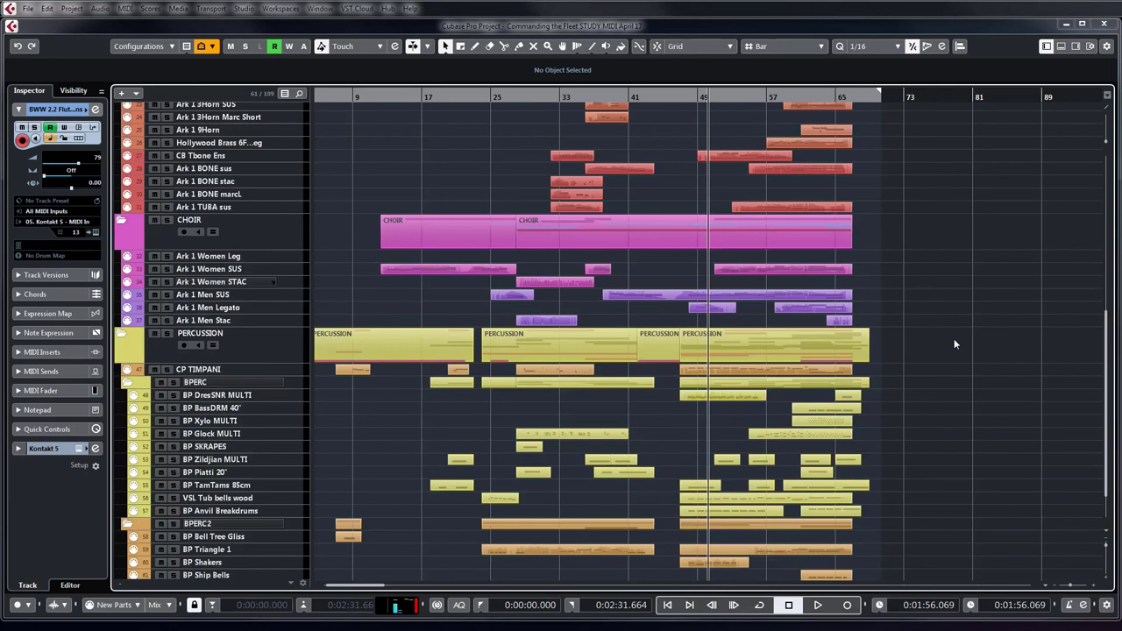
- Survey the whole track list, from the percussion and harp tracks back up to the STRINGS folder
{"action": "scroll", "coordinate": [954, 340], "scroll_direction": "down", "scroll_amount": 2}
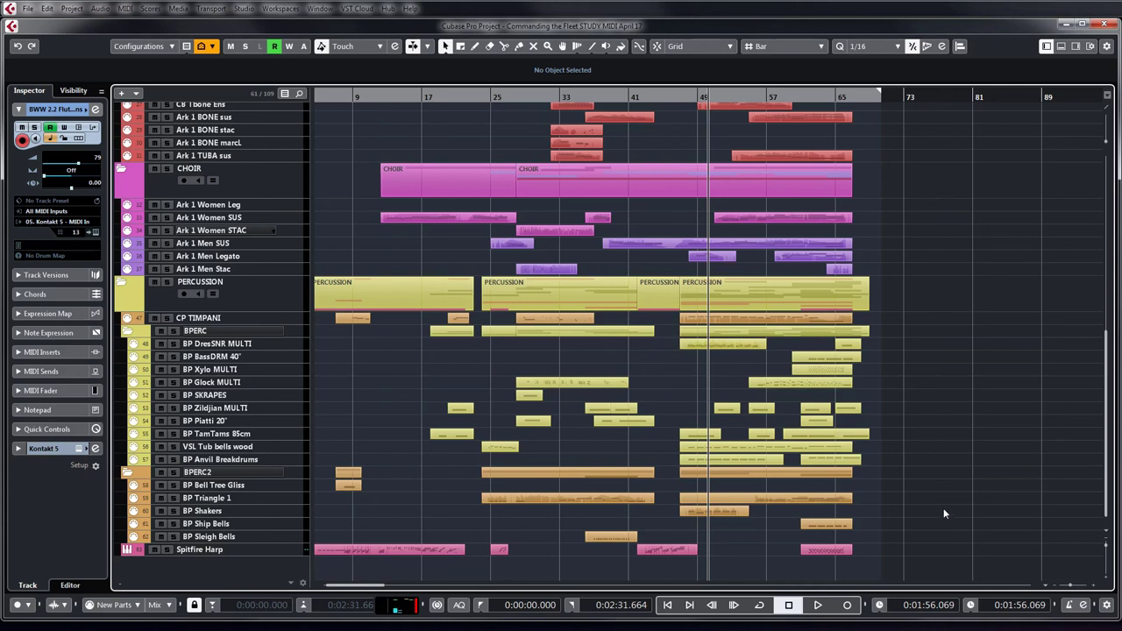
{"action": "scroll", "coordinate": [944, 513], "scroll_direction": "up", "scroll_amount": 10}
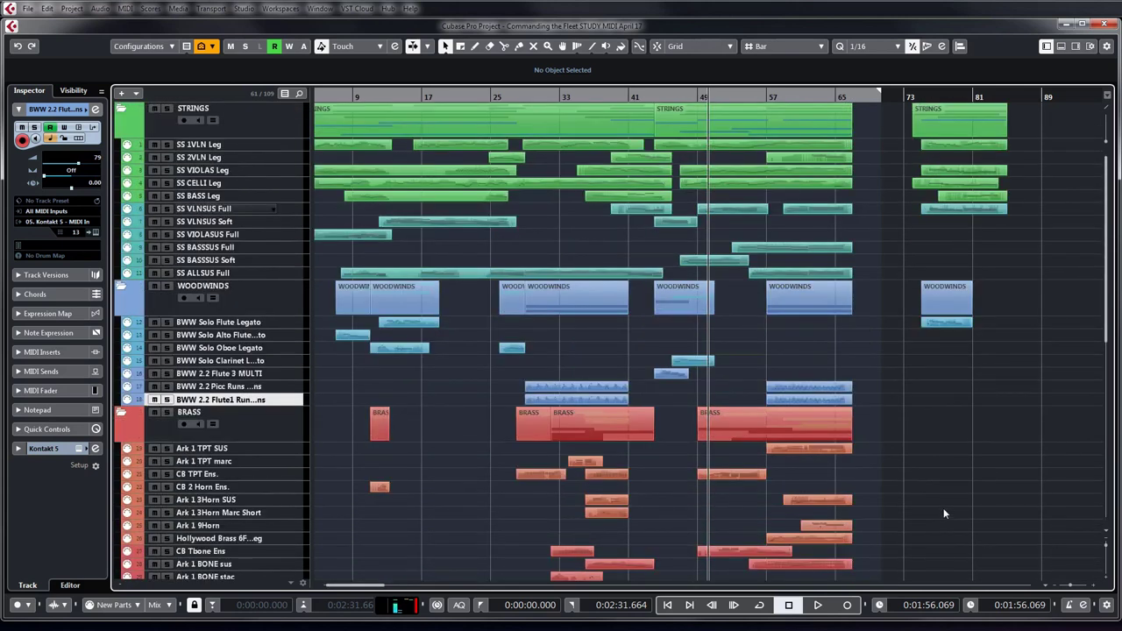
{"action": "scroll", "coordinate": [944, 514], "scroll_direction": "down", "scroll_amount": 3}
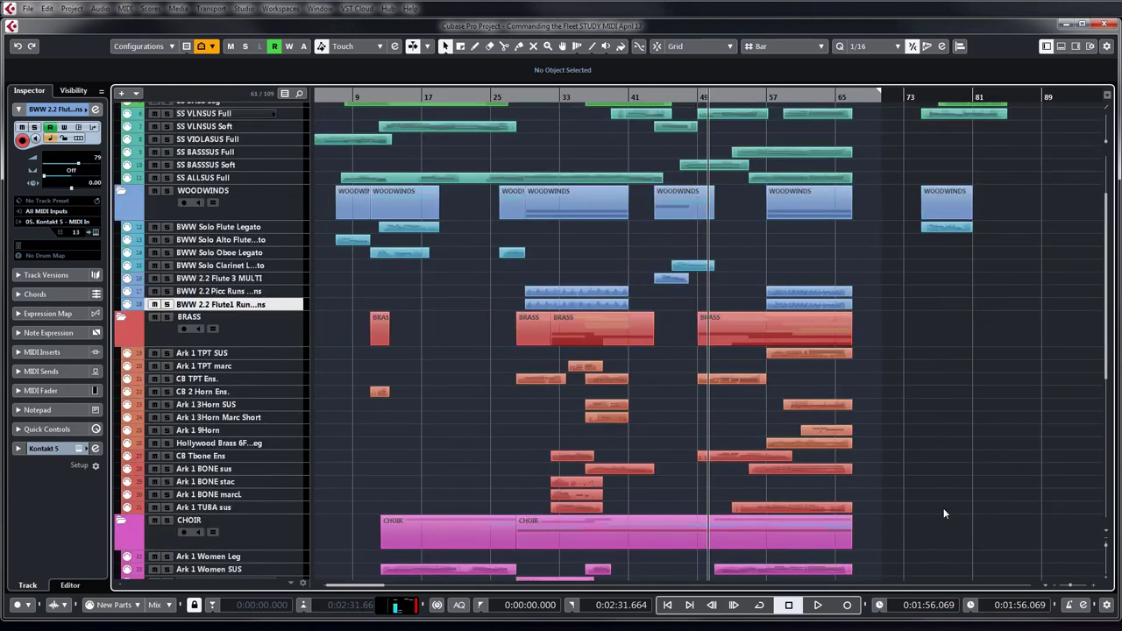
{"action": "scroll", "coordinate": [944, 514], "scroll_direction": "up", "scroll_amount": 3}
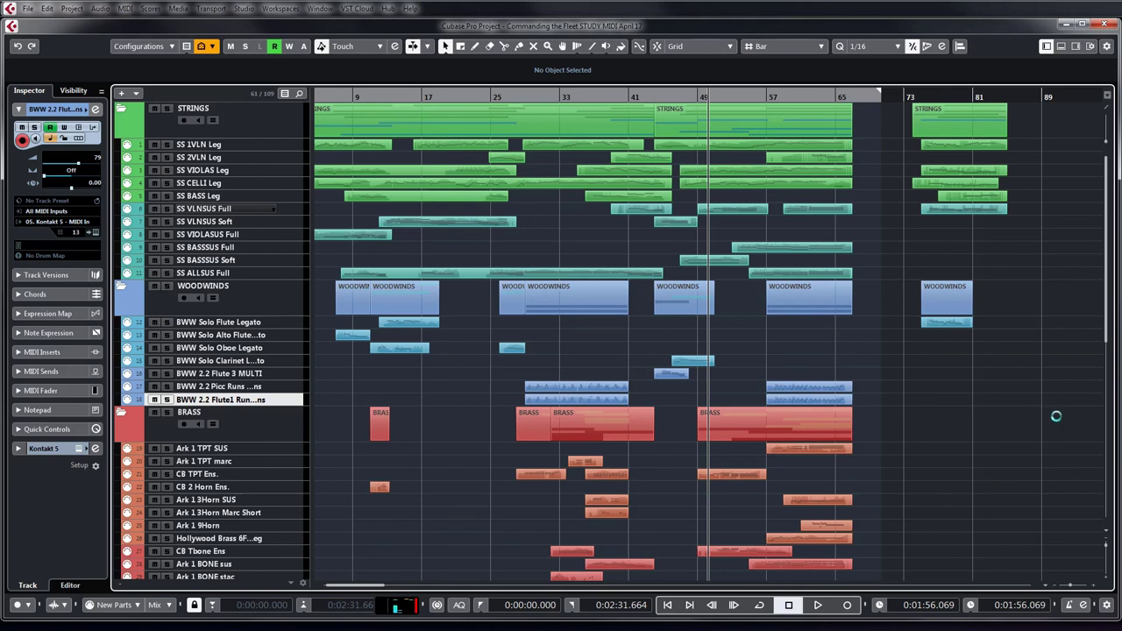